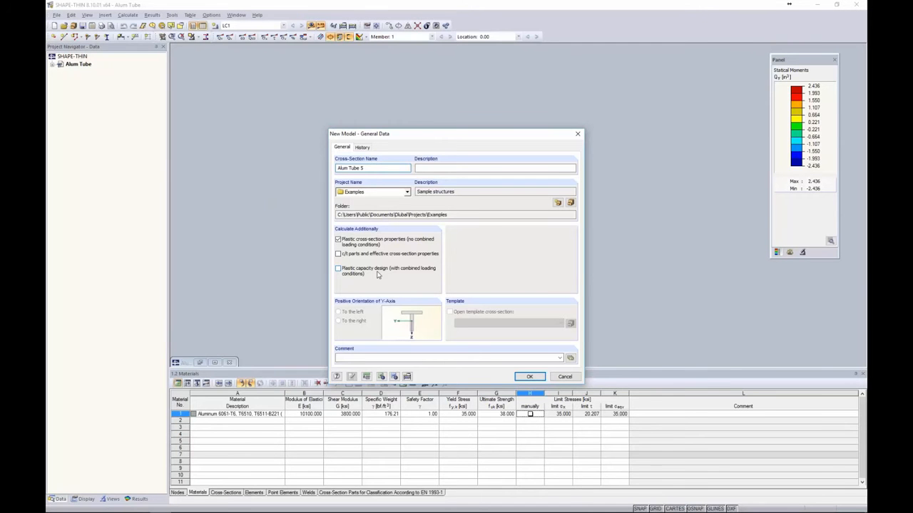
Create the Alum Tube 5 model and set the DXF template's length unit to inches
click(527, 377)
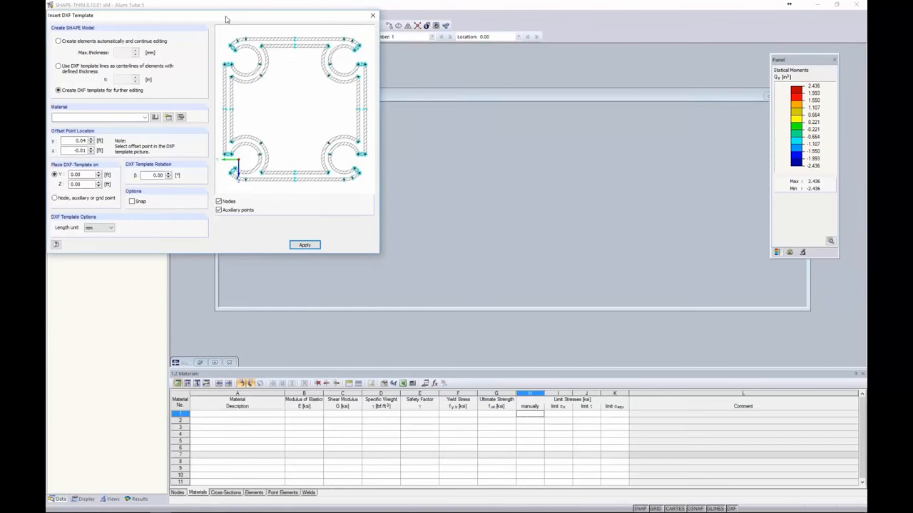
drag(225, 18, 258, 57)
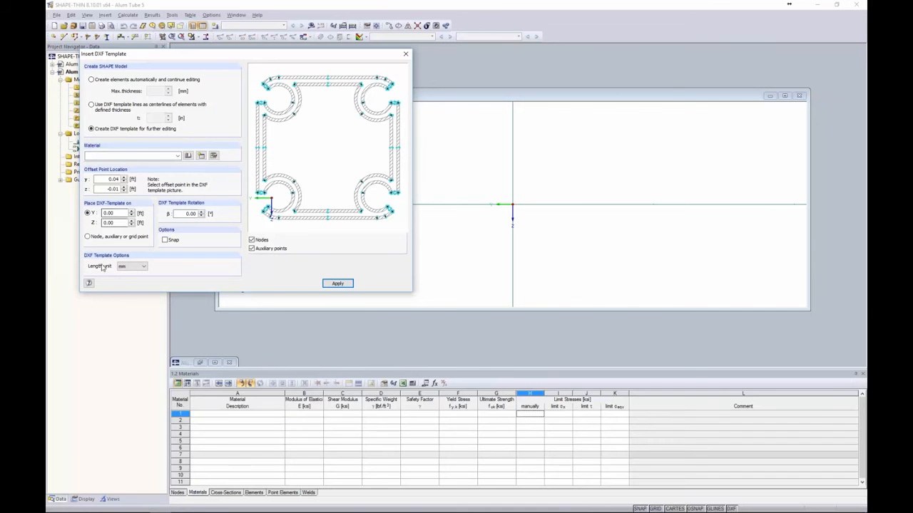
click(134, 266)
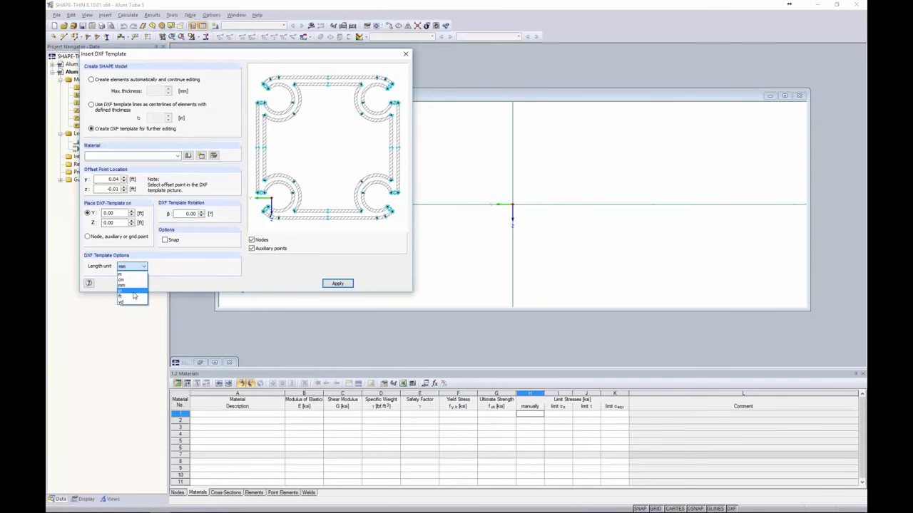
click(132, 290)
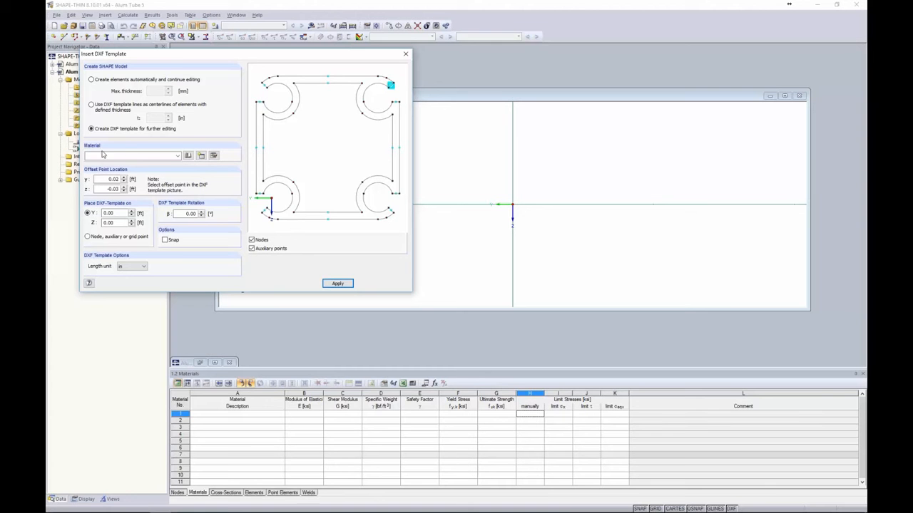
Assign Aluminum 6061-T6 from the Metal/ASTM favorites as material 1 for the DXF template
click(188, 156)
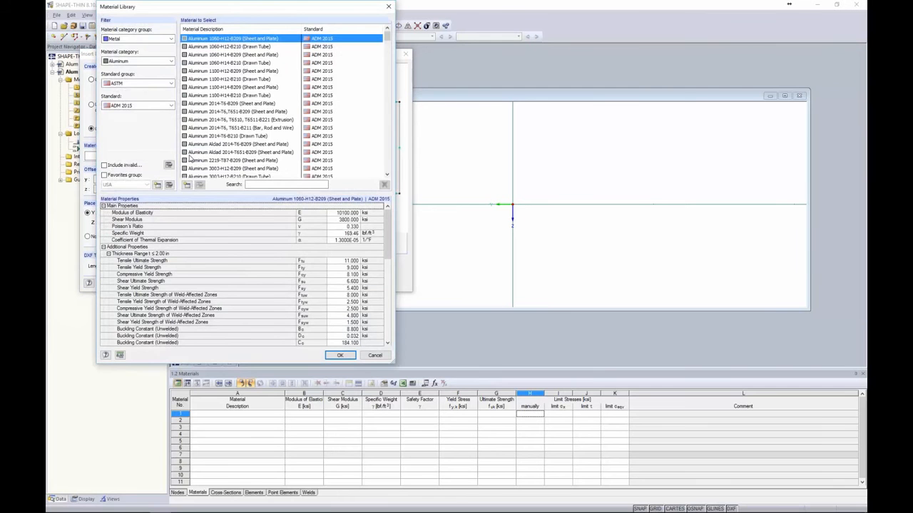
click(120, 41)
click(122, 61)
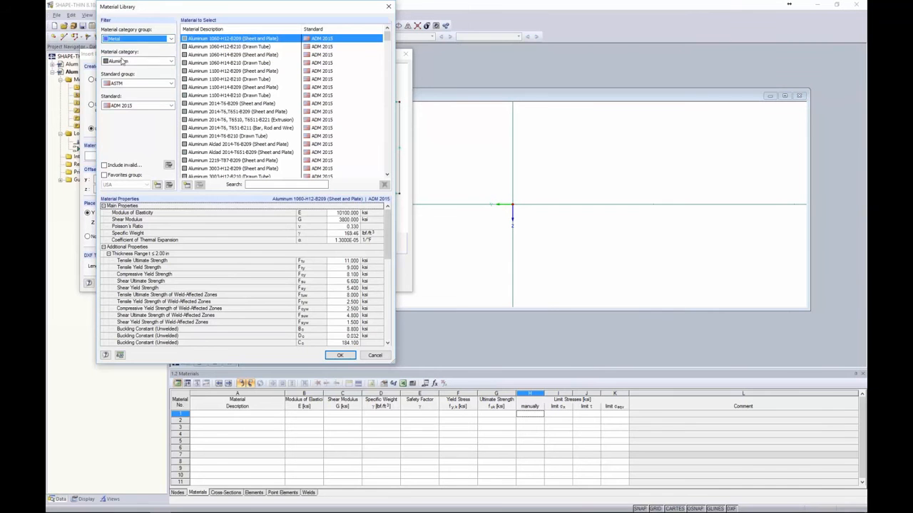
click(130, 83)
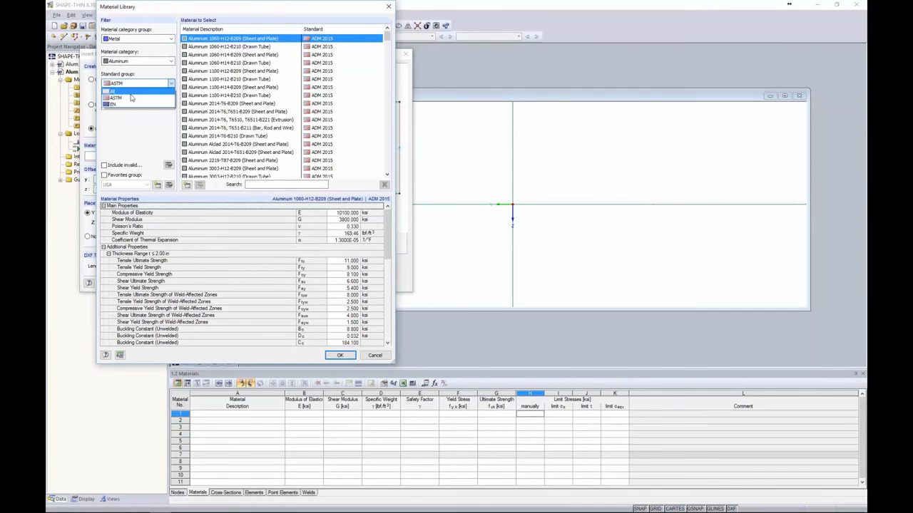
click(131, 98)
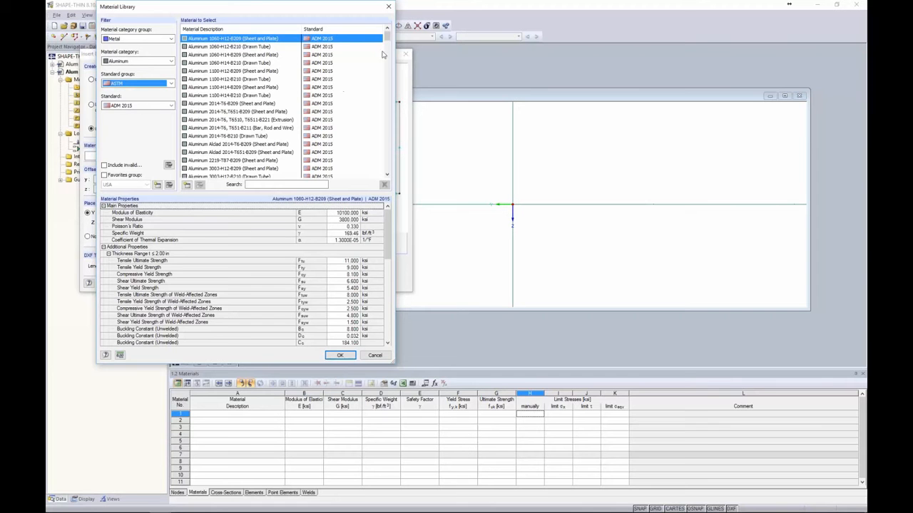
drag(387, 37, 383, 168)
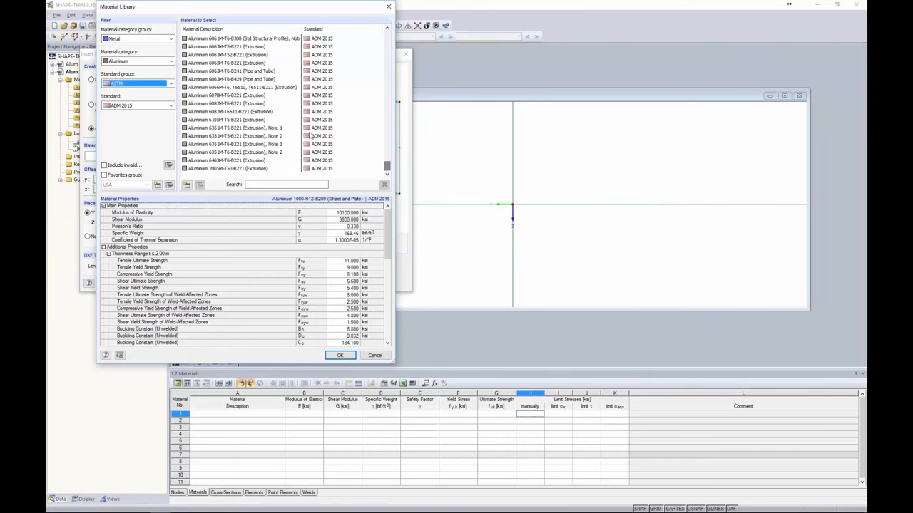
click(105, 175)
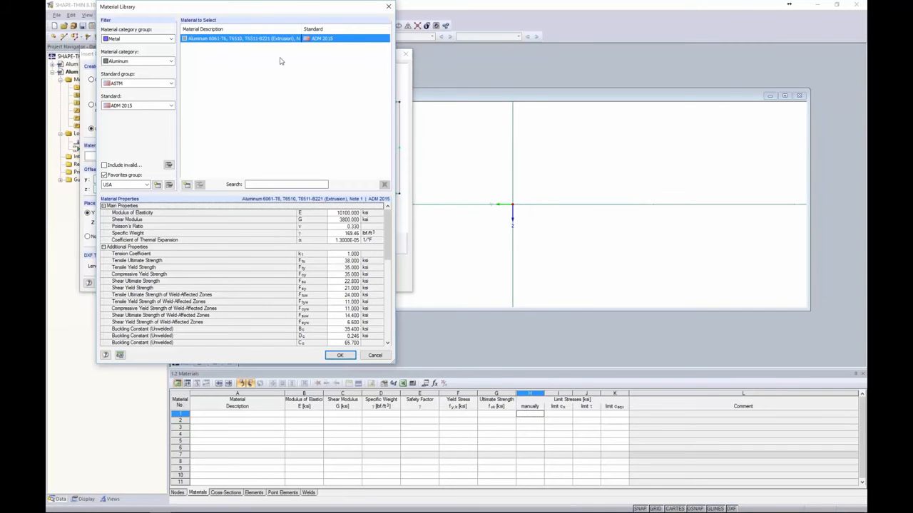
drag(389, 215, 381, 303)
scroll(357, 321, up, 10)
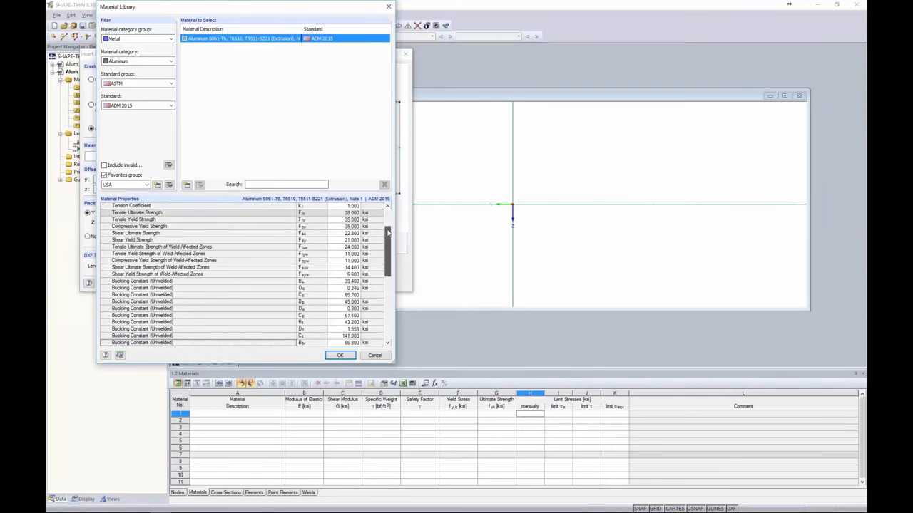
click(339, 355)
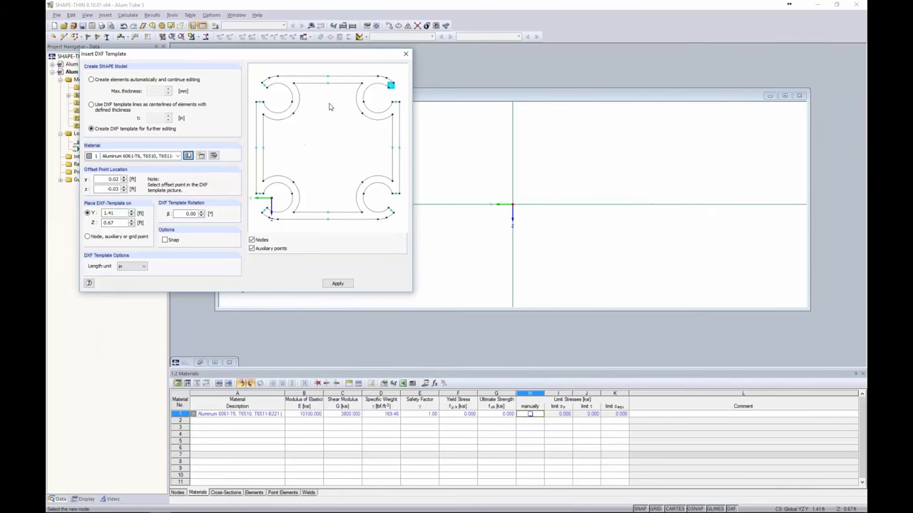
Place the tube outline at the origin using its top-middle node as offset point, then maximize and zoom in
click(327, 77)
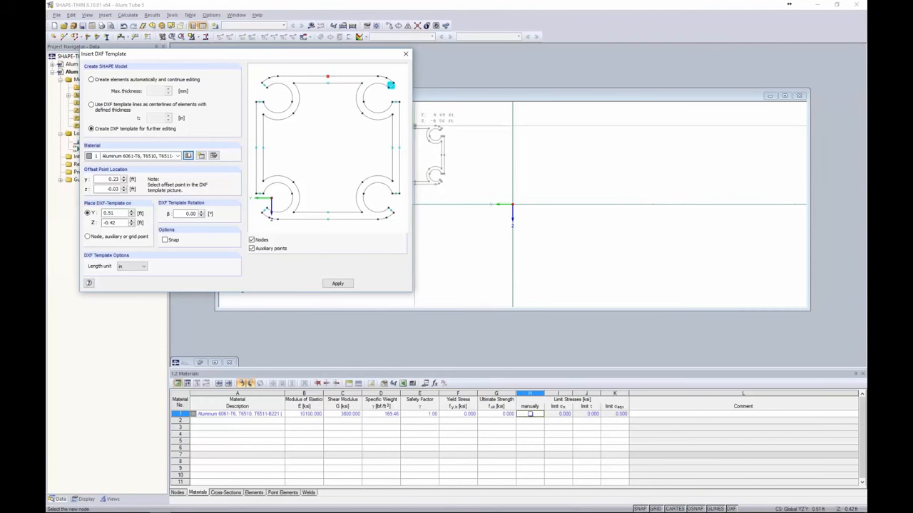
click(512, 205)
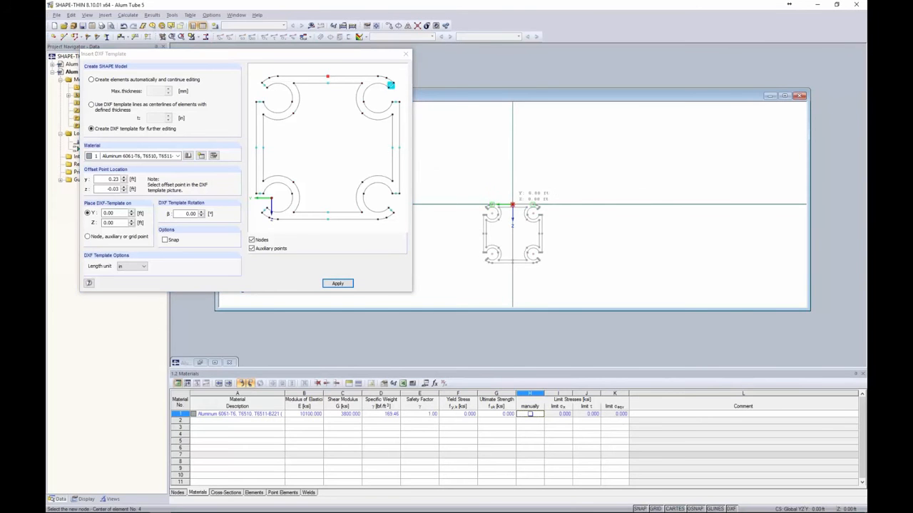
double_click(477, 96)
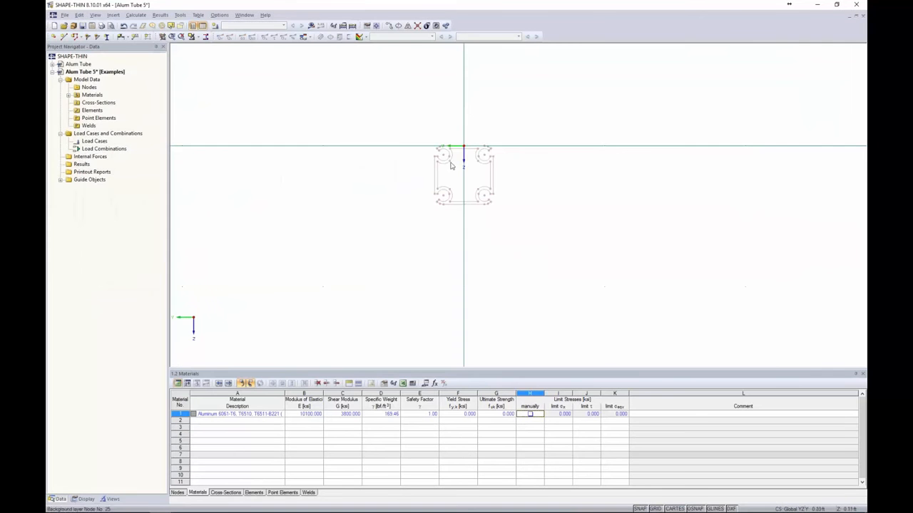
scroll(463, 156, up, 2)
scroll(462, 155, up, 2)
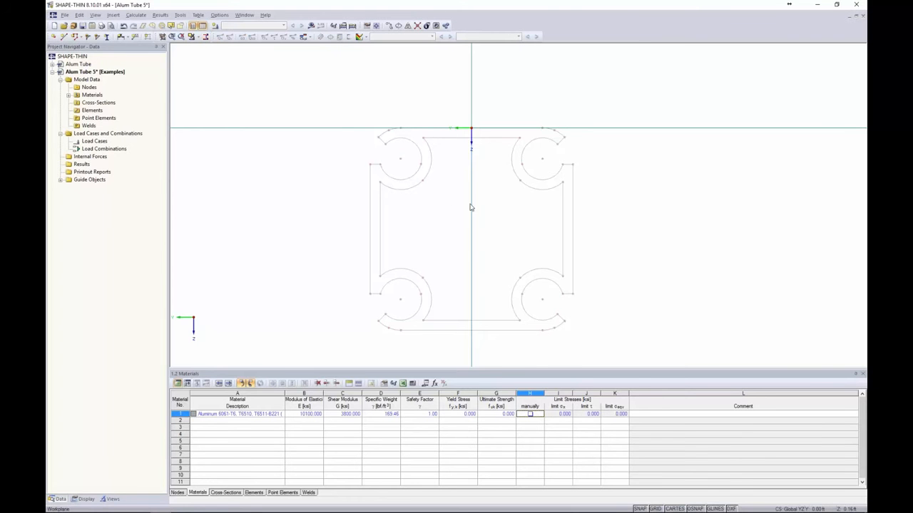
middle_drag(470, 206, 467, 193)
scroll(407, 179, up, 3)
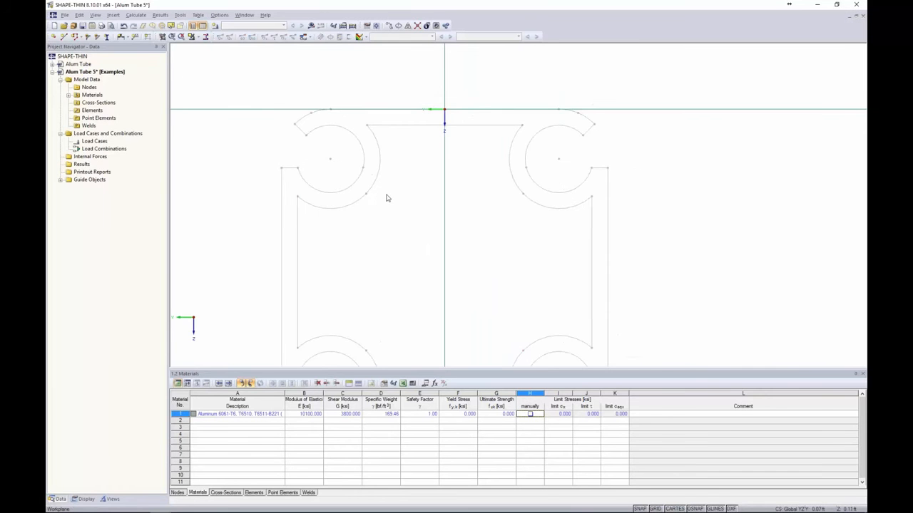
scroll(387, 197, up, 2)
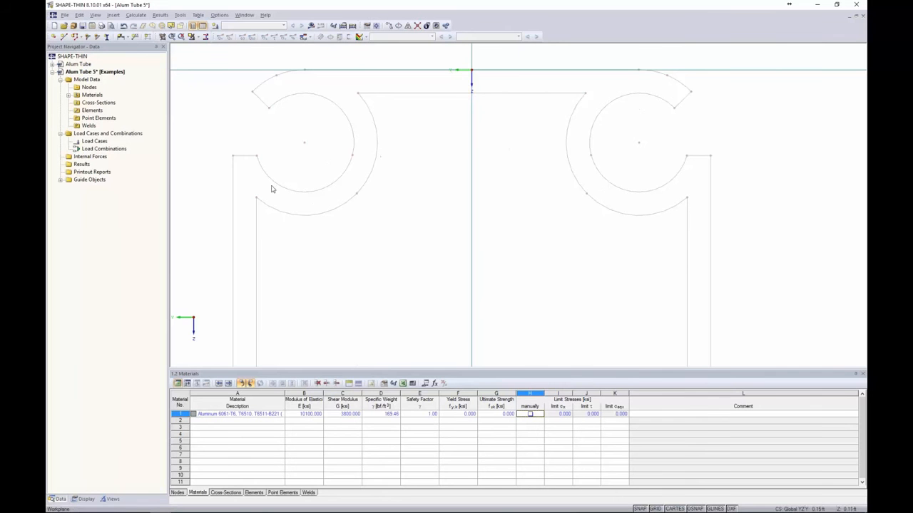
scroll(249, 183, down, 2)
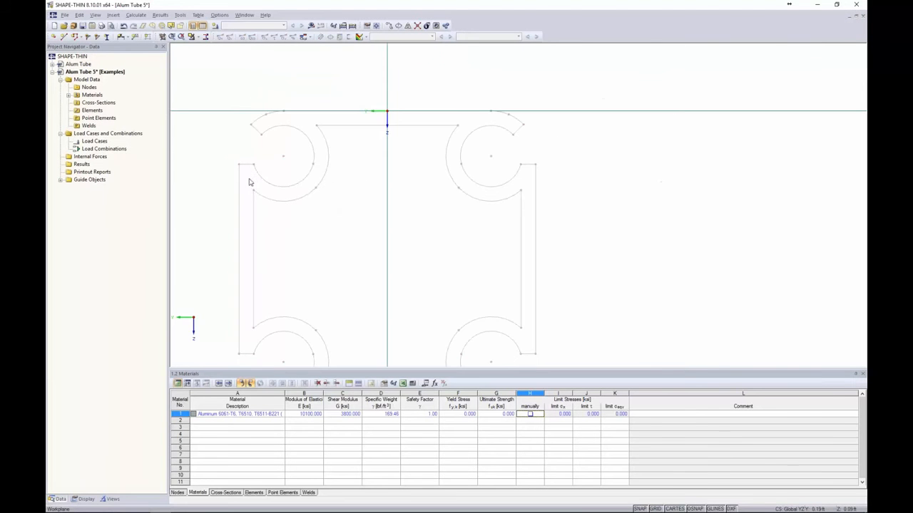
scroll(323, 172, up, 2)
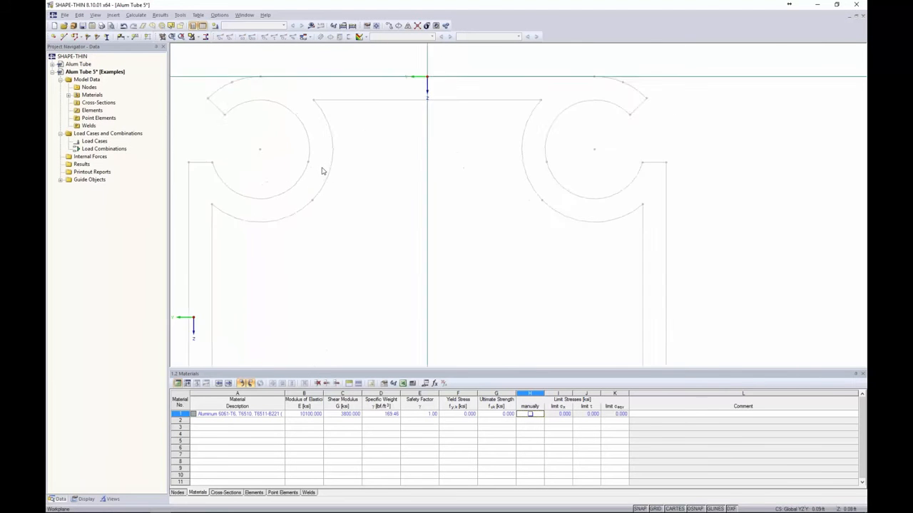
scroll(425, 188, up, 1)
middle_drag(450, 197, 472, 210)
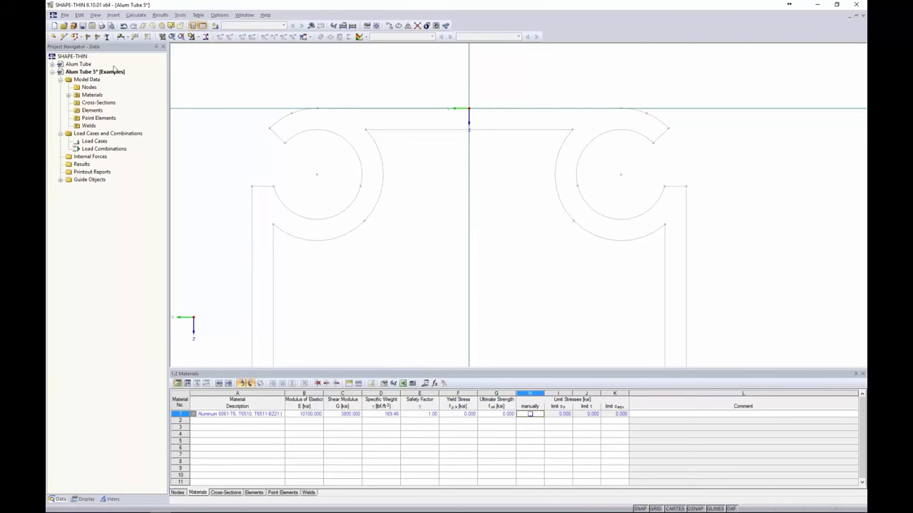
Draw a zero-thickness line from the inner circle to the outer arc of the upper-left C-shape
click(63, 36)
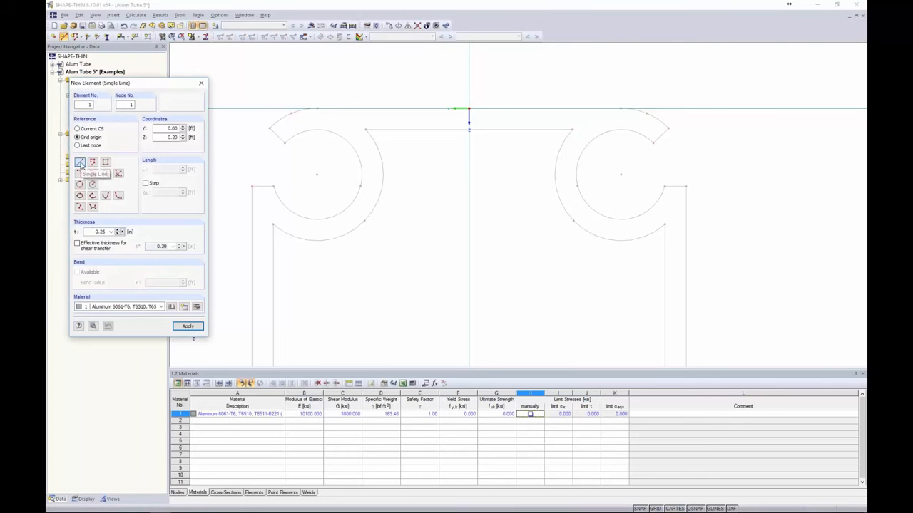
double_click(100, 231)
text(00)
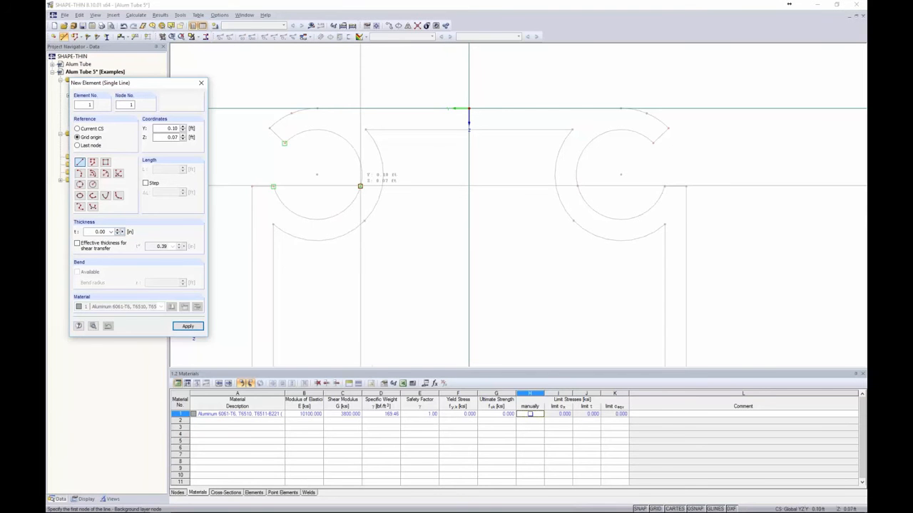
click(360, 186)
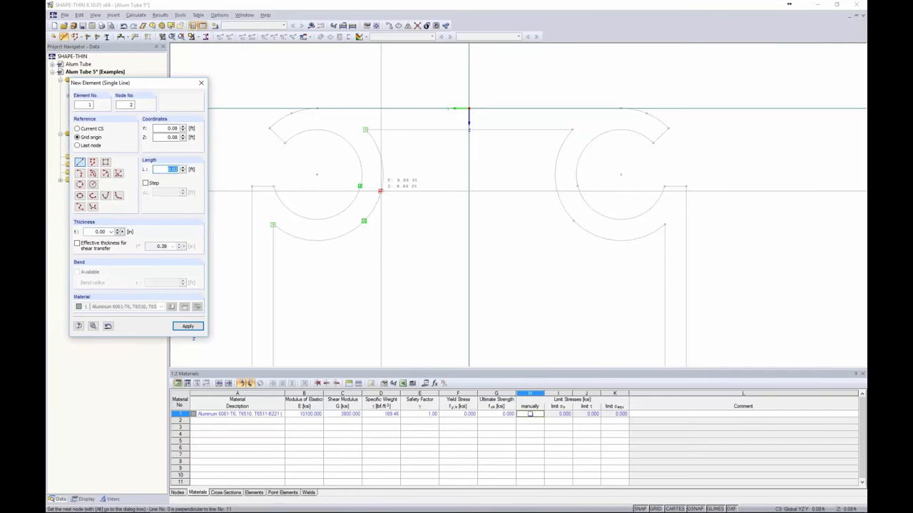
click(380, 191)
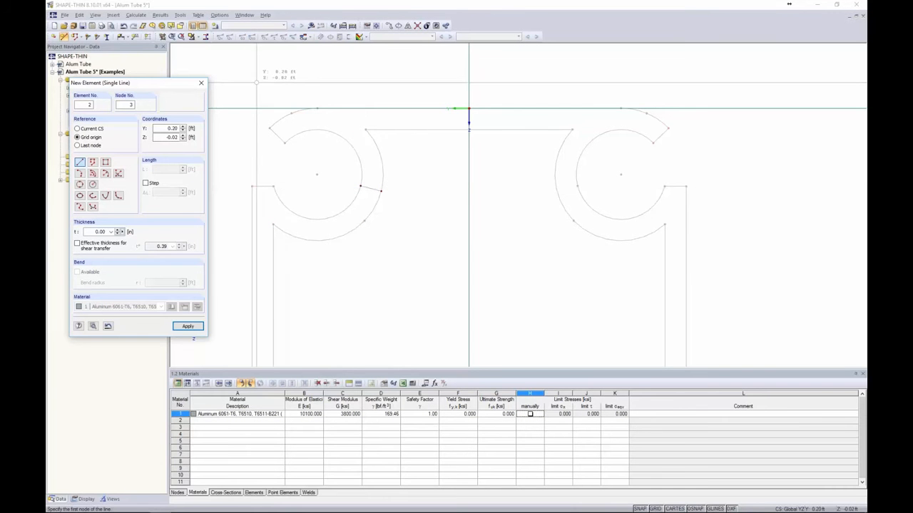
key(Escape)
Divide the short bridging line with an intermediate node
scroll(360, 190, up, 3)
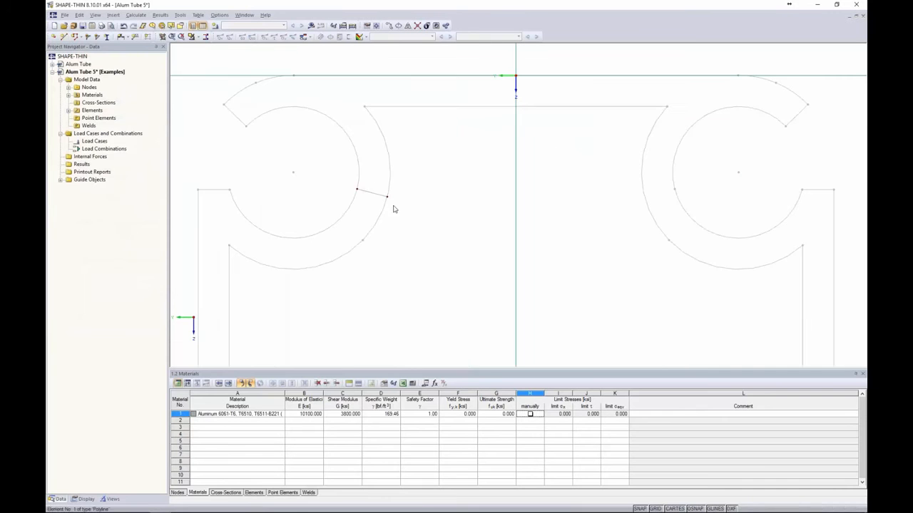
right_click(368, 192)
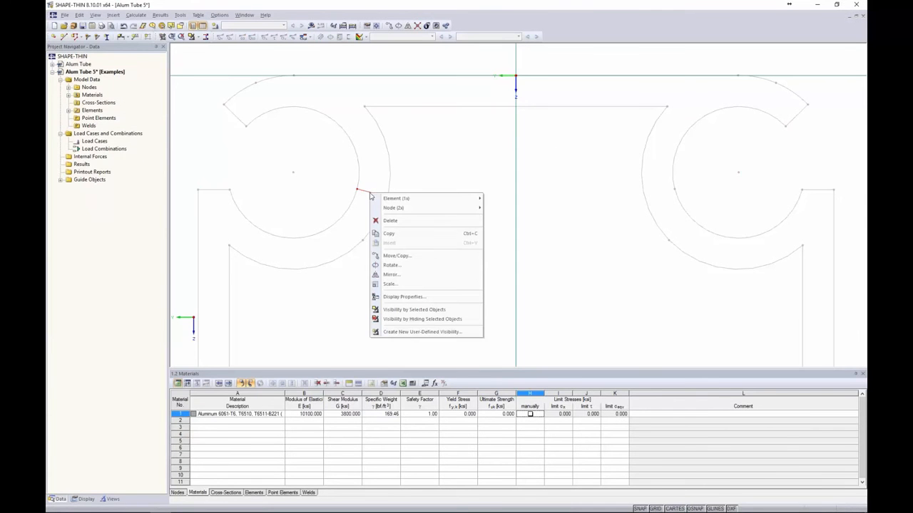
mouse_move(385, 201)
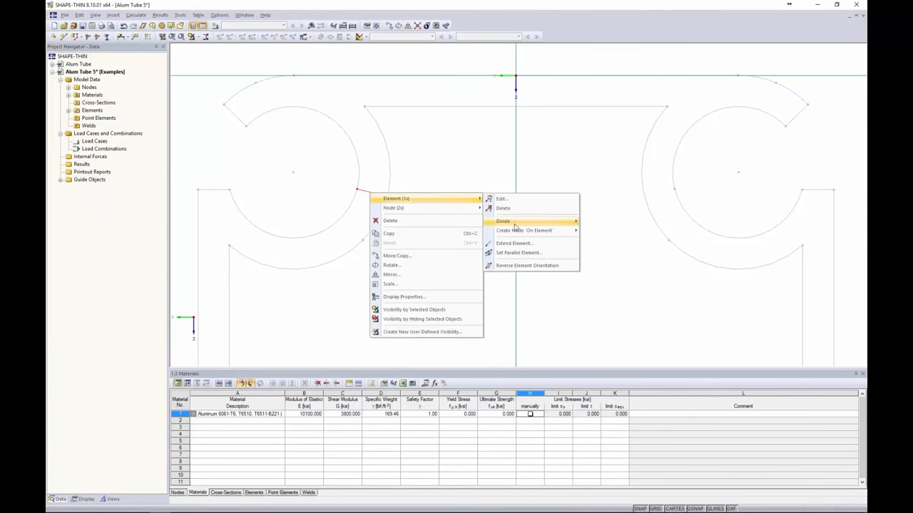
mouse_move(517, 226)
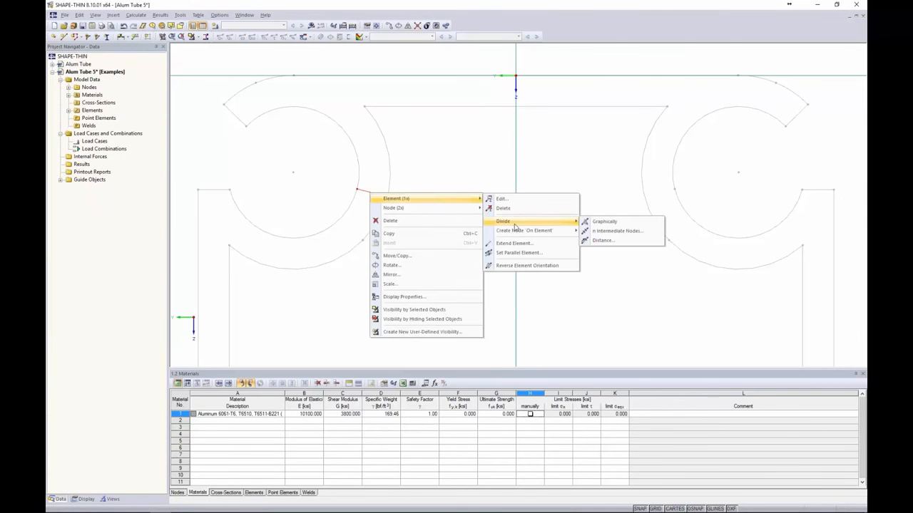
click(606, 232)
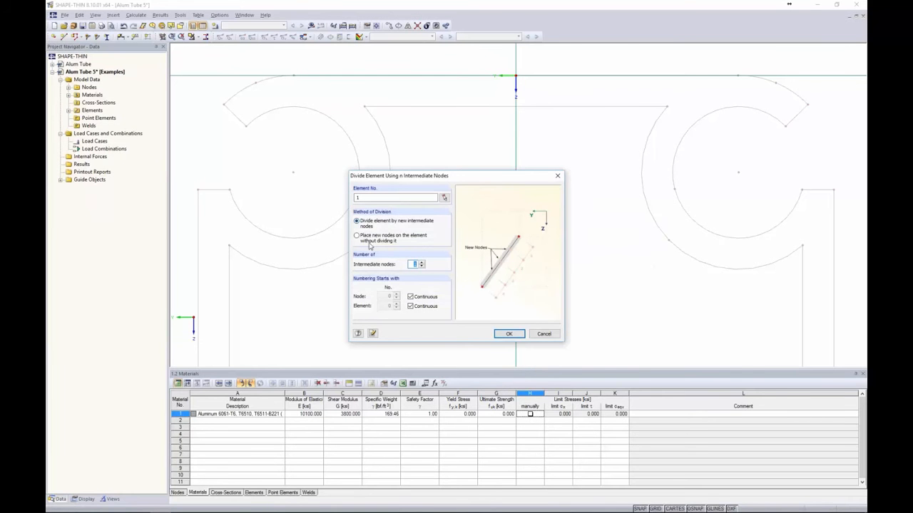
click(507, 333)
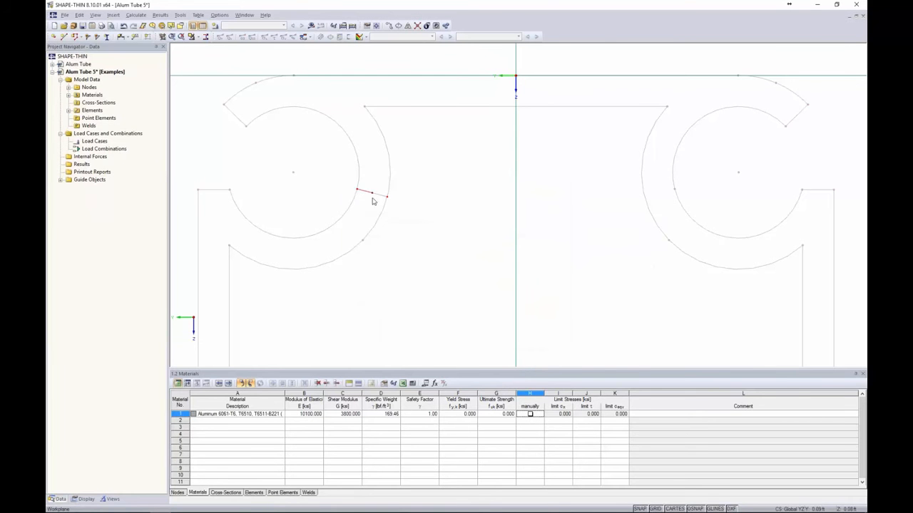
Delete both halves of the divided line, keeping only the middle node
scroll(372, 201, up, 2)
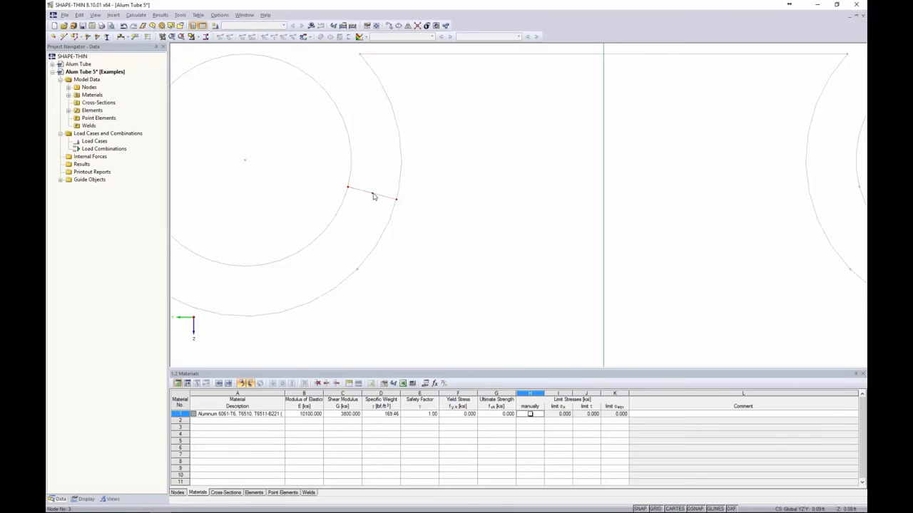
click(388, 197)
drag(357, 205, 336, 163)
key(Delete)
scroll(371, 196, down, 5)
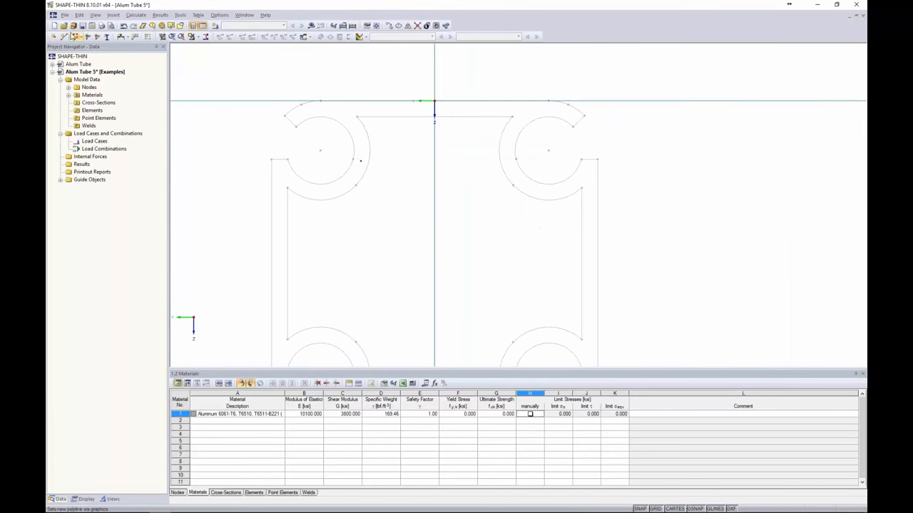
Generate the top wall's center line with Set Elements with DXF Template
click(79, 14)
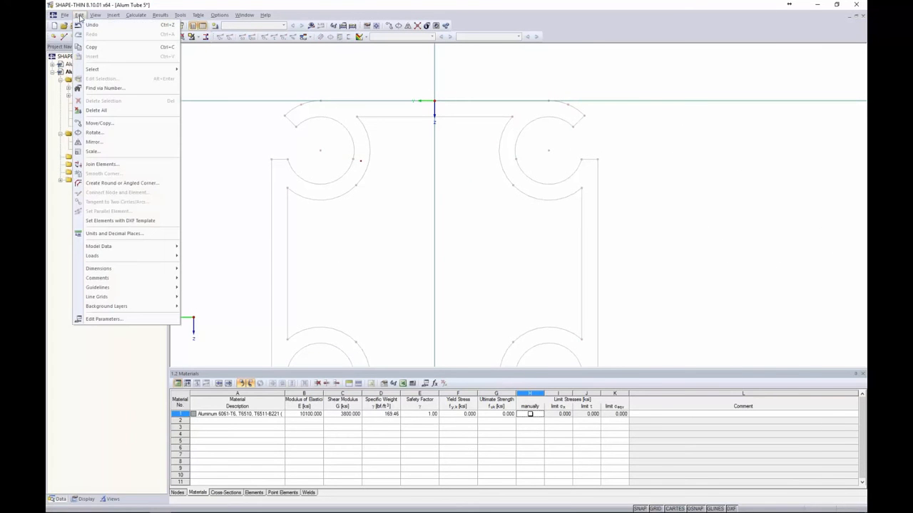
click(109, 221)
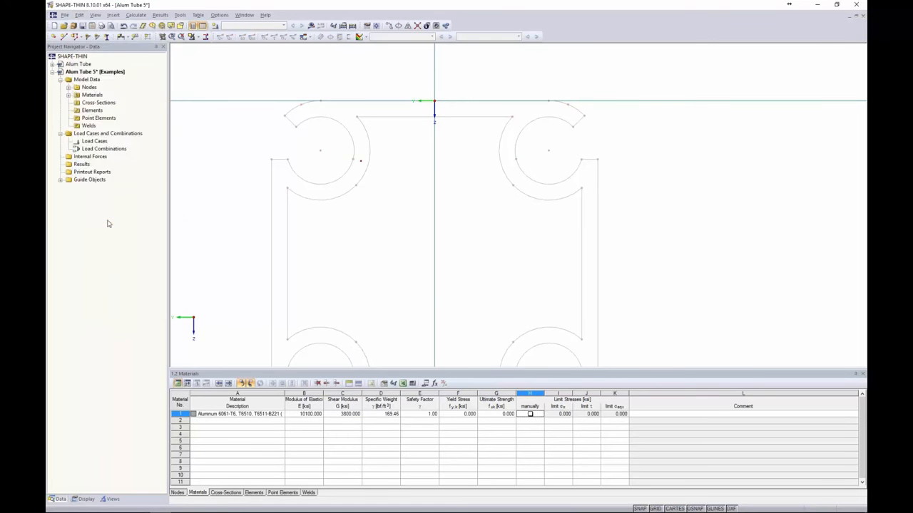
drag(213, 85, 212, 99)
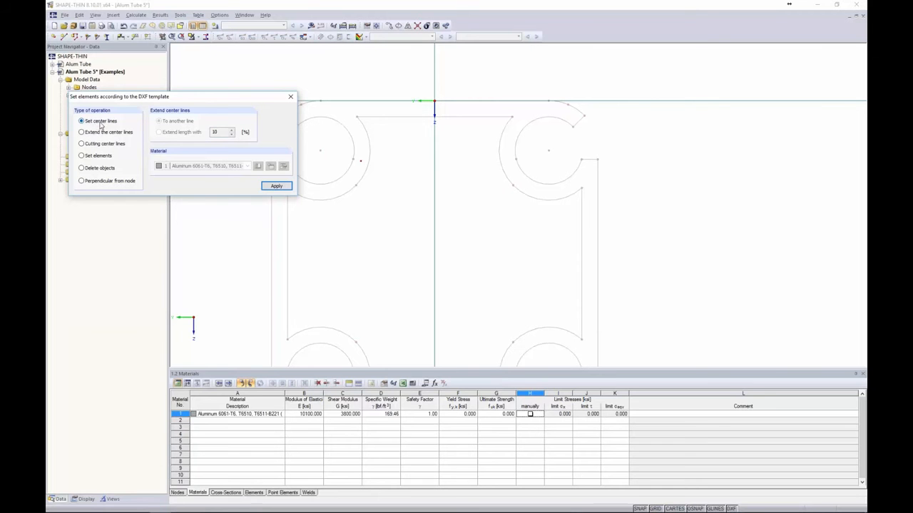
click(381, 117)
click(384, 103)
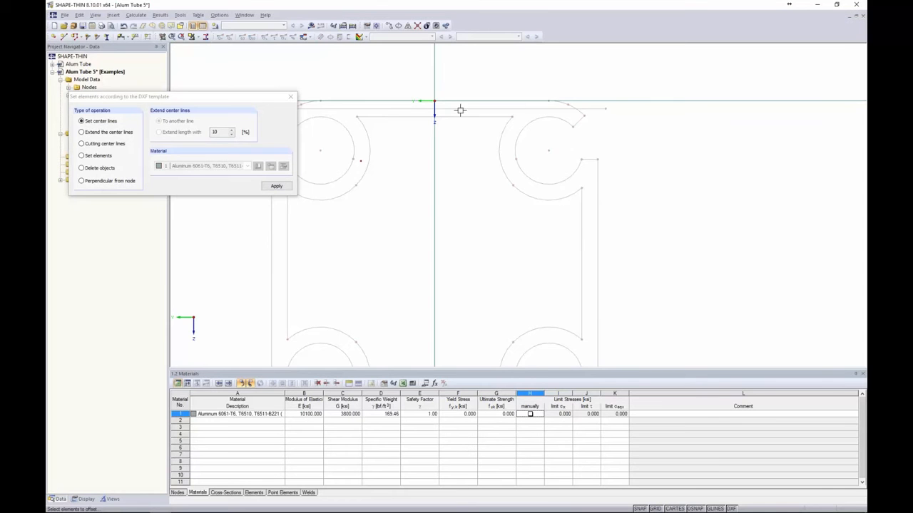
Generate center lines for the left, right and bottom walls
middle_drag(395, 175, 498, 150)
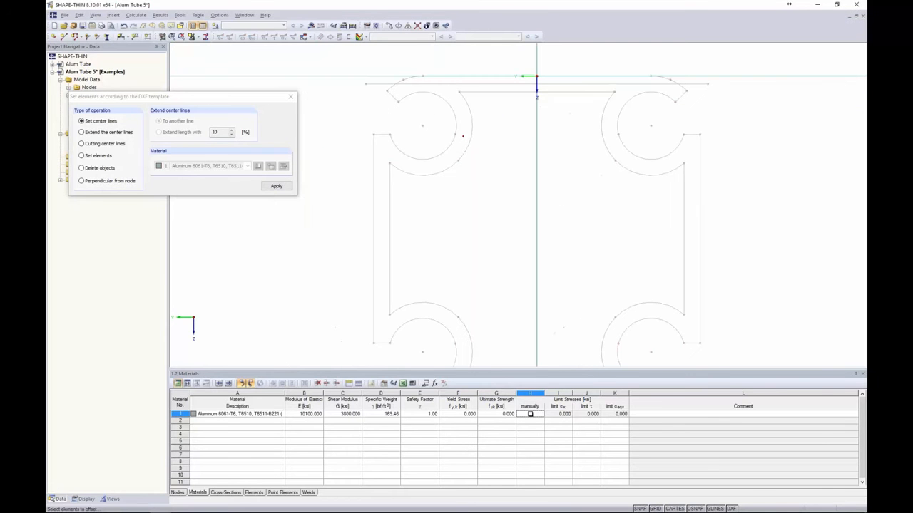
click(388, 191)
middle_drag(451, 219, 400, 208)
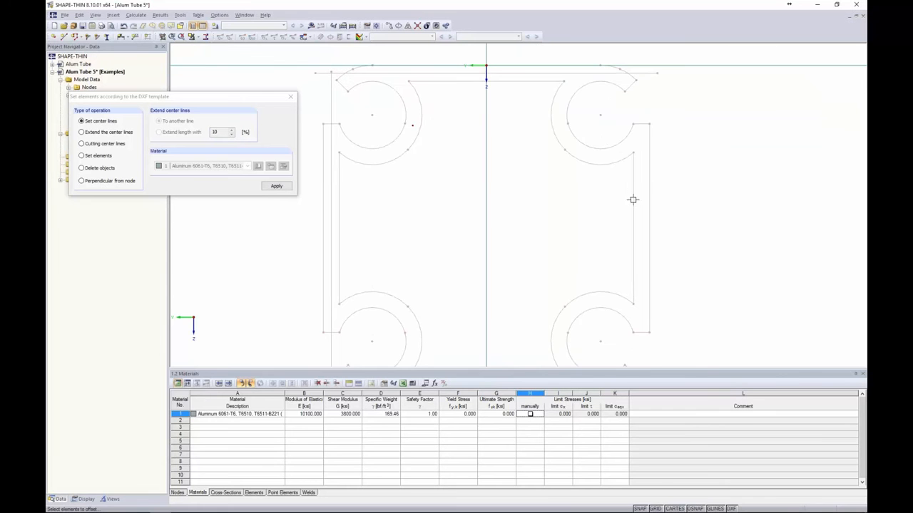
click(649, 200)
middle_drag(528, 317, 540, 223)
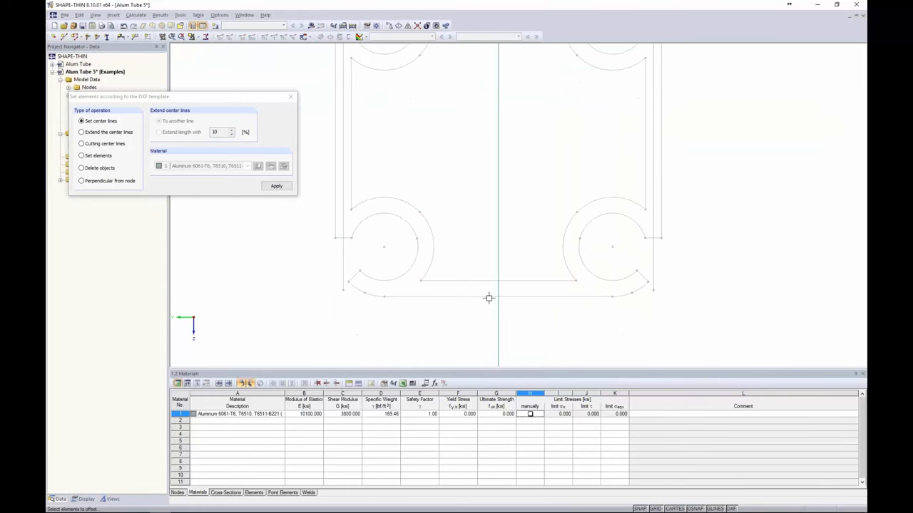
click(490, 296)
click(492, 282)
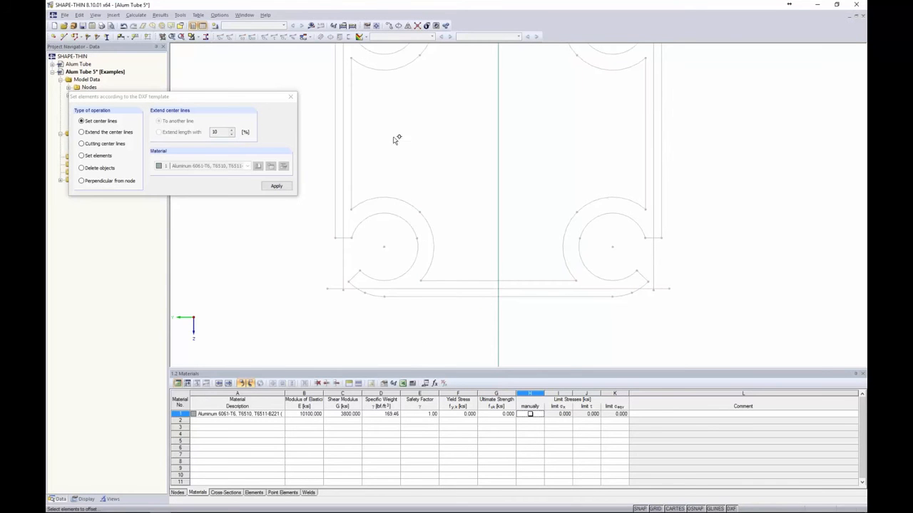
key(Escape)
scroll(414, 135, down, 1)
middle_drag(413, 132, 384, 233)
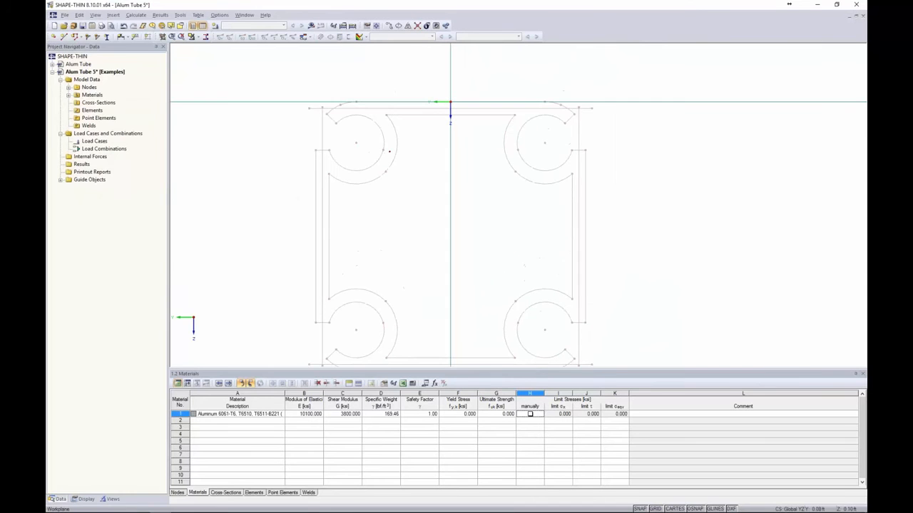
click(63, 37)
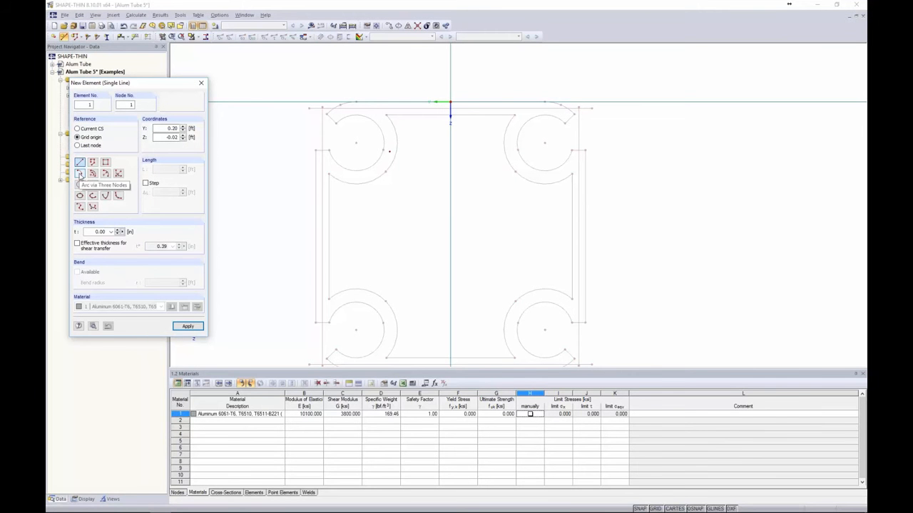
Switch the new element to a three-node arc with 0.25 in thickness
click(79, 174)
double_click(100, 232)
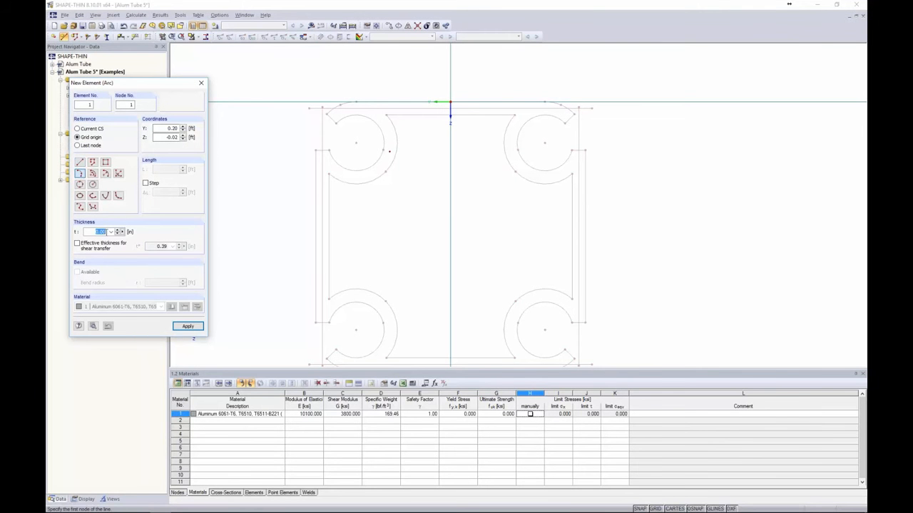
text(0.25)
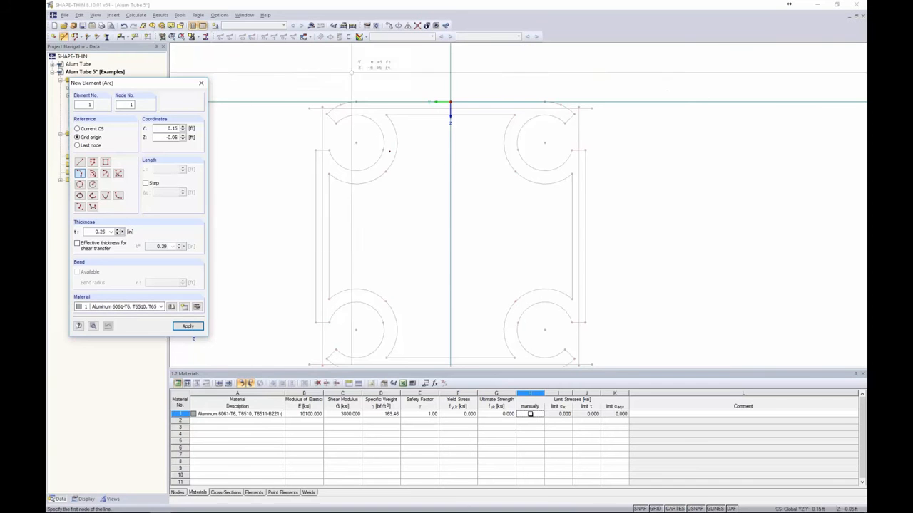
scroll(333, 117, up, 2)
scroll(333, 117, up, 1)
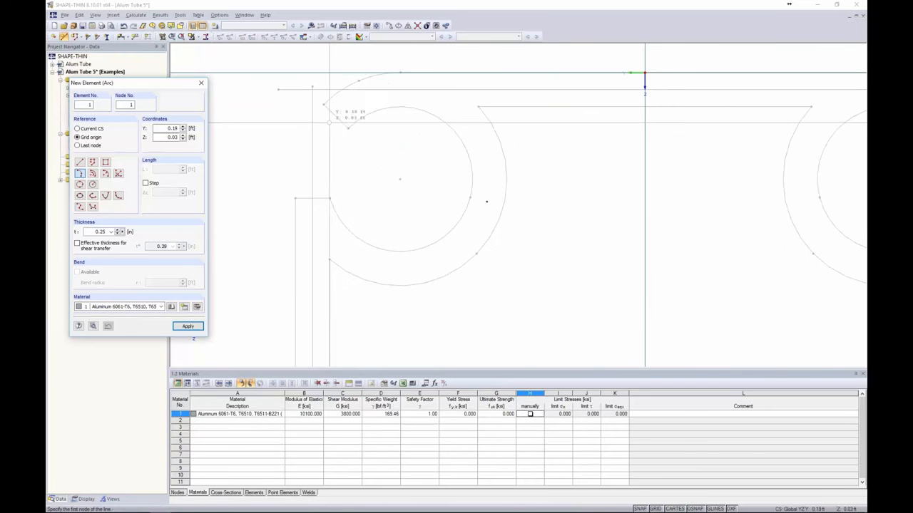
Trace the arc element through three nodes around the top-left circle and check it
click(335, 116)
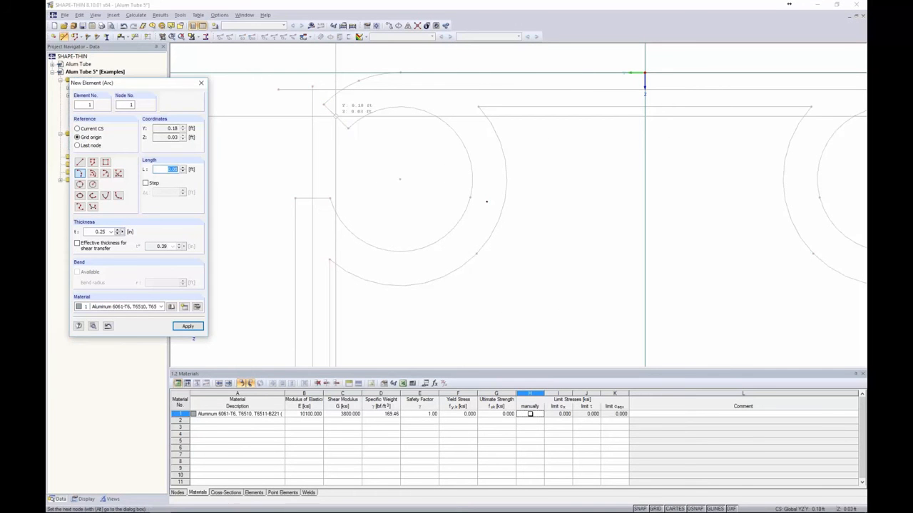
click(486, 202)
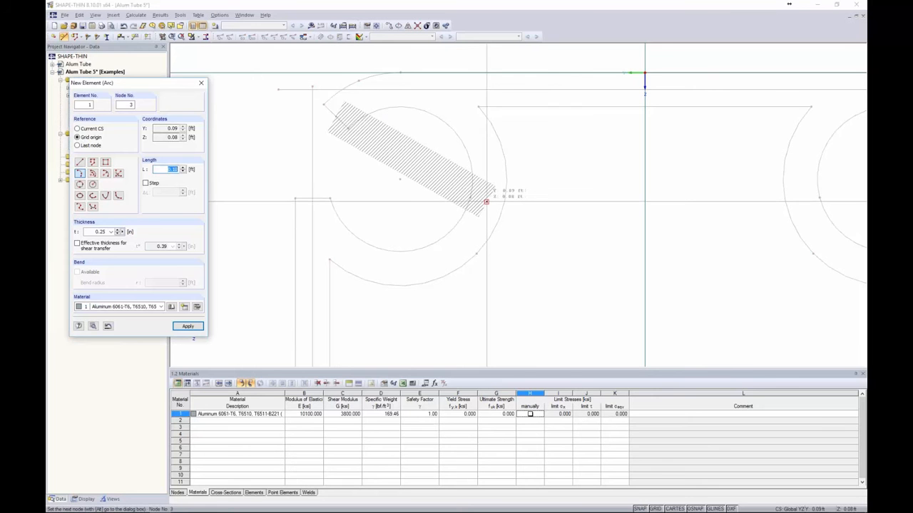
click(487, 202)
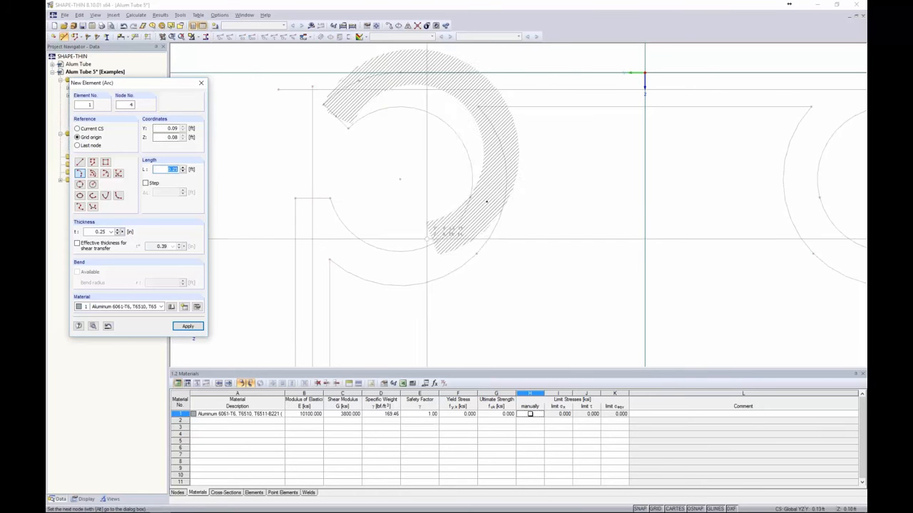
click(313, 199)
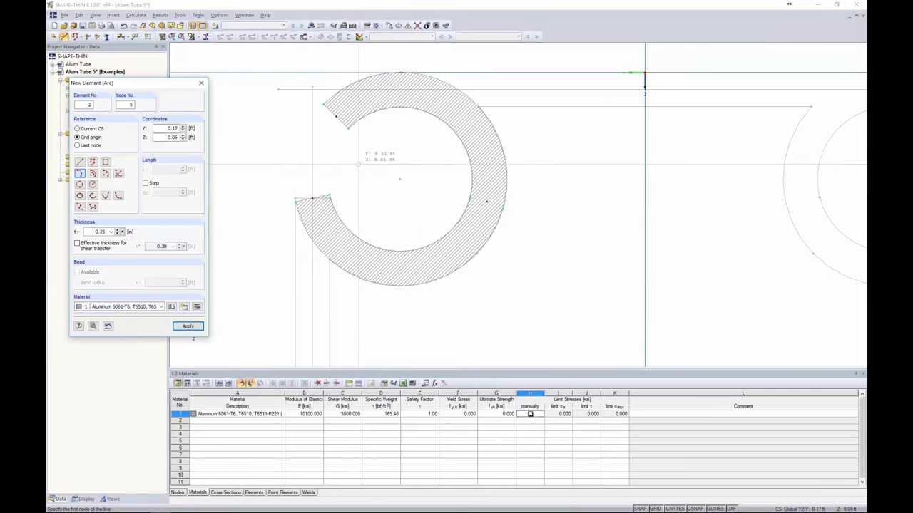
key(Escape)
scroll(533, 106, down, 3)
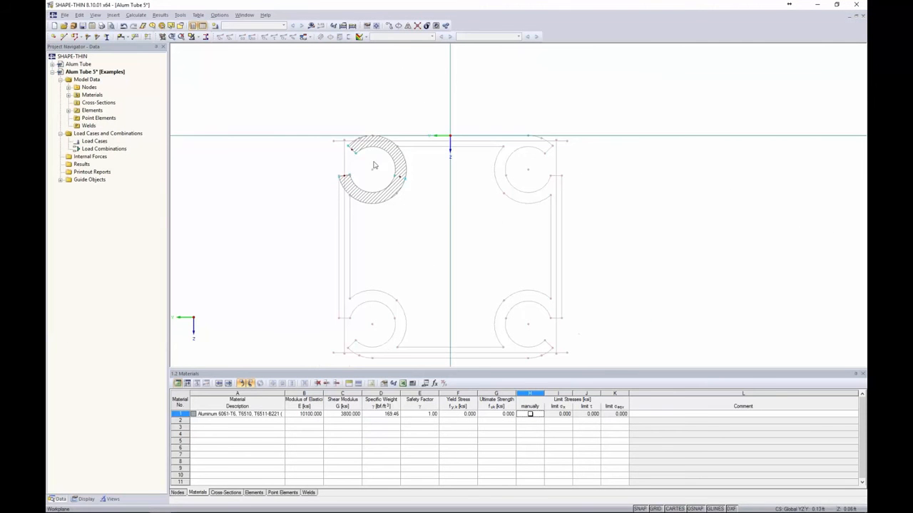
click(398, 167)
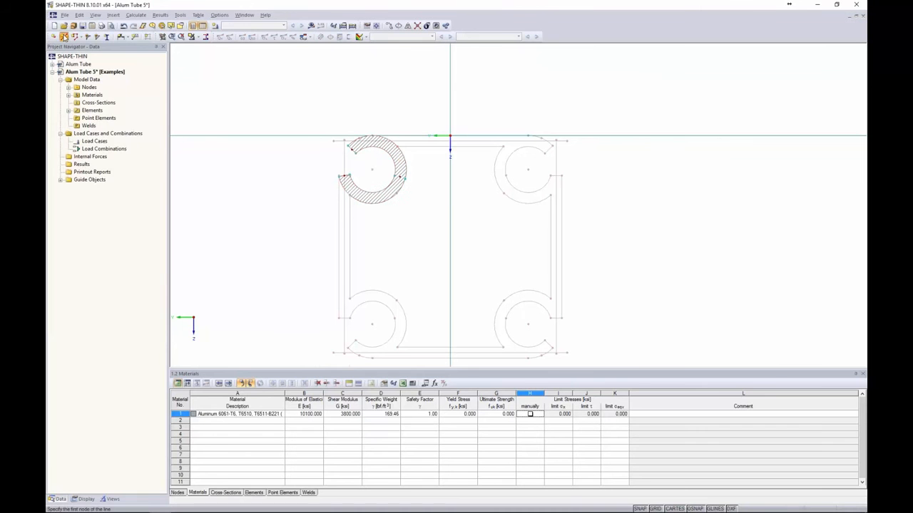
click(63, 36)
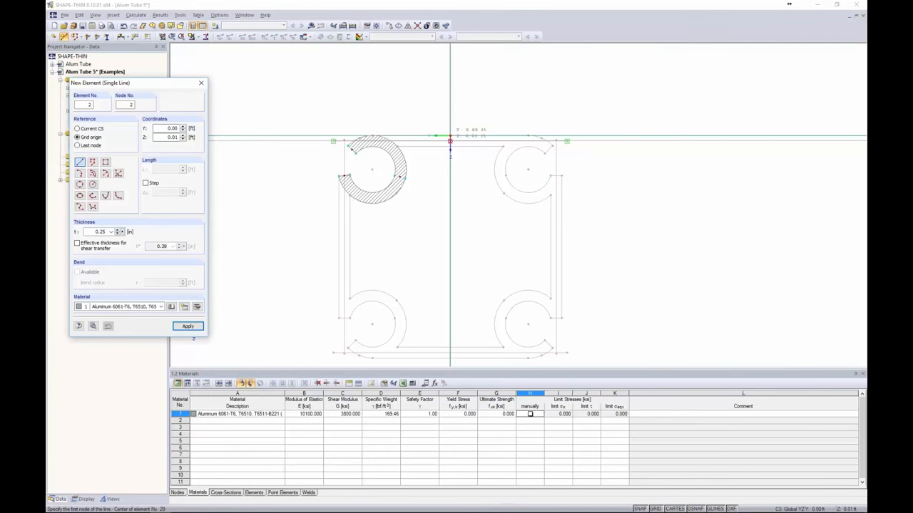
Add straight elements along the top wall to the arc, then select the top-left quarter
click(450, 138)
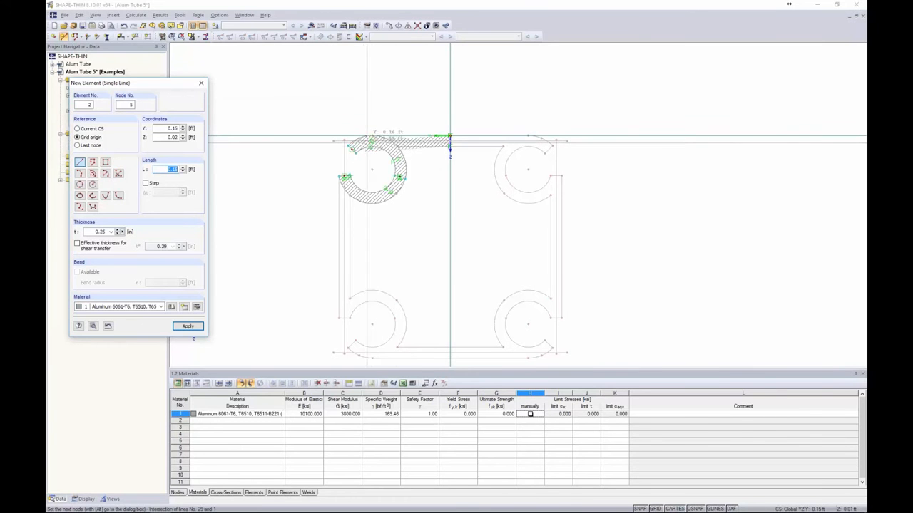
click(371, 140)
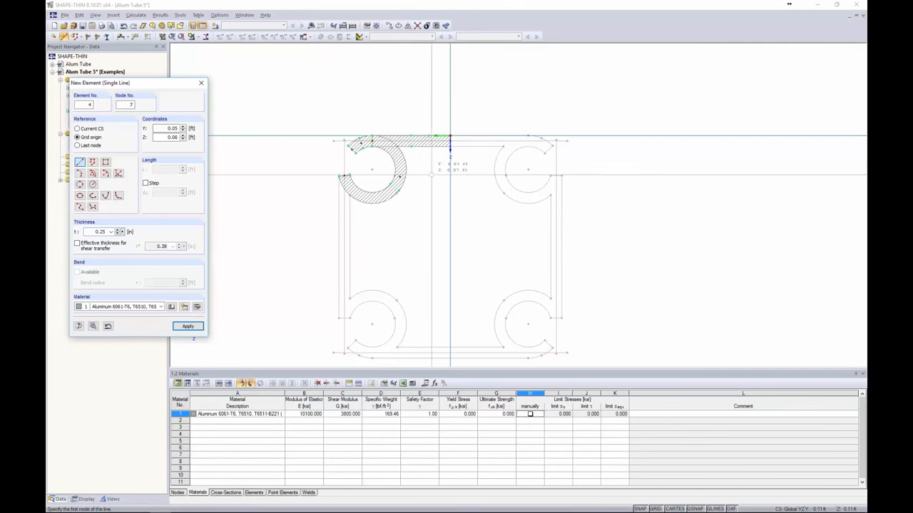
click(344, 247)
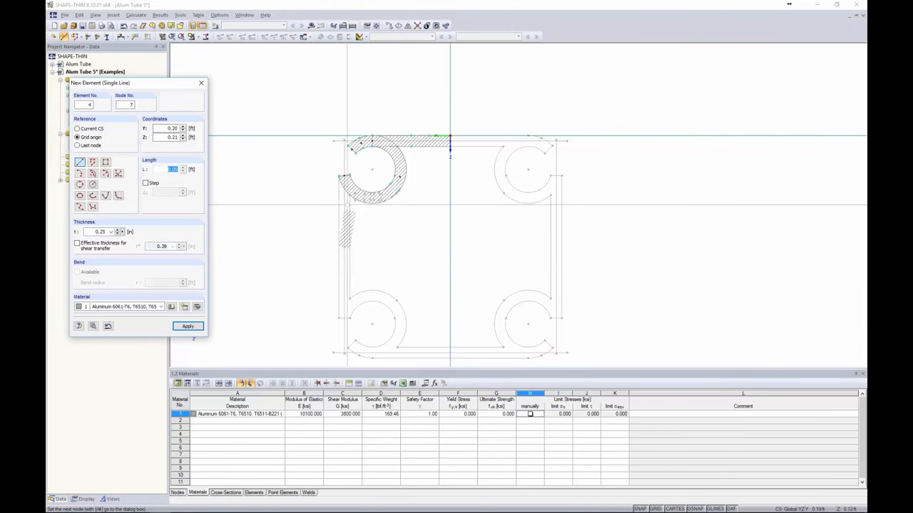
key(Escape)
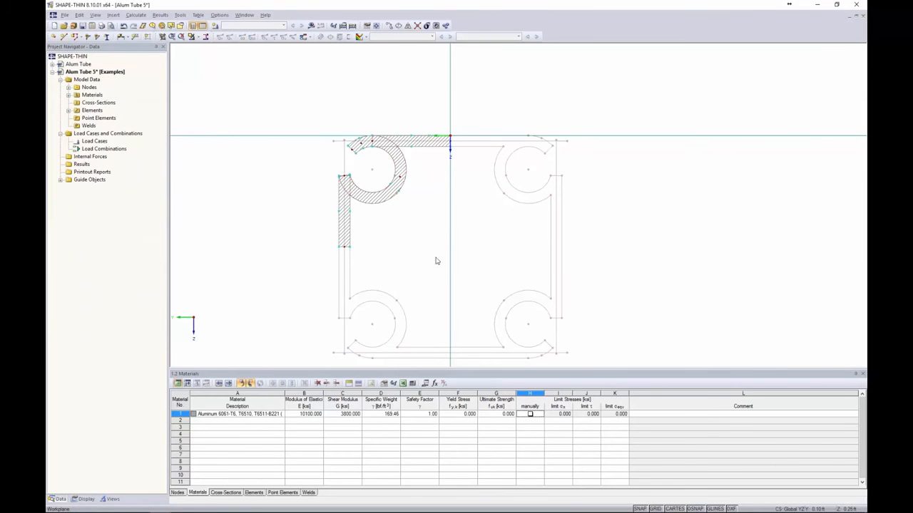
drag(506, 274, 297, 102)
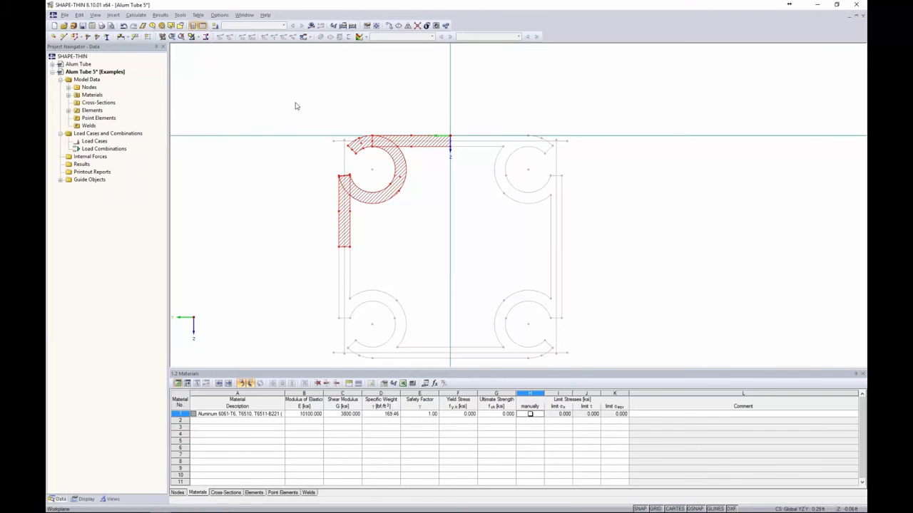
Connect all touching elements of the top-left quarter
click(307, 104)
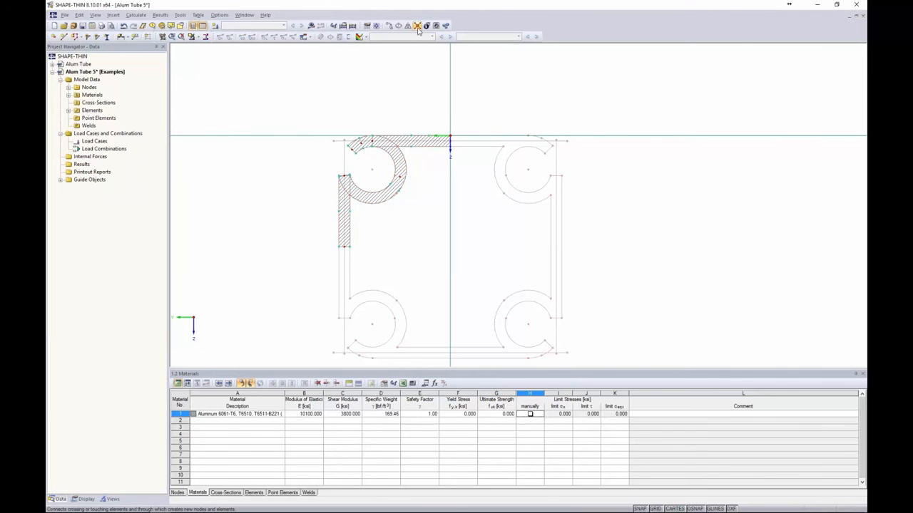
click(418, 26)
drag(485, 281, 285, 87)
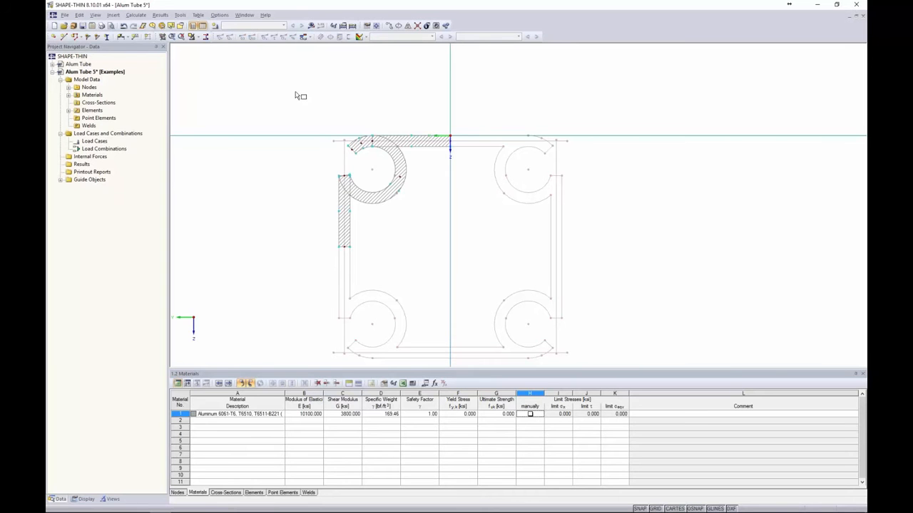
Mirror a copy of the top-left quarter about a Z-parallel axis at the top centre
mouse_move(458, 264)
mouse_down()
mouse_move(390, 171)
mouse_move(275, 77)
mouse_up()
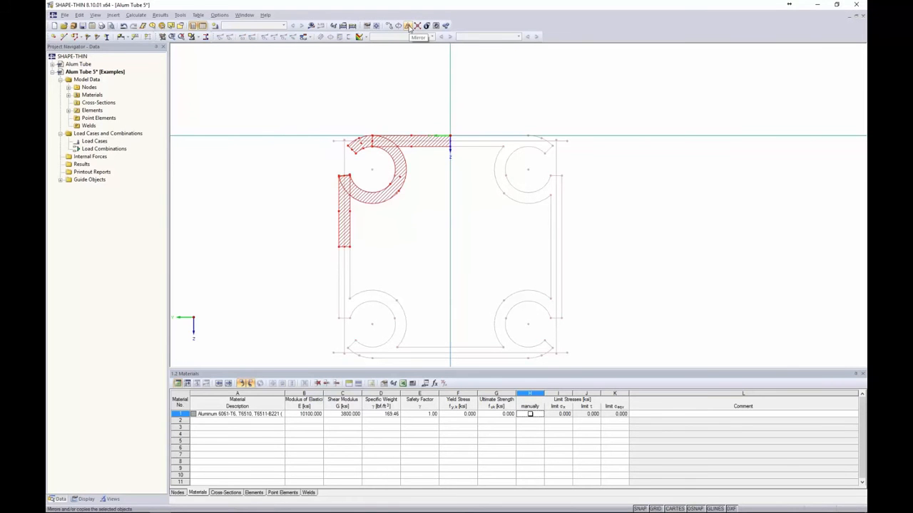
click(409, 27)
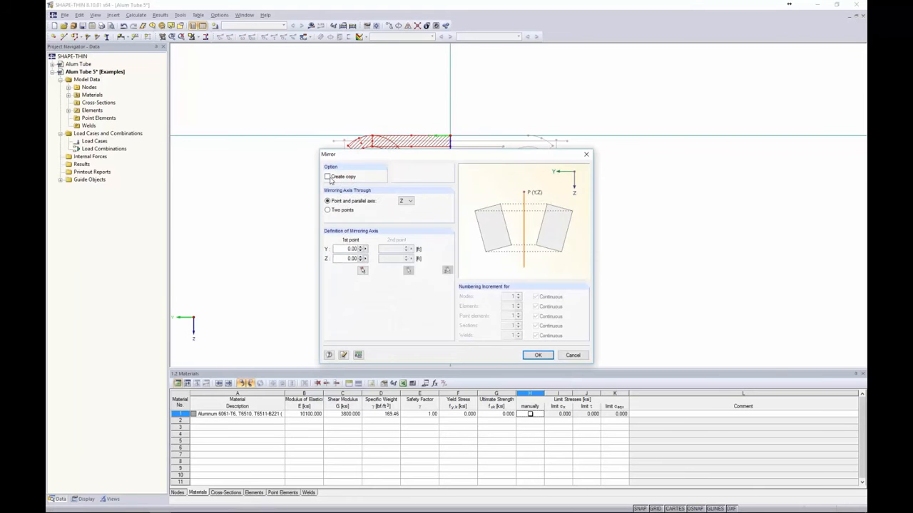
click(328, 177)
click(406, 202)
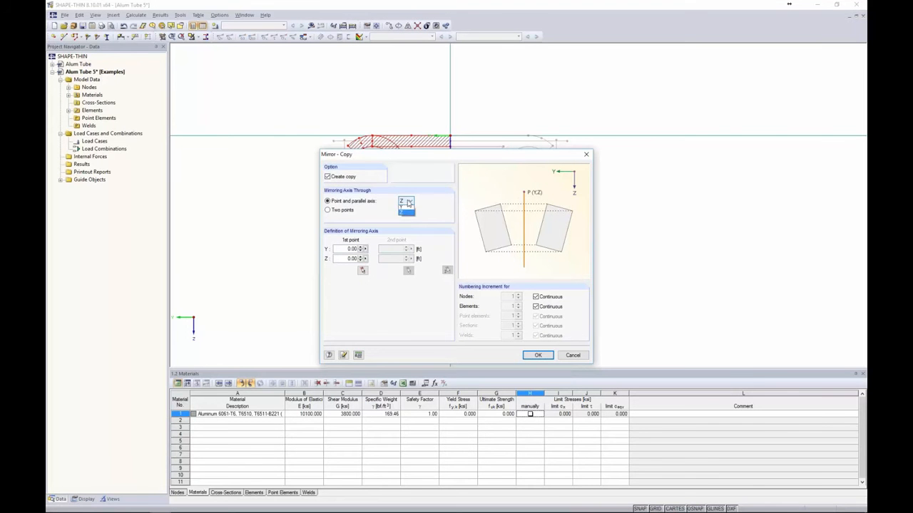
click(404, 214)
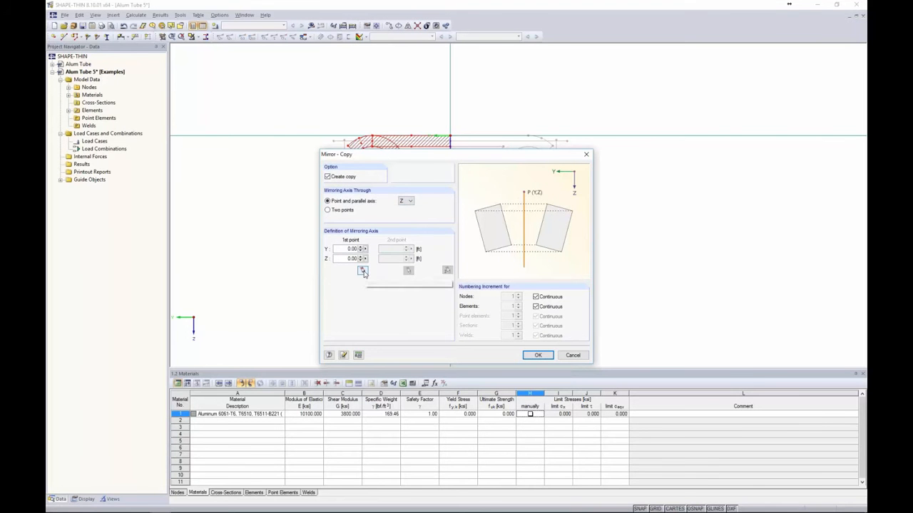
click(363, 271)
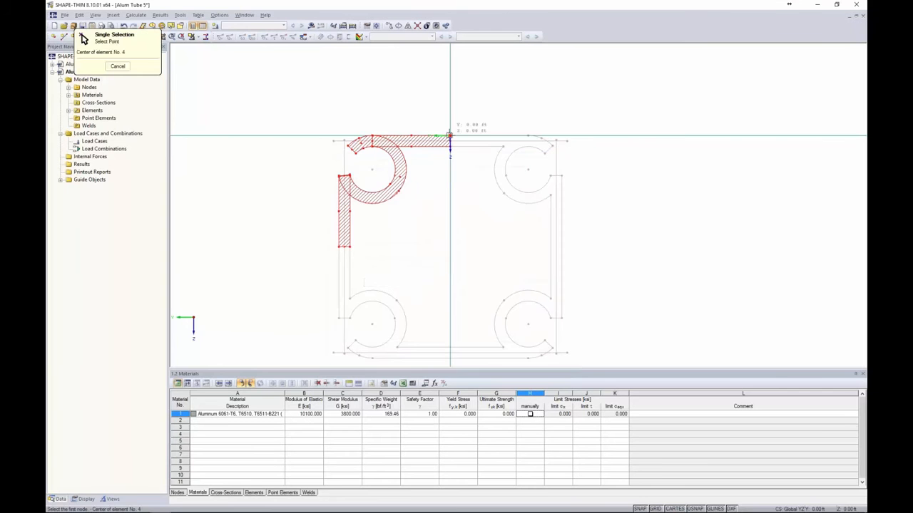
click(450, 136)
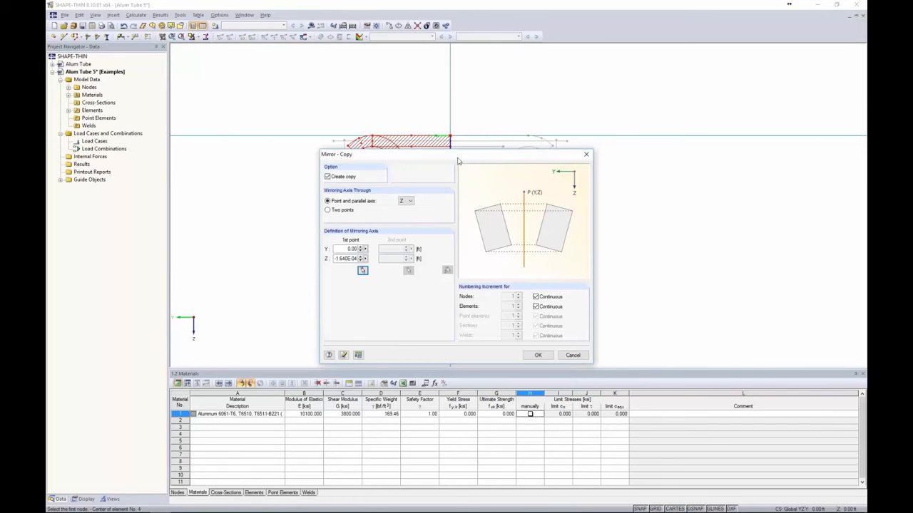
click(538, 355)
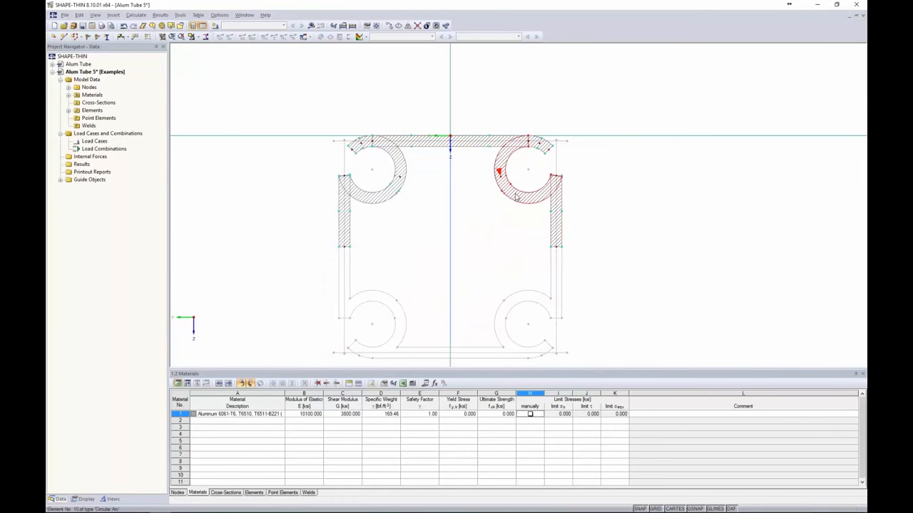
Mirror a copy of the upper half about a Y-parallel axis to complete the tube
drag(600, 270, 302, 95)
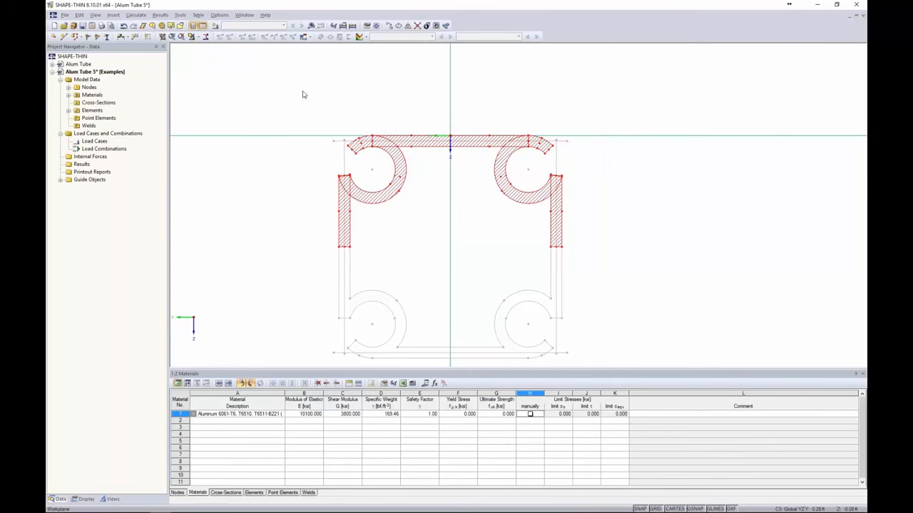
click(407, 26)
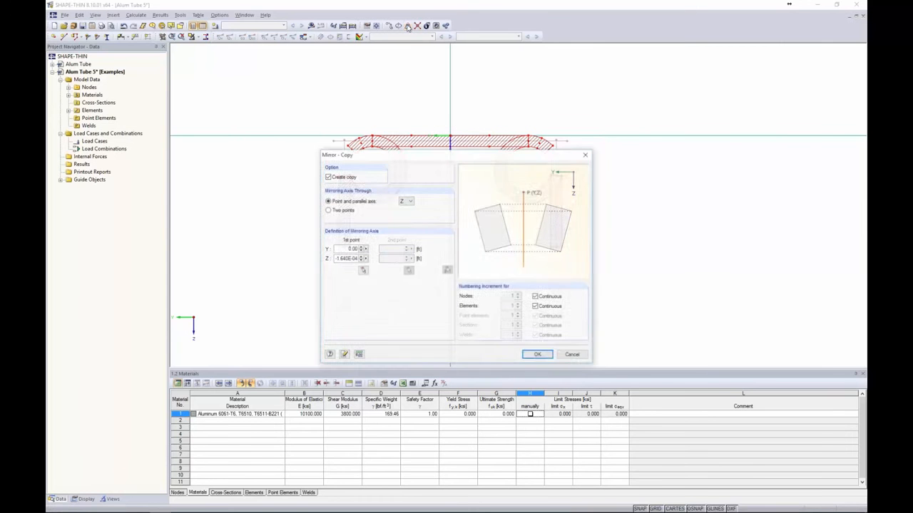
click(406, 201)
click(405, 208)
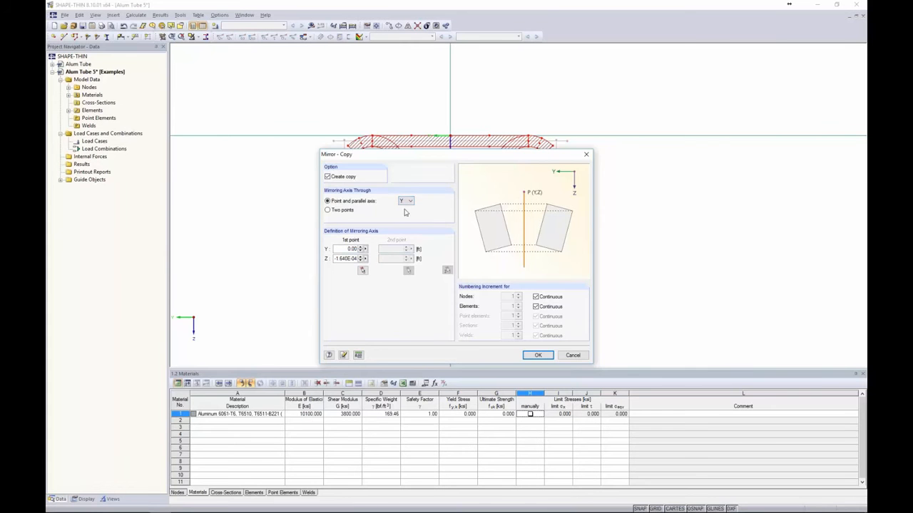
click(362, 270)
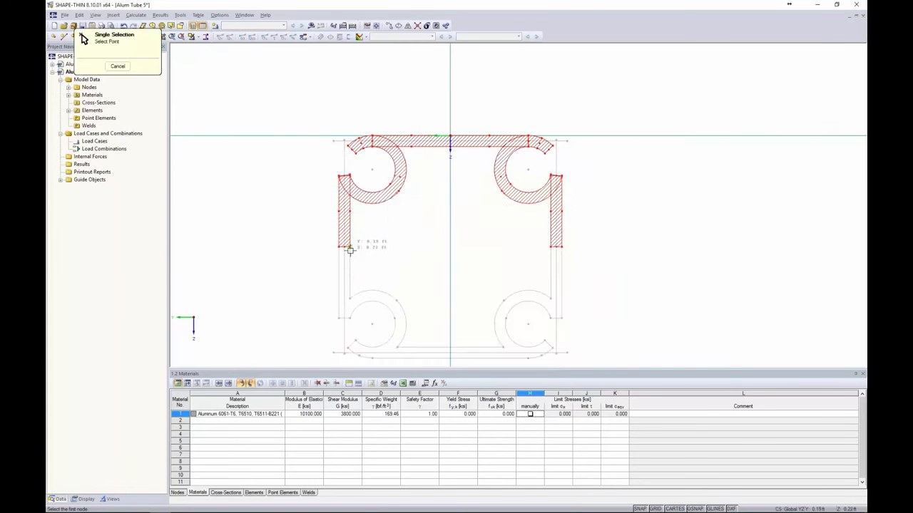
click(351, 250)
click(537, 356)
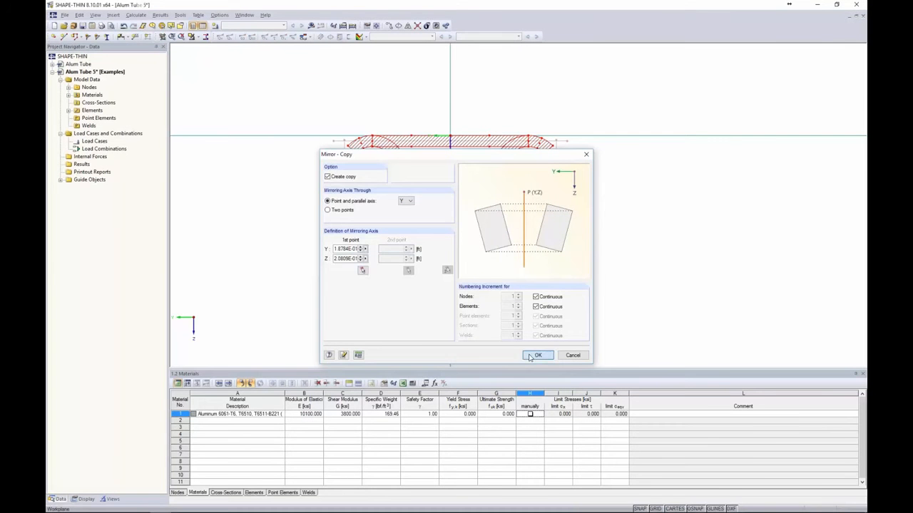
scroll(617, 279, down, 1)
middle_drag(618, 278, 563, 224)
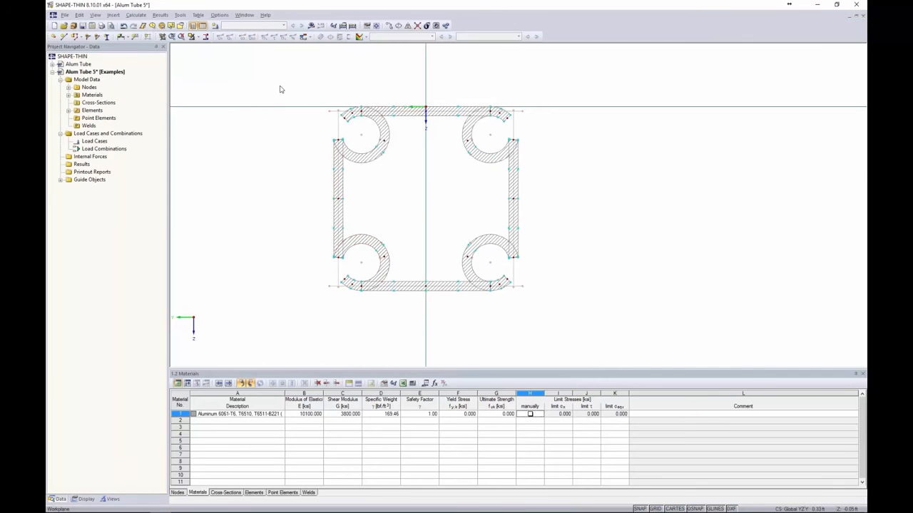
Run the calculation, dismiss error 330 on material 1's zero yield stress, and enlarge the Materials table
click(312, 27)
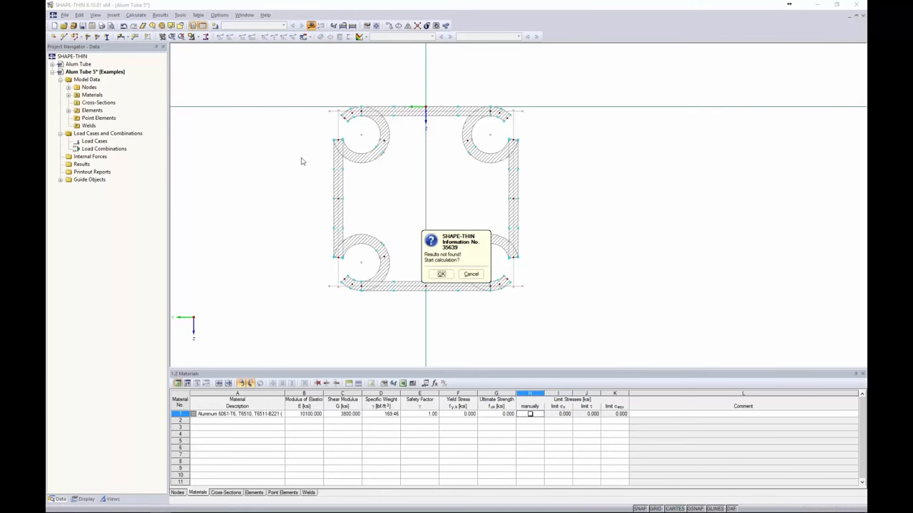
click(440, 277)
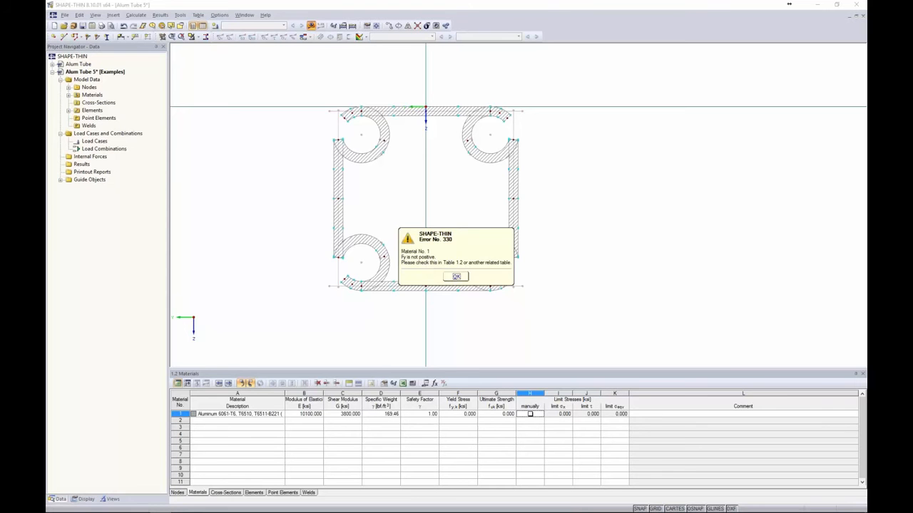
click(456, 276)
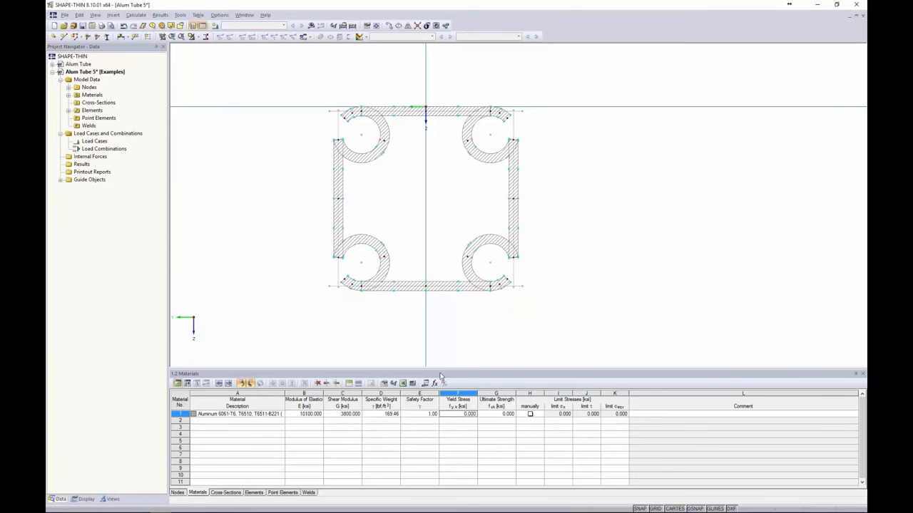
drag(441, 372, 441, 307)
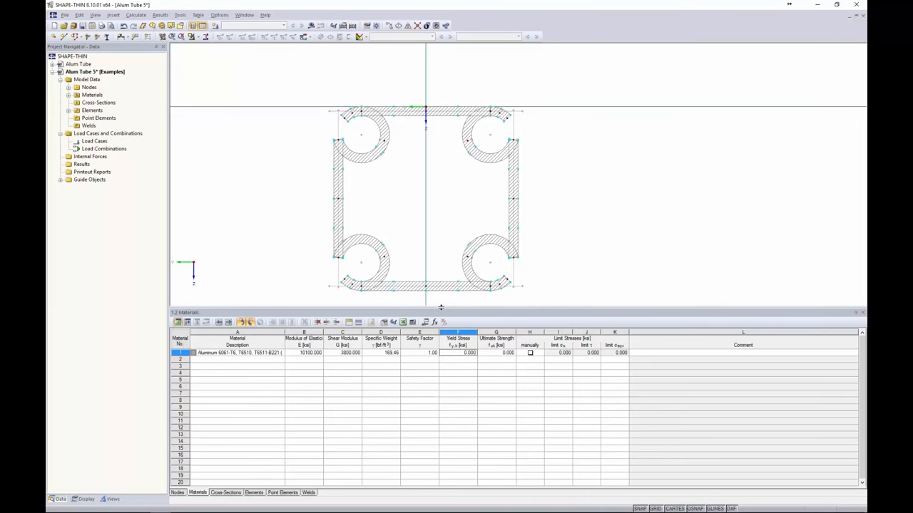
click(456, 353)
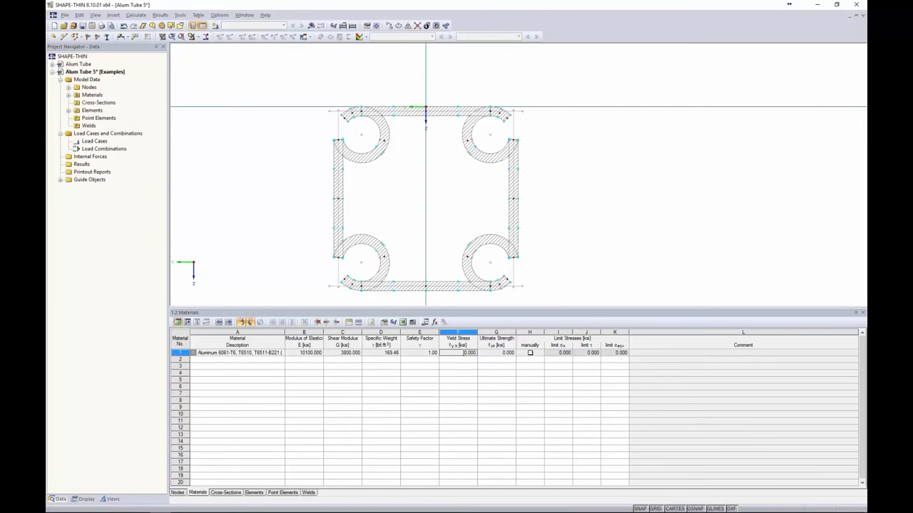
Look up material 1's strength values in the Material Library and close it unchanged
click(267, 353)
click(281, 353)
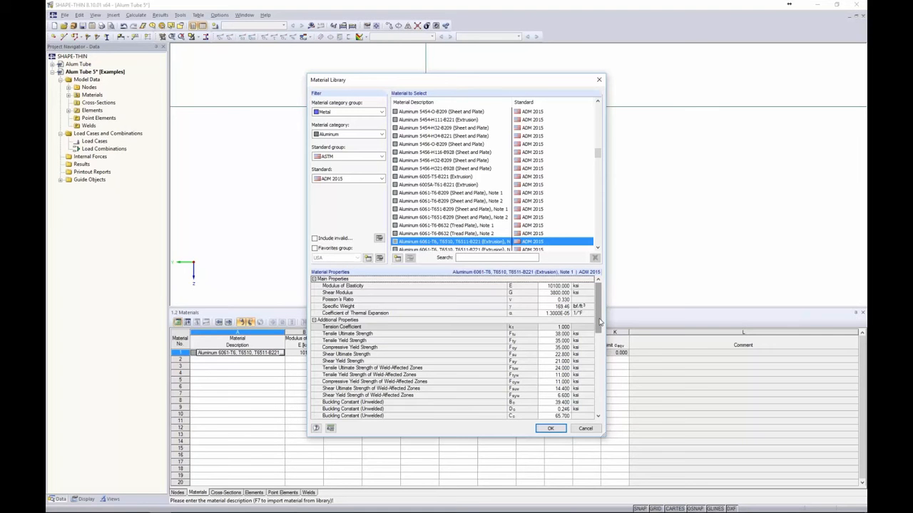
drag(599, 322, 600, 332)
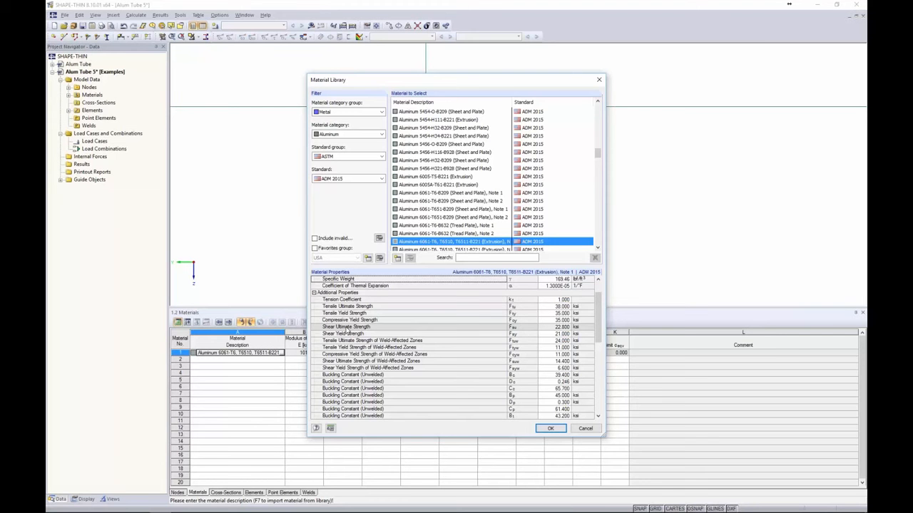
click(581, 429)
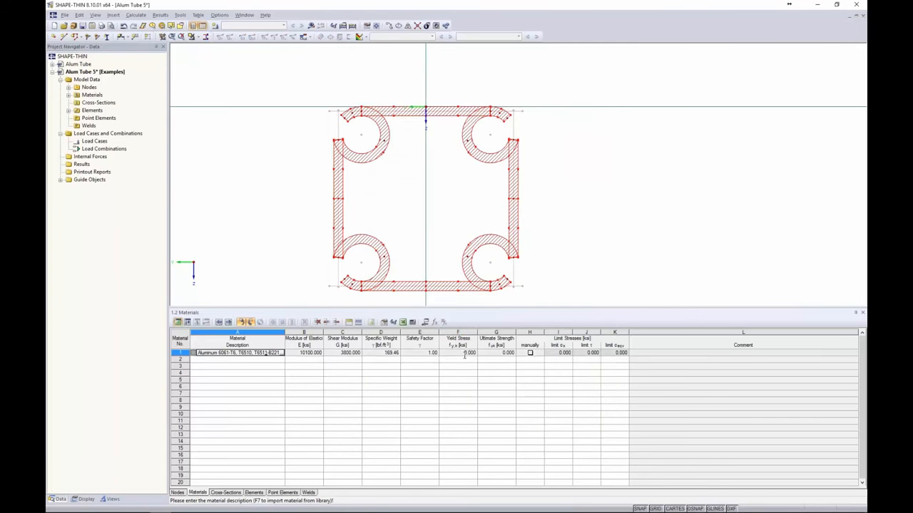
Enter a yield stress of 35 ksi and an ultimate strength of 38 ksi for material 1
click(462, 352)
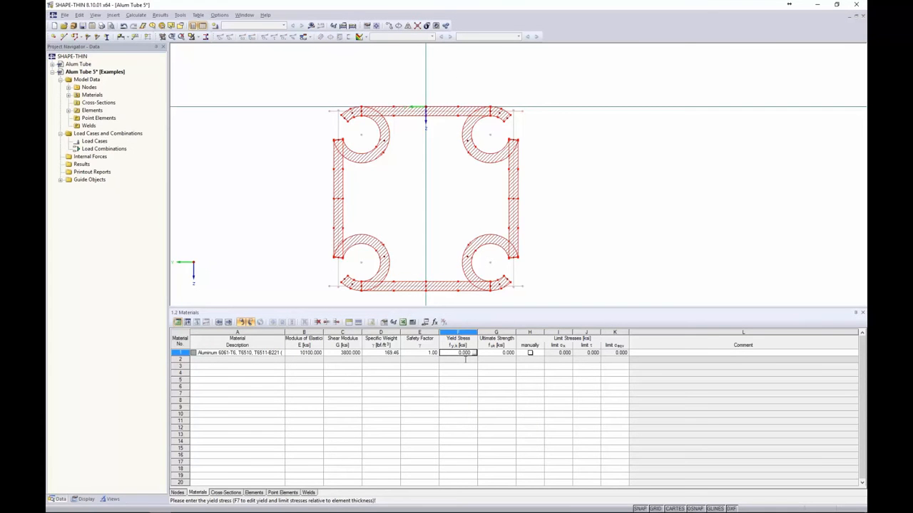
text(35.00)
key(Tab)
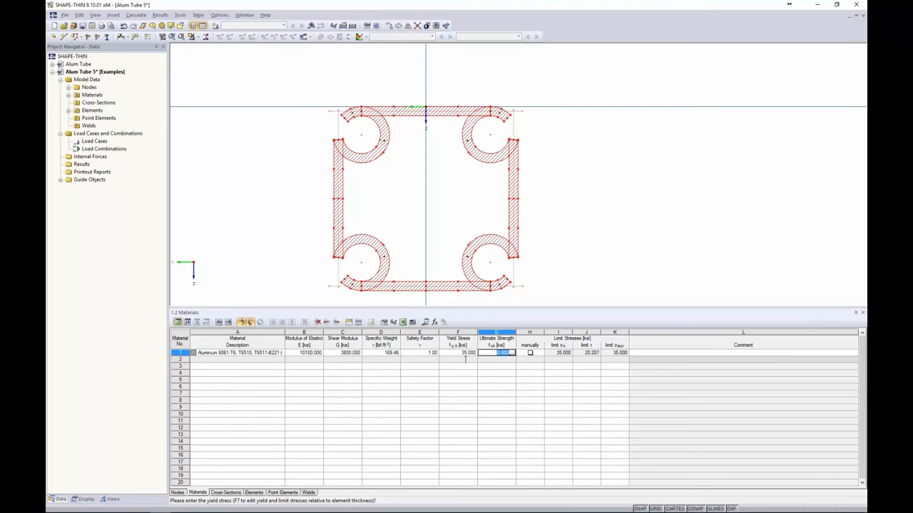
text(38.0)
key(Tab)
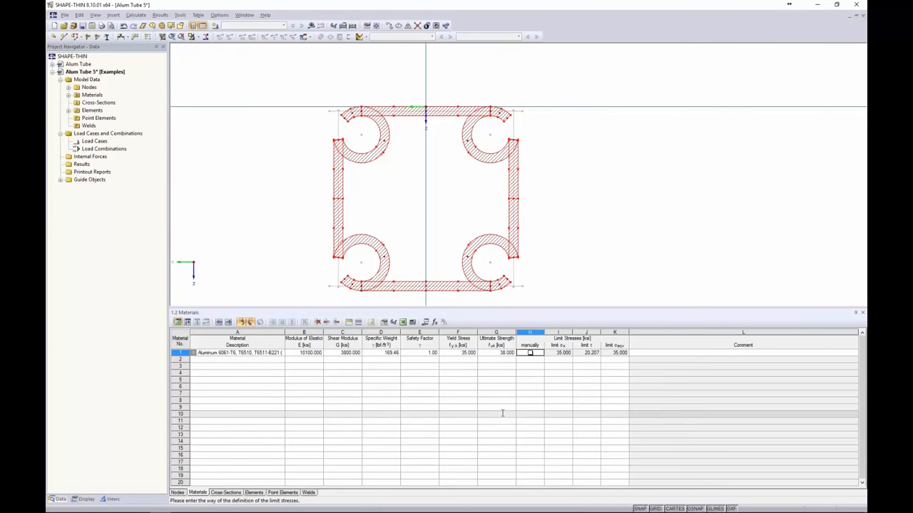
Calculate the section and display the Qy, Qz, warping coordinate ωM and warping area QωM diagrams
click(311, 25)
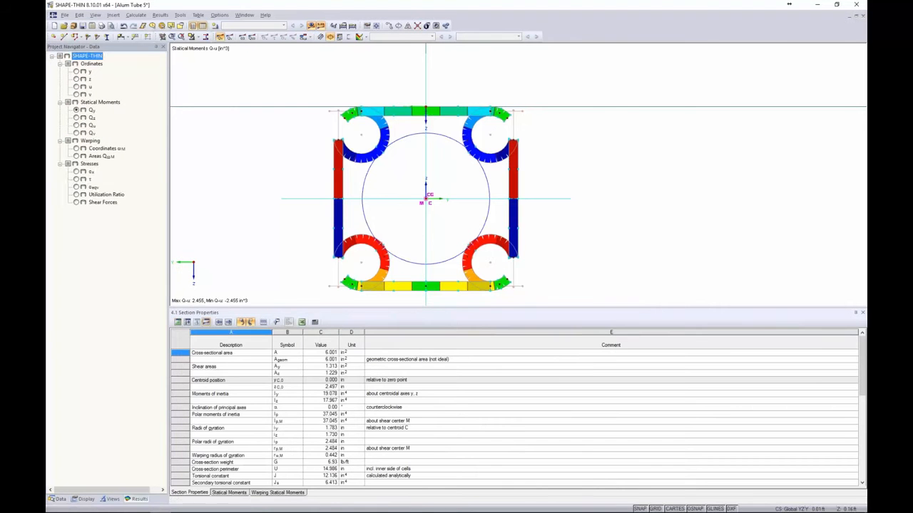
drag(422, 309, 421, 342)
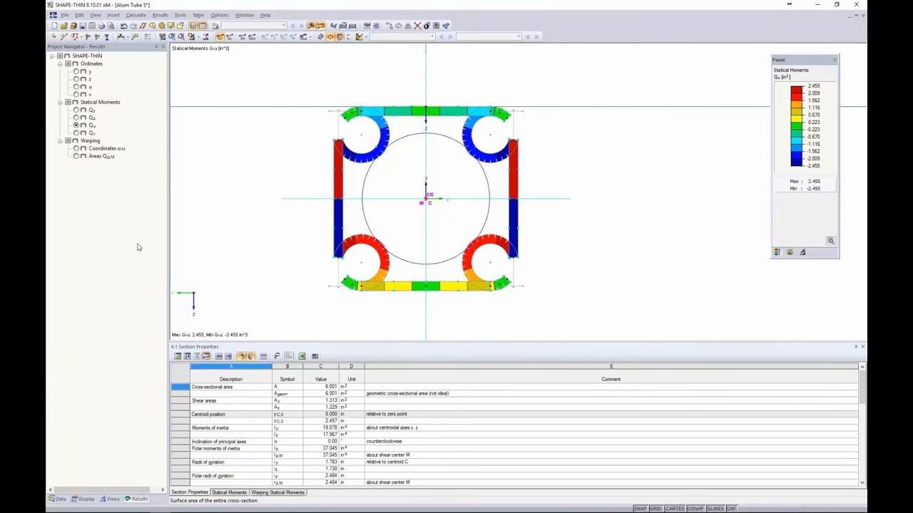
click(76, 110)
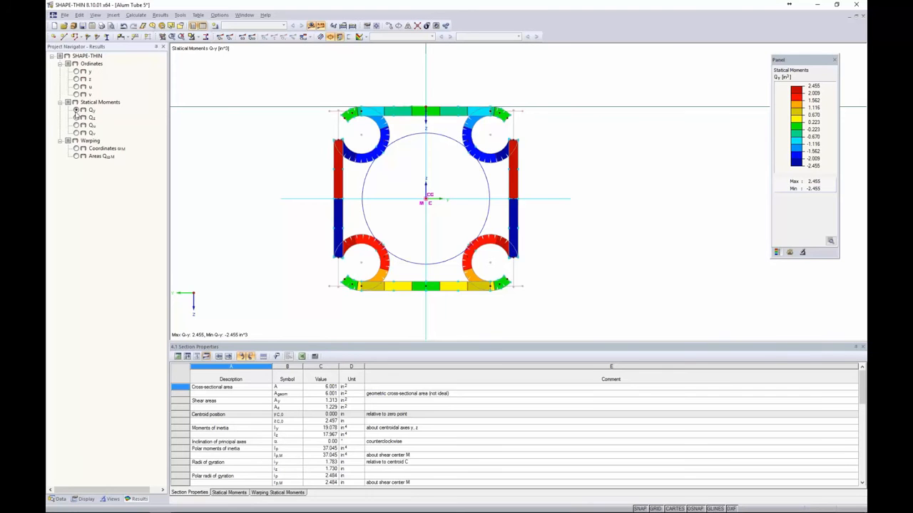
click(77, 118)
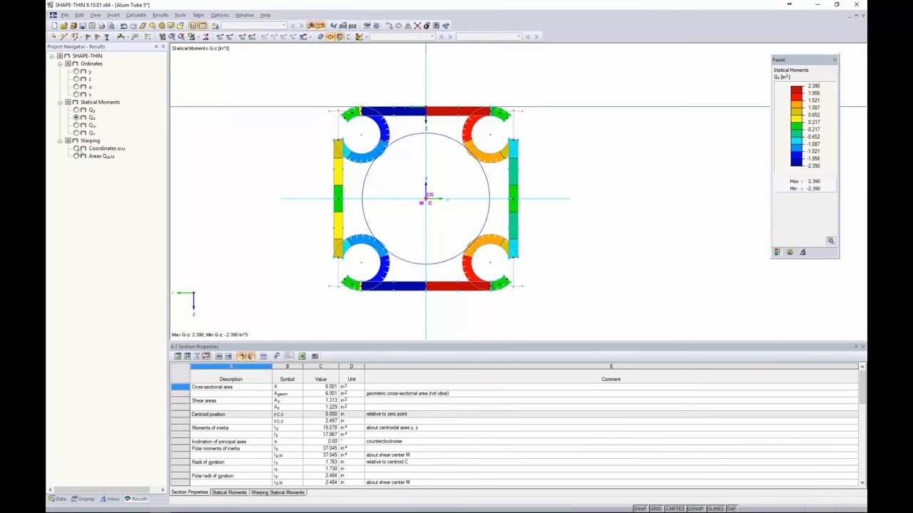
click(76, 149)
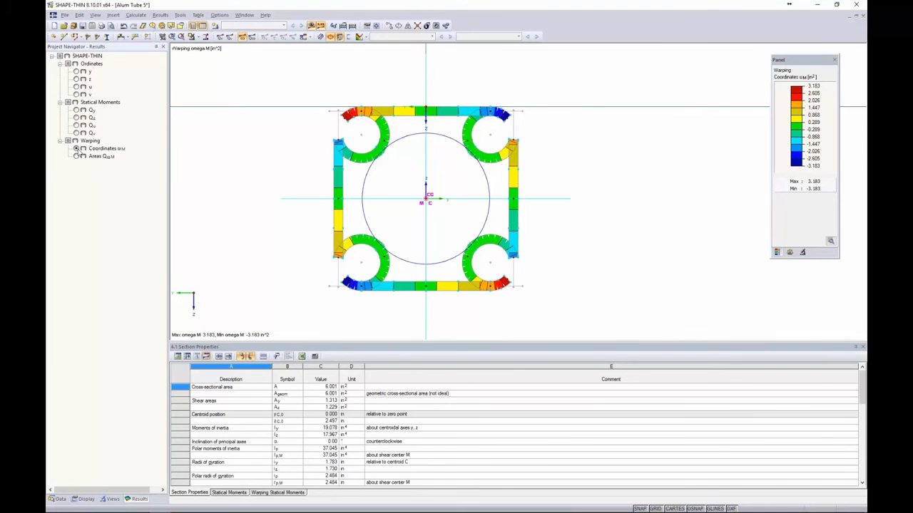
click(77, 156)
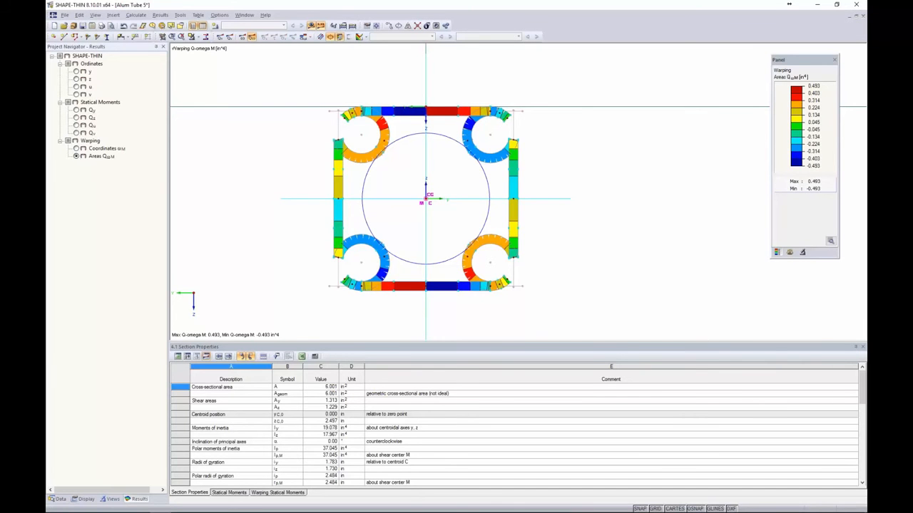
Enlarge the Section Properties table, scroll through all properties, then shrink it back
drag(257, 315, 263, 186)
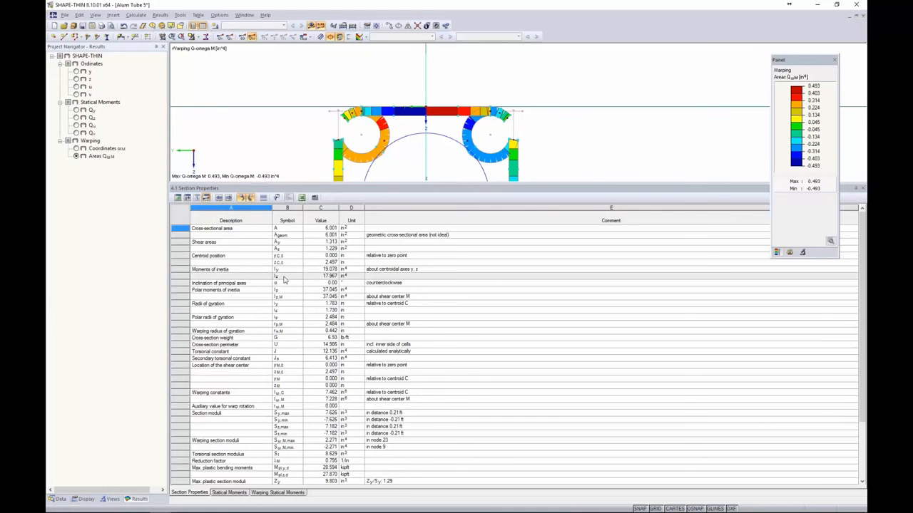
scroll(281, 278, down, 2)
scroll(282, 278, down, 1)
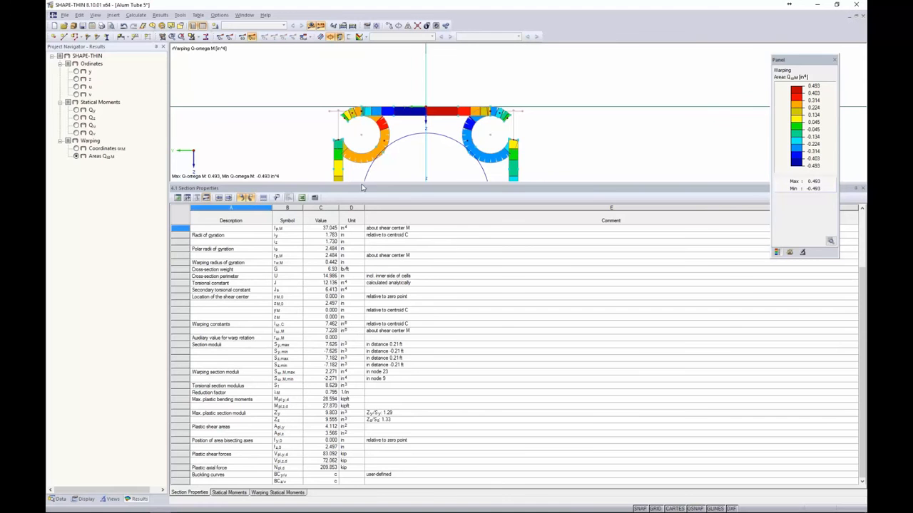
drag(362, 189, 327, 340)
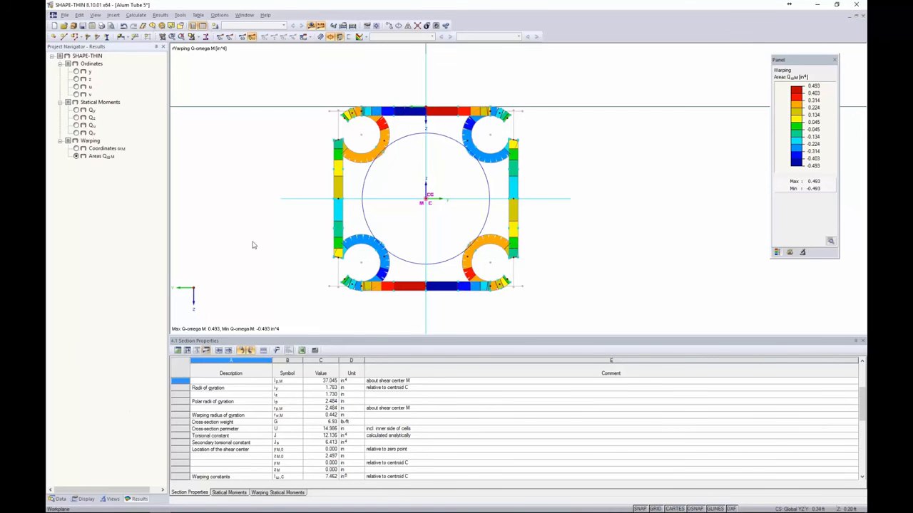
Enable 'c/t parts and effective cross-section properties' in the Alum Tube model's General Data
click(59, 499)
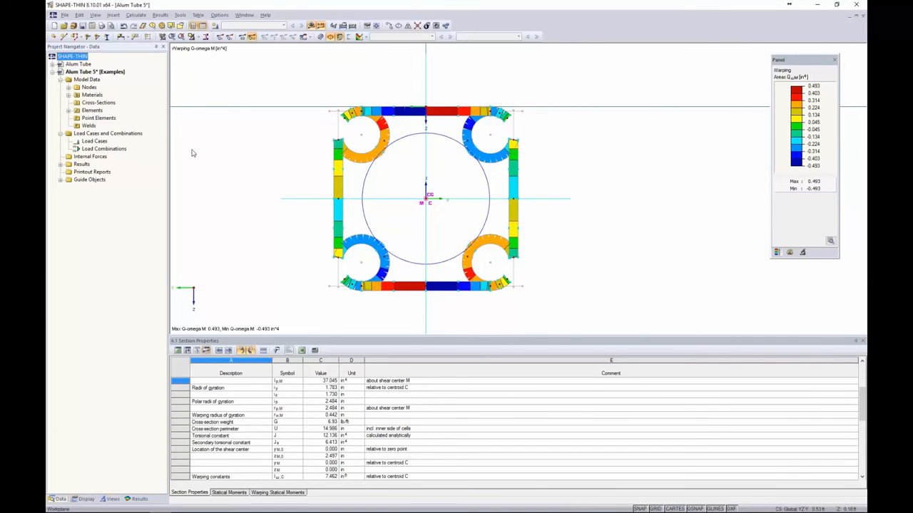
right_click(115, 73)
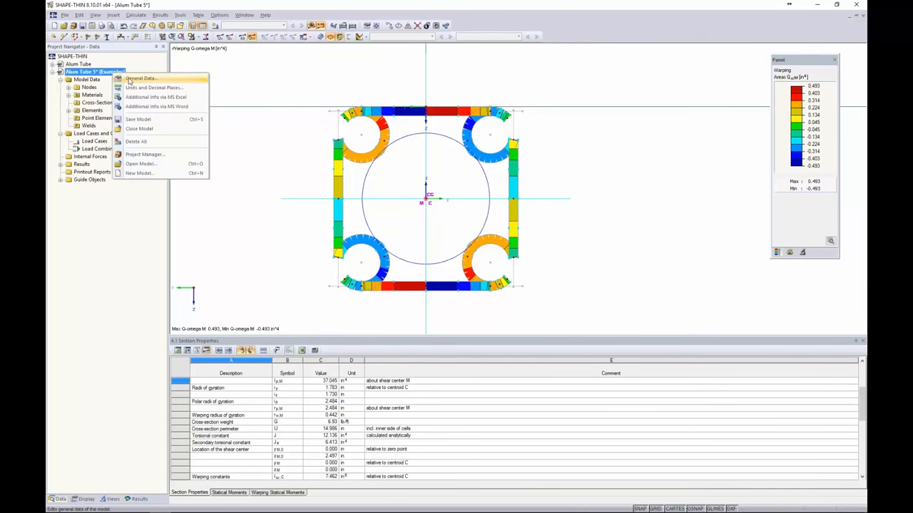
click(132, 77)
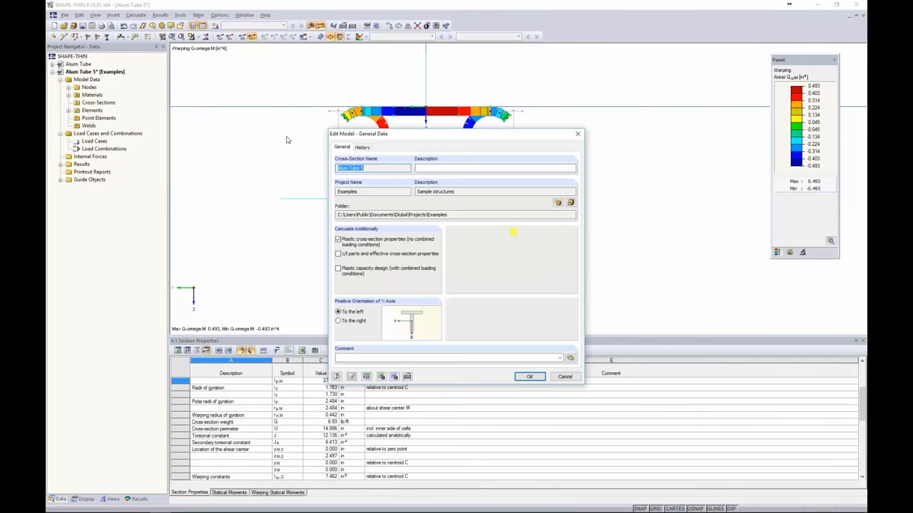
click(339, 255)
click(529, 377)
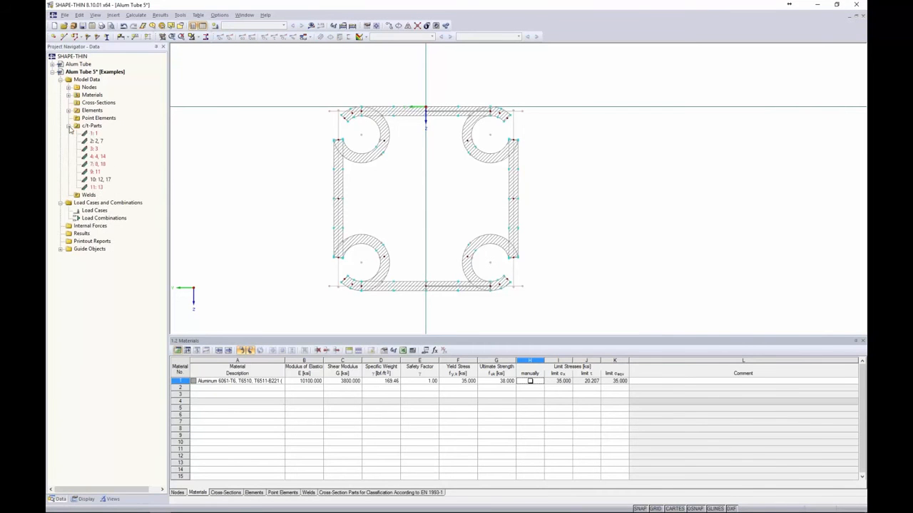
Delete all generated c/t parts and open table 1.7 Cross-Section Parts for Classification
click(68, 126)
click(92, 134)
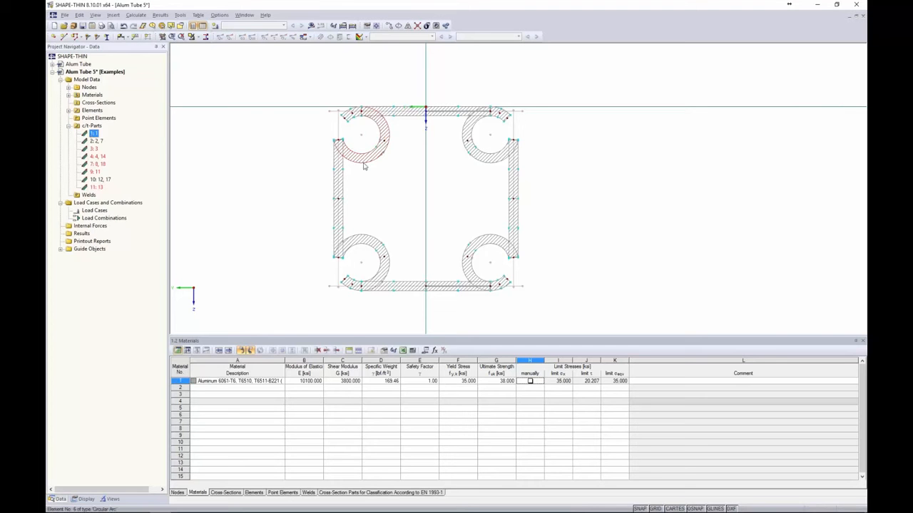
shift+click(102, 188)
key(Delete)
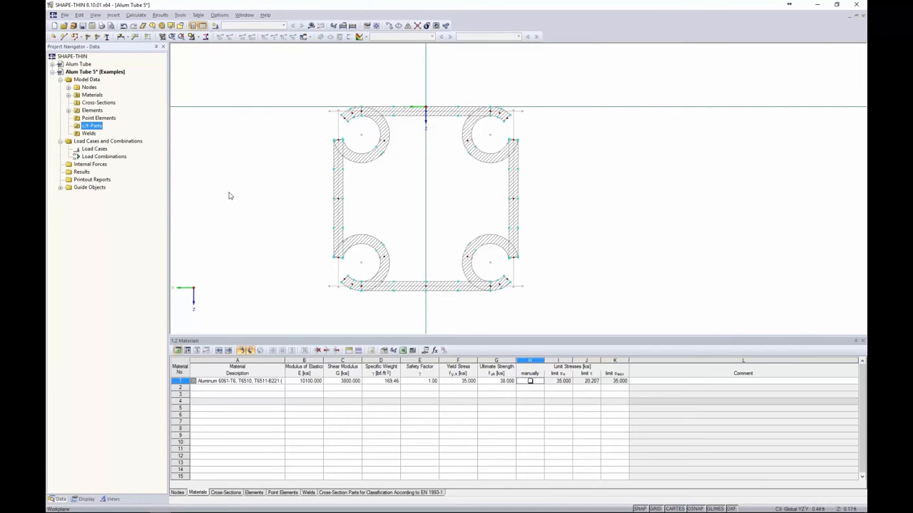
click(332, 494)
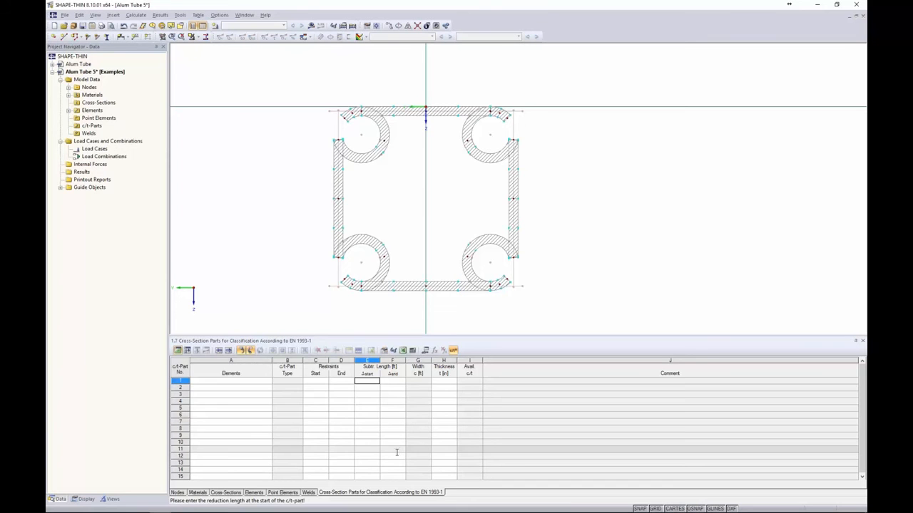
Show element numbering on the cross-section with node numbers hidden
click(246, 382)
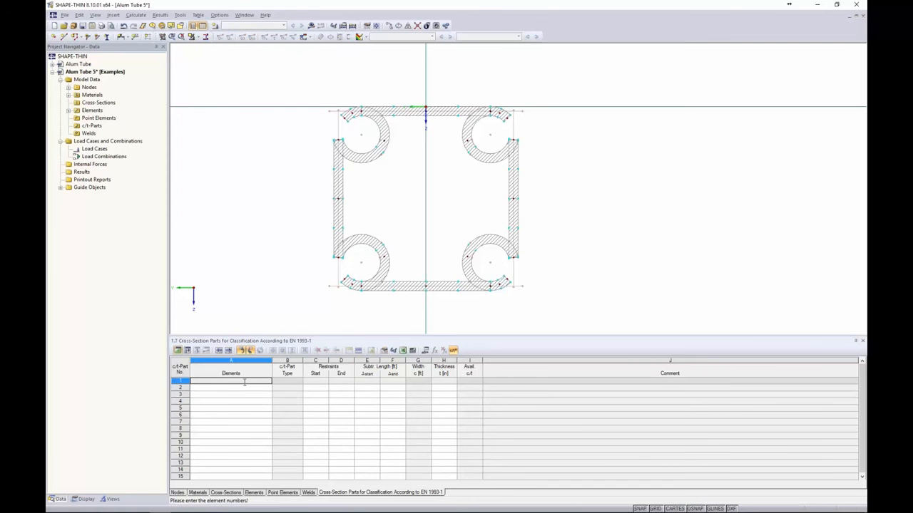
right_click(258, 223)
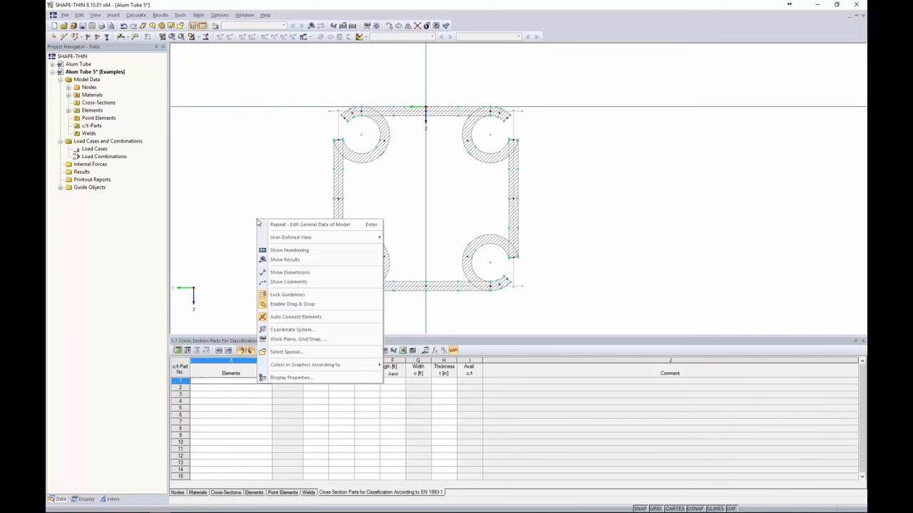
click(281, 250)
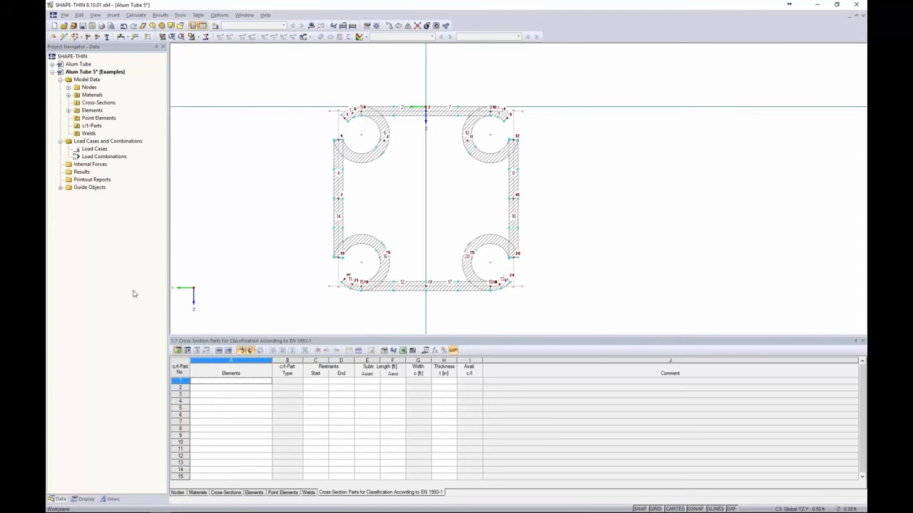
click(83, 499)
scroll(109, 326, down, 2)
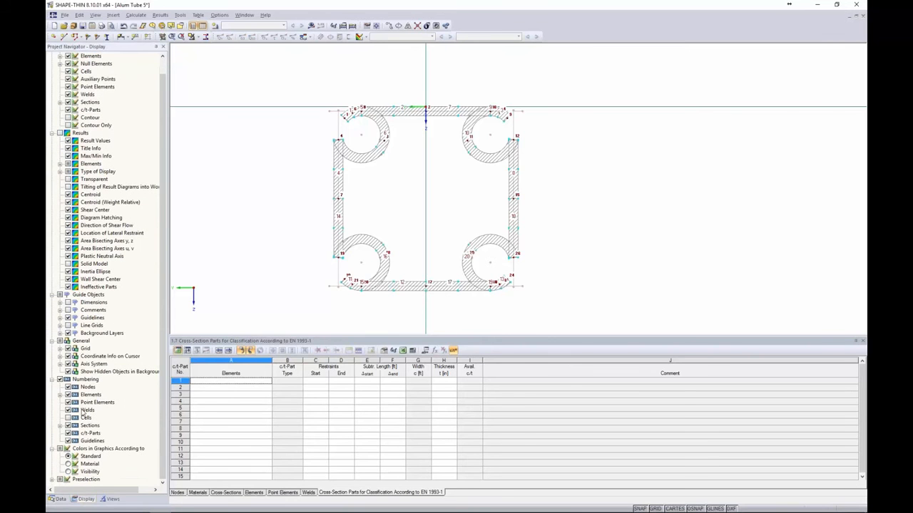
click(68, 387)
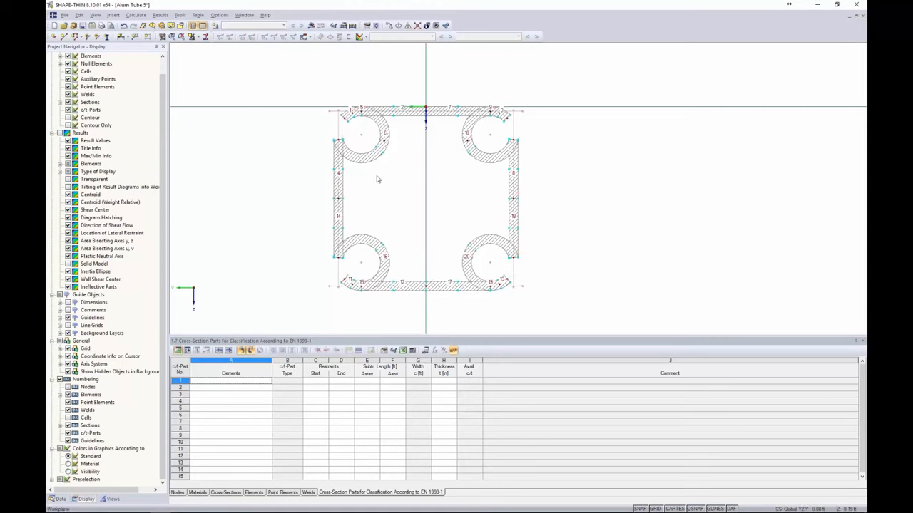
Define c/t part 1 from elements 4,14
click(228, 382)
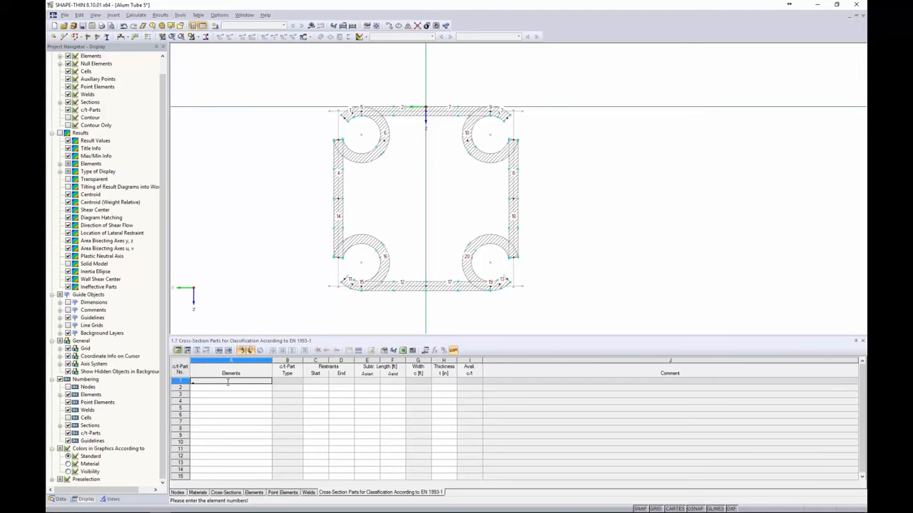
text(4,14)
key(Return)
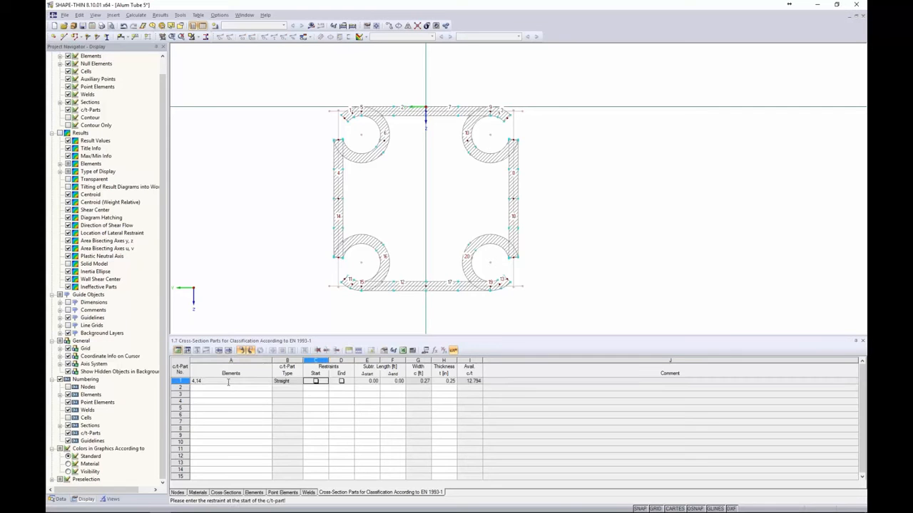
Restrain both the start and end of c/t part 1
click(316, 382)
click(341, 382)
click(341, 381)
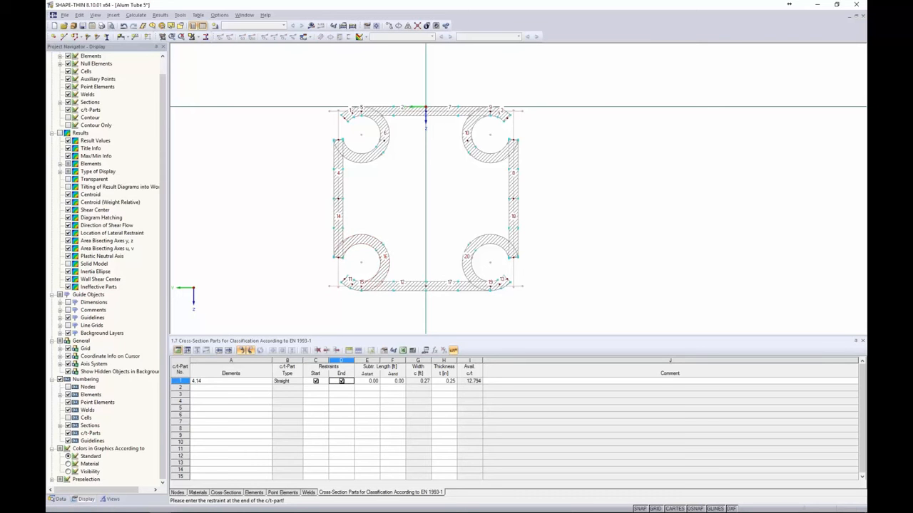
Add c/t parts 2–4 from elements 12,17, 8,18 and 2,7
click(241, 389)
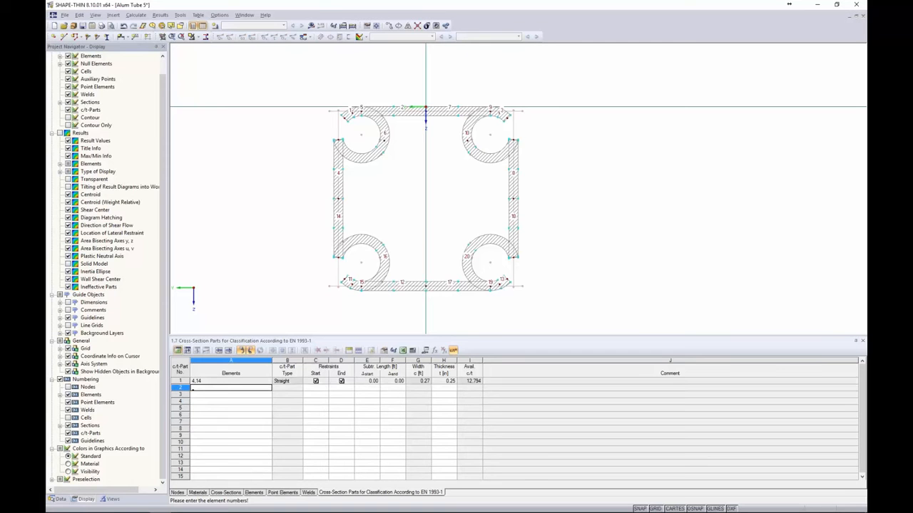
text(12,17)
key(Tab)
key(Tab)
key(Tab)
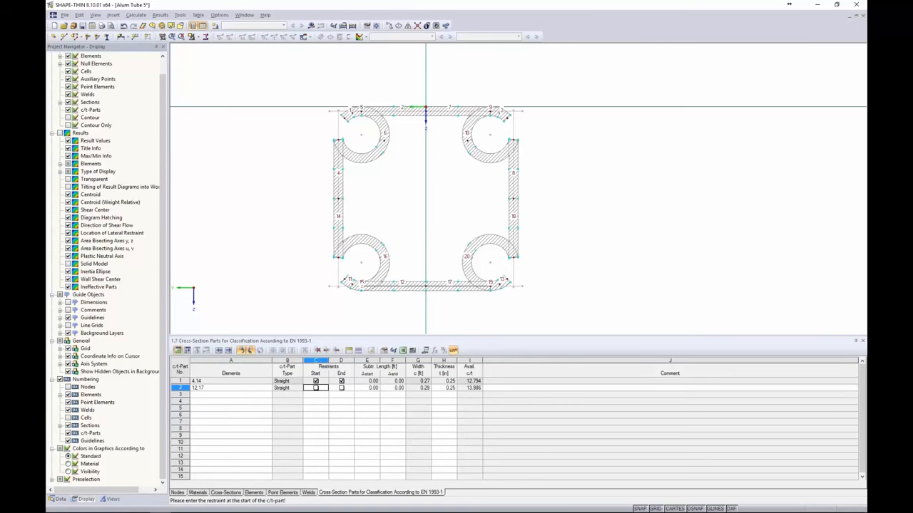
click(237, 394)
text(8,1)
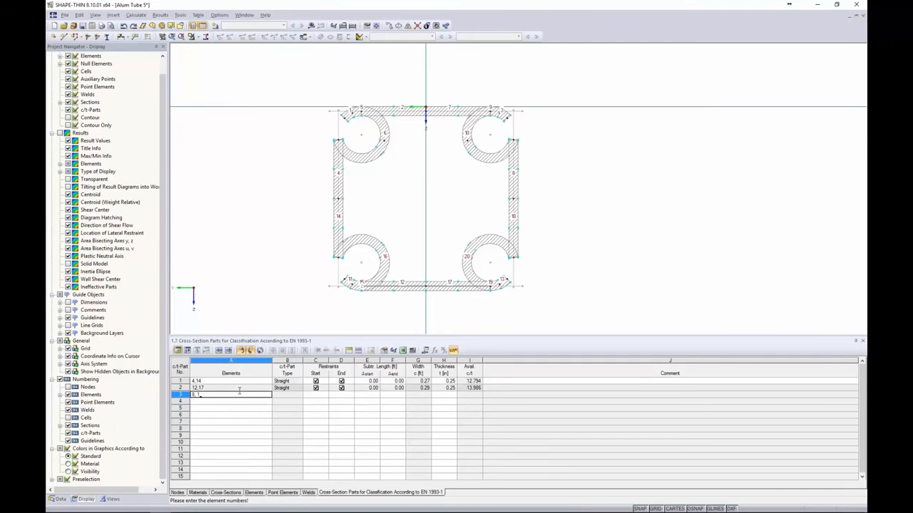
text(8)
key(Tab)
key(Tab)
key(Tab)
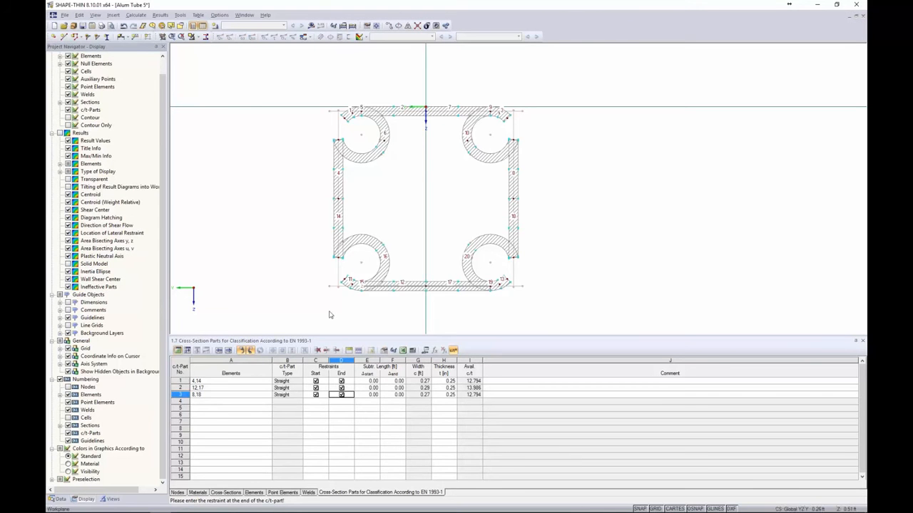
click(197, 402)
text(2,)
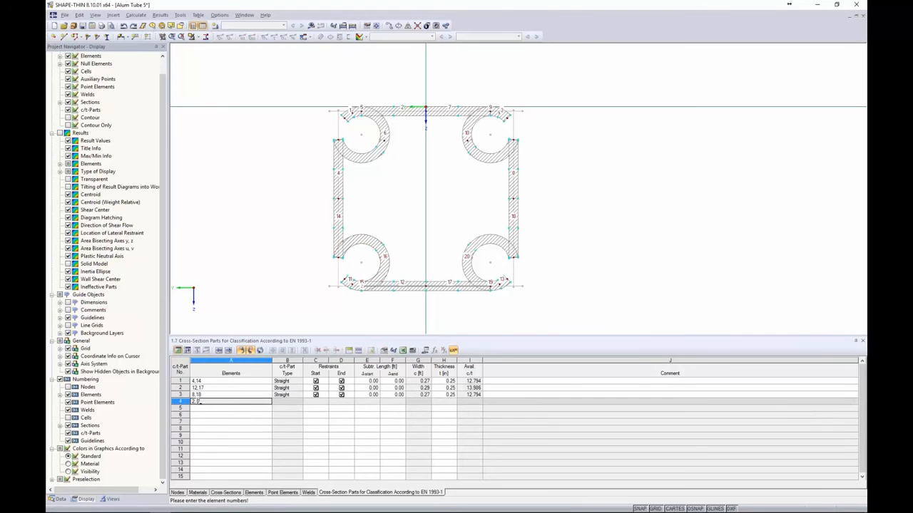
text(7)
key(Tab)
key(Tab)
key(Tab)
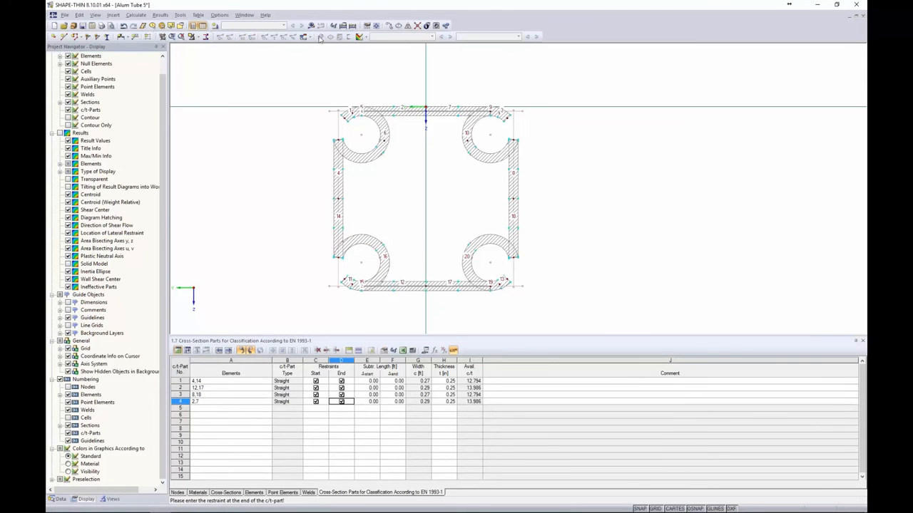
Attempt the calculation, dismiss the missing-load-case error, and create load case LC1 as Dead
click(315, 27)
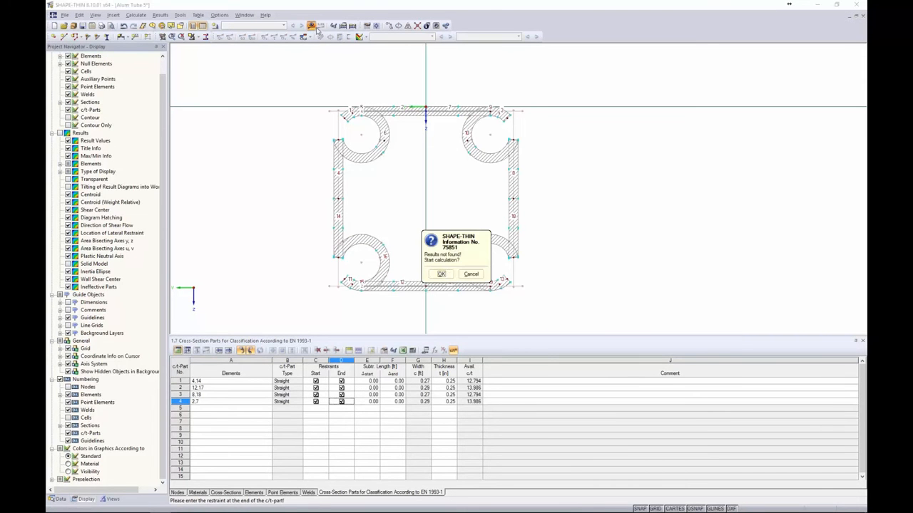
click(445, 275)
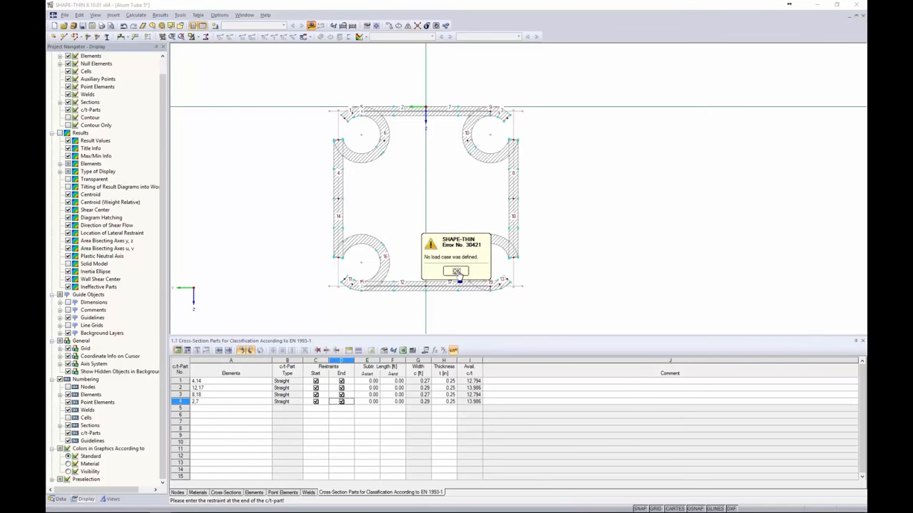
click(457, 273)
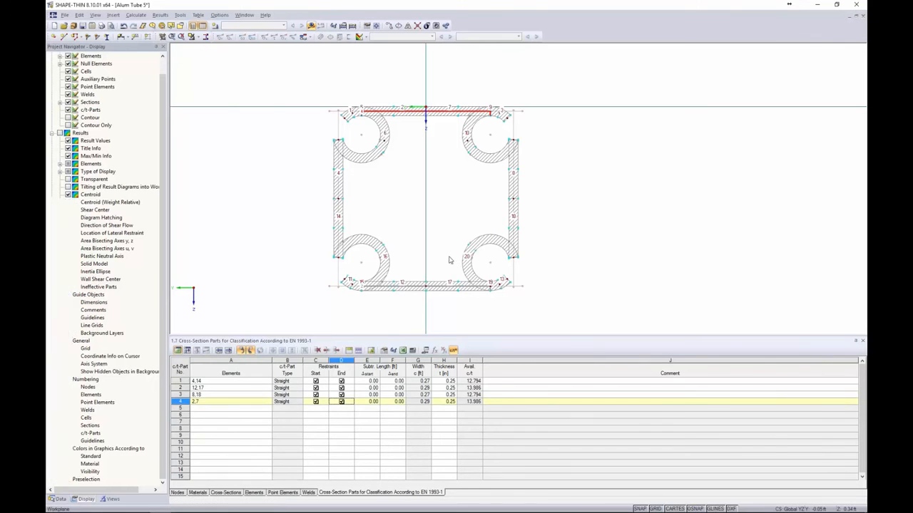
click(450, 239)
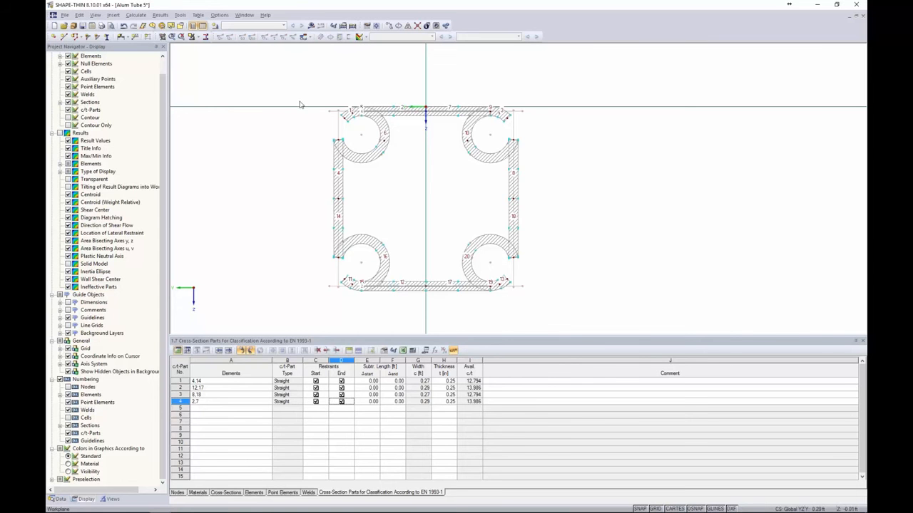
click(214, 26)
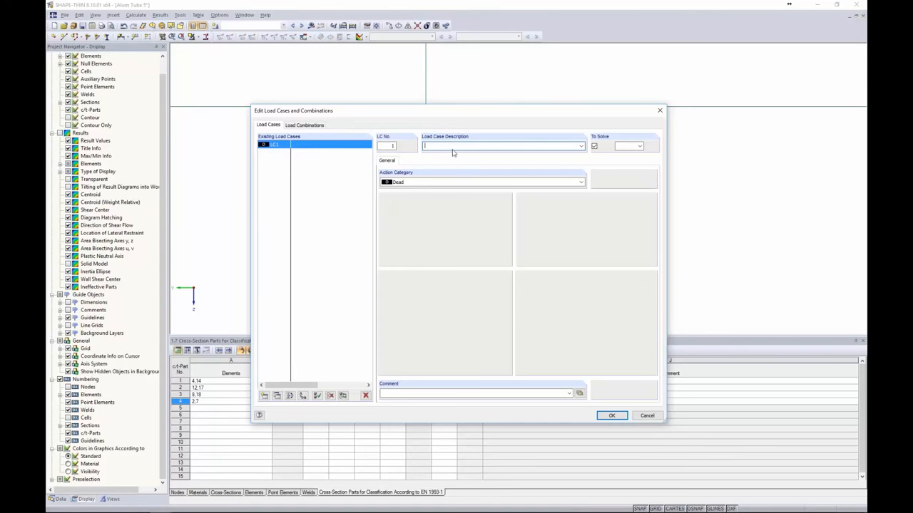
click(610, 416)
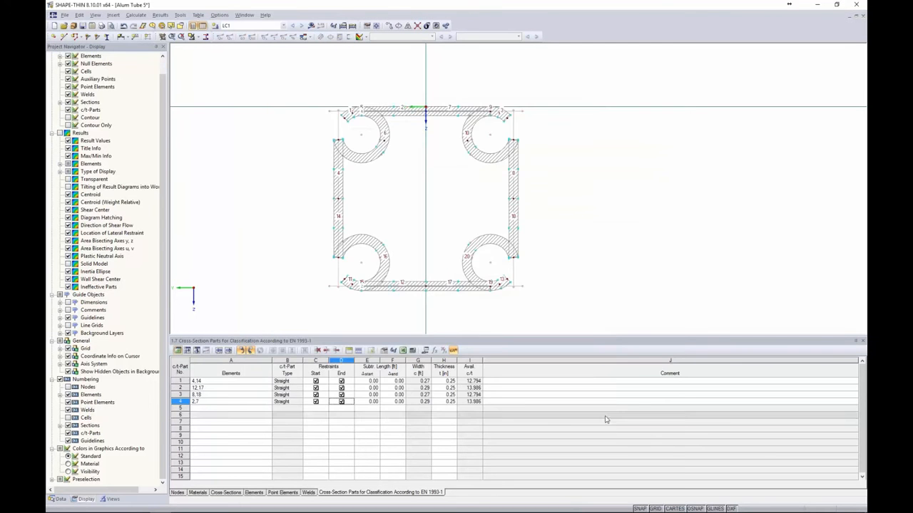
Apply an axial force of 1.000 to member 1 in table 3.1 and switch to the Alum Tube window
click(198, 352)
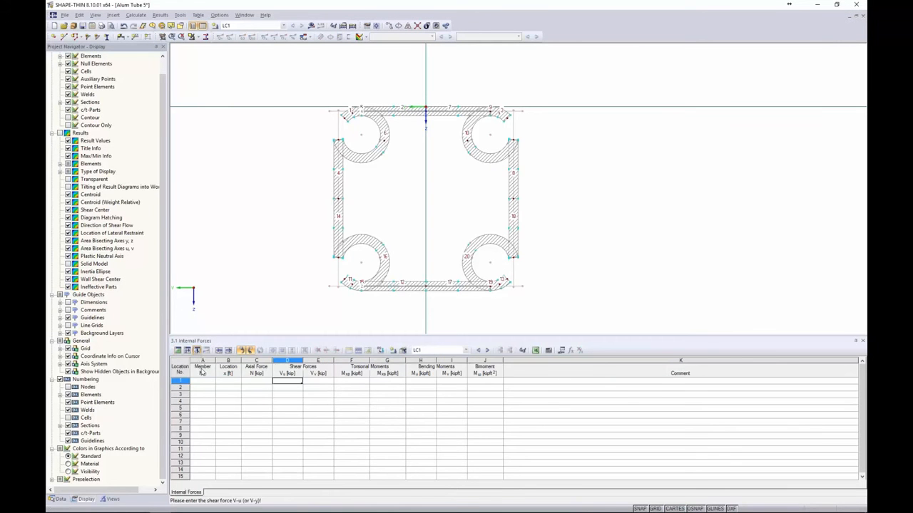
click(203, 381)
text(1)
click(258, 383)
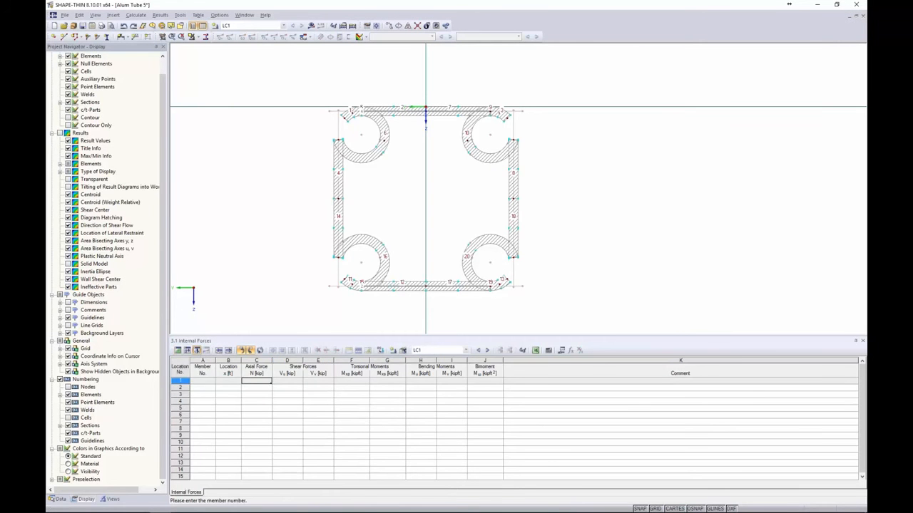
text(1)
key(Return)
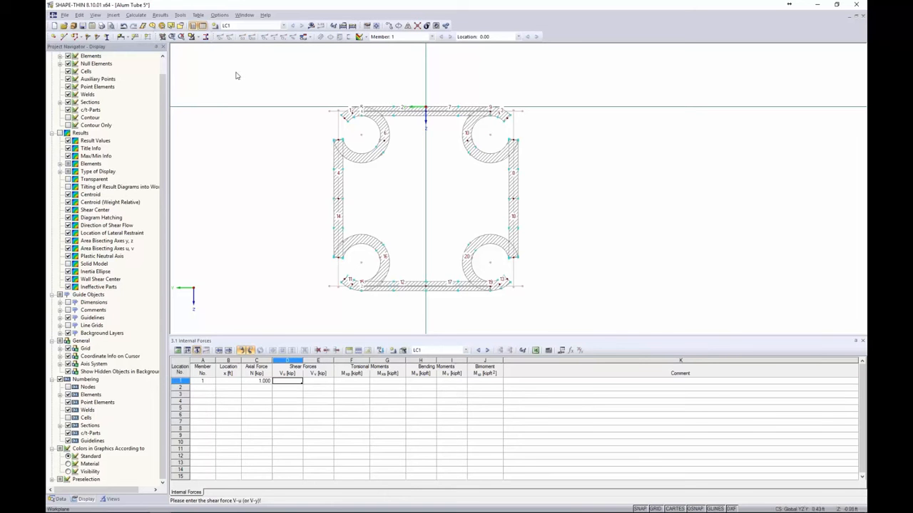
click(246, 16)
click(260, 114)
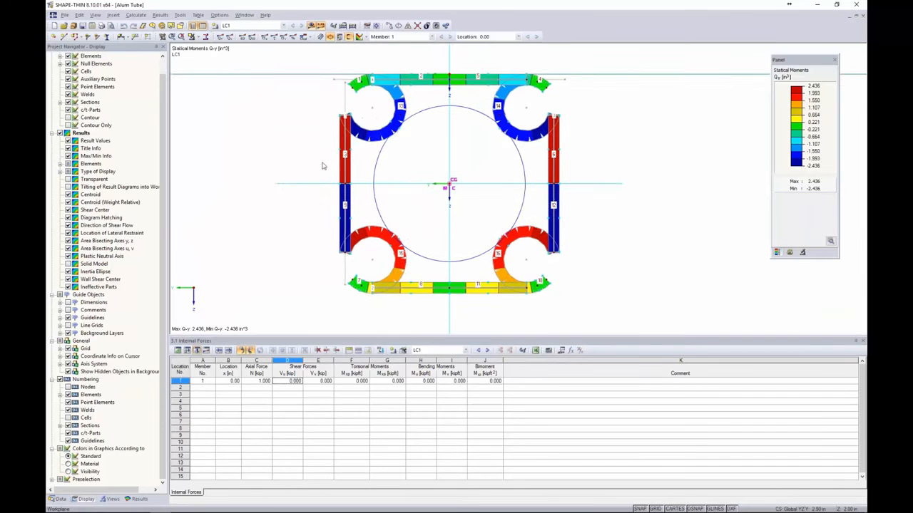
Display the σx normal stresses, briefly checking the τ shear stresses
click(138, 499)
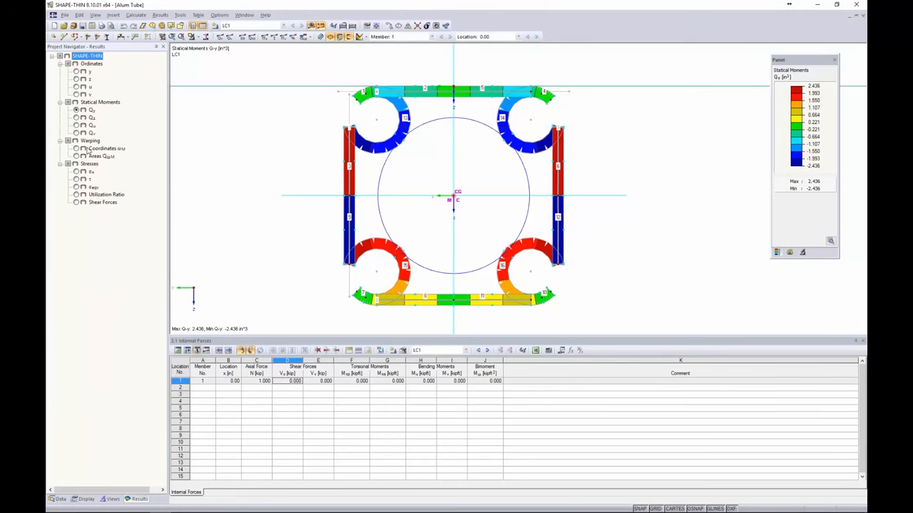
click(76, 172)
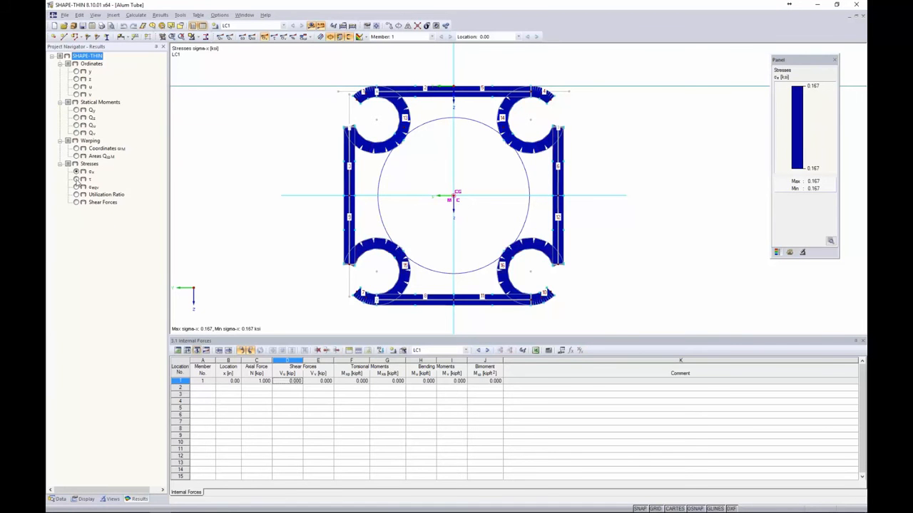
click(77, 179)
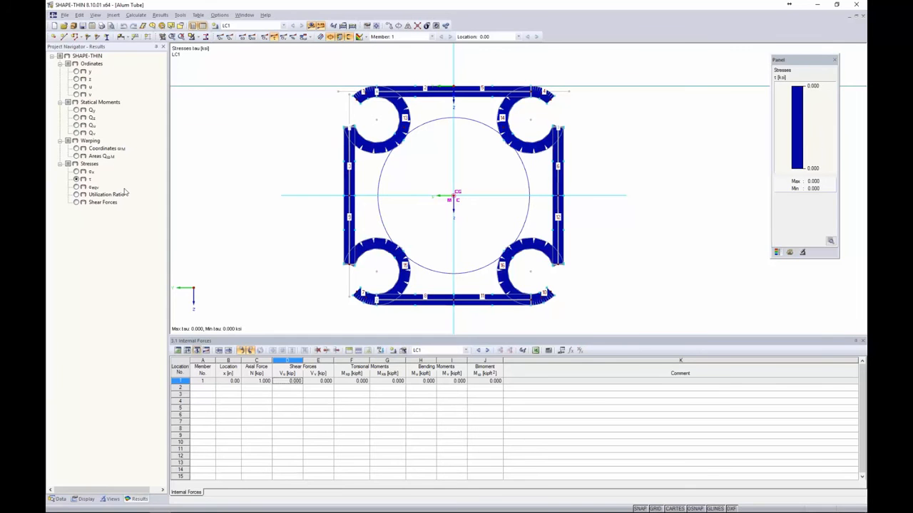
click(77, 172)
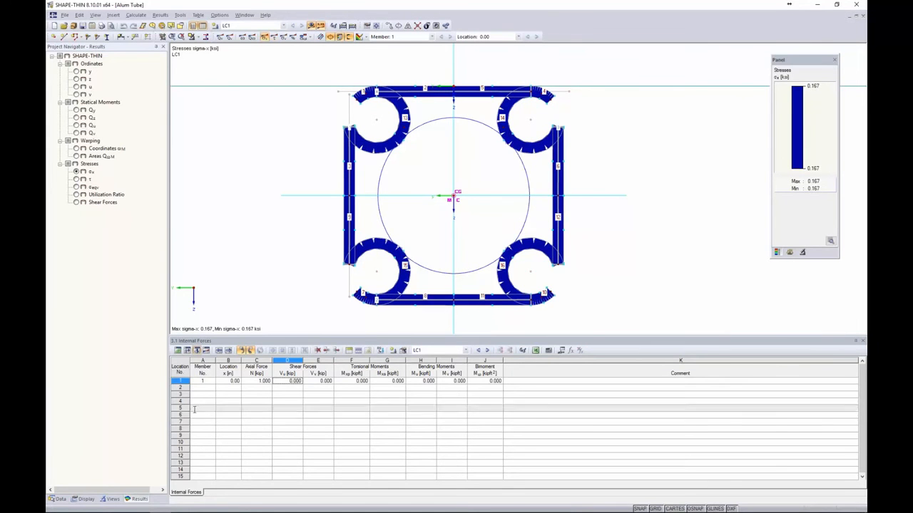
Review table 4.1 Section Properties enlarged, then switch to RFEM's New Model dialog
click(207, 350)
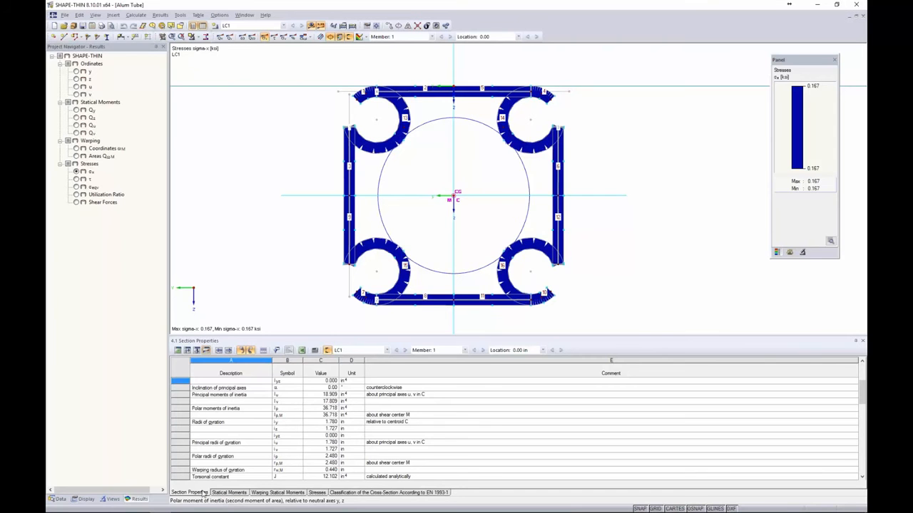
drag(254, 335, 269, 227)
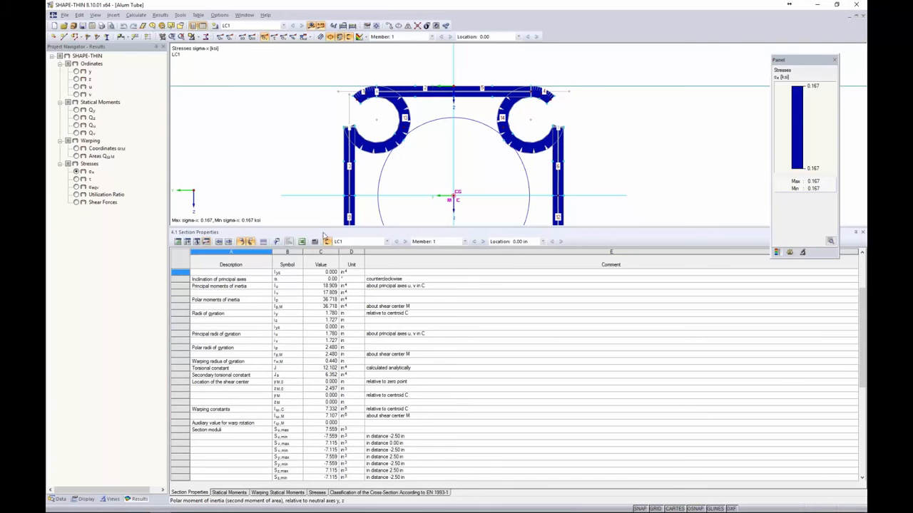
drag(325, 230, 326, 339)
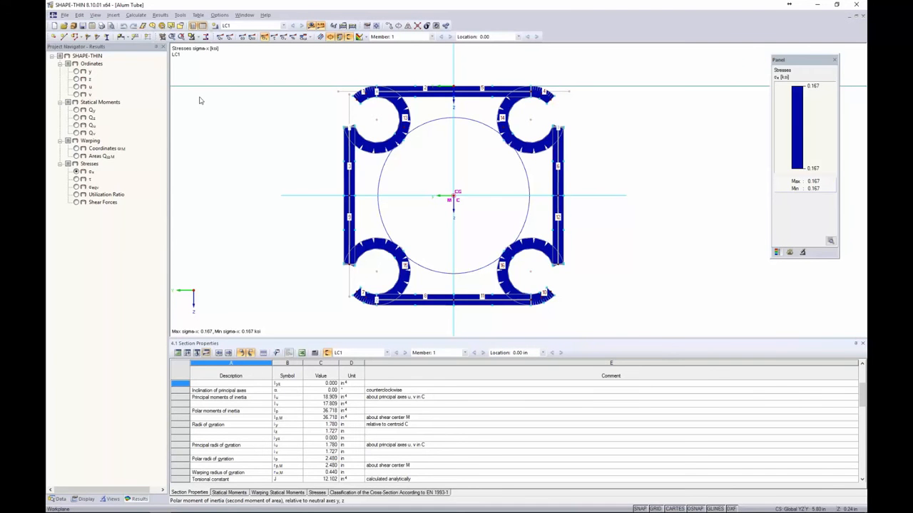
key(alt+Tab)
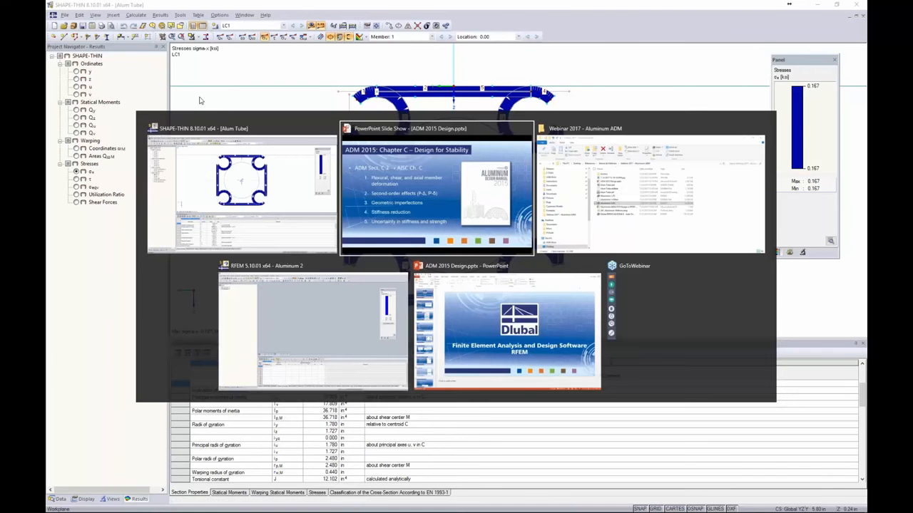
click(309, 305)
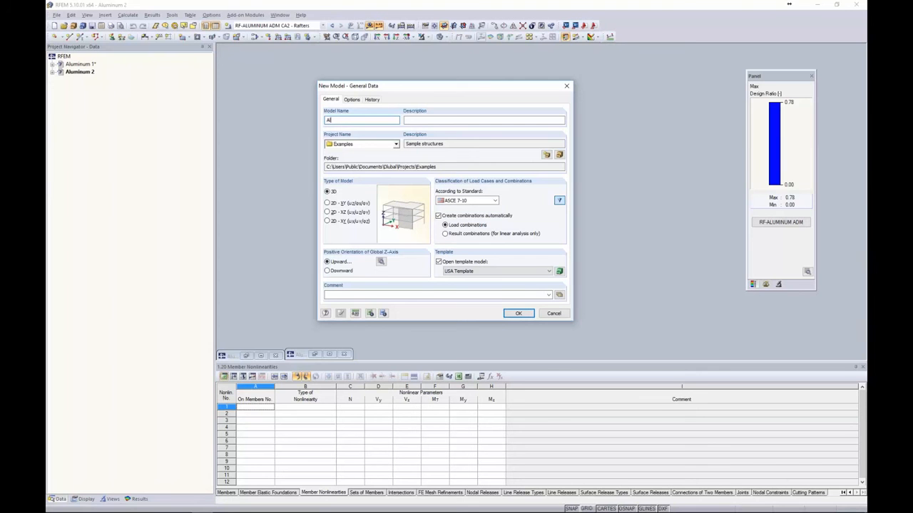
Finish naming the model Alum 10, choose ASCE 7-10 for load combinations, and create it
text(um 10)
click(465, 201)
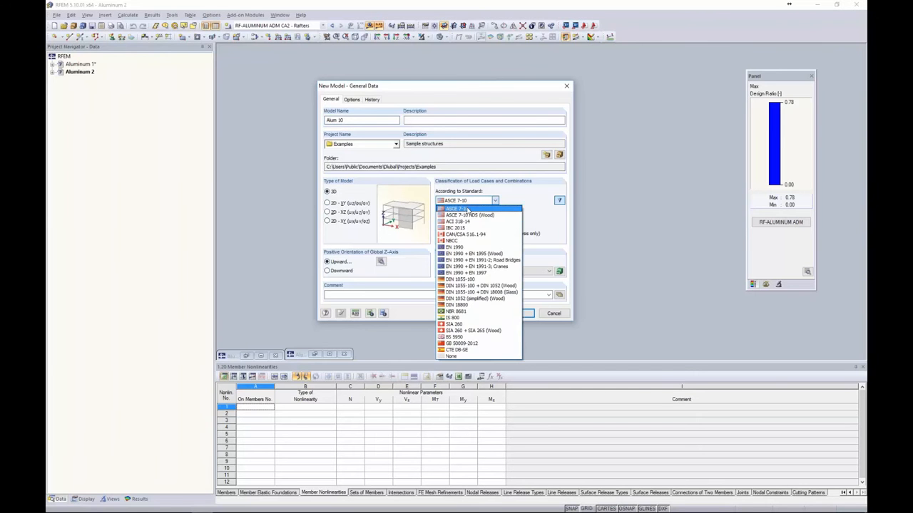
click(467, 209)
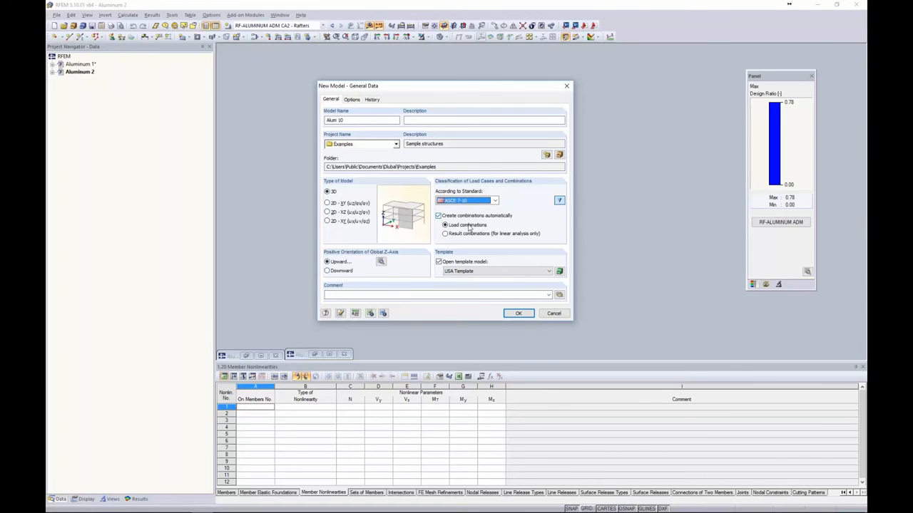
click(518, 314)
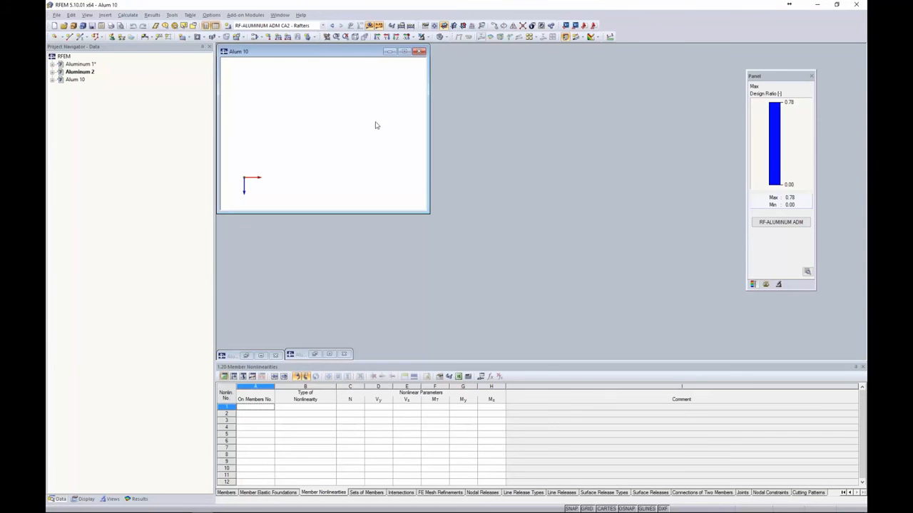
Maximize the Alum 10 window and centre and enlarge the work-plane grid to fill the view
double_click(342, 55)
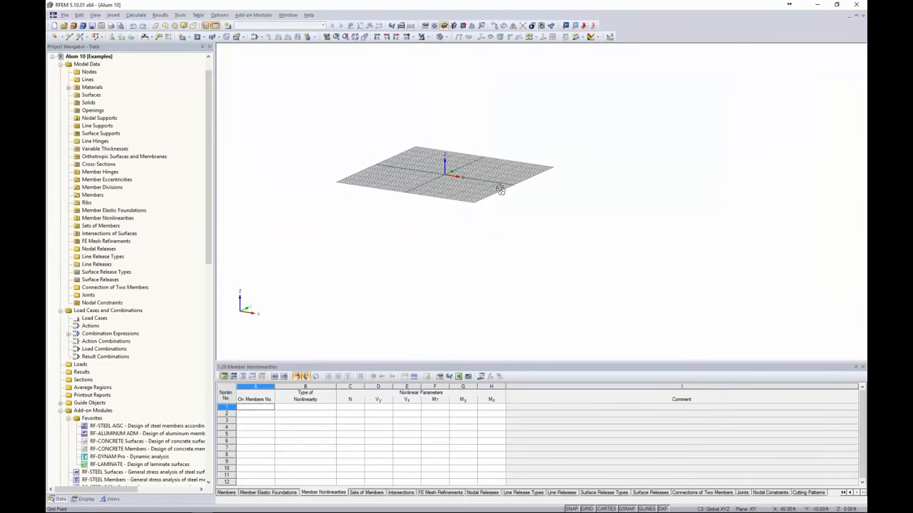
middle_click(422, 194)
middle_click(422, 194)
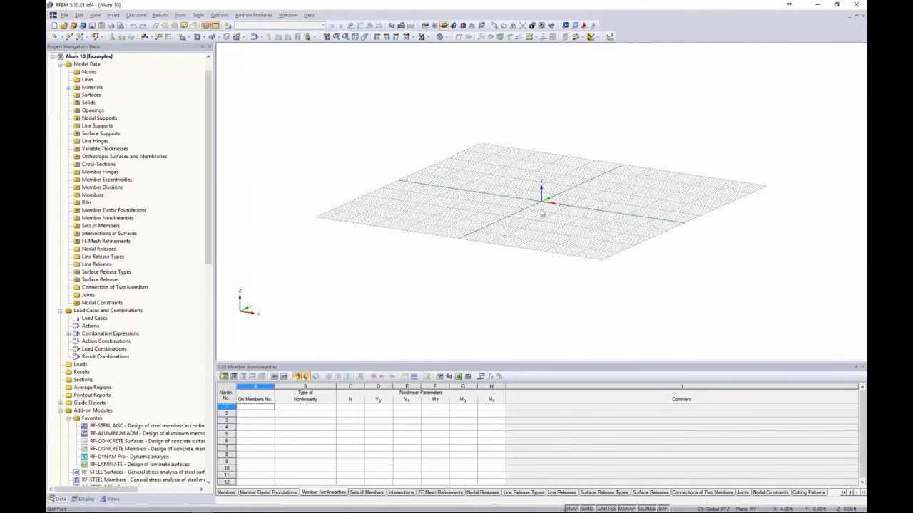
scroll(537, 209, up, 3)
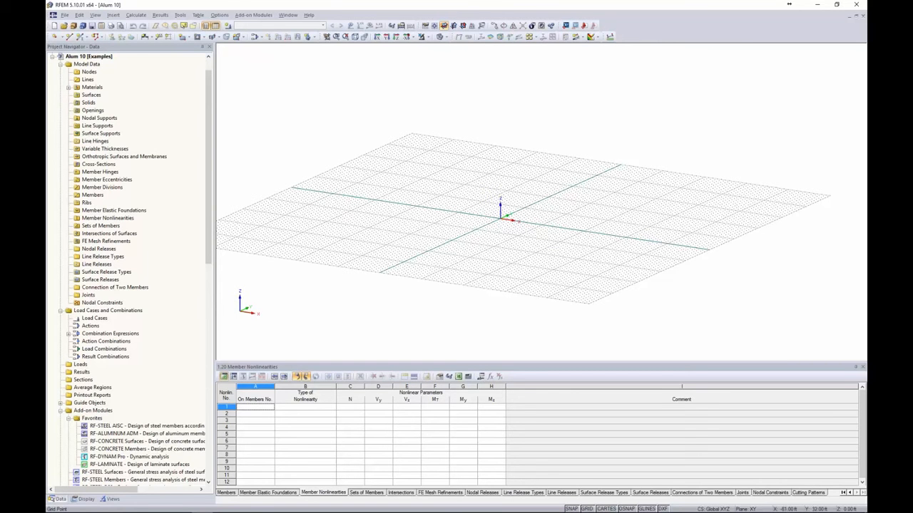
click(80, 38)
Launch the 3D Hall generator from the Tools menu and move its dialog into view
click(179, 15)
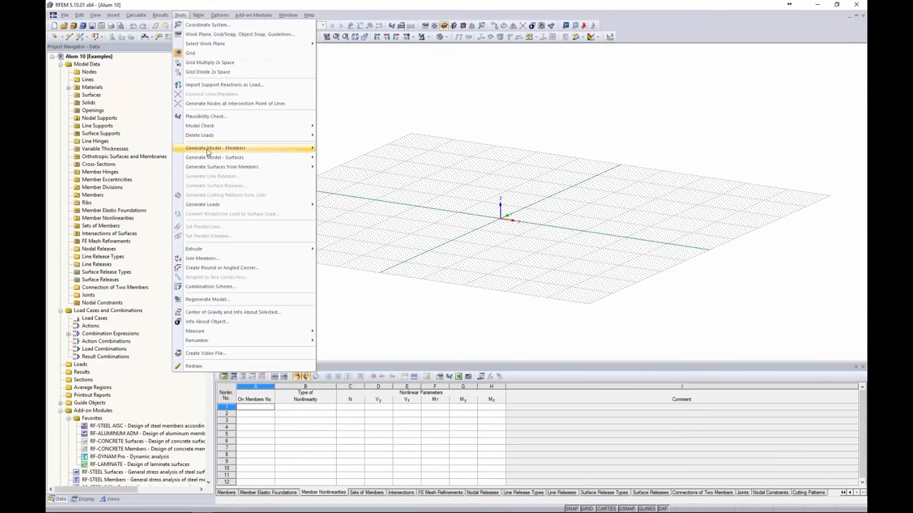
mouse_move(208, 150)
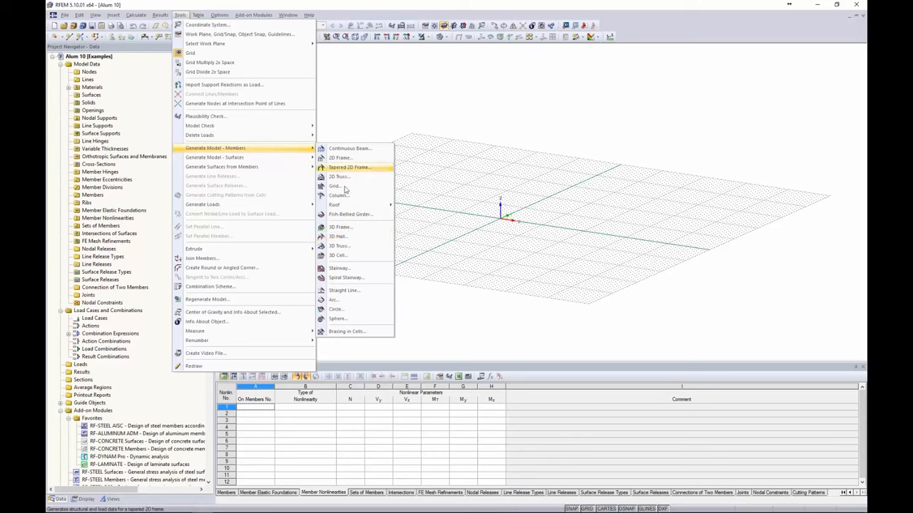
click(344, 238)
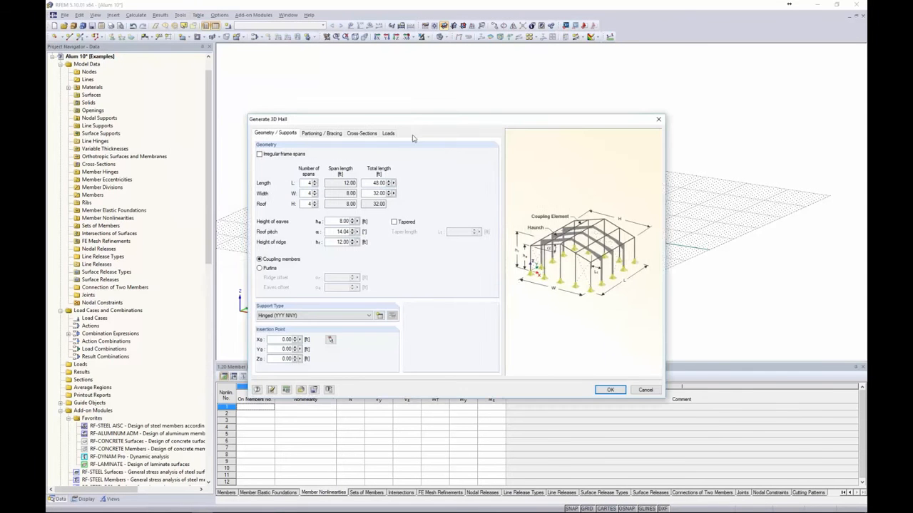
drag(413, 120, 419, 101)
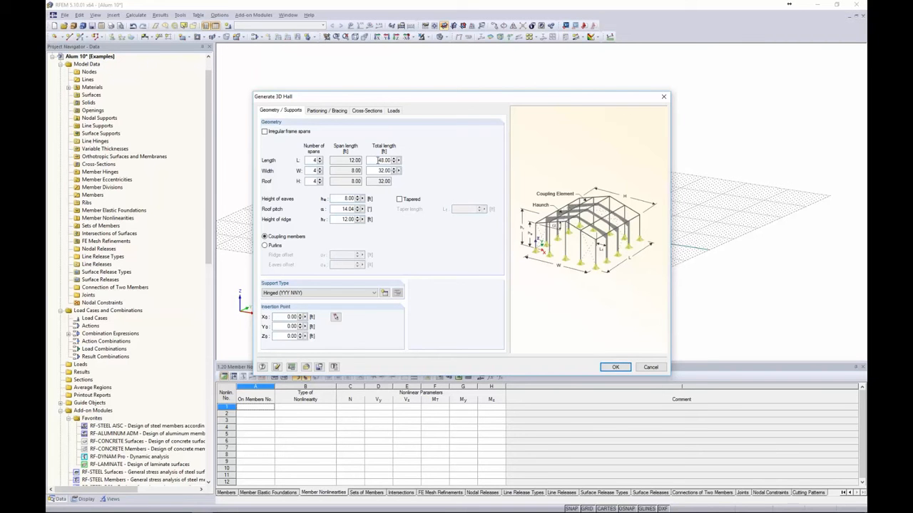
Enter a 48 ft total length and a 32 ft total width for the hall
double_click(378, 160)
drag(378, 170, 393, 171)
click(383, 171)
double_click(377, 161)
text(48)
click(353, 159)
drag(377, 171, 405, 172)
text(32)
click(383, 181)
Set 8 ft eaves height and 12 ft ridge height, and frame the roof with purlins
drag(345, 199, 378, 201)
text(8)
click(348, 219)
text(12)
click(523, 228)
click(265, 246)
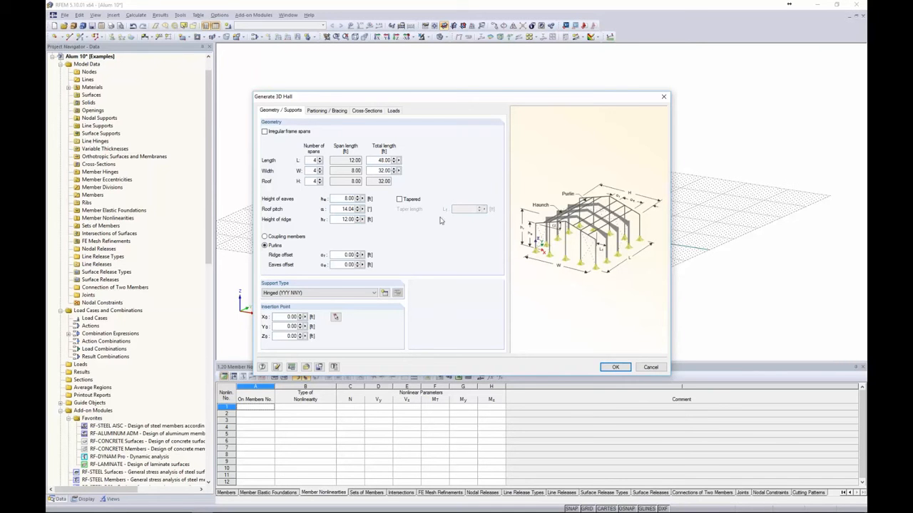
Keep Hinged as the hall's support type and start defining a new nodal support
click(264, 237)
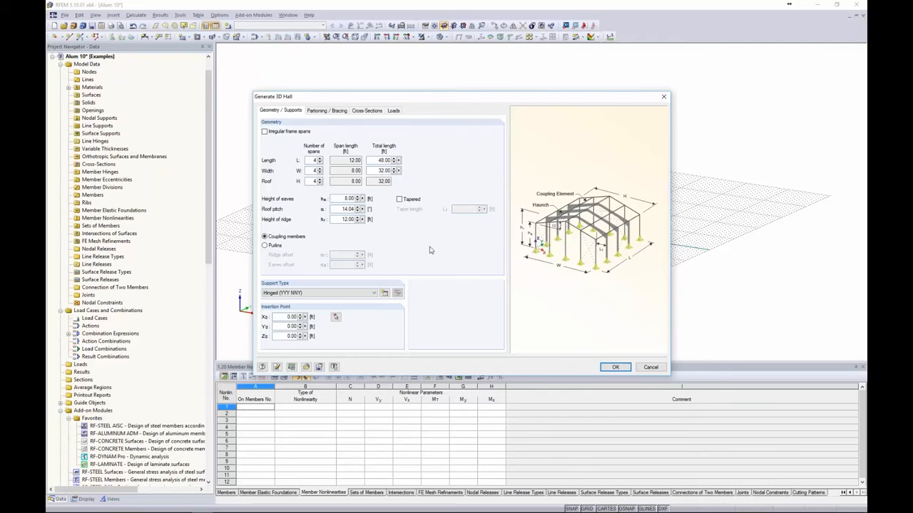
click(320, 294)
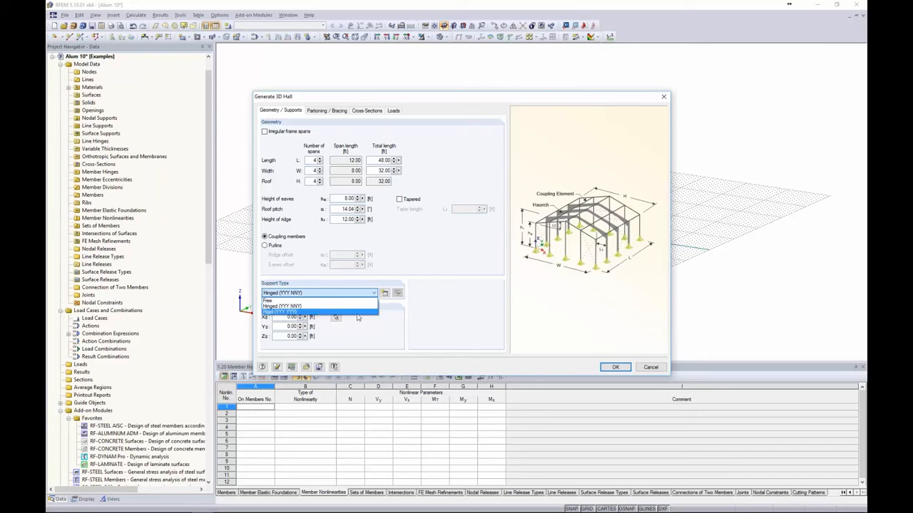
click(412, 315)
click(386, 296)
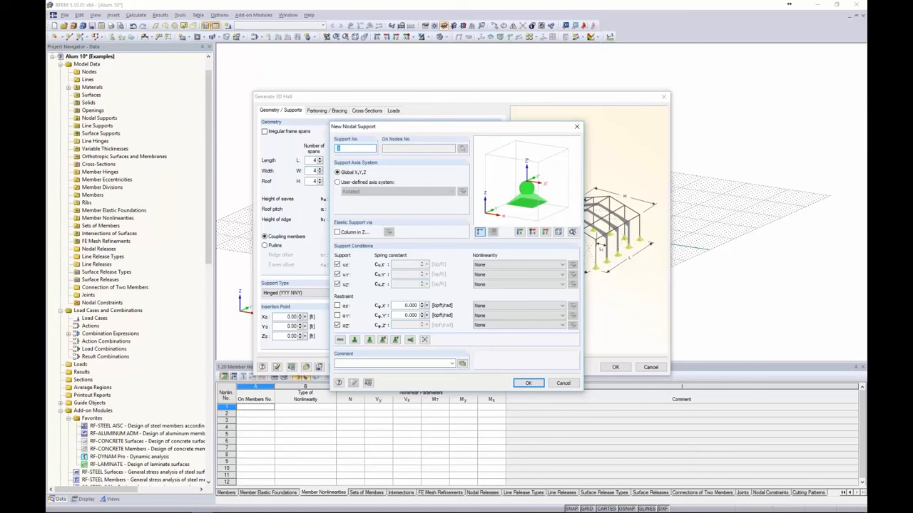
Leave the uY nonlinearity at None and cancel the new nodal support
click(506, 276)
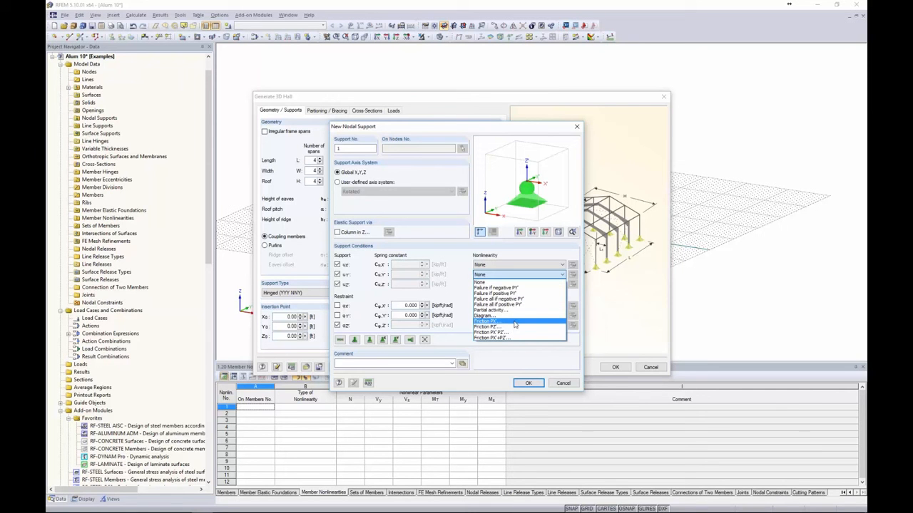
click(468, 290)
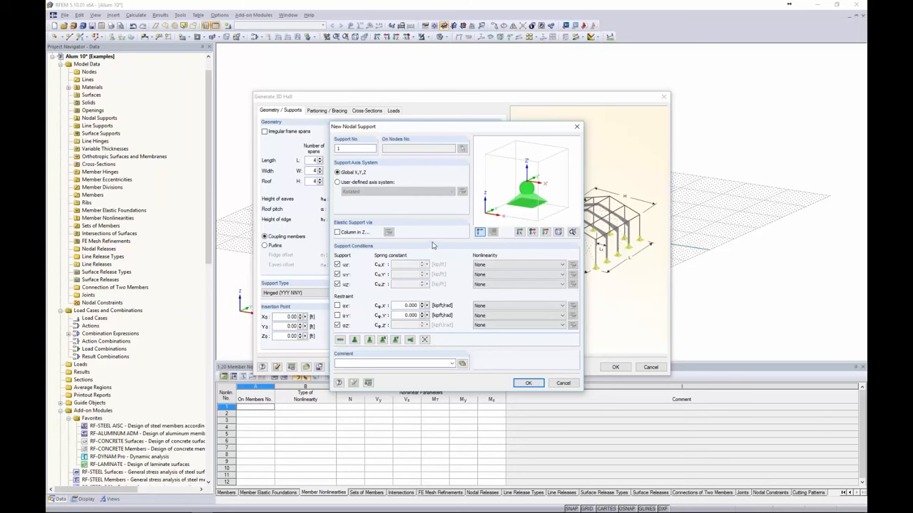
click(563, 383)
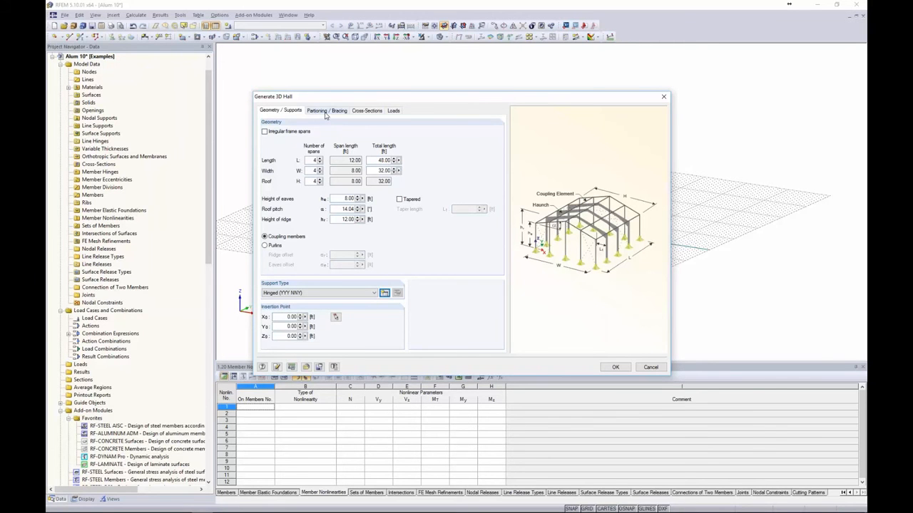
Review the gable, side wall and roof bracing bays, with roof bracing in bay 3
click(325, 111)
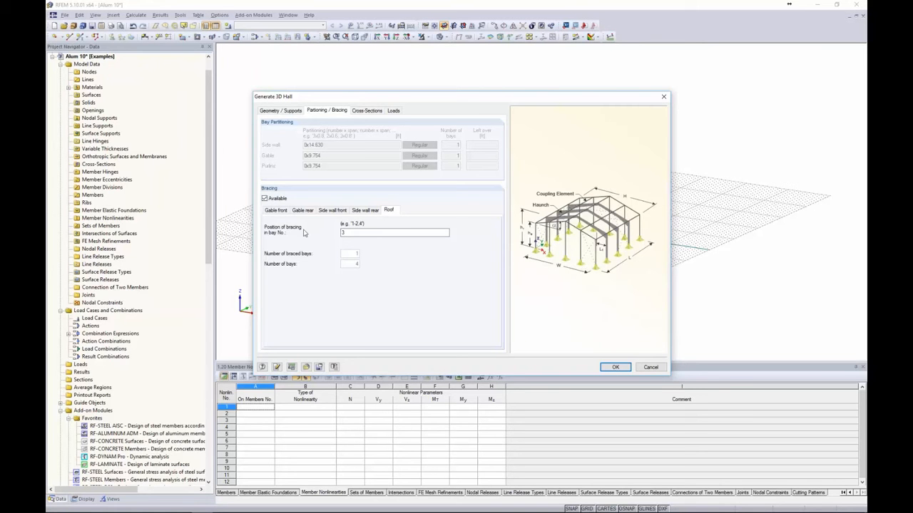
click(280, 211)
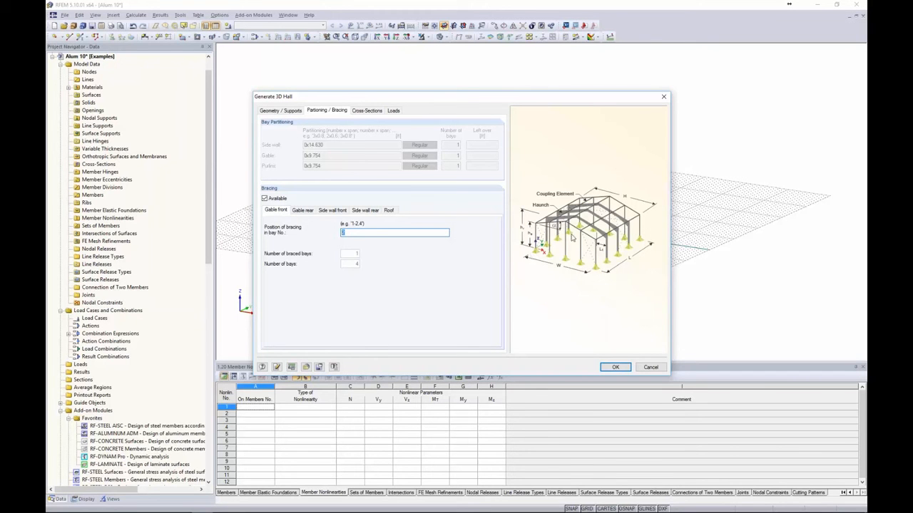
click(305, 213)
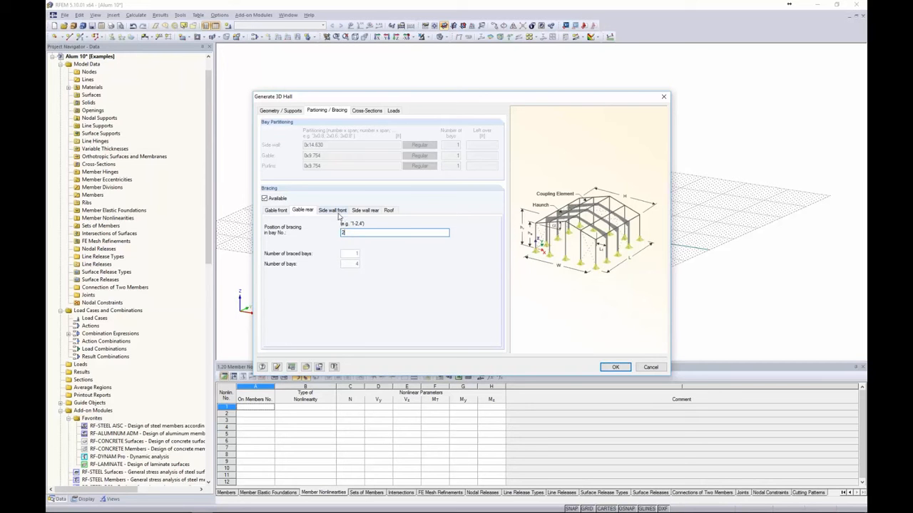
click(338, 211)
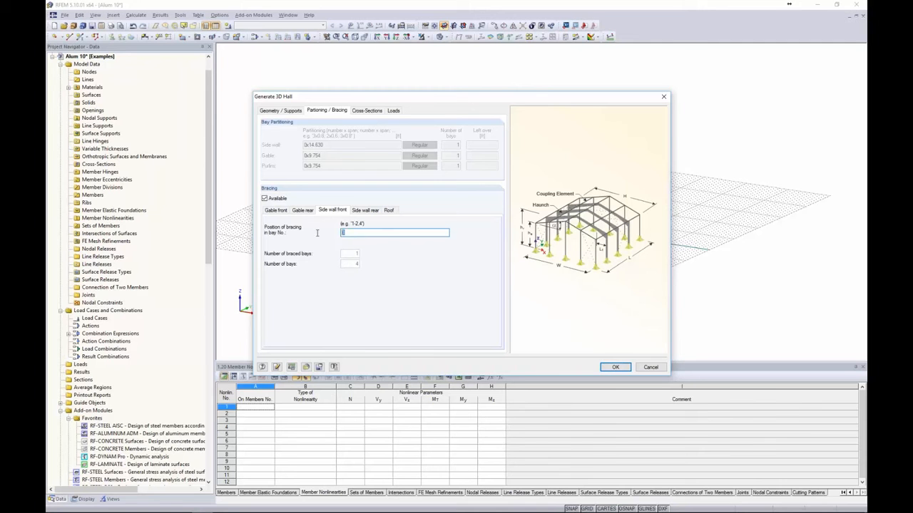
click(359, 211)
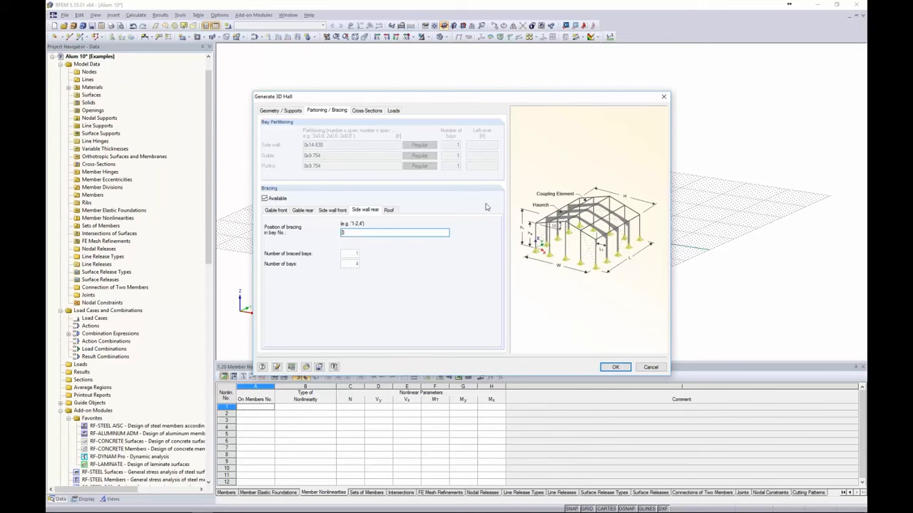
click(391, 211)
drag(350, 231, 320, 233)
click(365, 111)
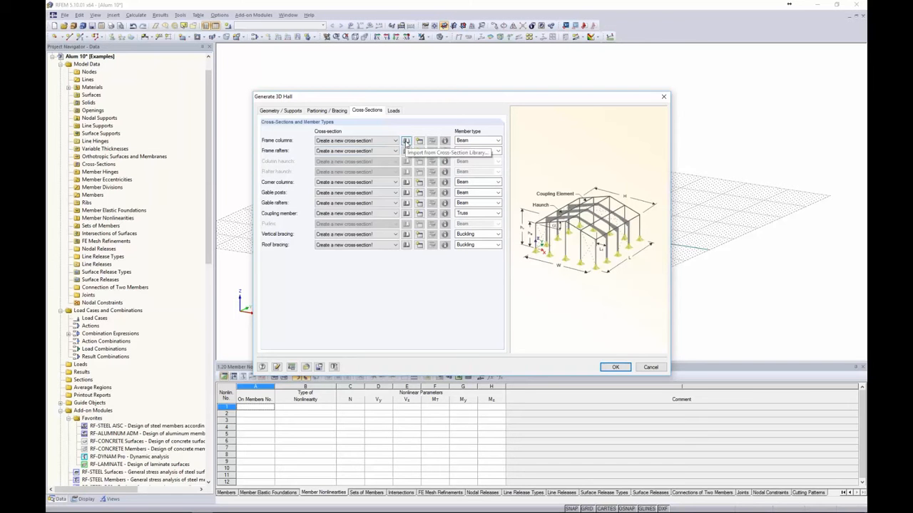
Open the Cross-Section Library for the frame columns
click(406, 141)
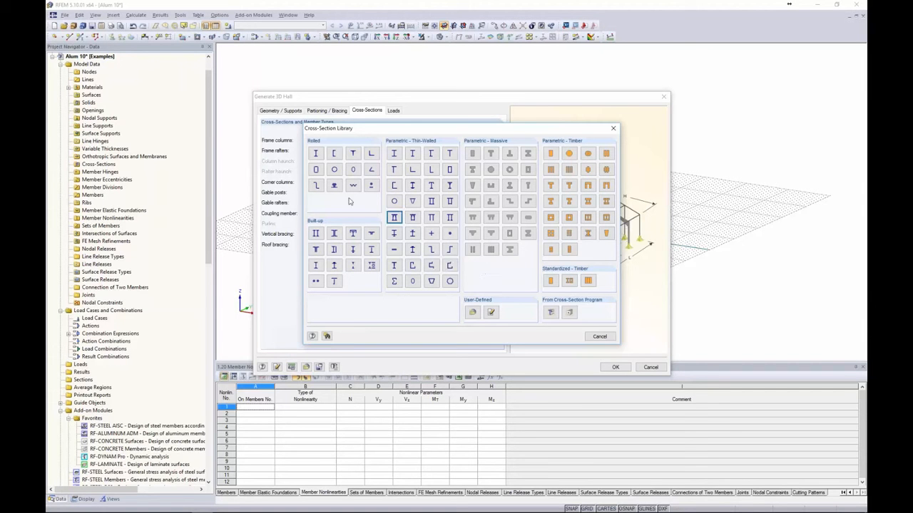
Pick the RT 8 x 4 x 1/2 rolled hollow section from favourites and open the Material Library
click(316, 171)
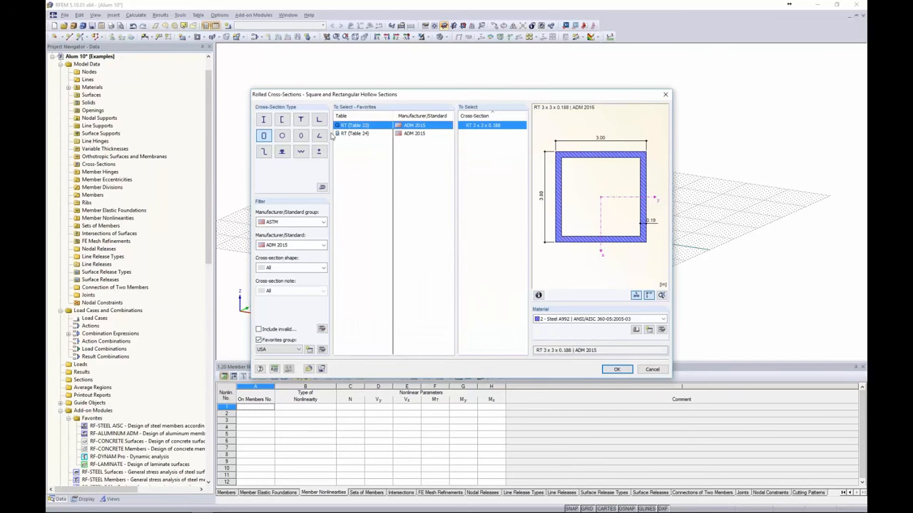
click(258, 340)
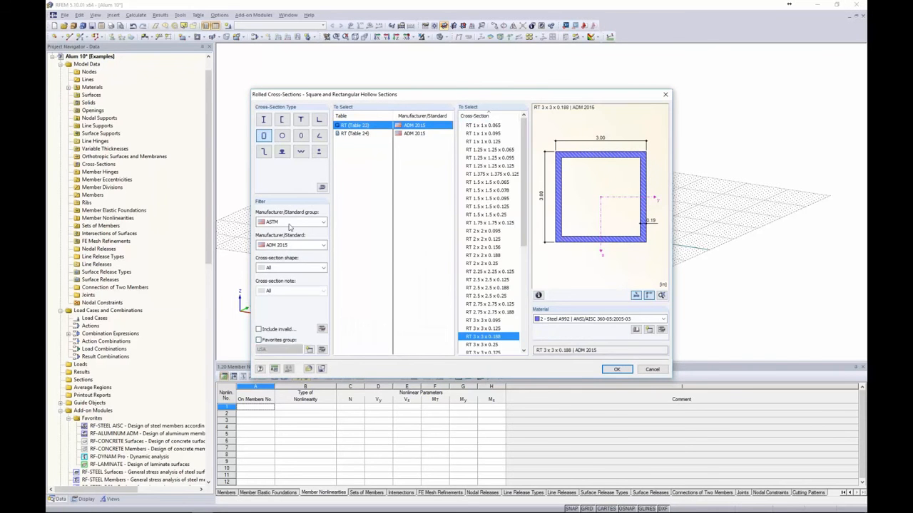
click(288, 224)
click(284, 252)
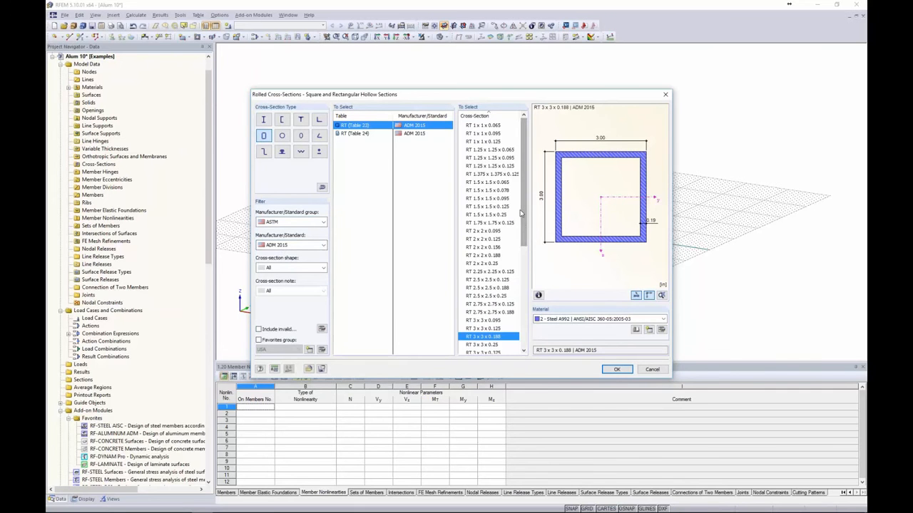
scroll(523, 213, down, 1)
drag(523, 214, 521, 191)
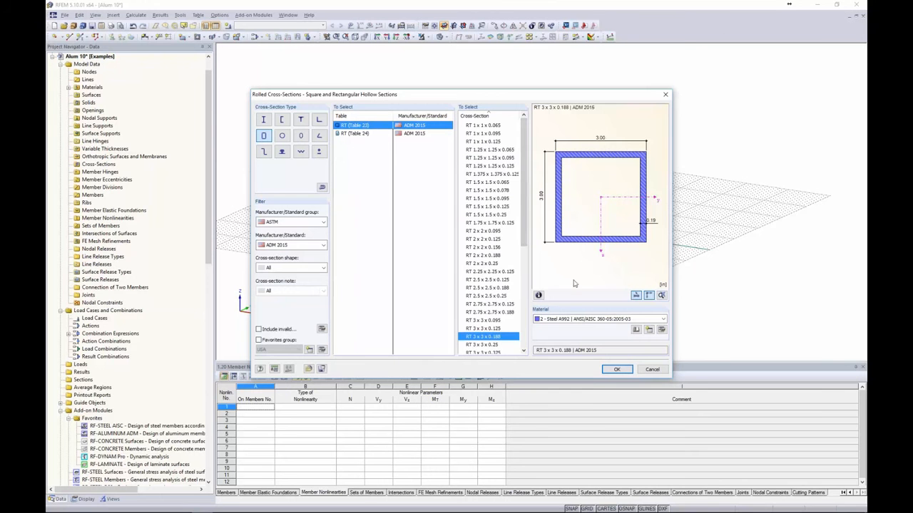
click(258, 340)
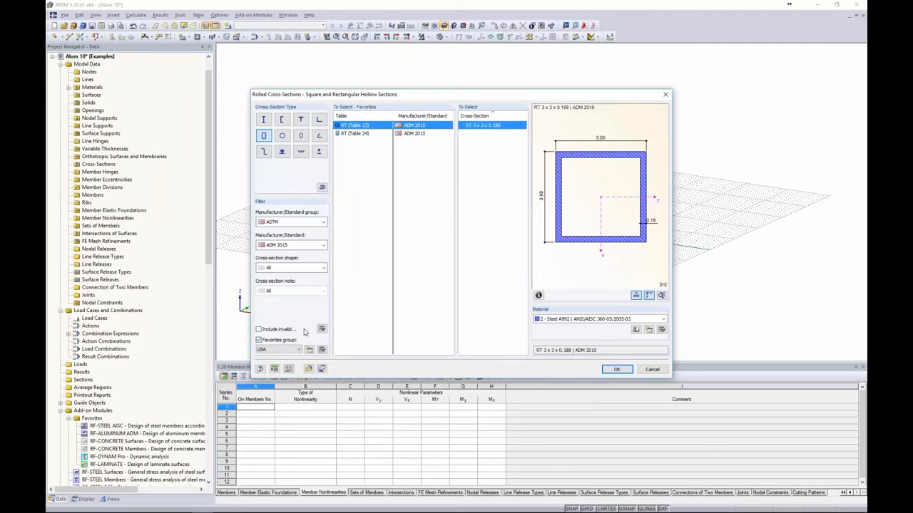
click(354, 134)
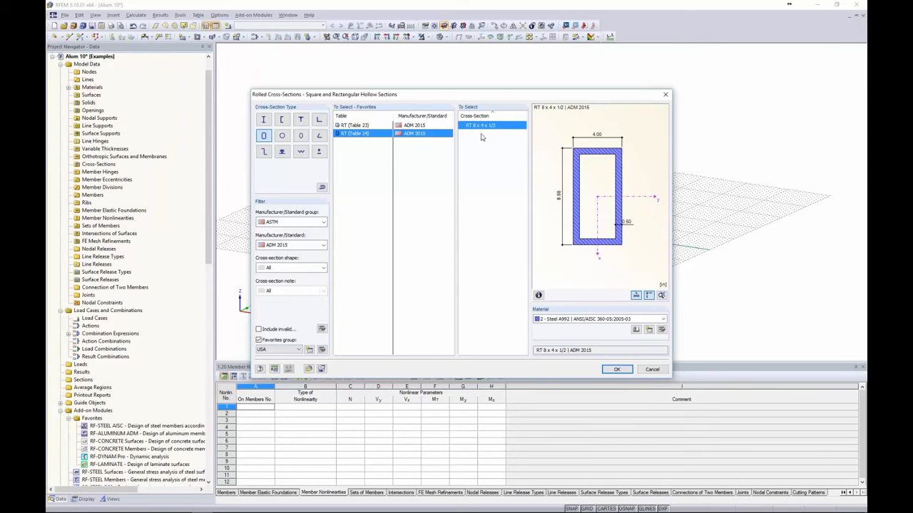
click(562, 319)
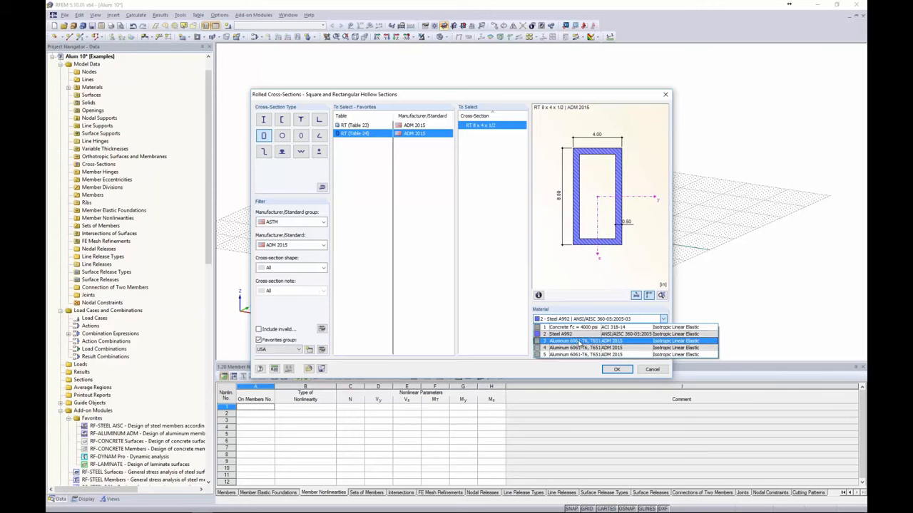
click(525, 339)
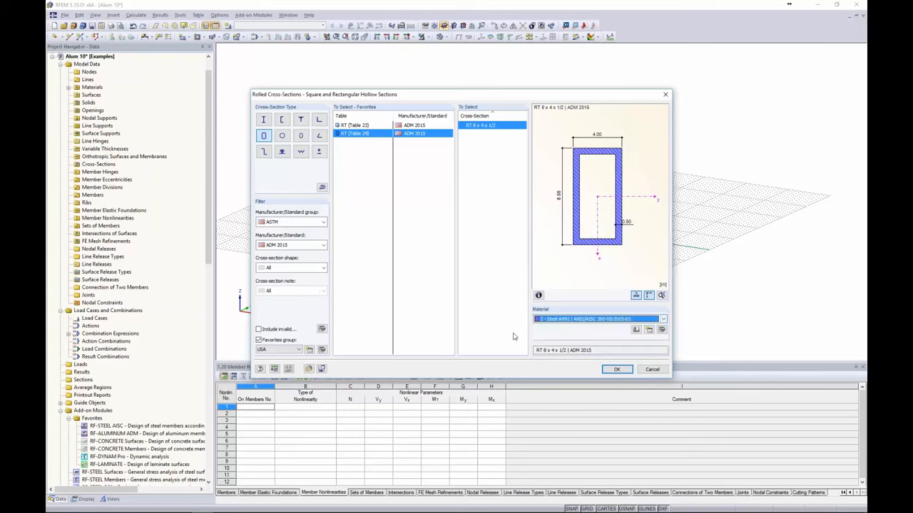
click(635, 331)
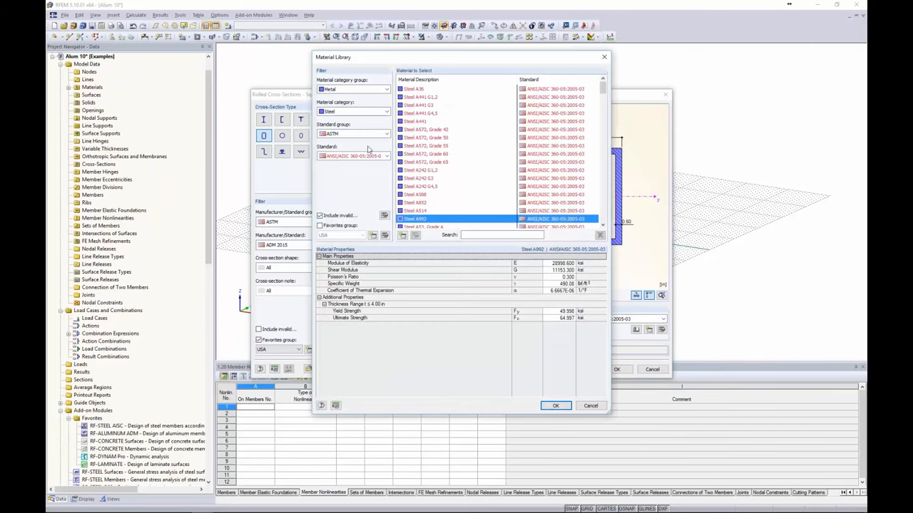
Filter the Material Library to ADM 2015 aluminum favourites and review the 6061-T6 variants
click(321, 216)
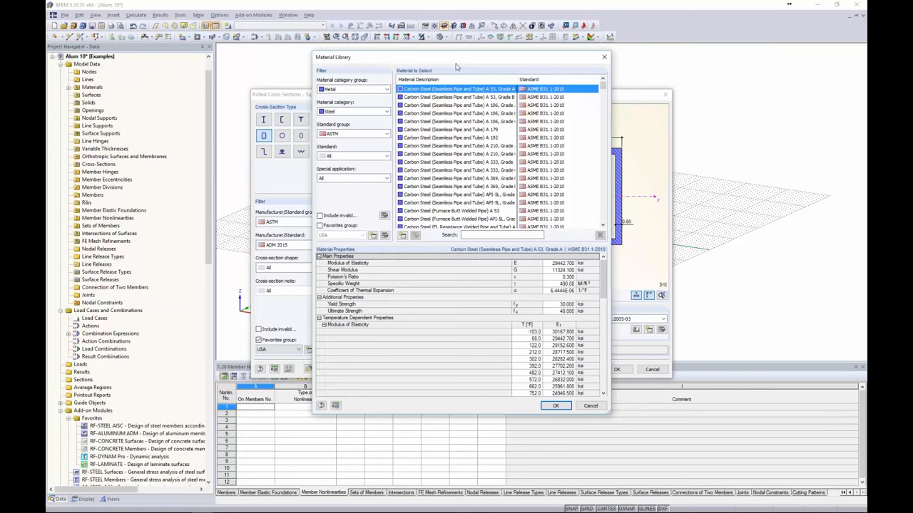
click(344, 112)
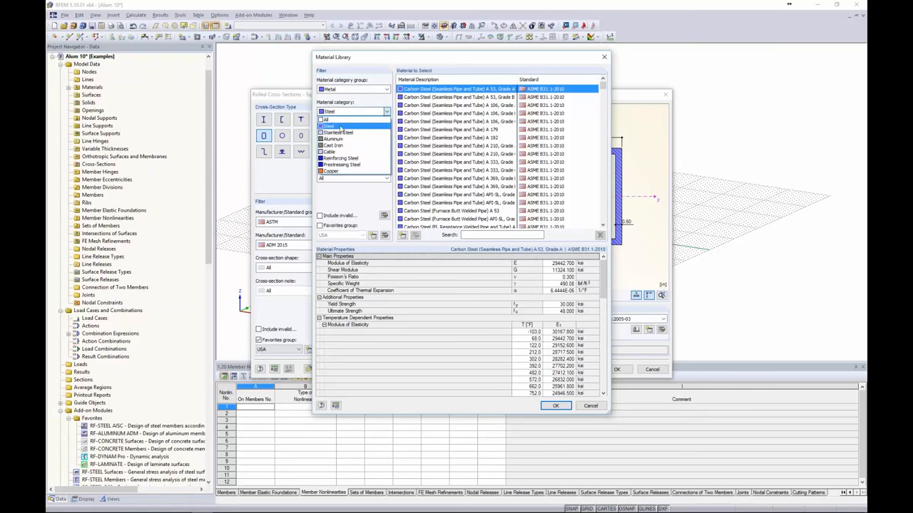
click(335, 139)
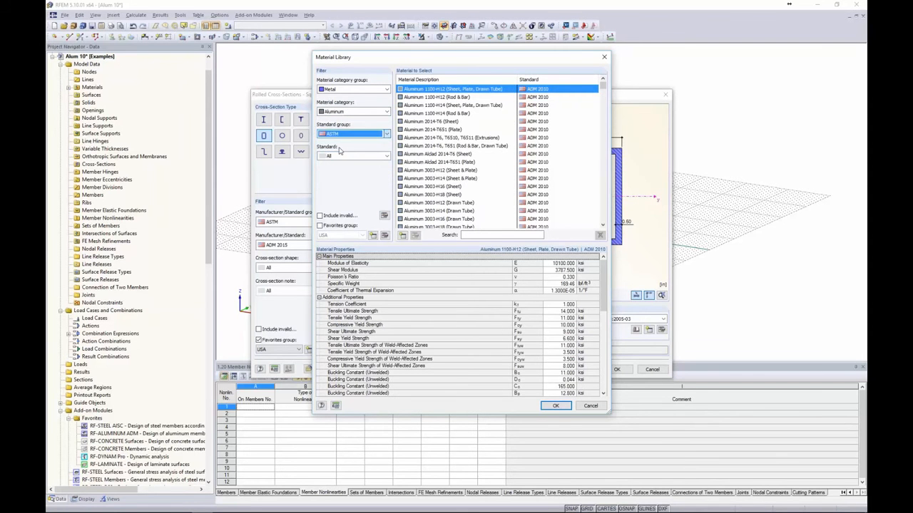
click(341, 155)
click(340, 177)
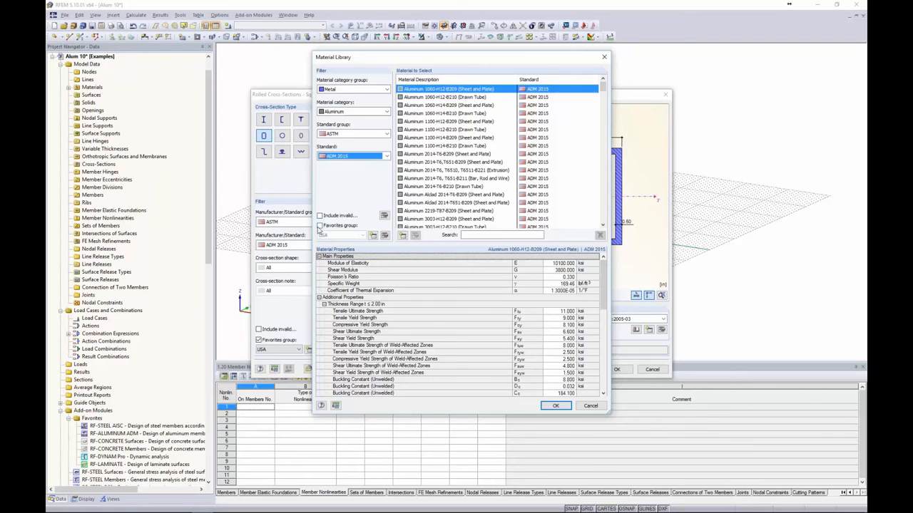
click(320, 226)
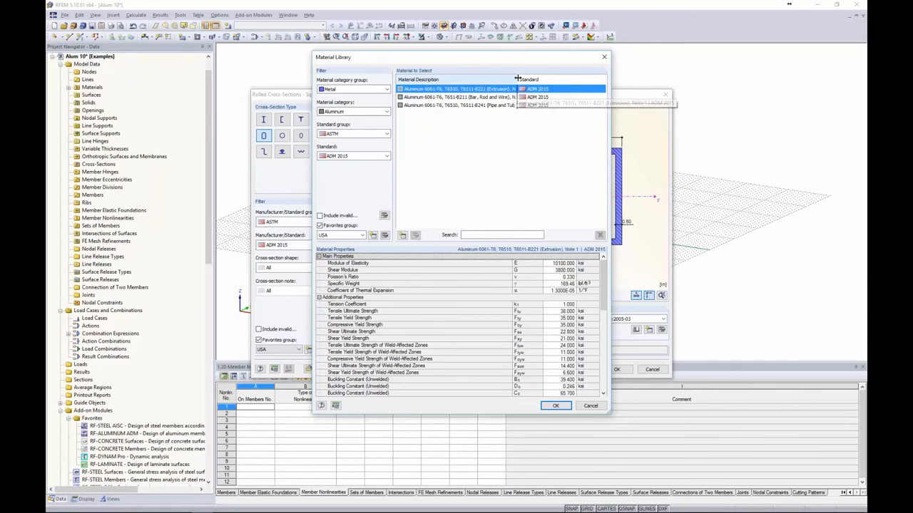
drag(517, 79, 536, 79)
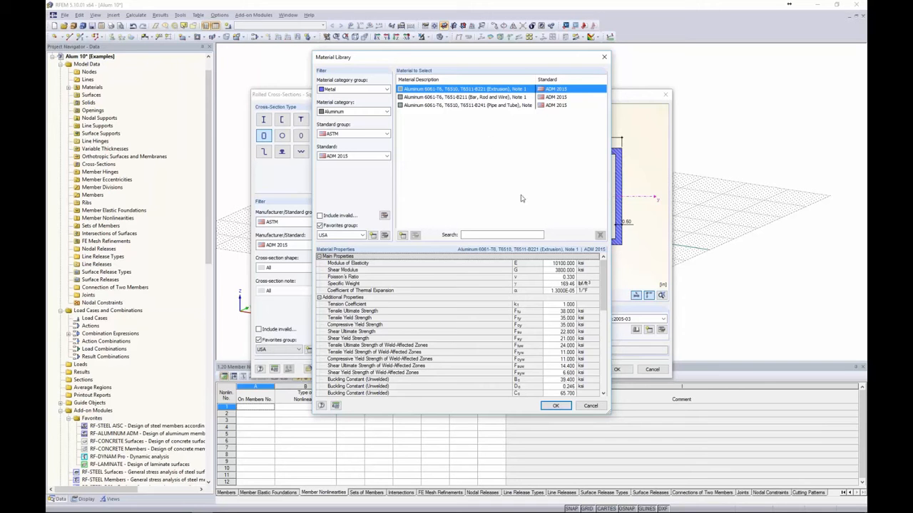
scroll(564, 300, down, 7)
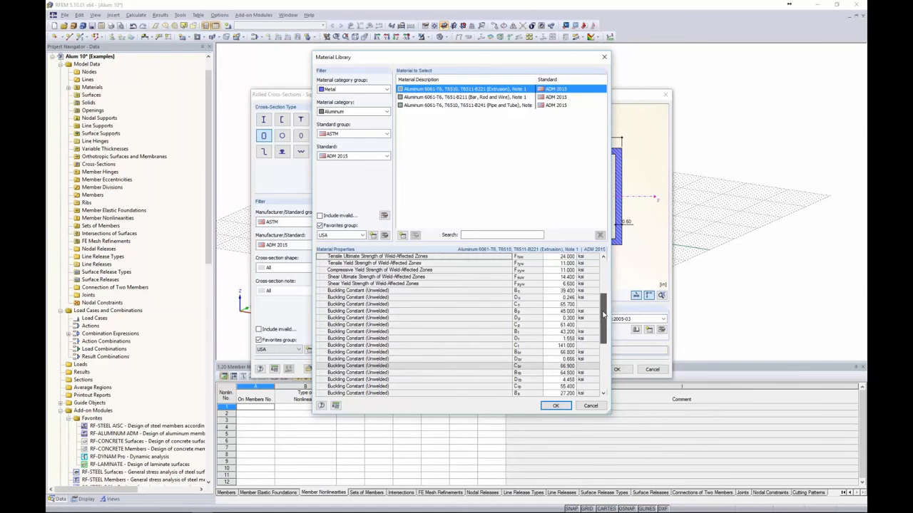
Assign Aluminum 6061-T6 (Pipe and Tube) to the RT 8 x 4 x 1/2 section and confirm
click(591, 406)
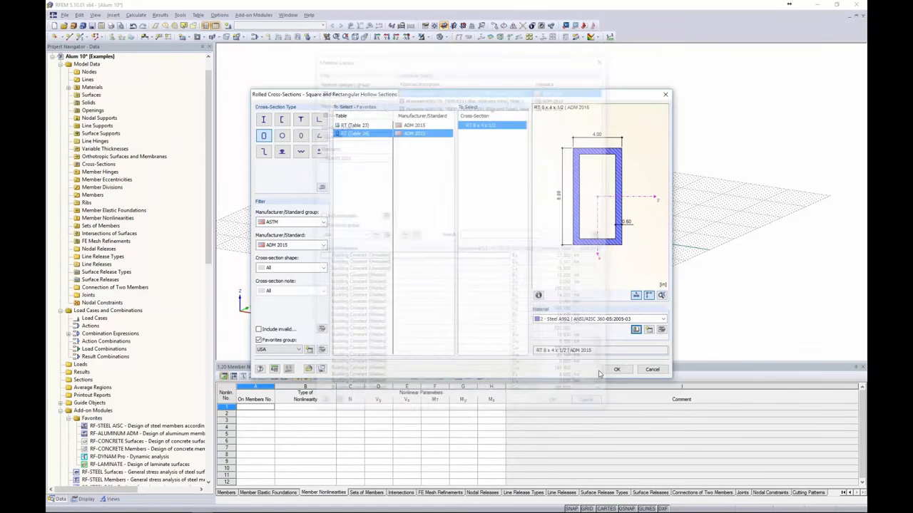
click(585, 319)
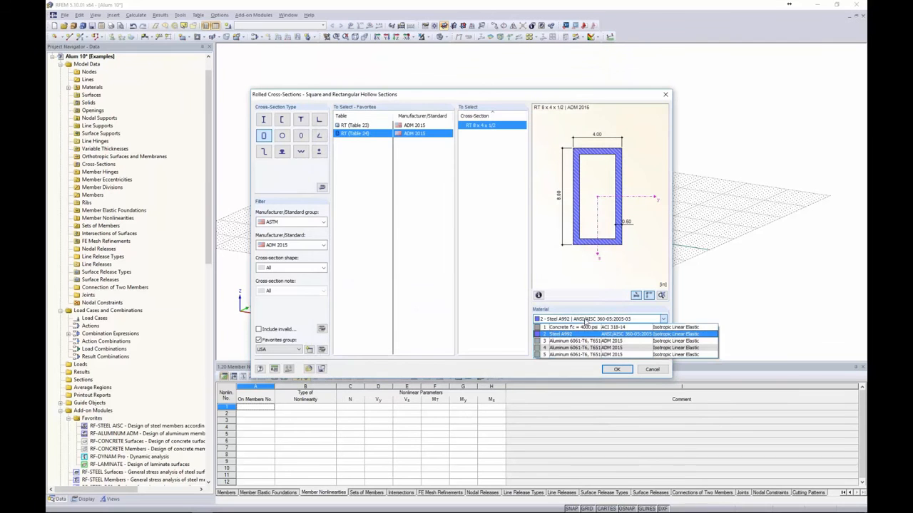
click(581, 342)
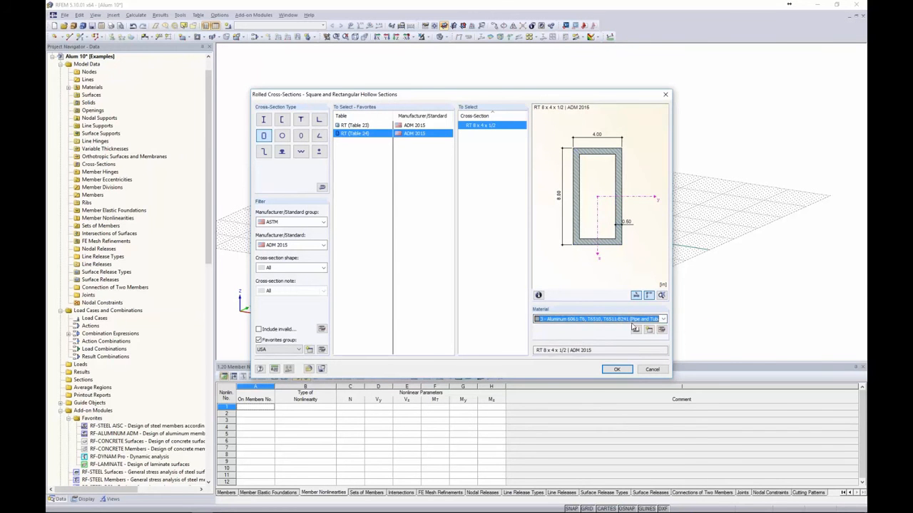
click(616, 370)
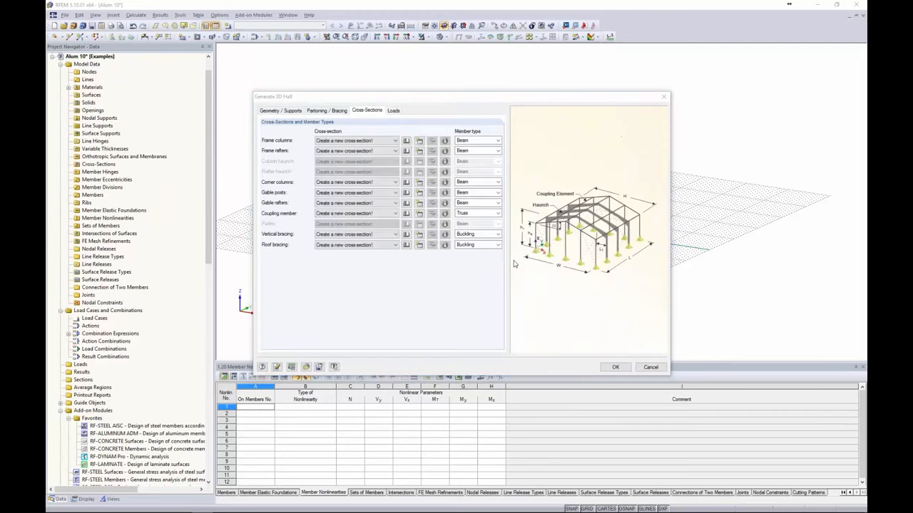
Apply RT 8 x 4 x 1/2 aluminum to all hall members and bring up the corner-column section library
click(561, 352)
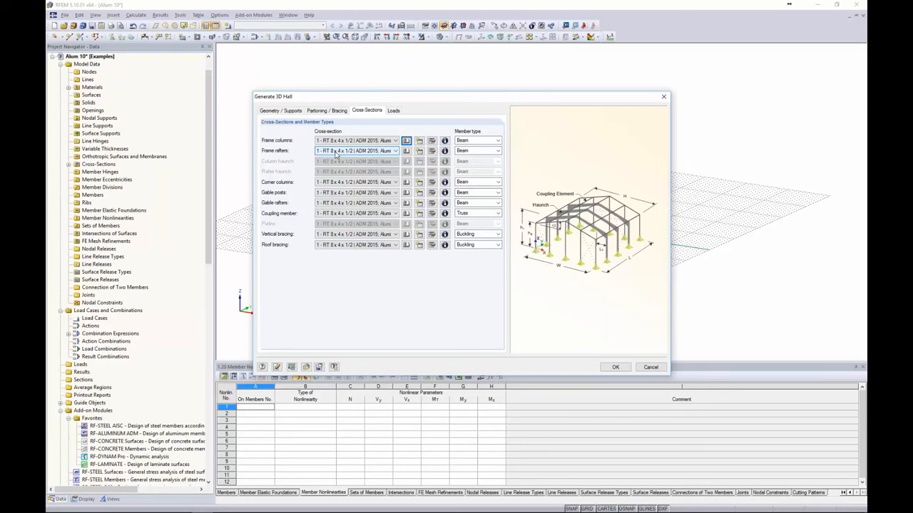
click(406, 183)
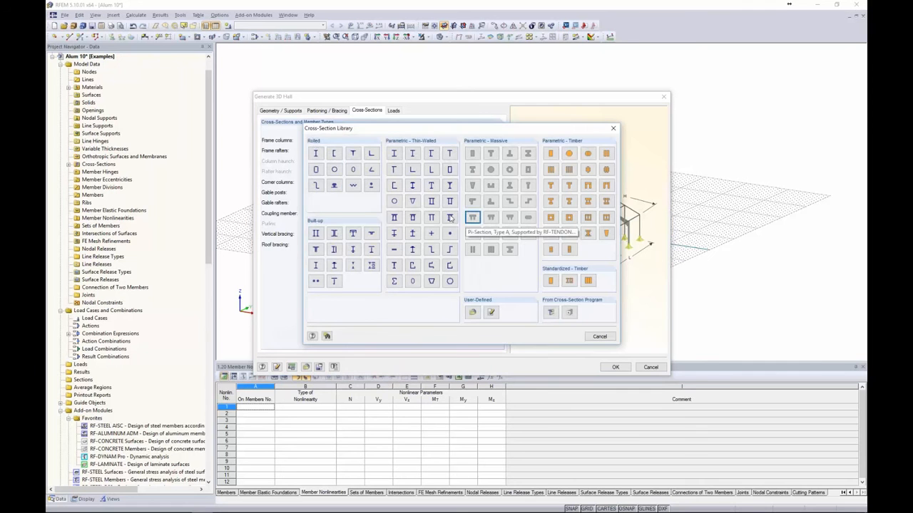
Import the calculated ALUM TUBE section from SHAPE-THIN, overwriting the existing ALUM TUBE
click(550, 315)
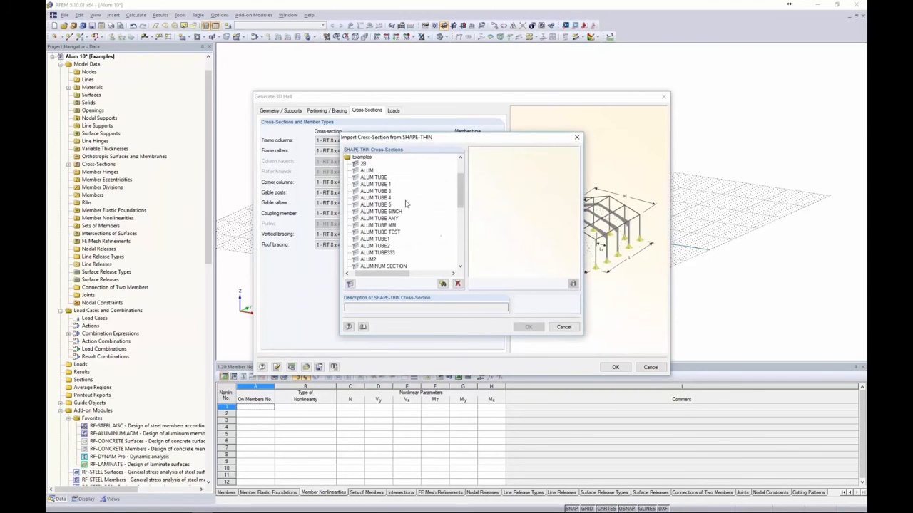
click(367, 172)
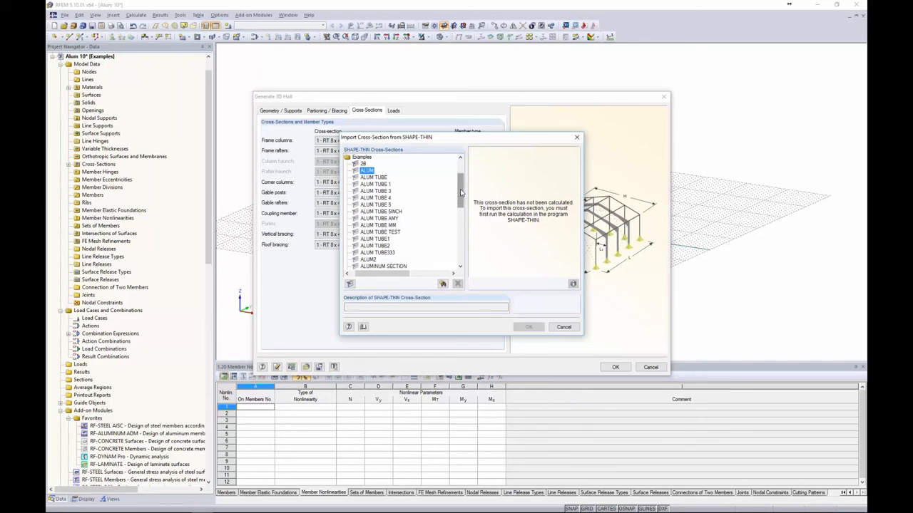
drag(462, 192, 463, 183)
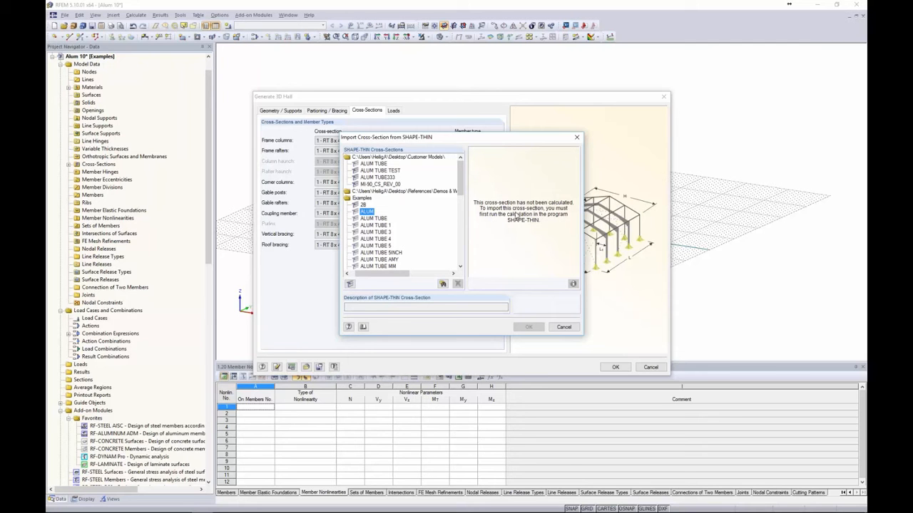
double_click(428, 191)
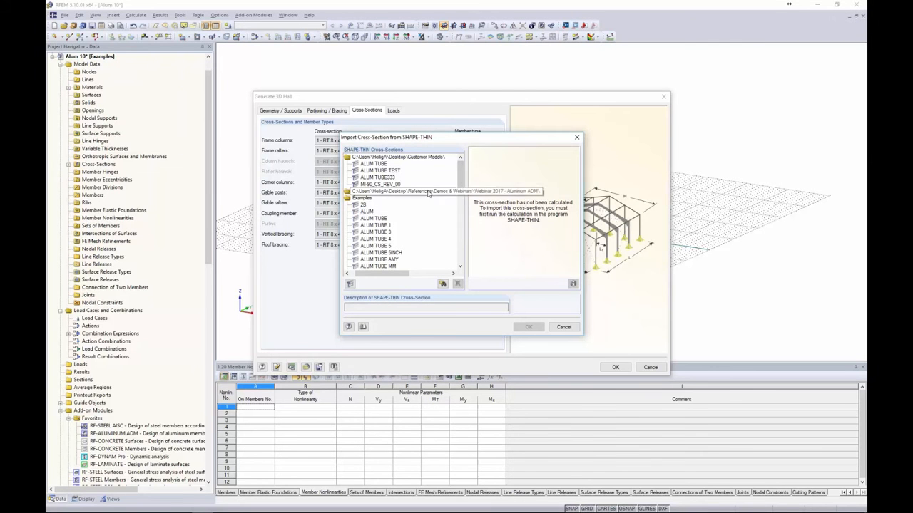
click(388, 198)
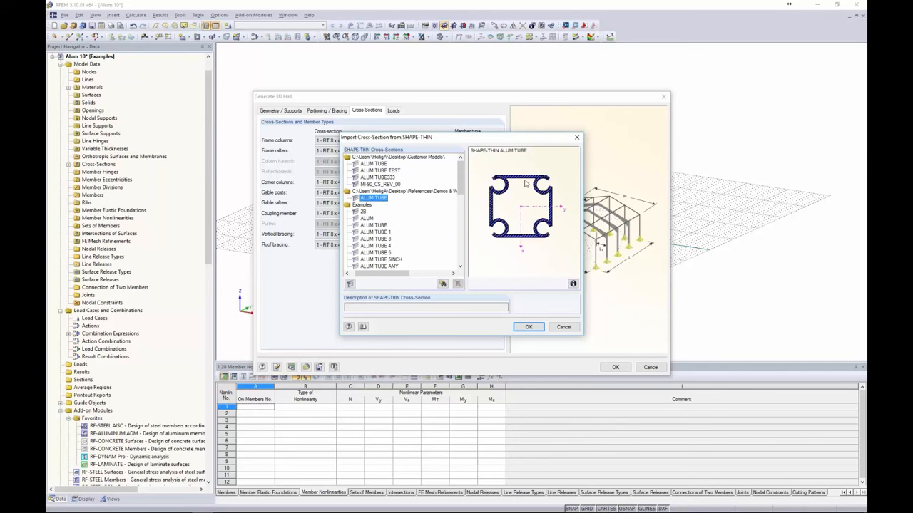
click(528, 326)
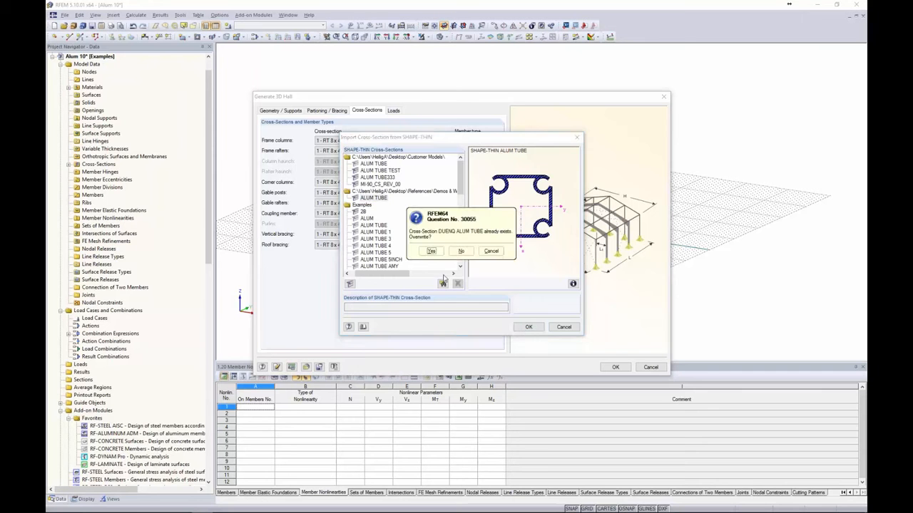
click(431, 251)
Make ALUM TUBE Aluminum 6061-T6 (Extrusion) and assign it to the corner columns
click(406, 182)
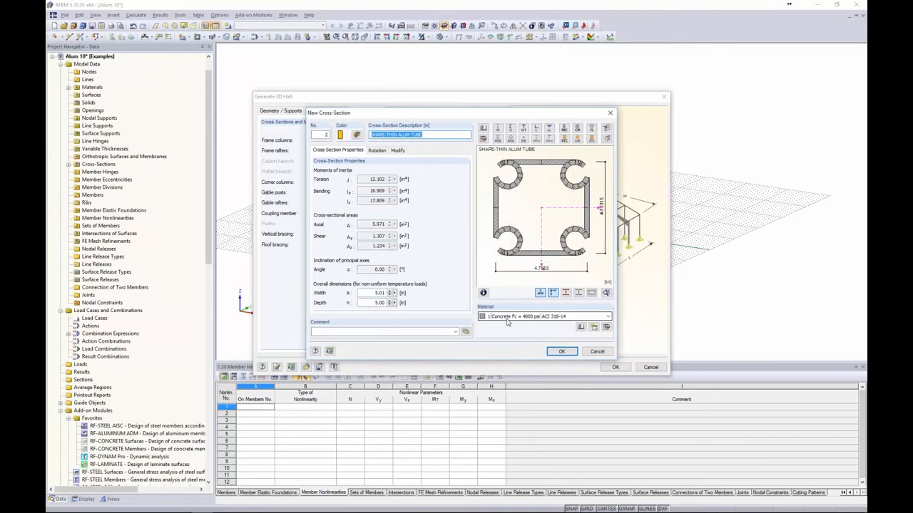
click(507, 319)
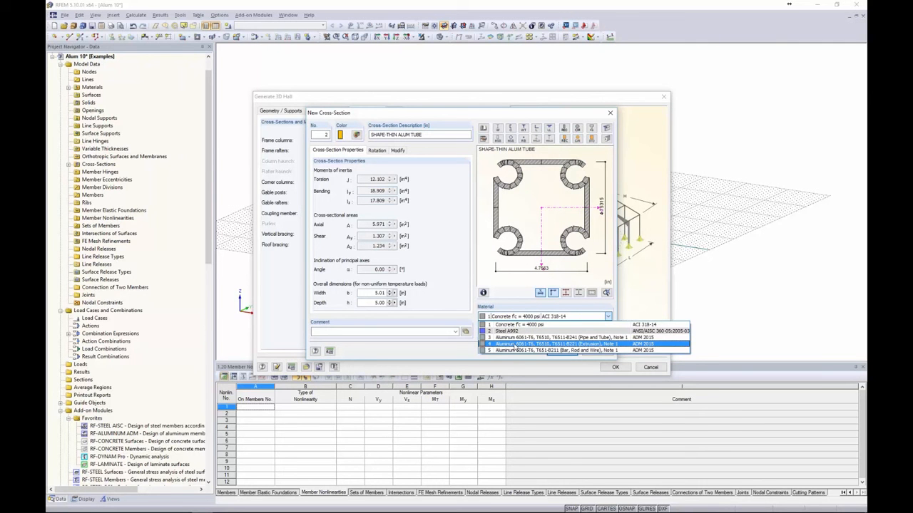
click(516, 345)
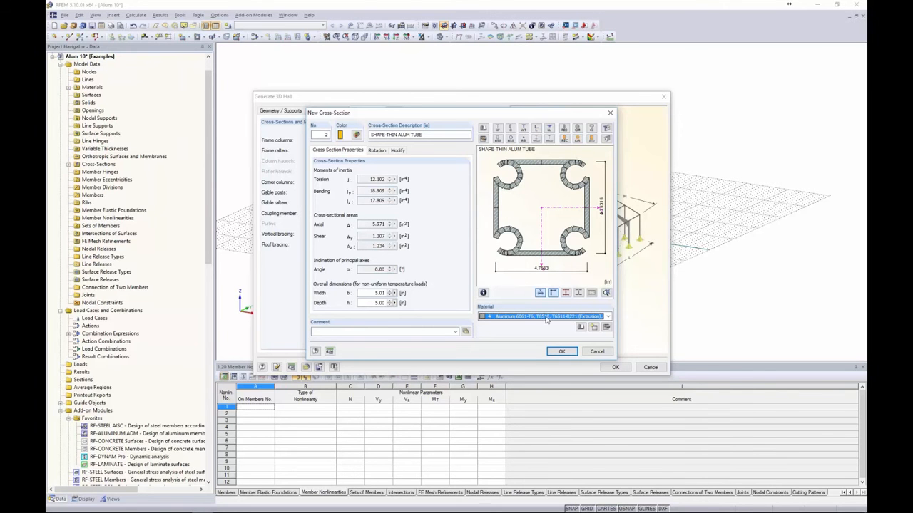
click(561, 352)
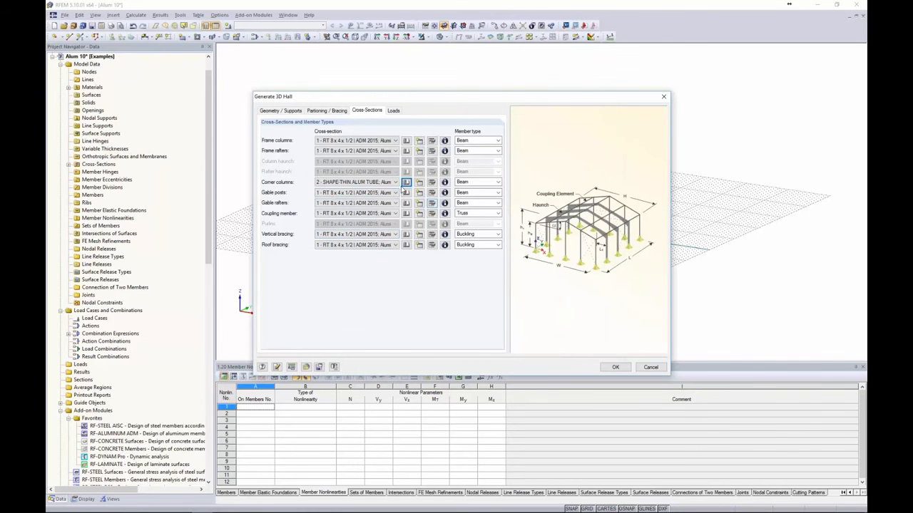
Give gable posts 2 - ALUM TUBE and the coupling member a new aluminum RT 3 x 3 x 0.188
click(350, 195)
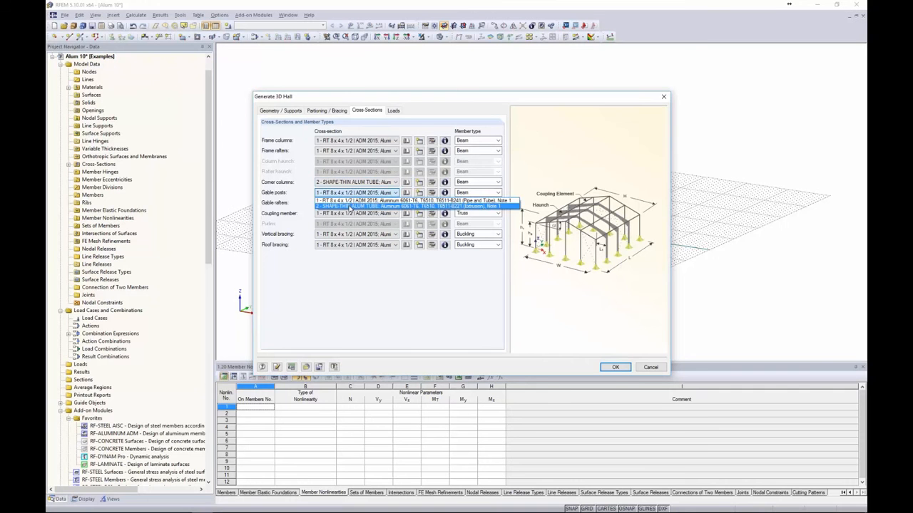
click(349, 206)
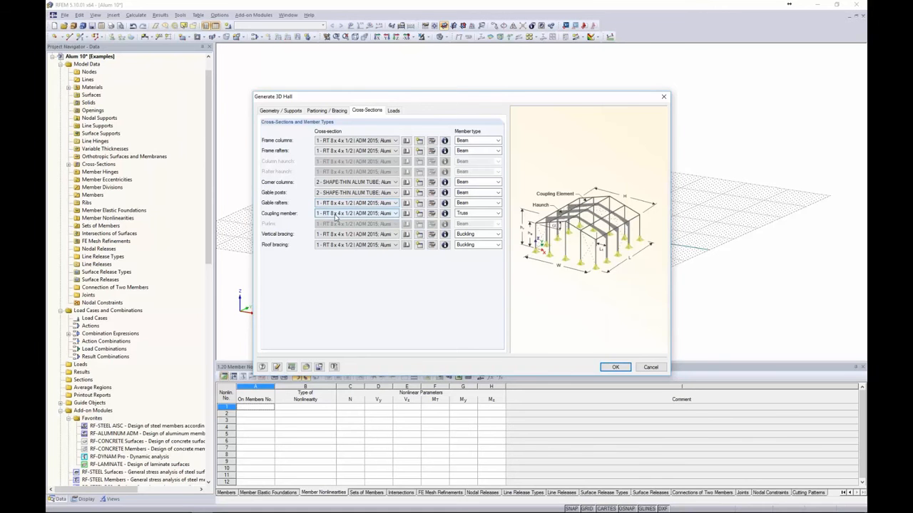
click(407, 214)
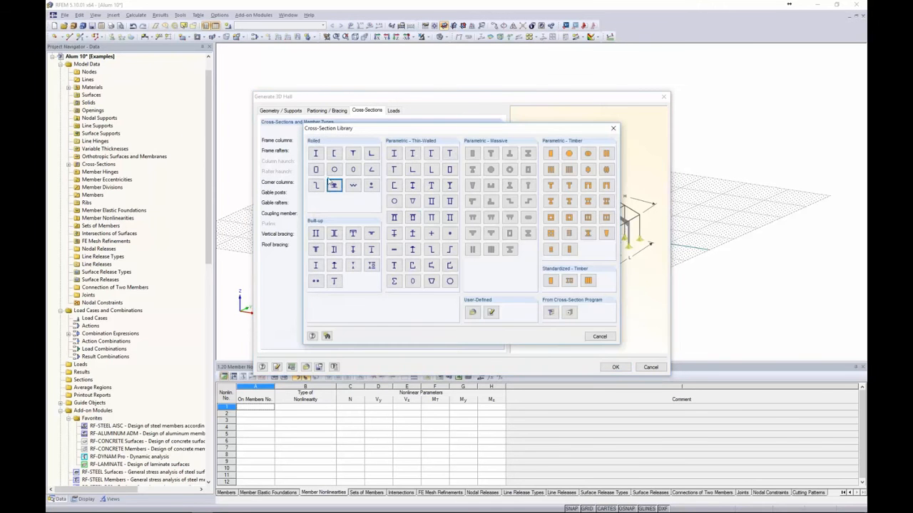
click(316, 170)
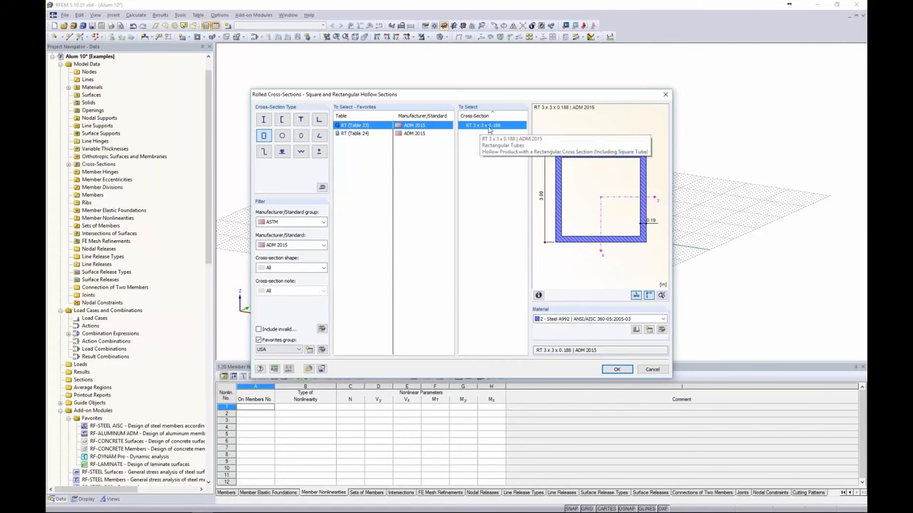
click(564, 320)
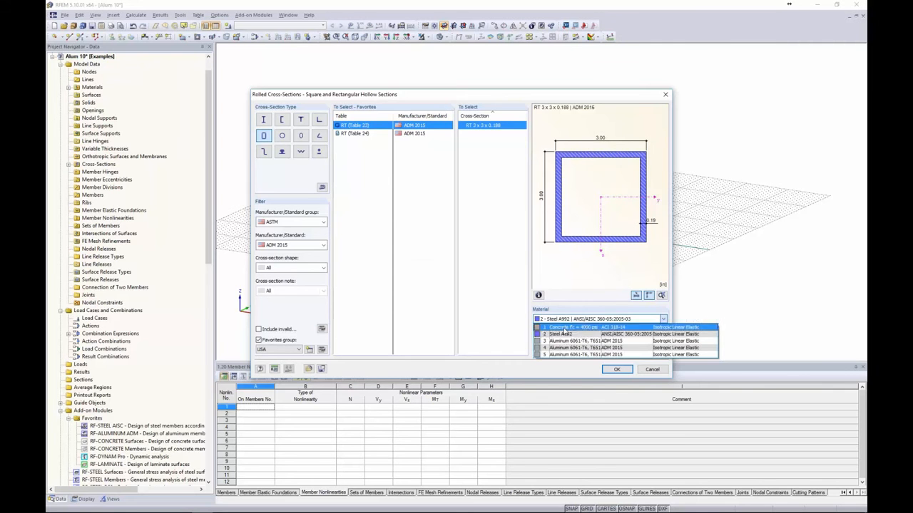
click(564, 340)
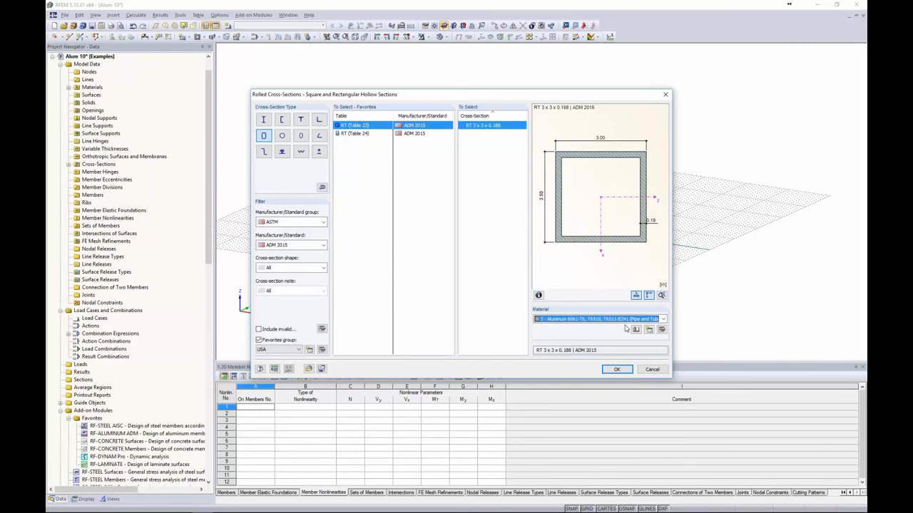
click(616, 370)
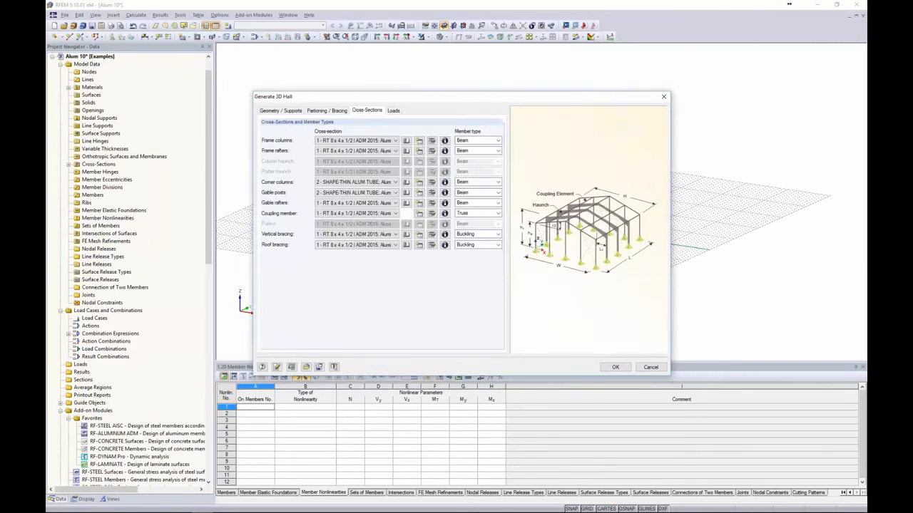
click(559, 351)
Create aluminum round bar Round 1 with D = 1 for vertical bracing and reuse it for roof bracing
click(407, 235)
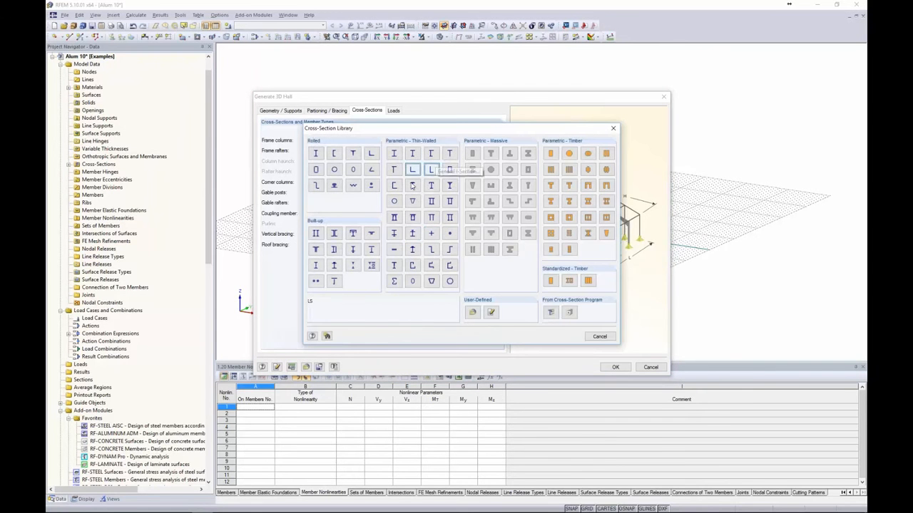
click(450, 234)
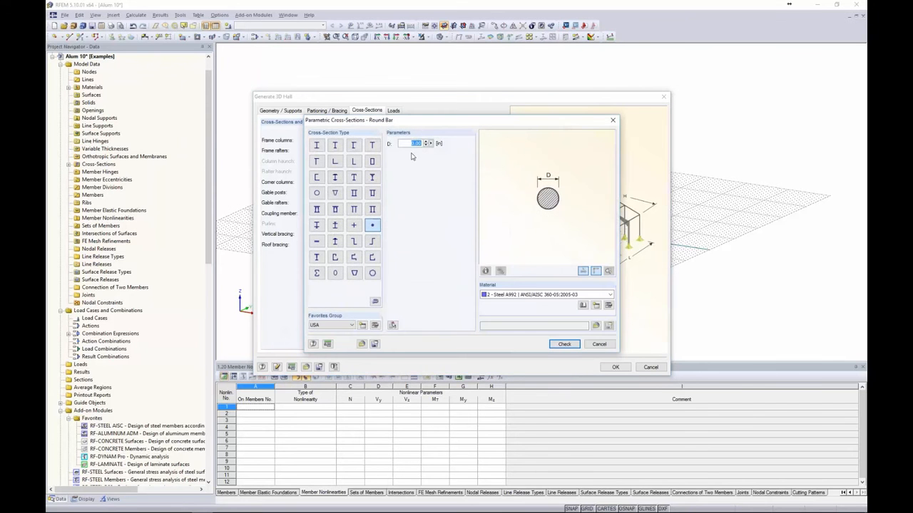
text(1)
click(499, 295)
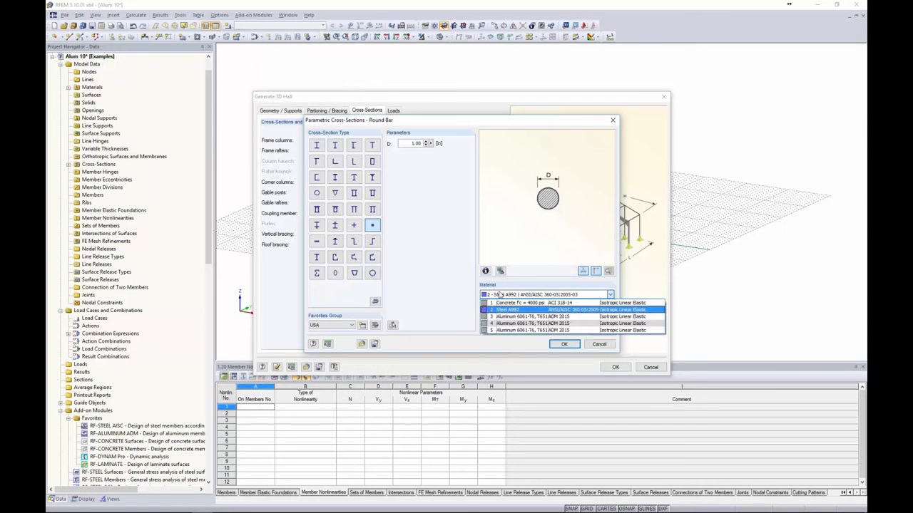
click(510, 330)
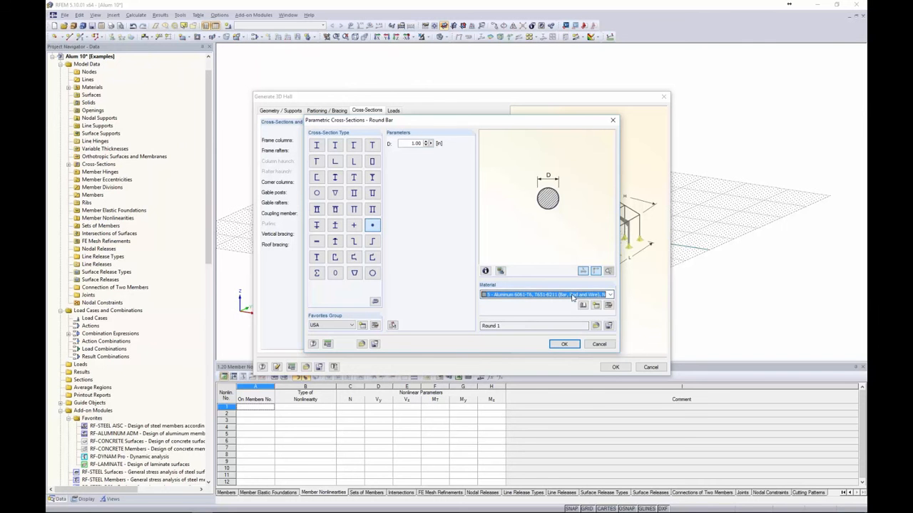
click(563, 343)
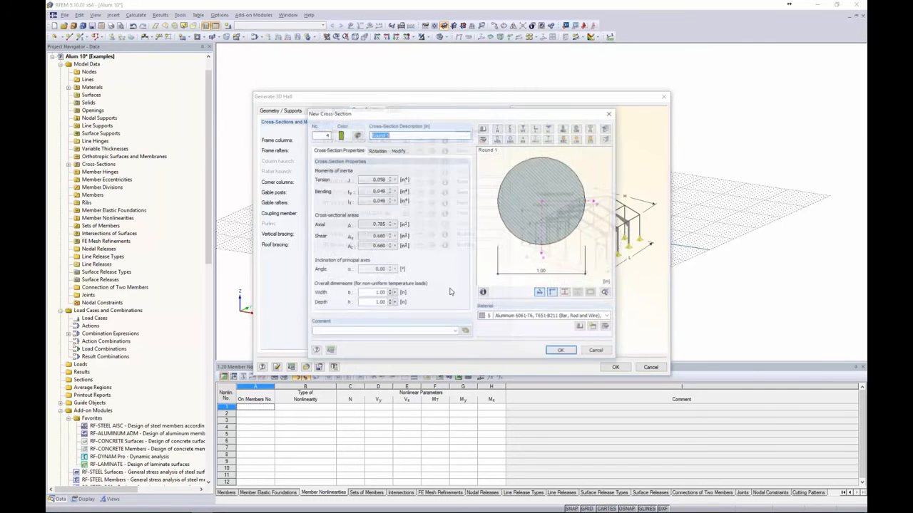
click(556, 350)
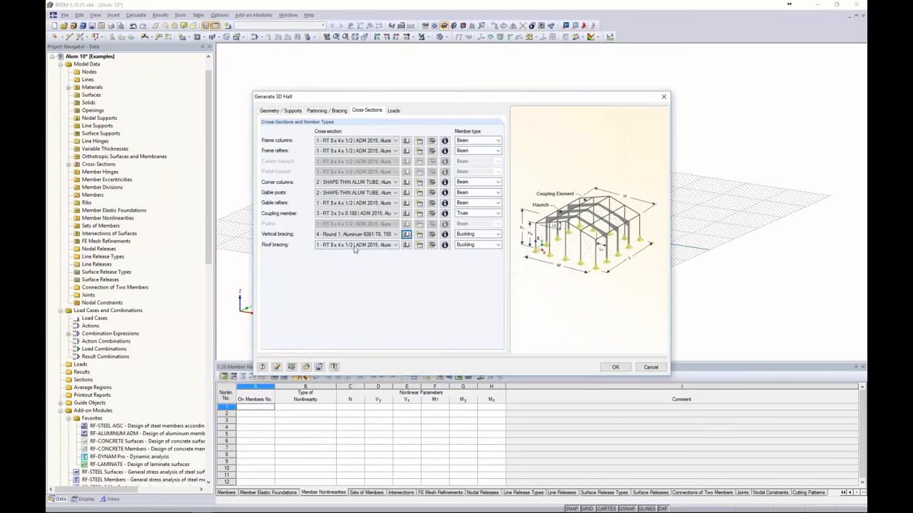
click(343, 245)
click(355, 271)
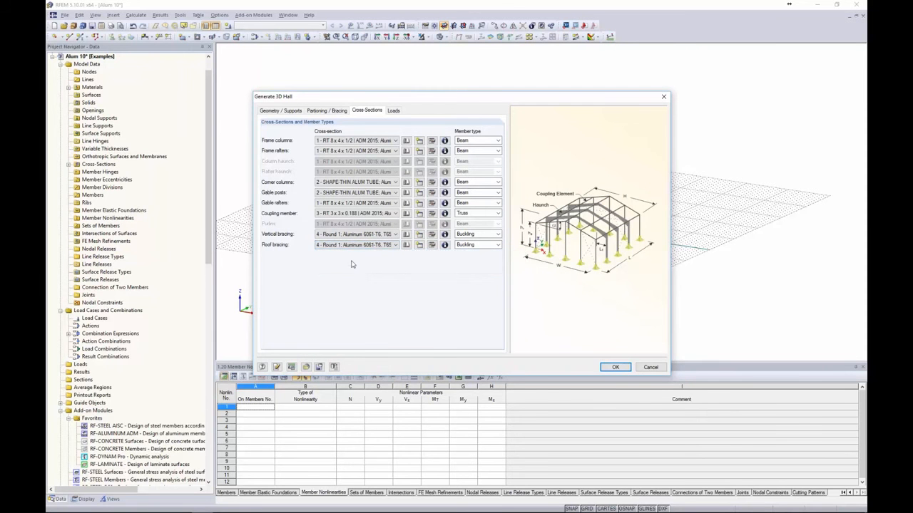
click(480, 142)
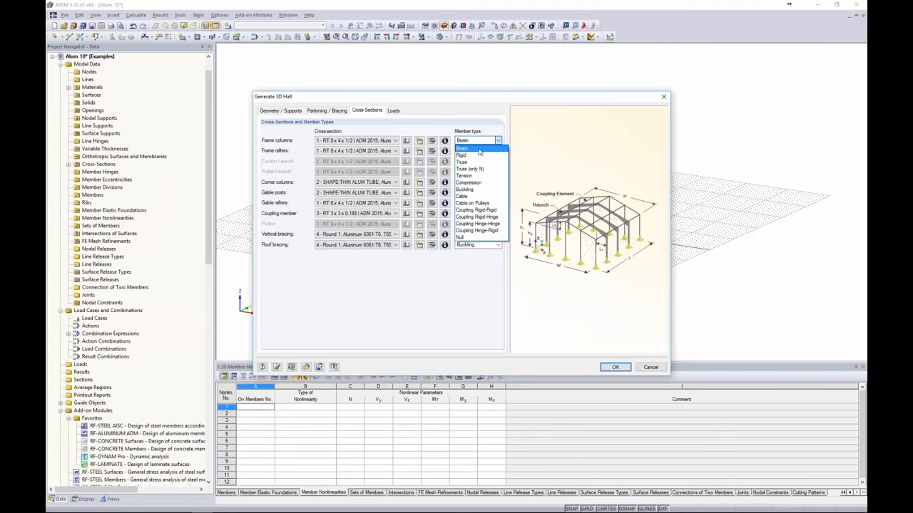
click(474, 286)
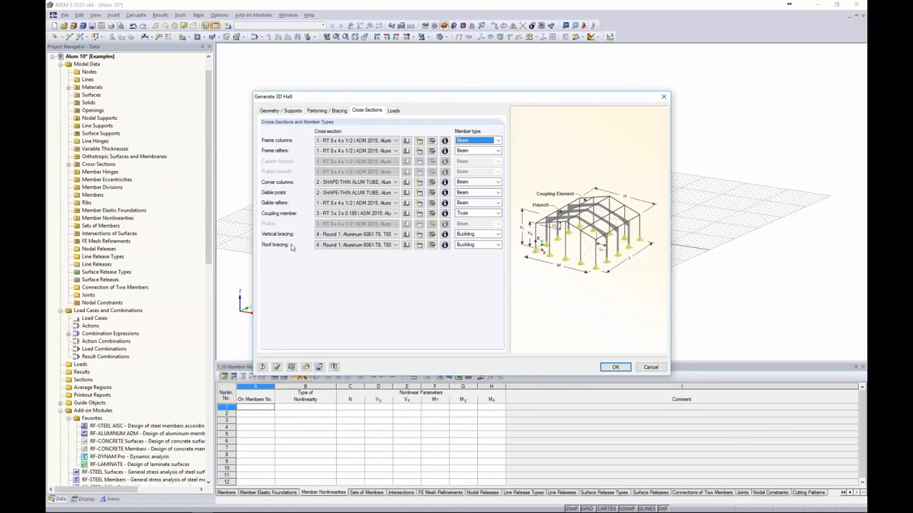
click(473, 235)
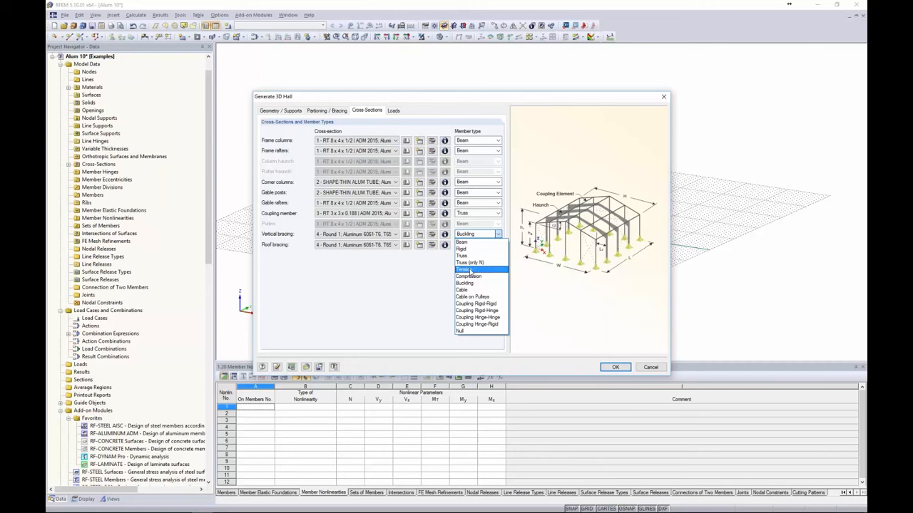
click(406, 290)
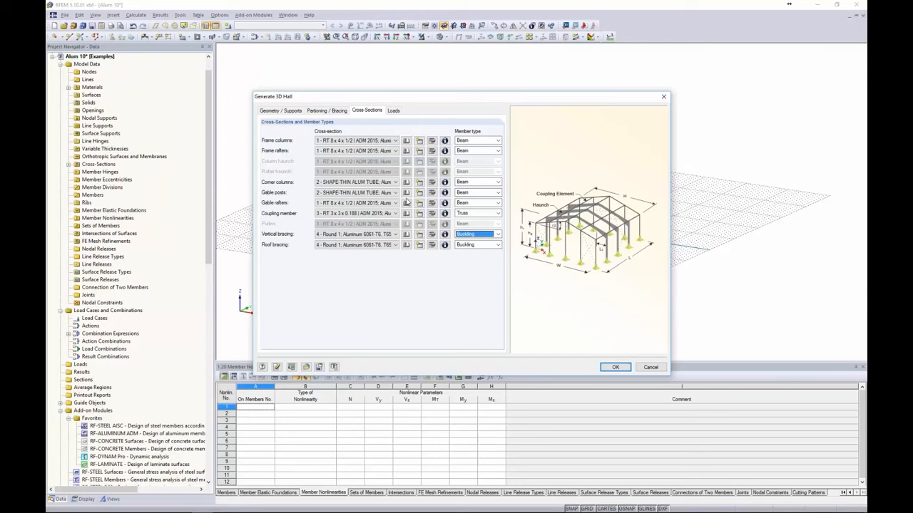
Generate the hall frame with Generate loads left unchecked, then zoom in on it
click(393, 111)
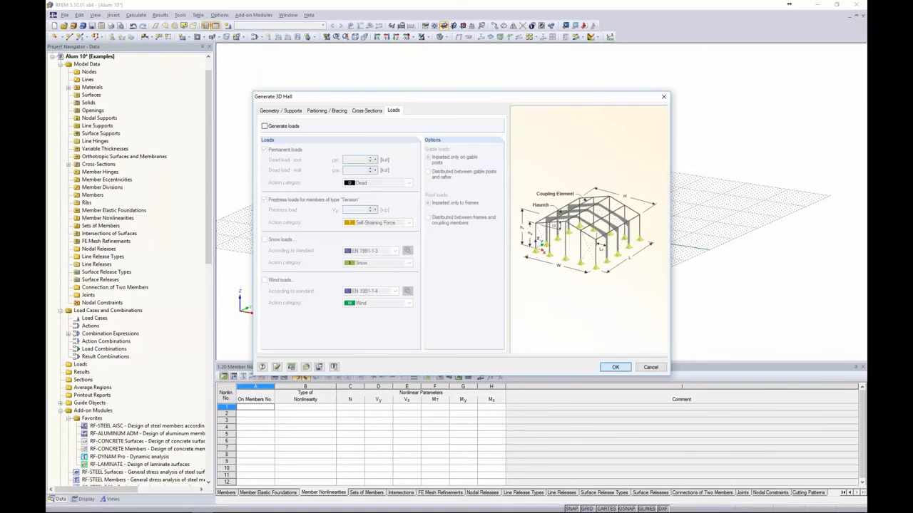
click(615, 367)
scroll(575, 287, up, 4)
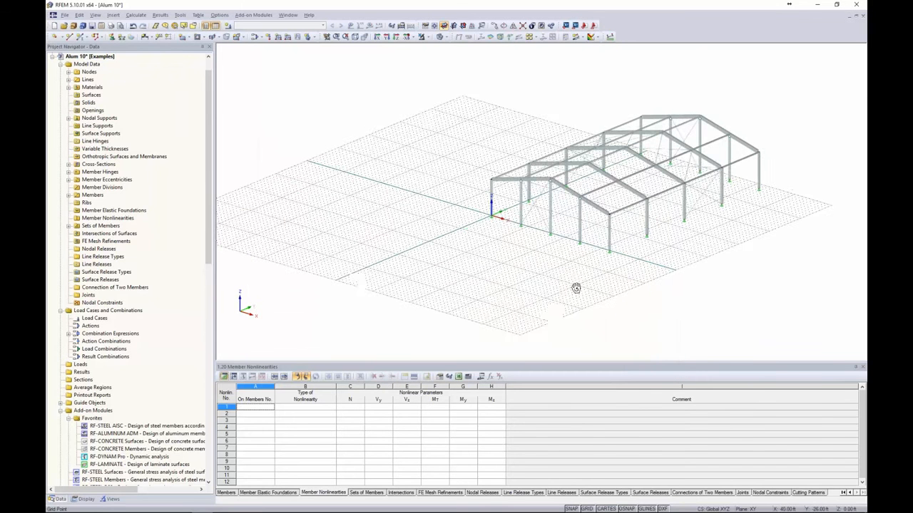
scroll(520, 295, up, 3)
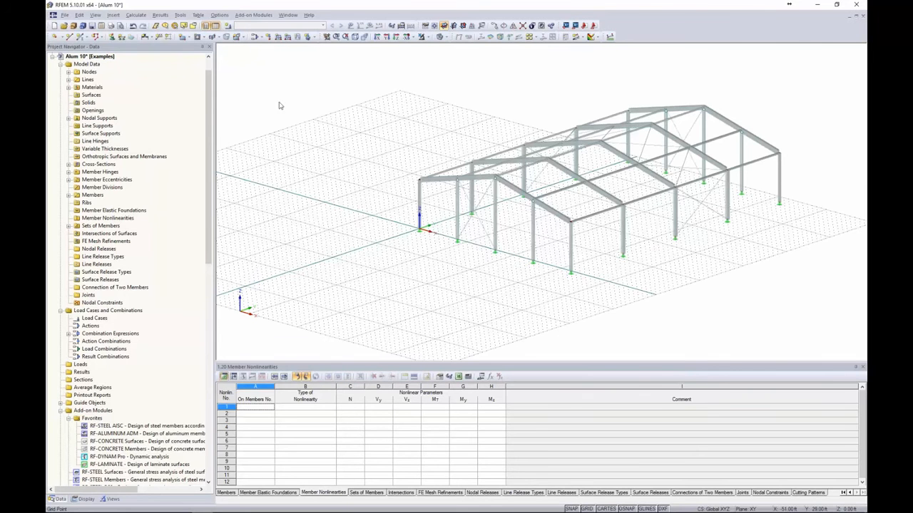
Create load cases LC1 Dead, LC2 Wind 1 and LC3 Wind 2, with the wind cases categorized as Wind
click(227, 26)
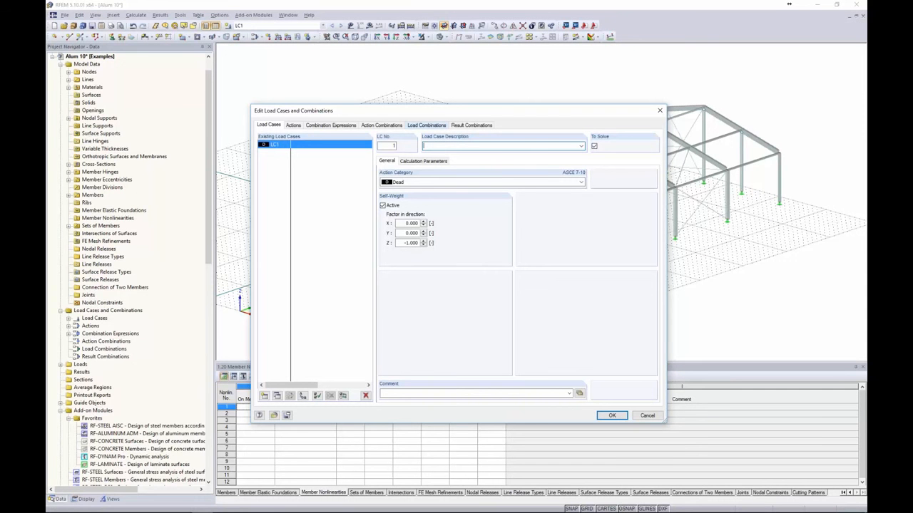
text(Dead)
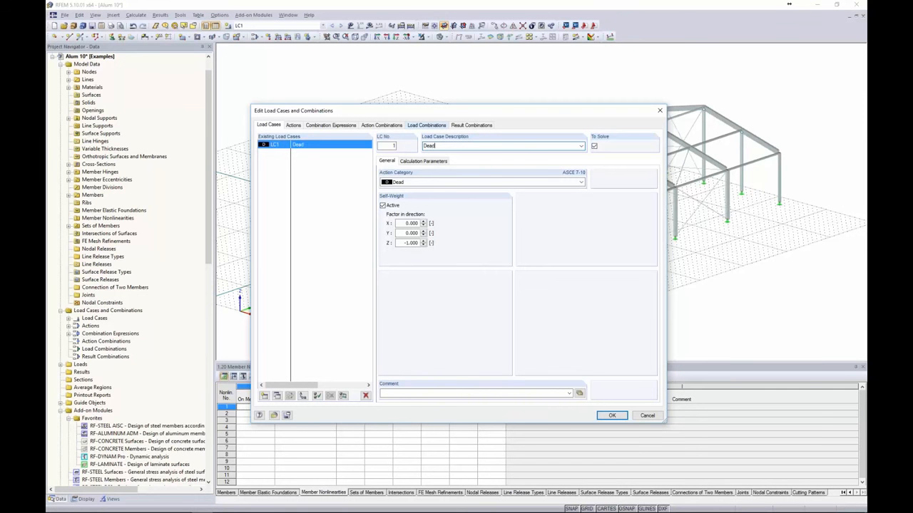
click(430, 184)
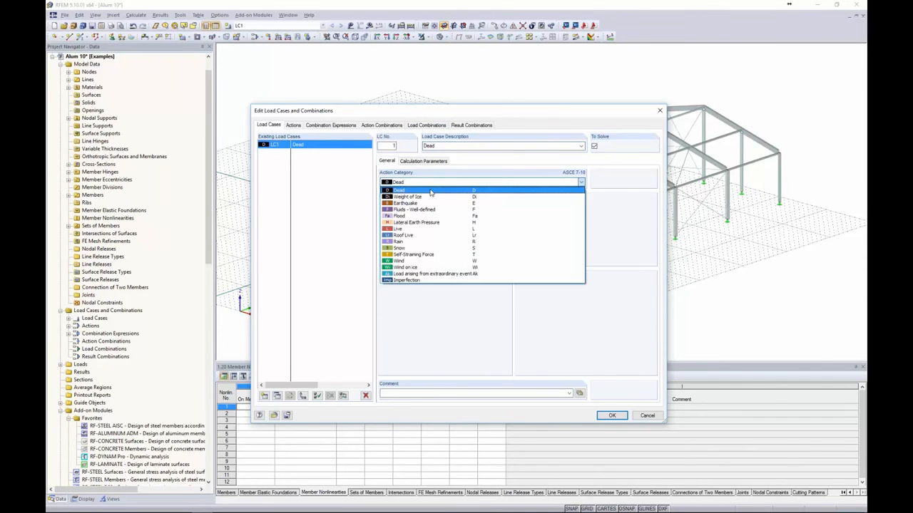
click(432, 186)
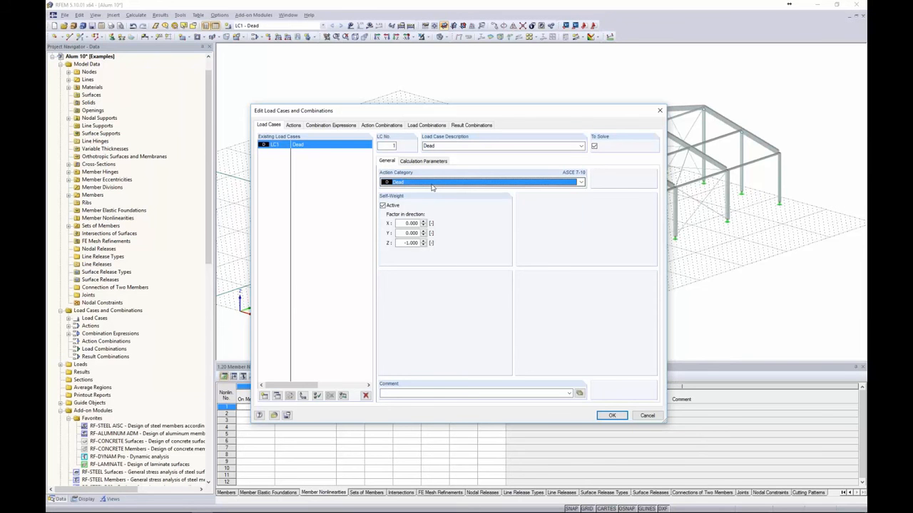
click(264, 397)
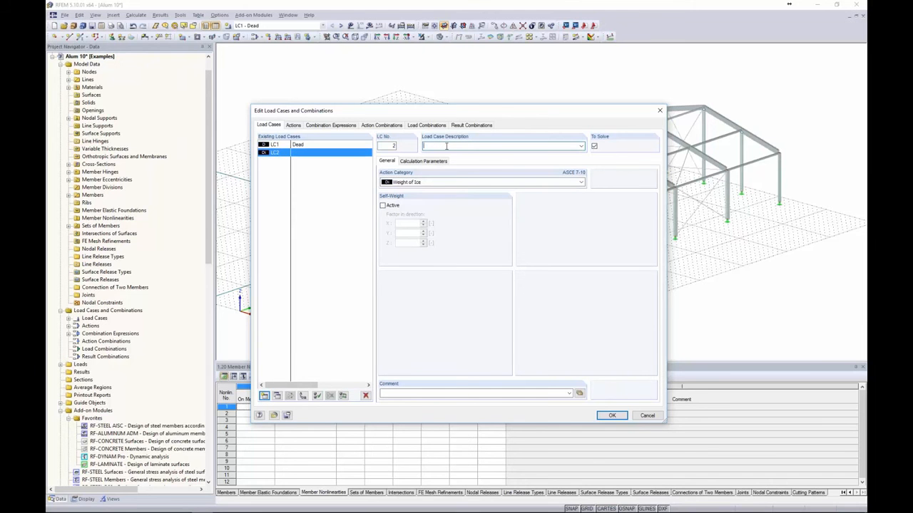
text(Wind 1)
click(441, 183)
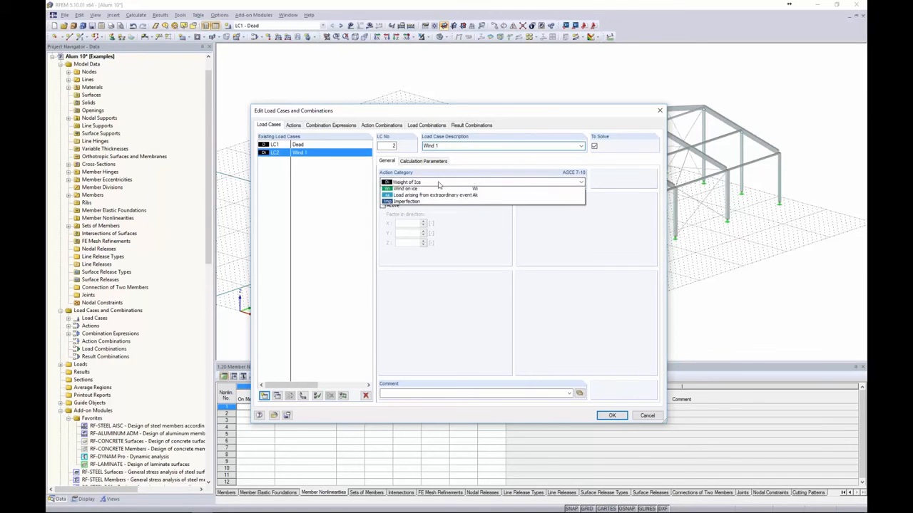
click(405, 261)
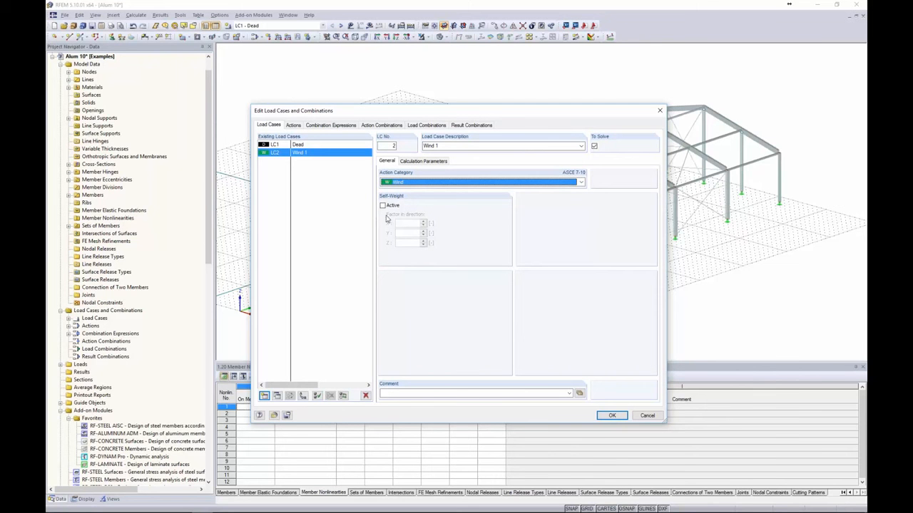
click(264, 395)
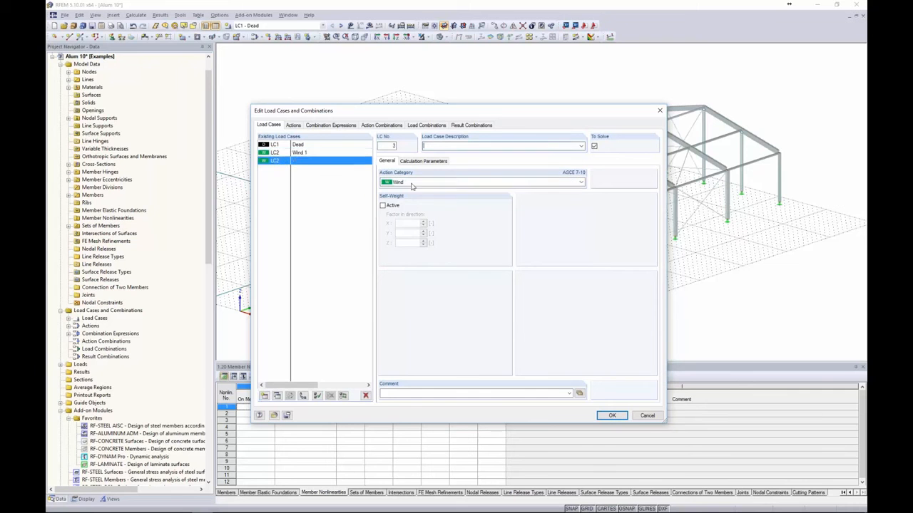
text(Wind 2)
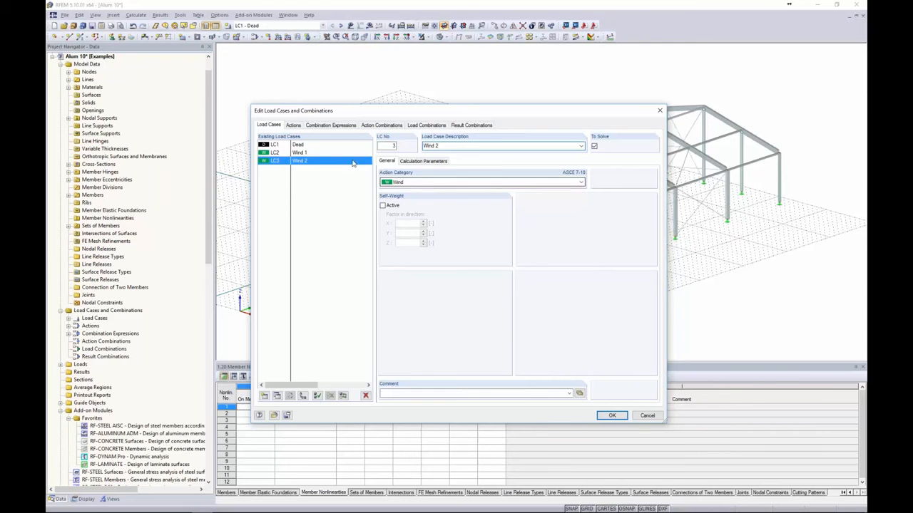
Generate the ASCE 7-10 combination expressions and load combinations CO1 to CO10
click(337, 126)
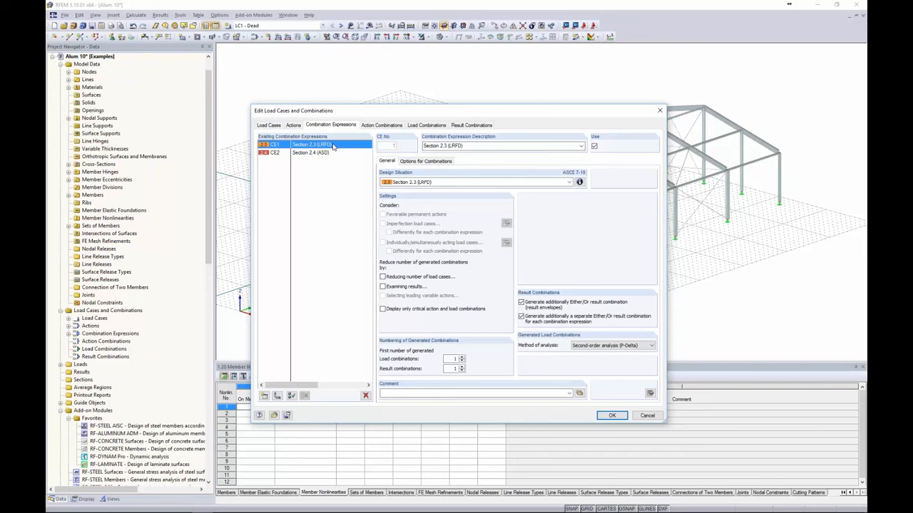
click(328, 154)
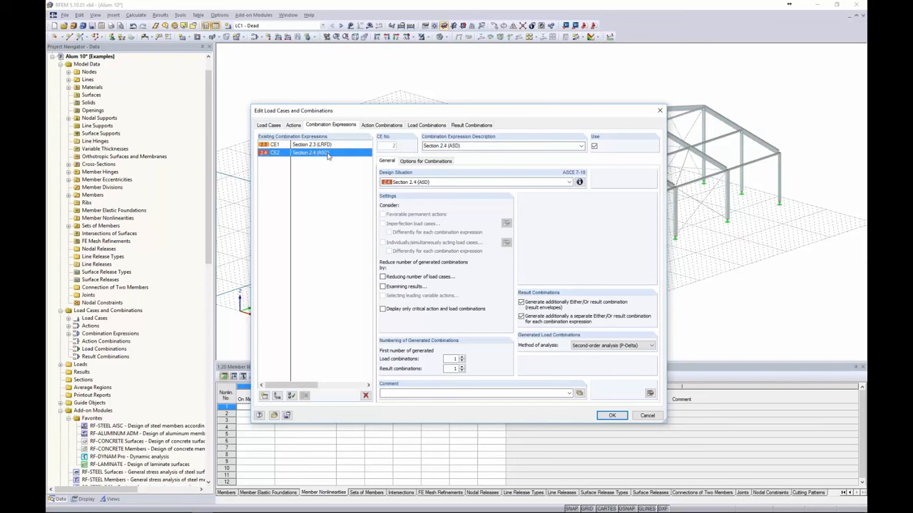
click(426, 125)
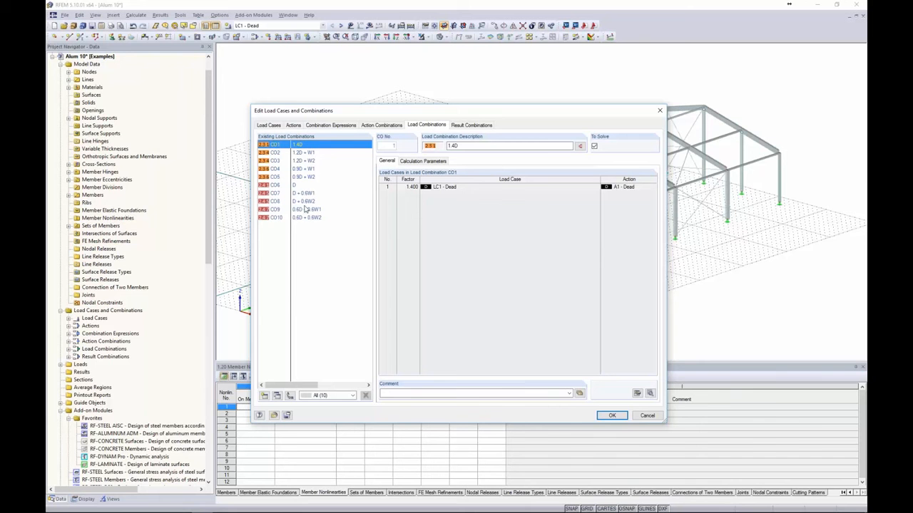
click(612, 415)
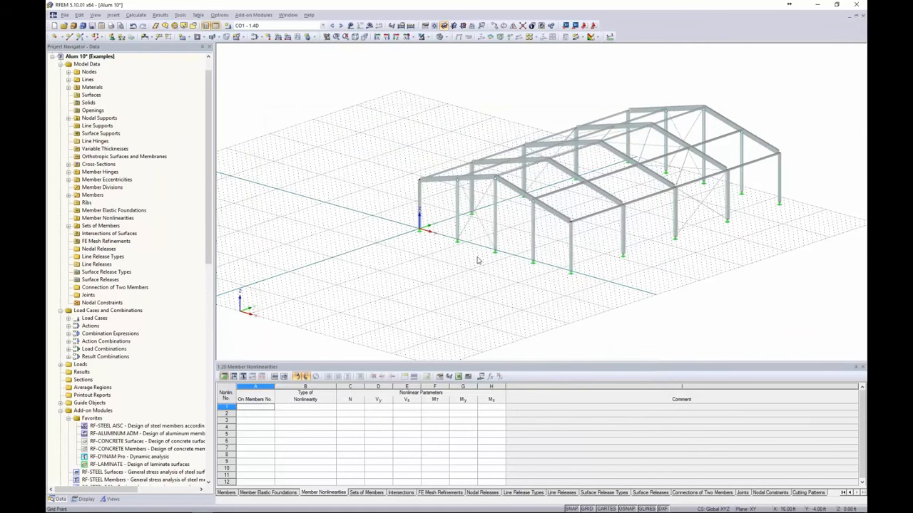
Select LC1 - Dead as the current load case from the toolbar list
middle_drag(431, 268, 368, 282)
click(322, 26)
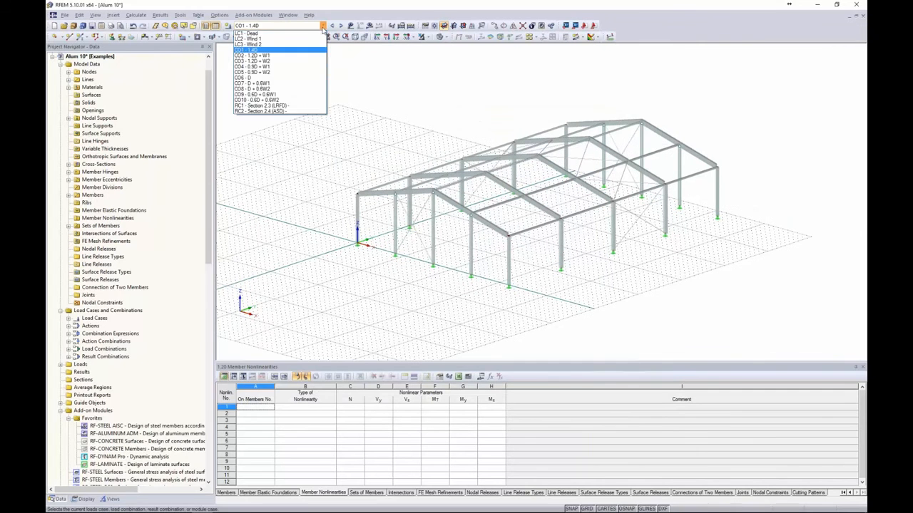
click(316, 34)
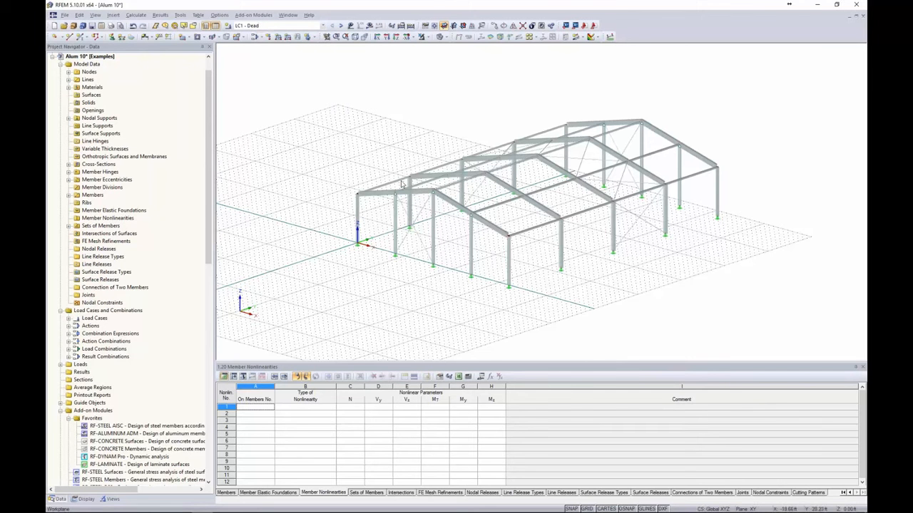
scroll(527, 245, up, 2)
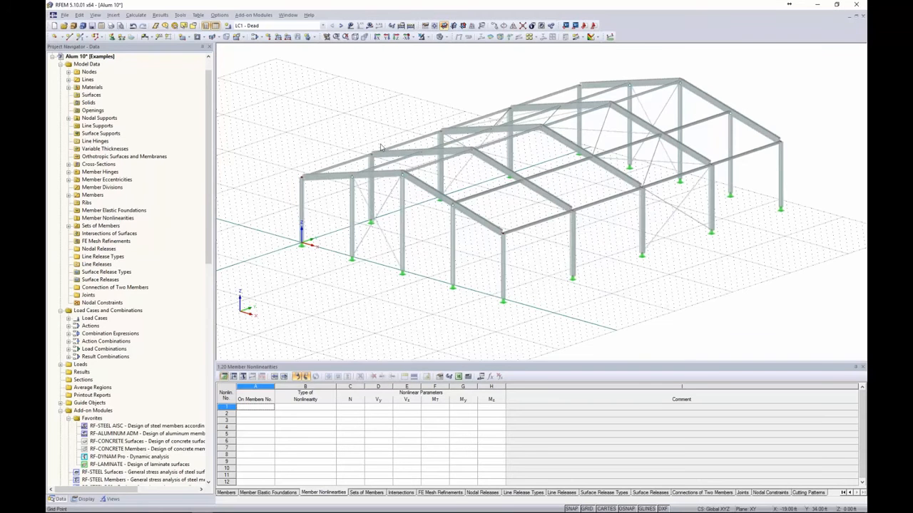
click(180, 15)
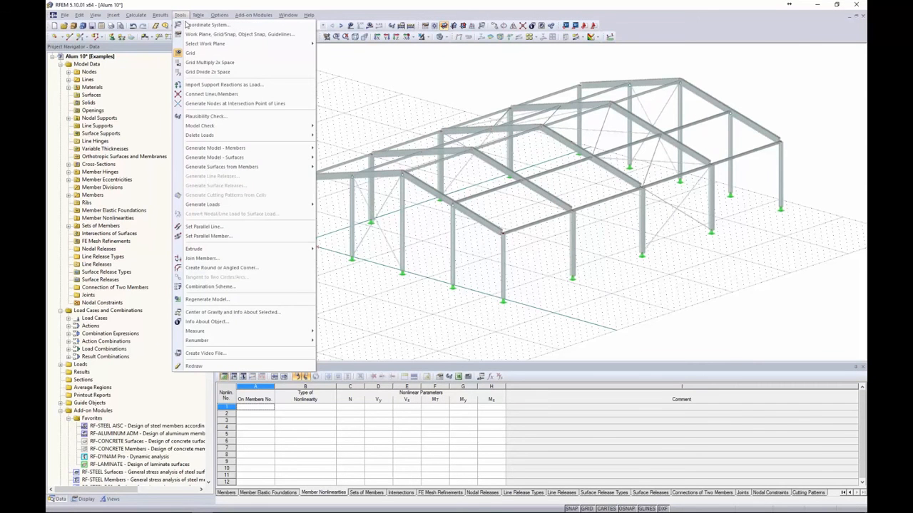
Start an area-to-member load conversion with a uniform -0.01 ksf load along global ZL
mouse_move(212, 205)
click(329, 205)
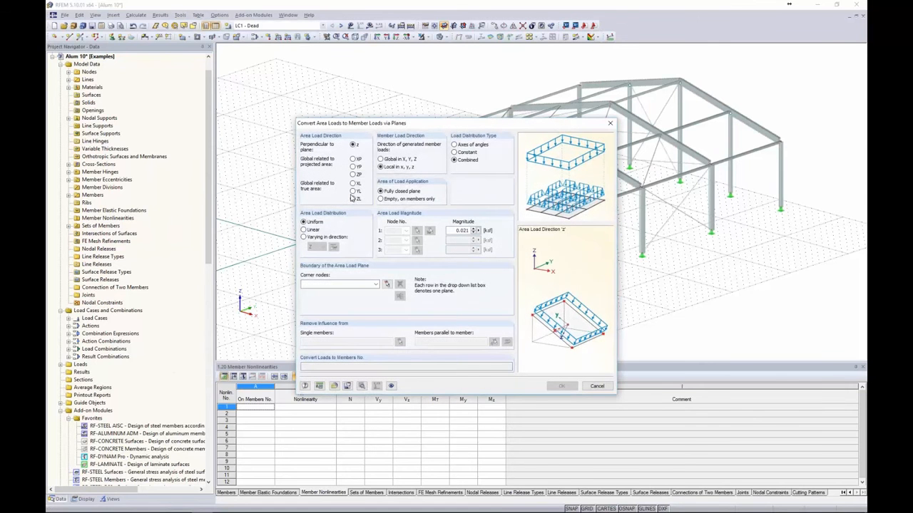
drag(374, 126, 360, 107)
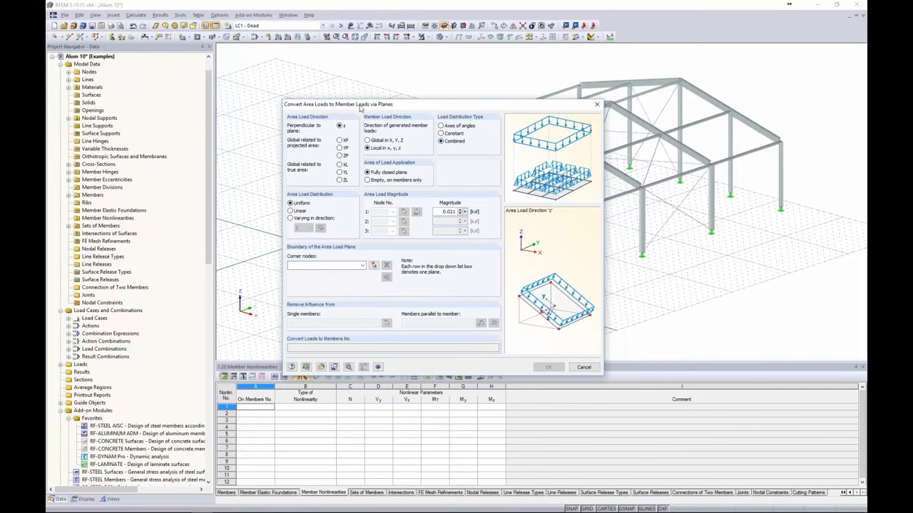
click(340, 180)
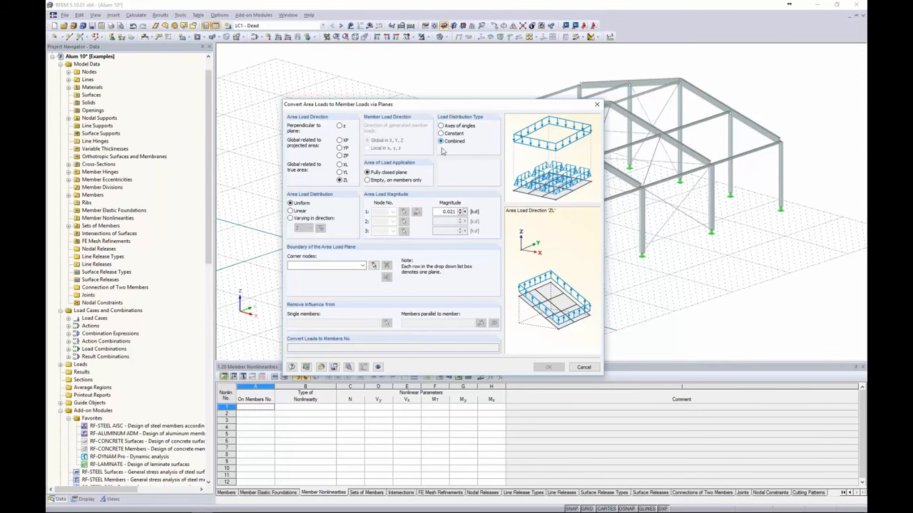
drag(442, 213, 476, 213)
key(BackSpace)
text(-0.01)
text(-)
click(374, 265)
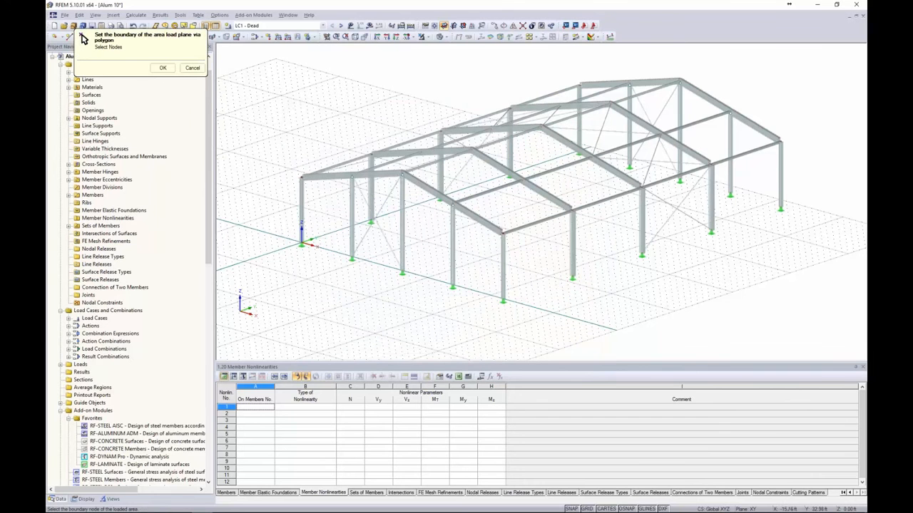
Outline the left roof slope load plane by its eave and ridge corner nodes
click(580, 85)
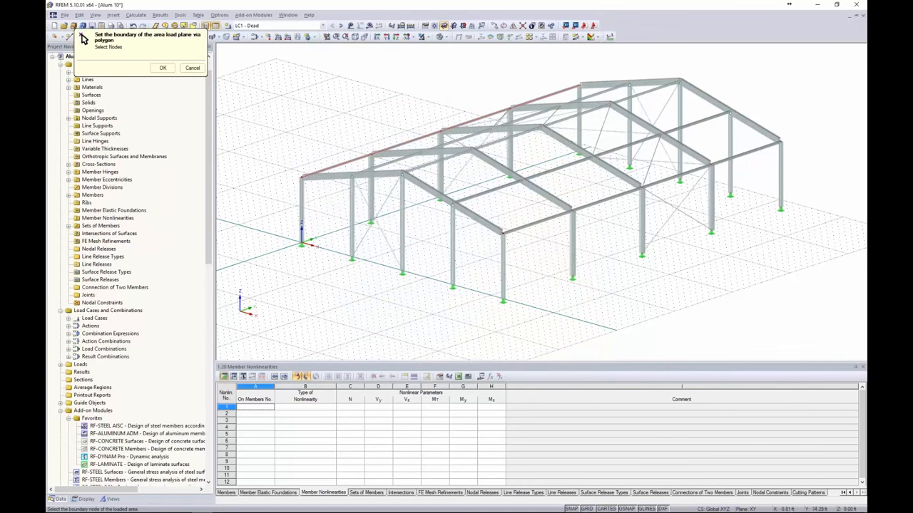
click(680, 80)
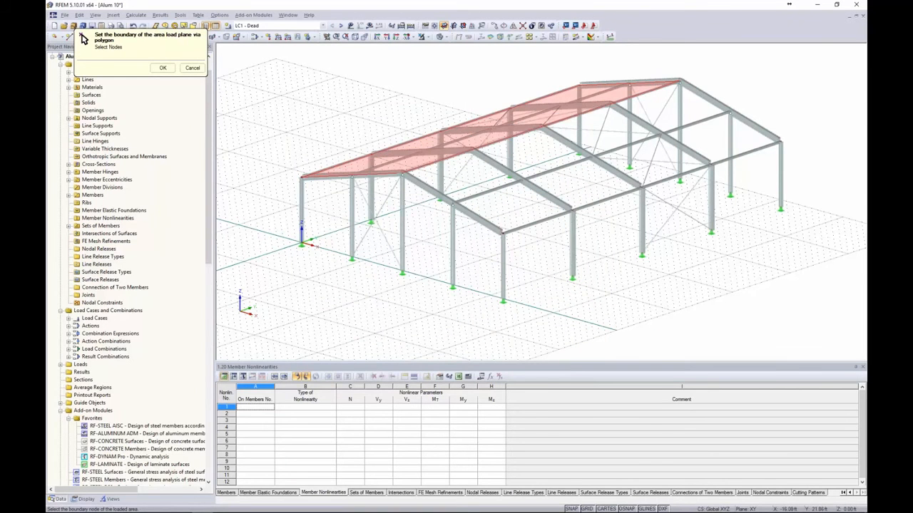
click(303, 176)
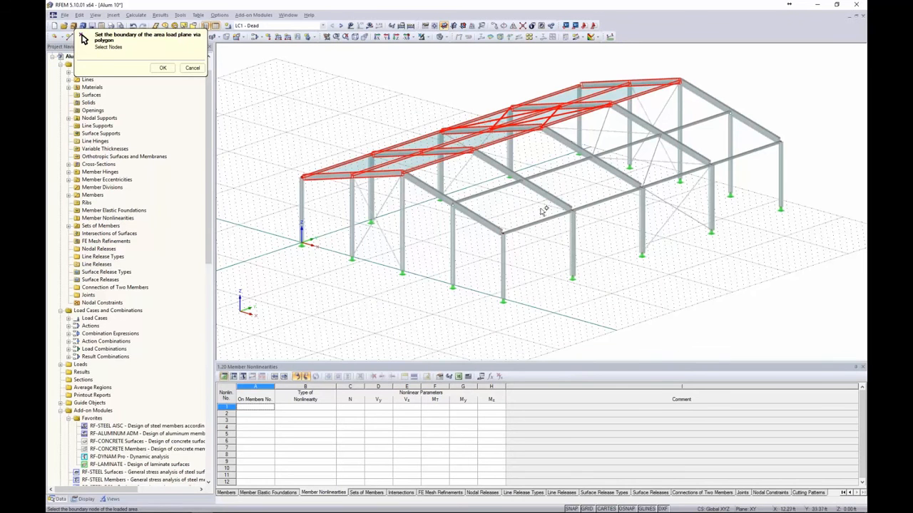
Outline the right roof slope load plane and return to the conversion settings
ctrl+middle_drag(514, 209, 492, 226)
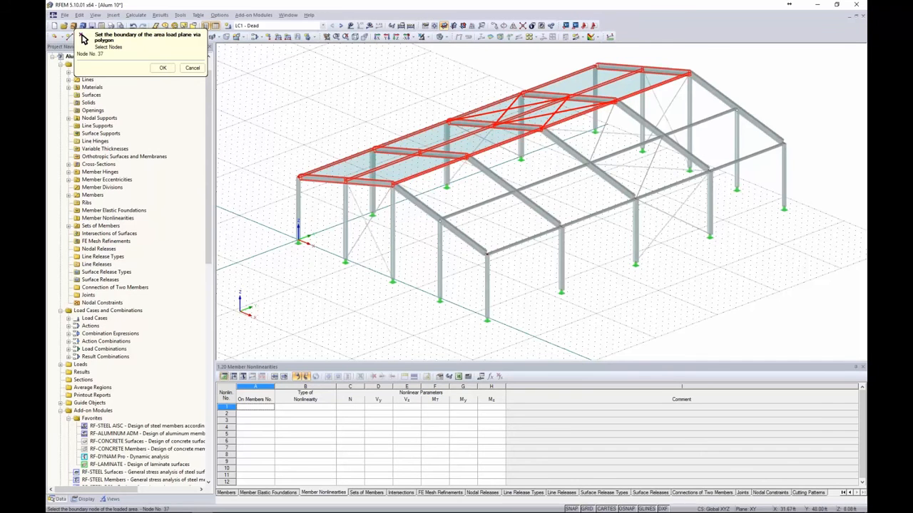
click(785, 144)
click(487, 253)
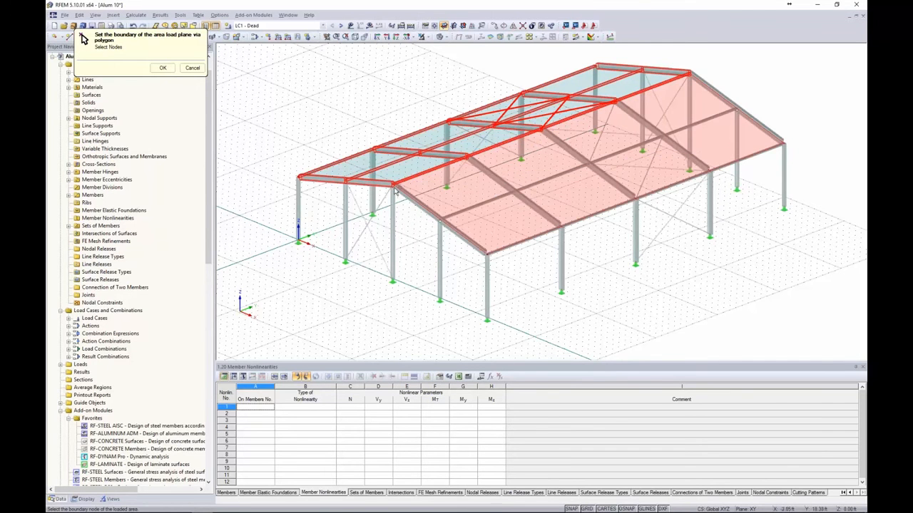
click(393, 183)
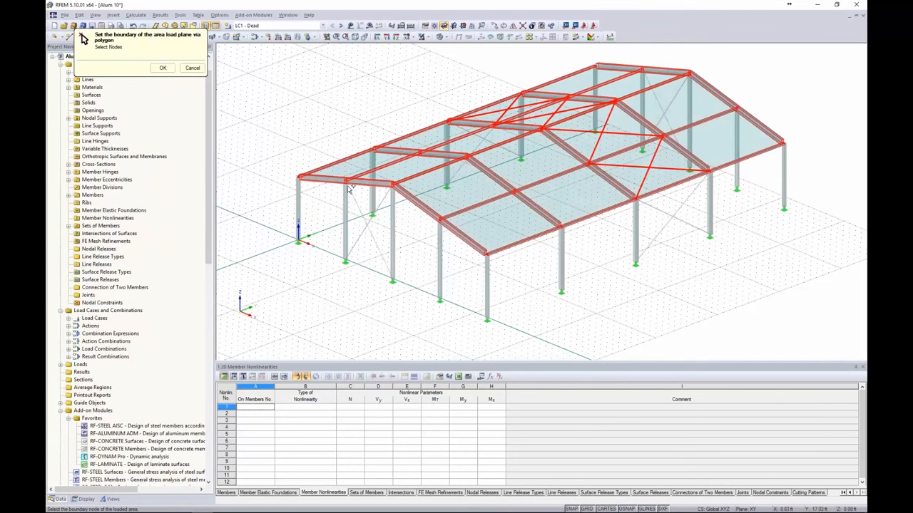
click(162, 68)
drag(401, 101, 254, 67)
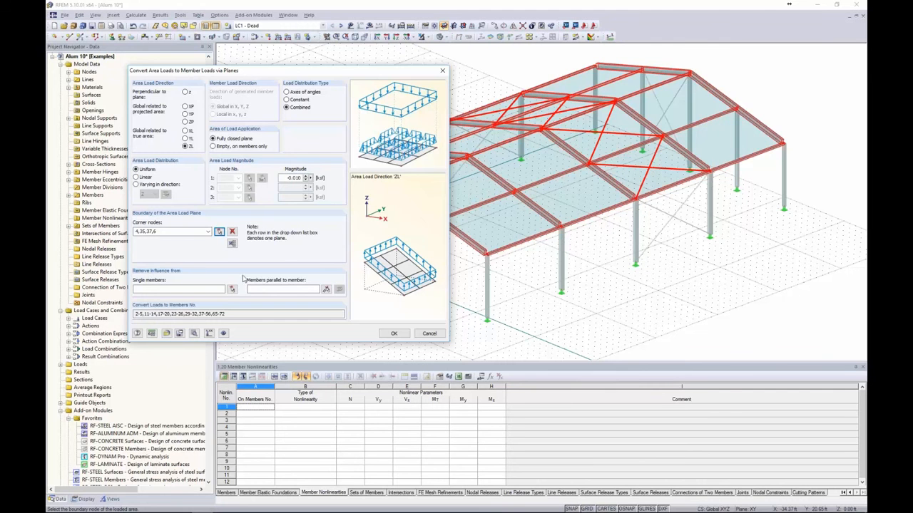
Exclude eave, ridge and roof bracing members 49, 67, 68, 71, 72, then convert the roof load
click(326, 288)
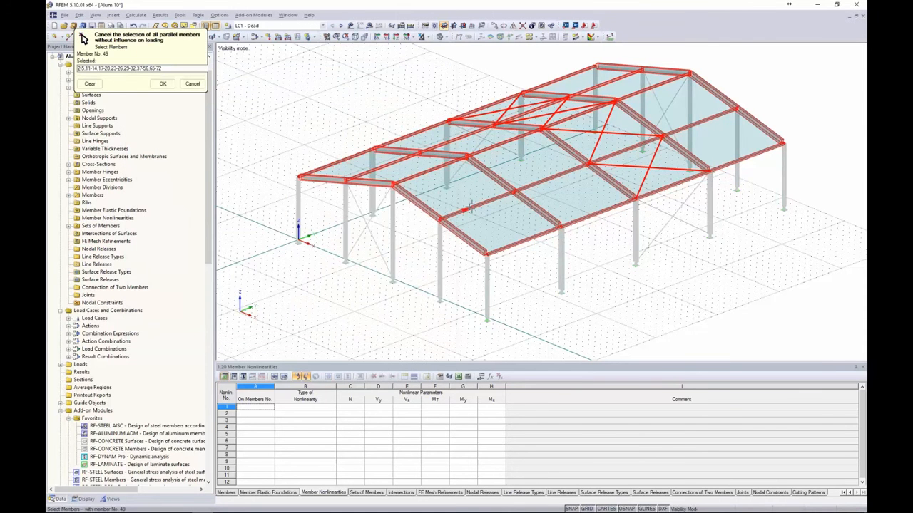
click(471, 207)
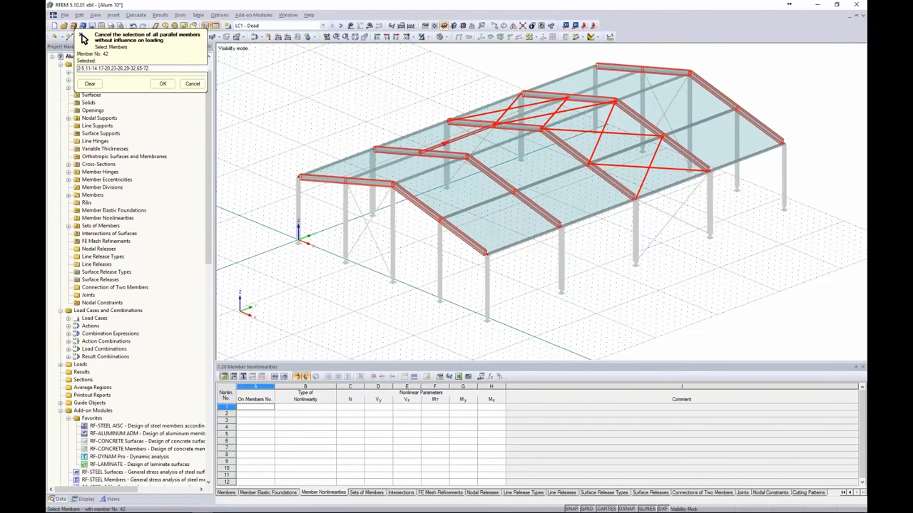
click(652, 165)
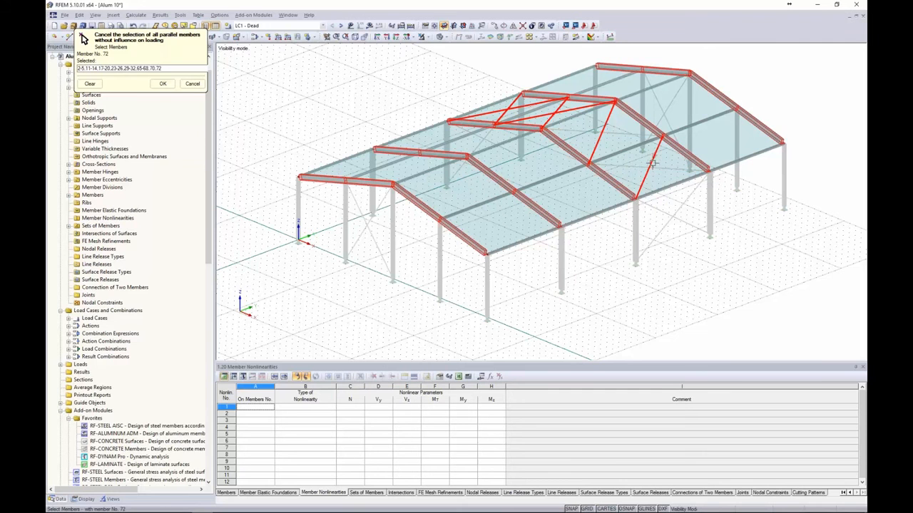
click(653, 162)
click(573, 110)
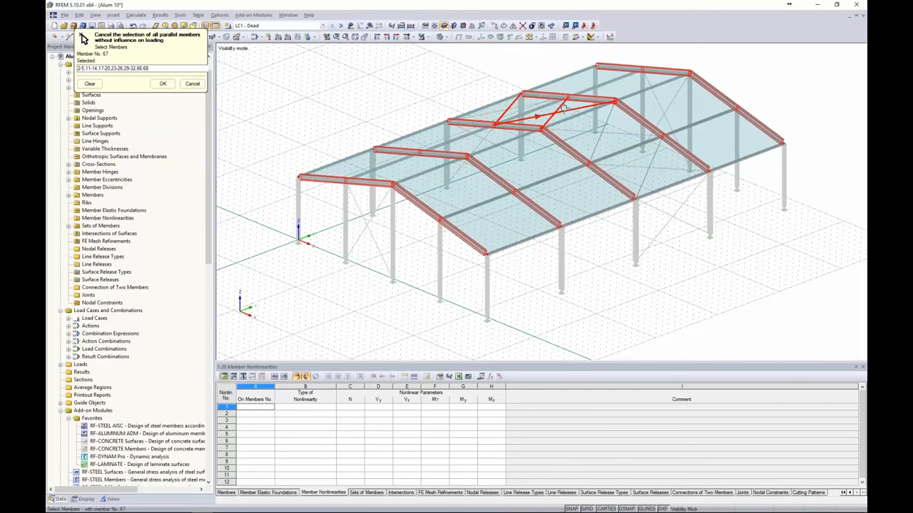
click(563, 108)
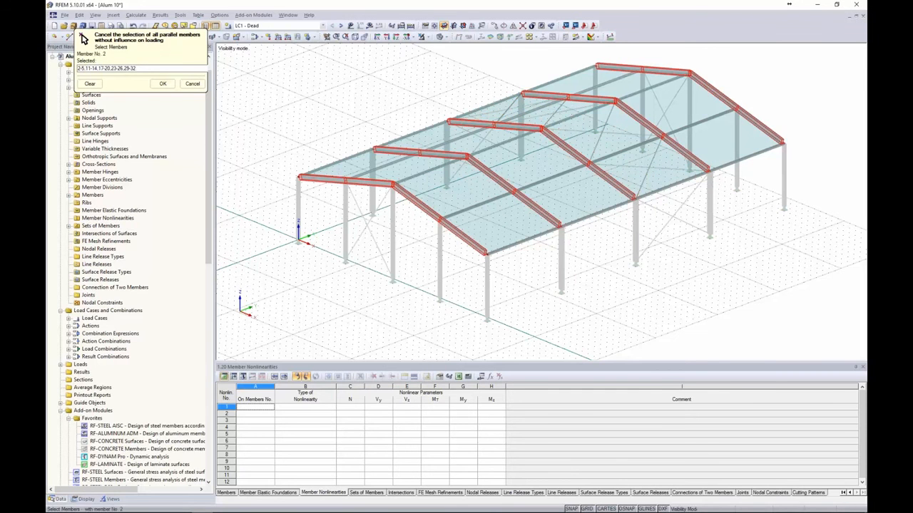
click(162, 83)
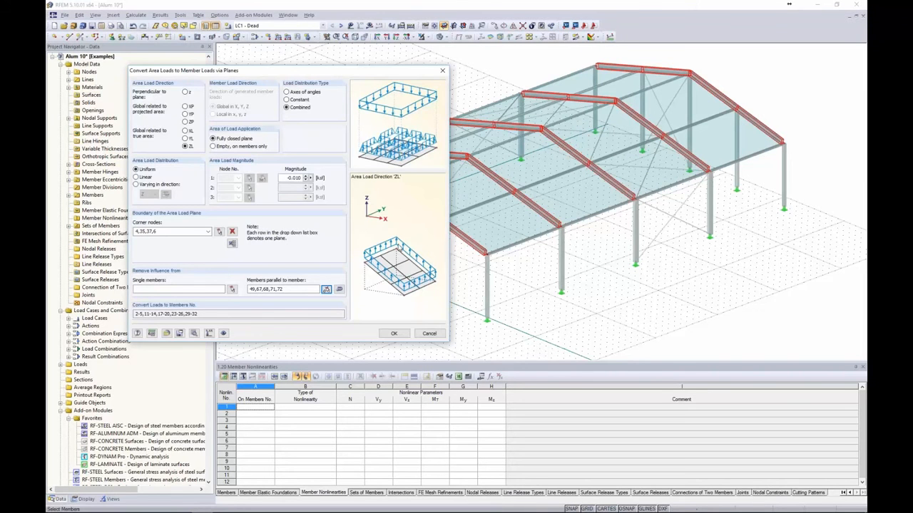
click(394, 335)
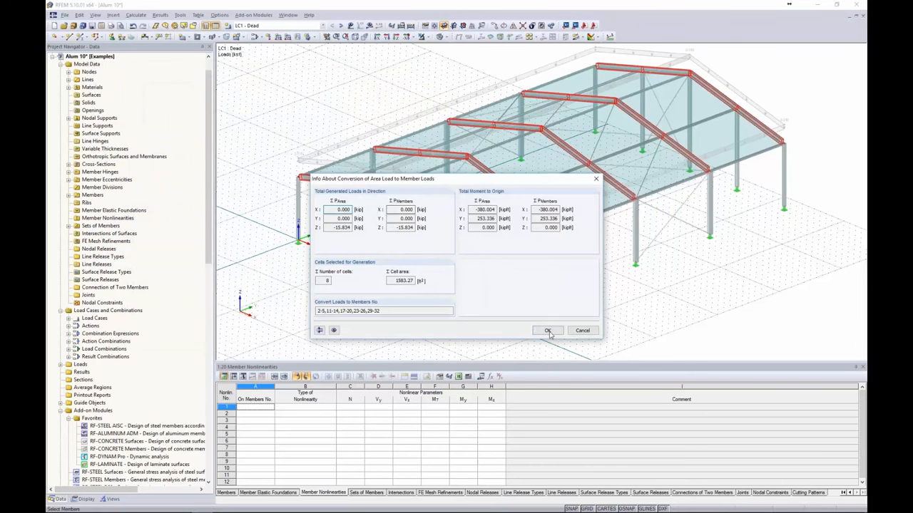
Show LC1's converted roof load as separate member loads on the rafters, then switch to LC2 - Wind 1
click(547, 331)
ctrl+middle_drag(370, 127, 412, 124)
right_click(412, 127)
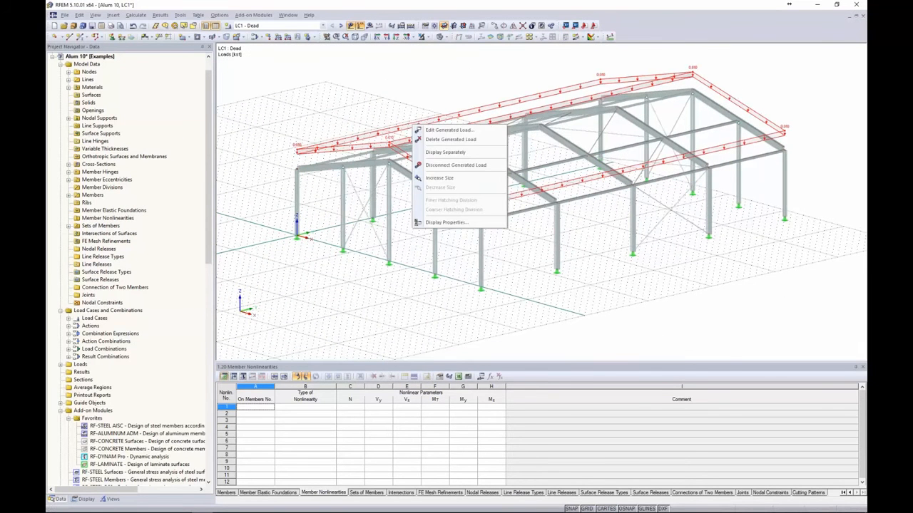
click(456, 155)
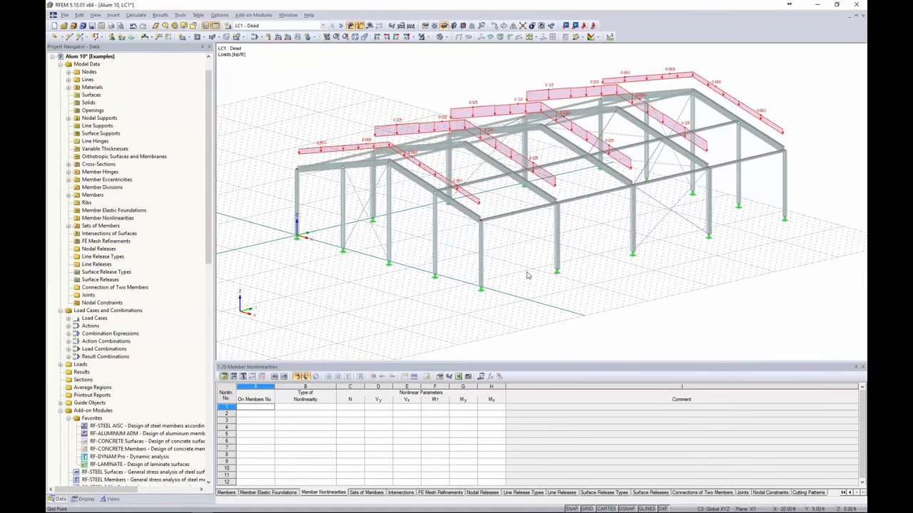
ctrl+middle_drag(519, 256, 670, 105)
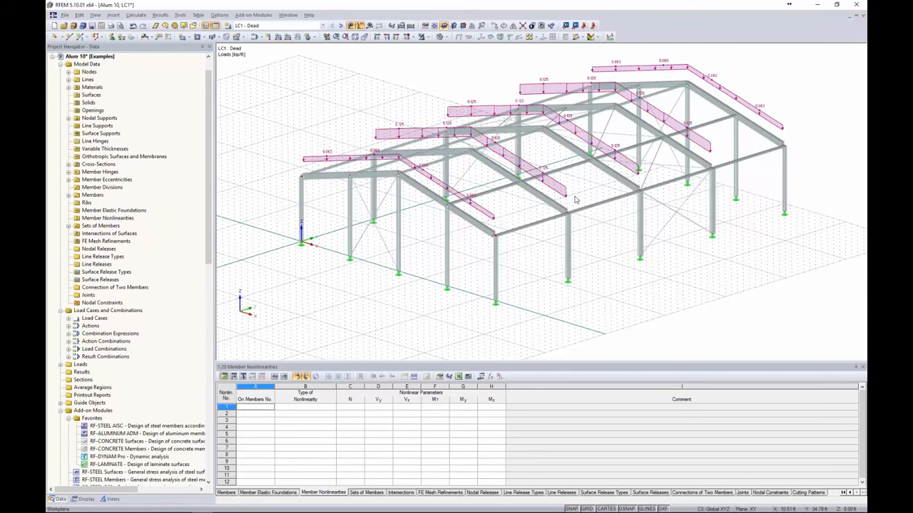
click(341, 26)
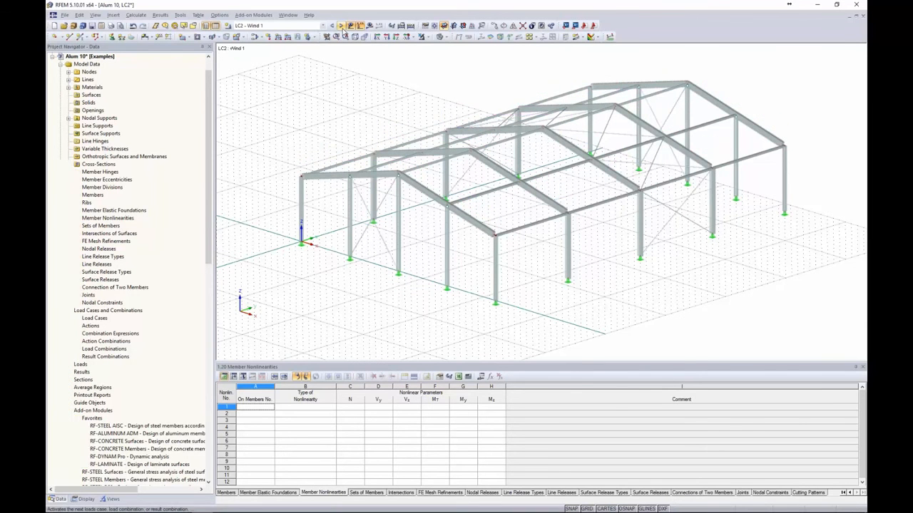
Start the ASCE/SEI 7-10 wind load generator for vertical walls with roof
click(181, 15)
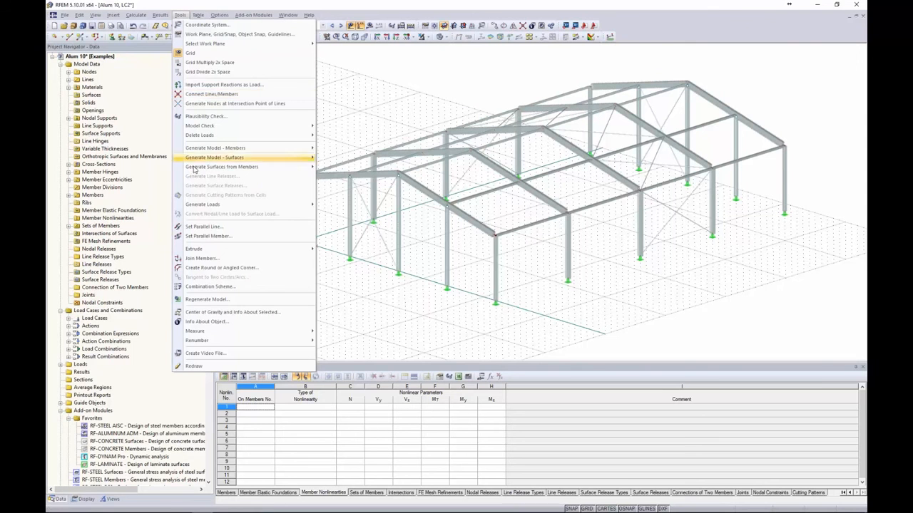
mouse_move(204, 207)
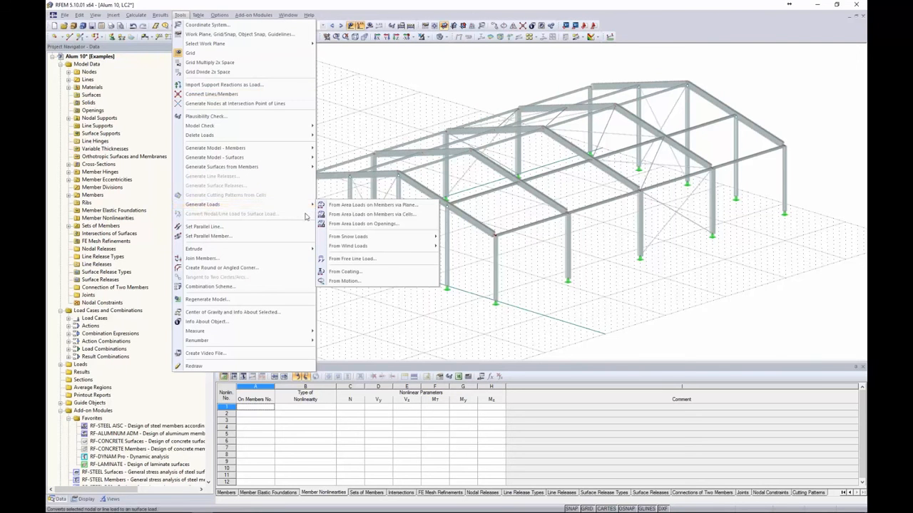
mouse_move(356, 246)
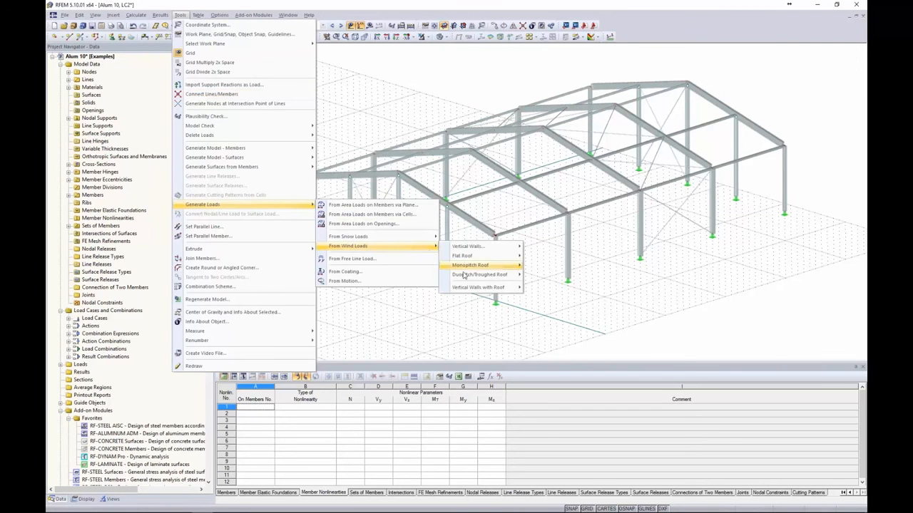
mouse_move(497, 288)
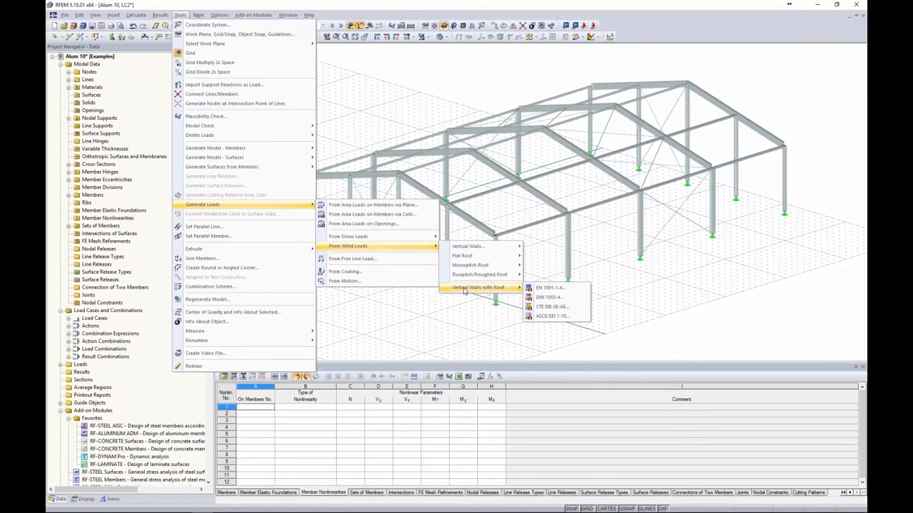
click(541, 317)
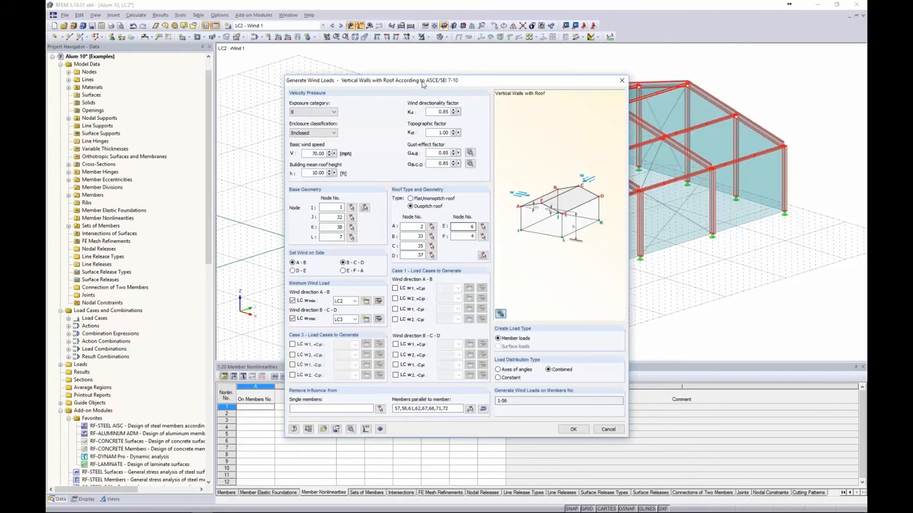
drag(422, 83, 351, 51)
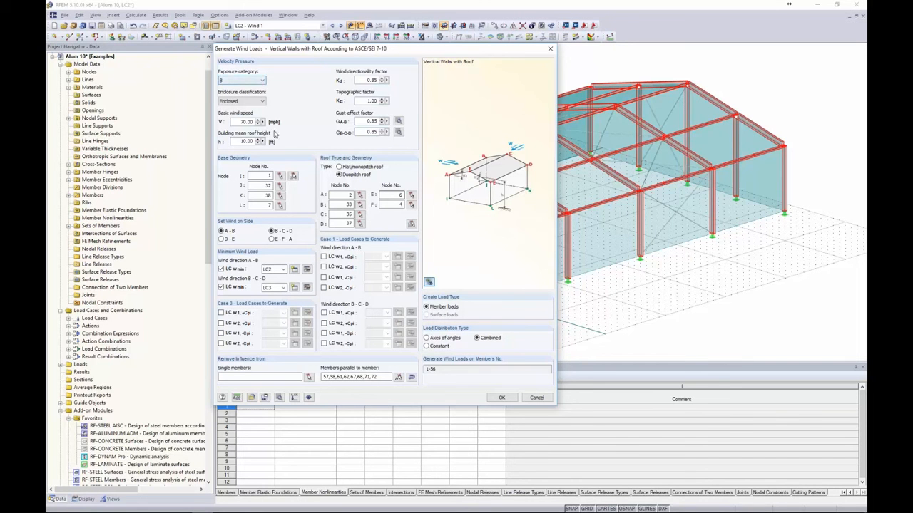
Set exposure category B, Enclosed building, 70 mph basic wind speed, and re-enter the mean roof height
click(258, 82)
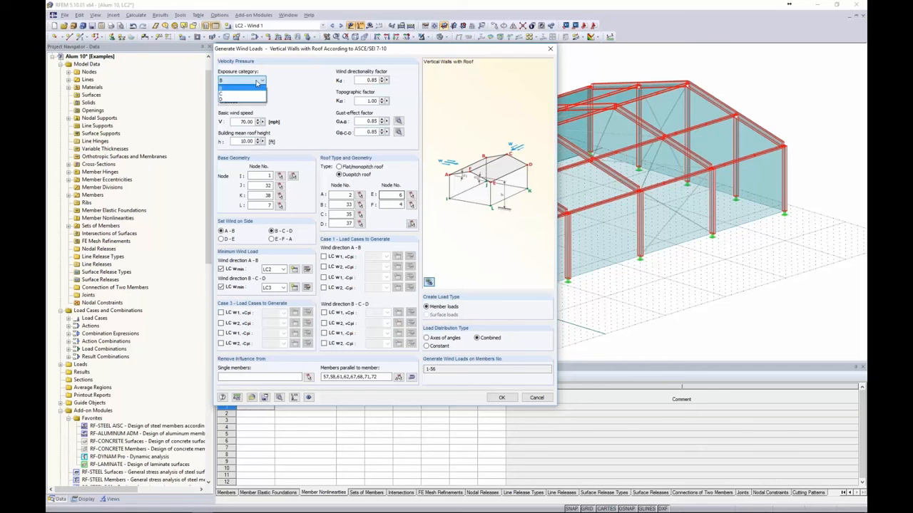
click(258, 88)
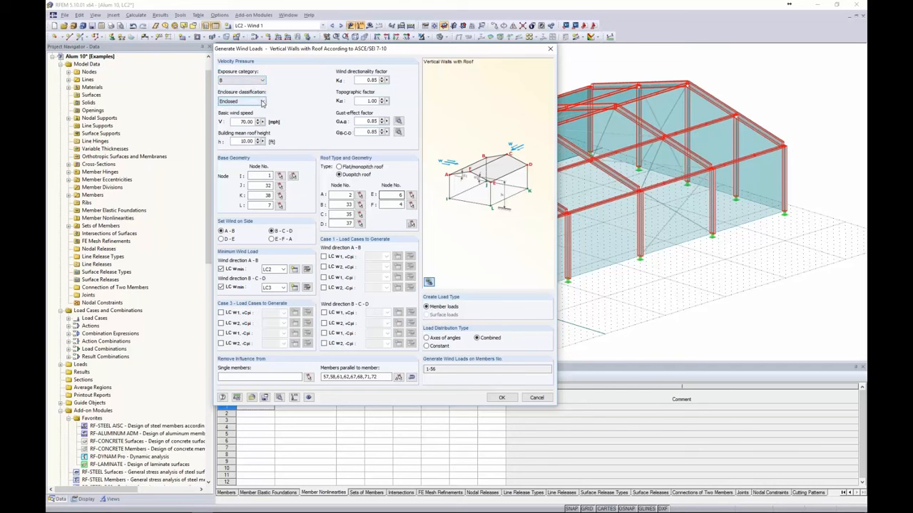
click(261, 102)
click(263, 112)
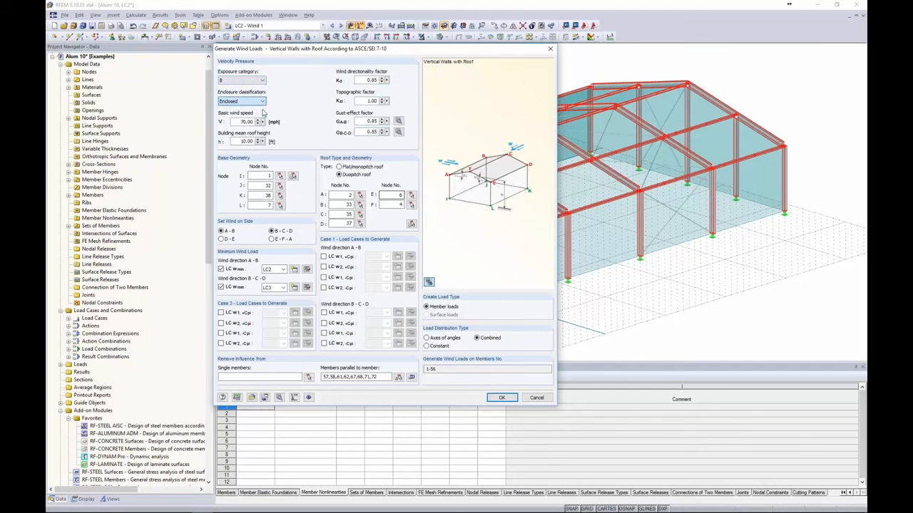
double_click(241, 121)
text(70)
double_click(235, 141)
text(8)
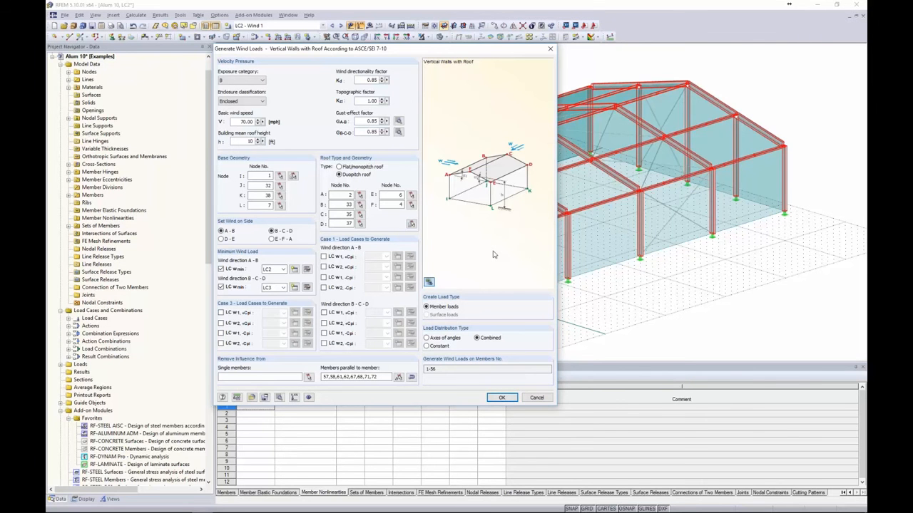
Pick base nodes I–L and roof nodes 2, 33, 35, 37, 6, 4, then empty the parallel-members list
click(293, 176)
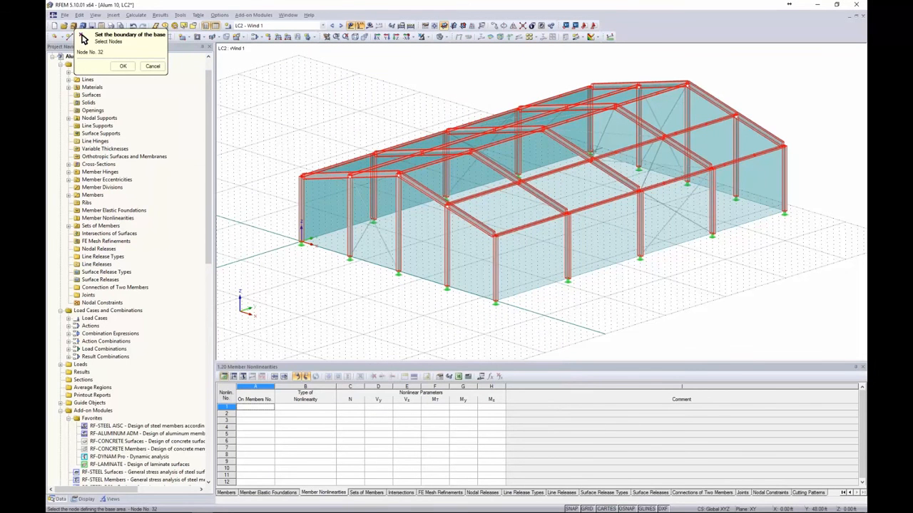
click(773, 210)
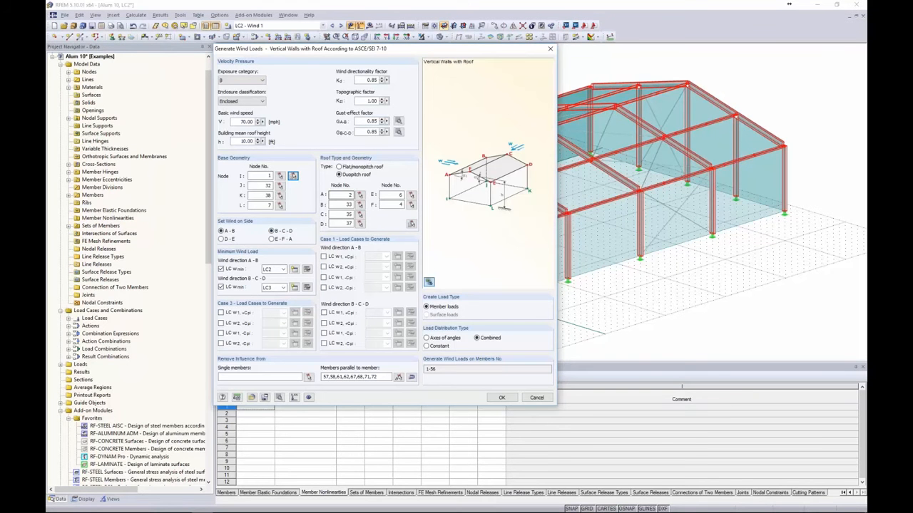
click(412, 225)
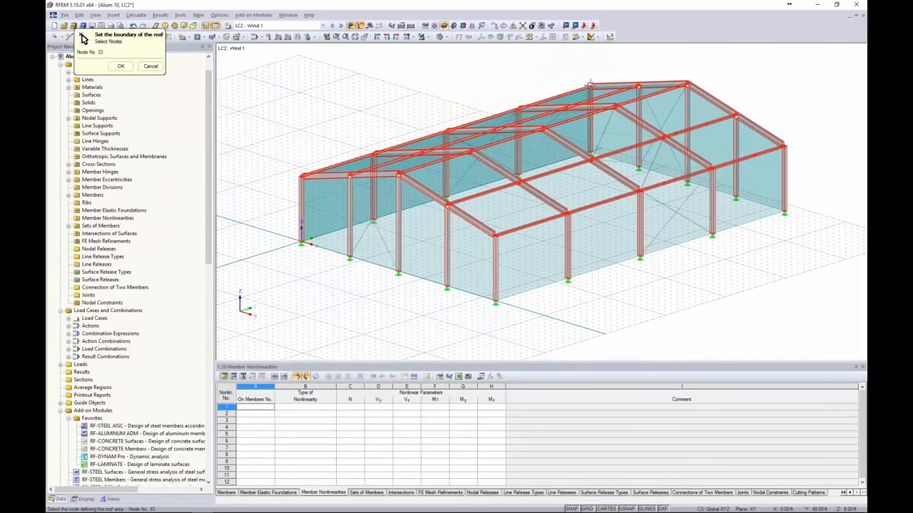
click(690, 81)
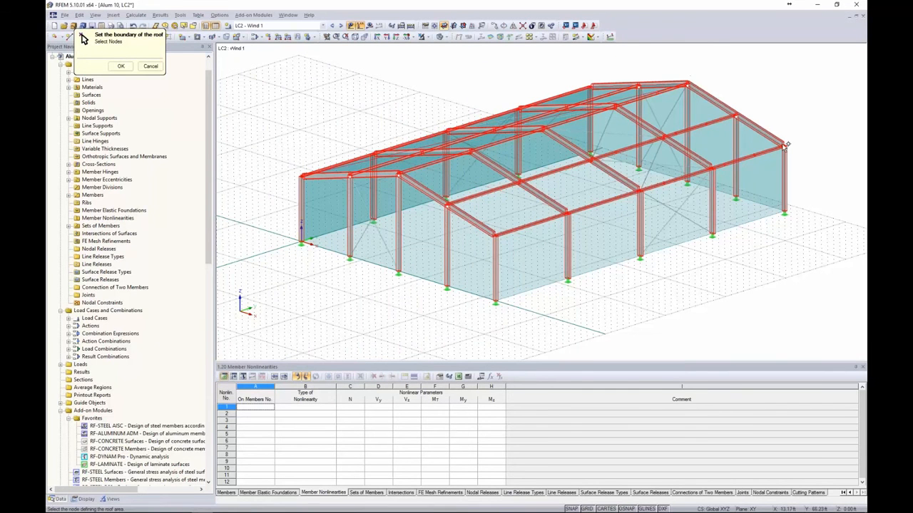
click(786, 146)
click(492, 235)
click(400, 175)
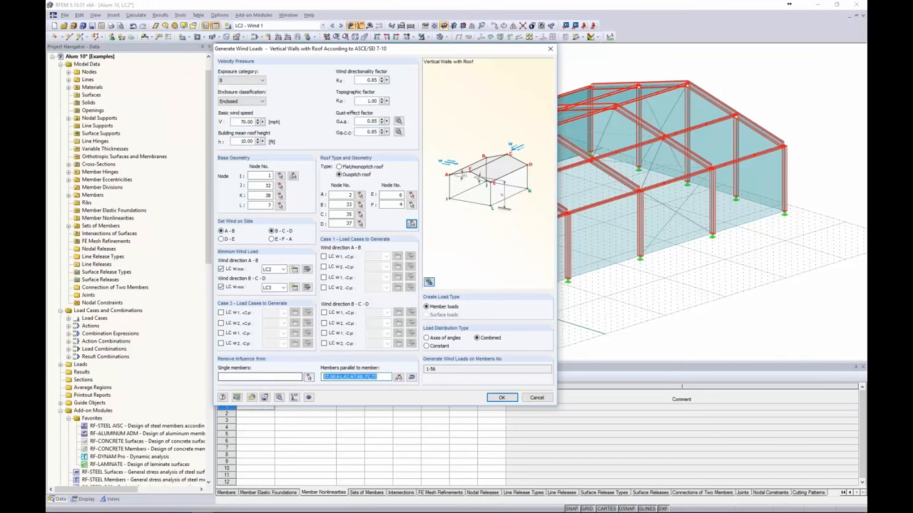
key(Delete)
drag(463, 50, 417, 50)
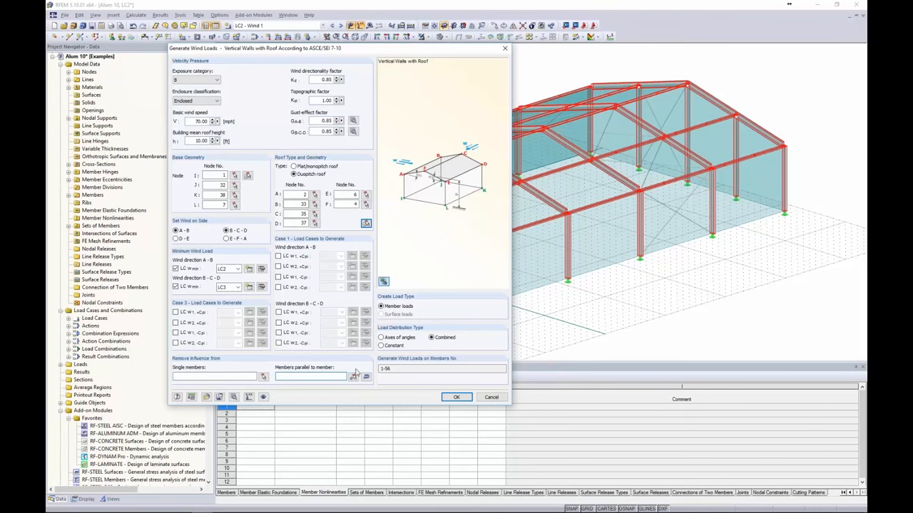
Set bracing members 59-62, 67, 68, 71, 72 as parallel to the wind, leaving loads on members 1-56
click(352, 377)
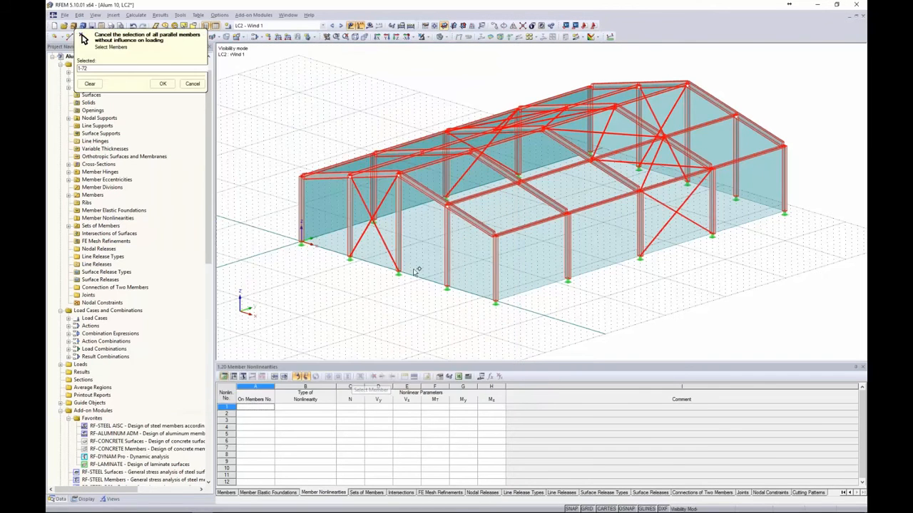
click(381, 234)
click(381, 204)
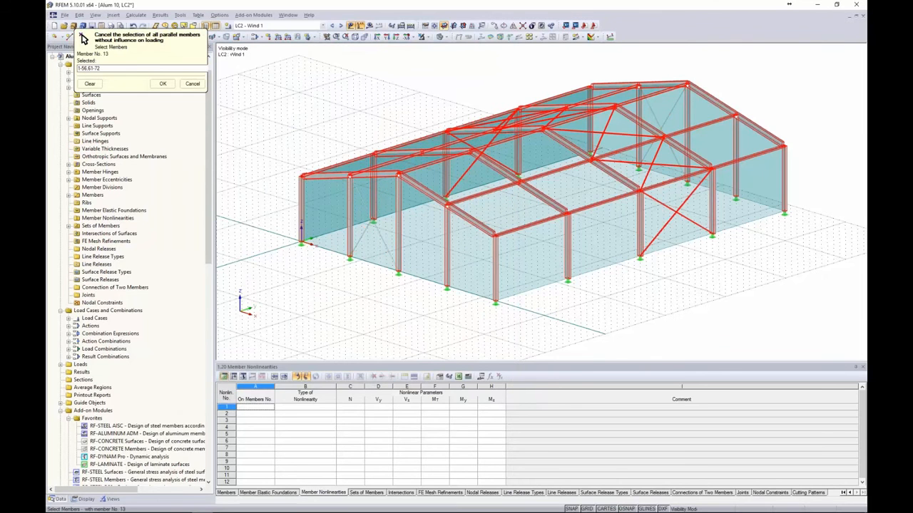
click(666, 206)
click(684, 196)
click(660, 165)
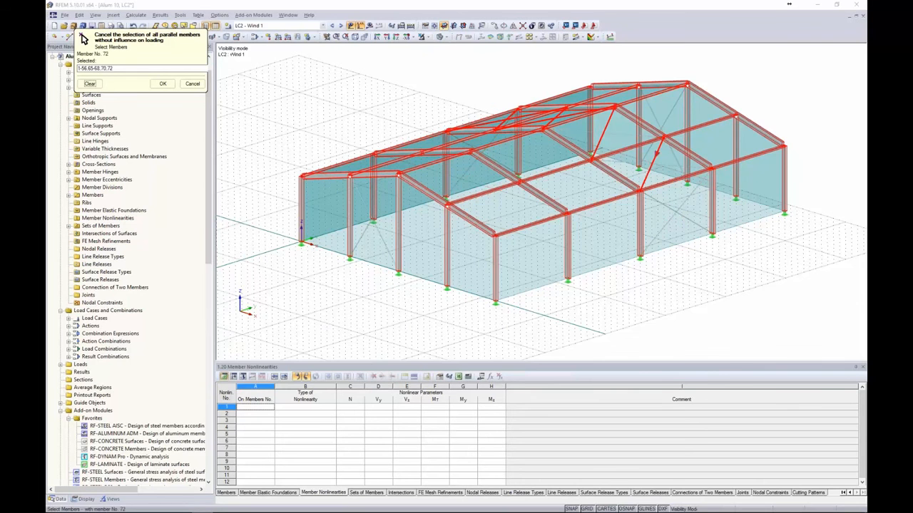
click(648, 173)
ctrl+middle_drag(553, 174, 592, 203)
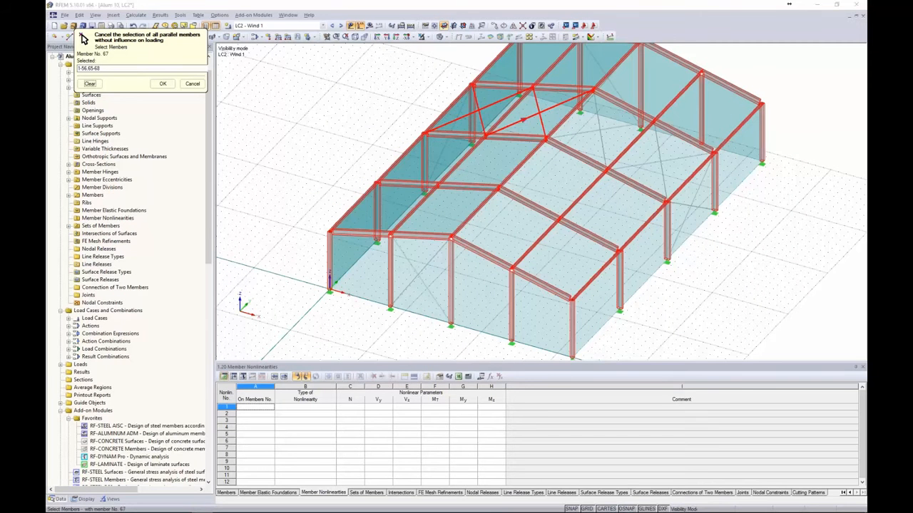
click(492, 105)
click(529, 117)
click(536, 103)
ctrl+middle_drag(421, 246, 378, 214)
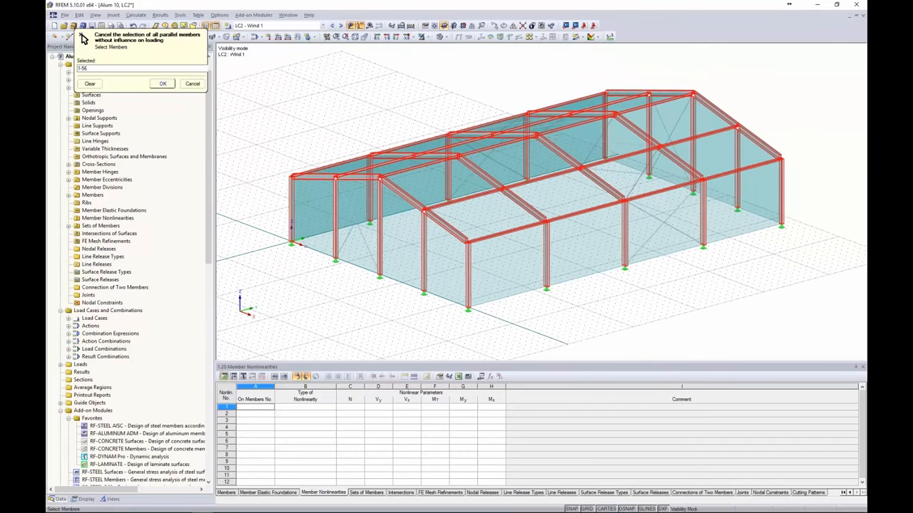
click(163, 83)
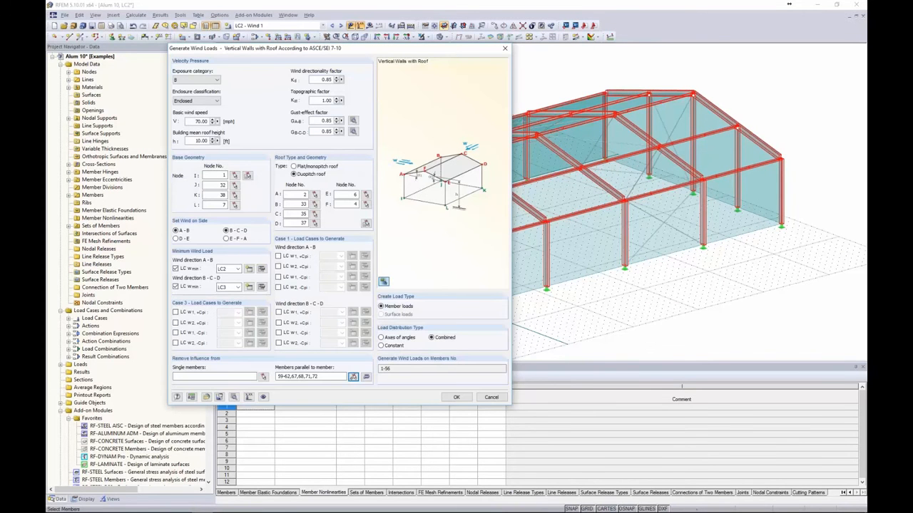
Generate the wind loads, keep LC2 Wind 1 for direction A-B, switch the sketch to 3D, and regenerate
click(457, 397)
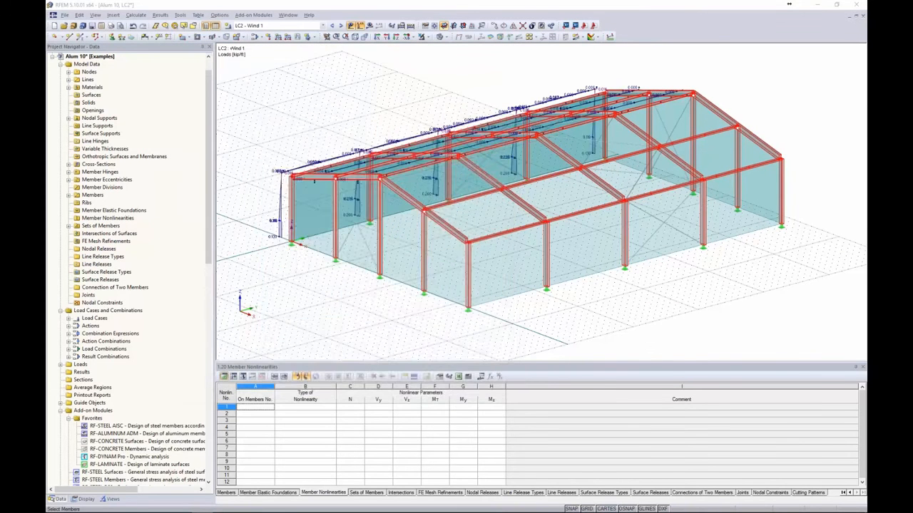
click(595, 385)
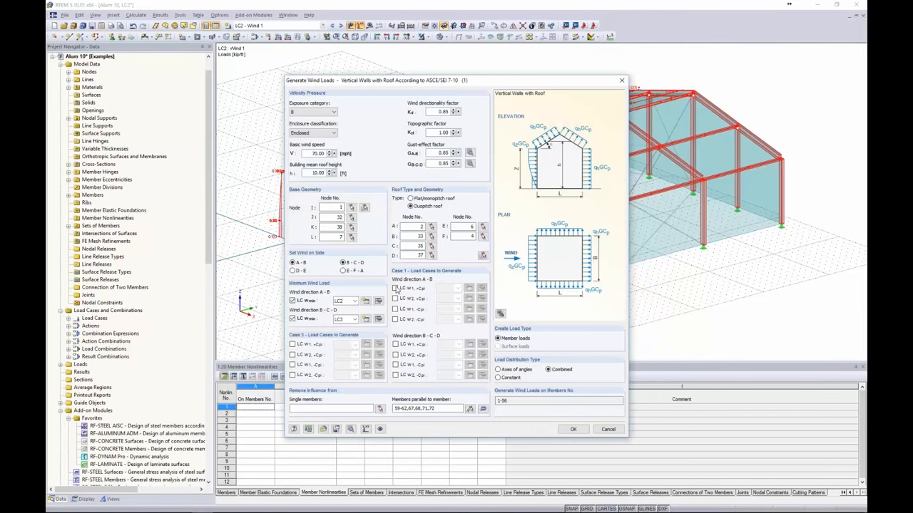
click(355, 301)
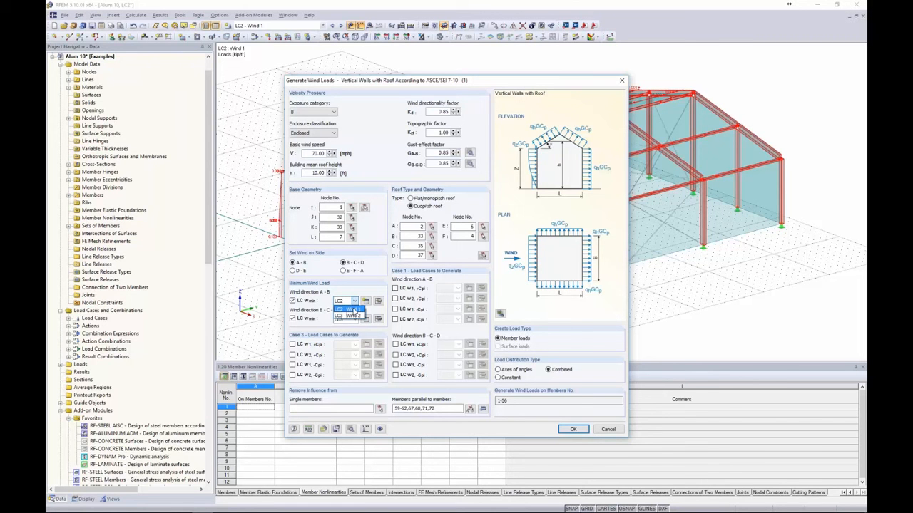
click(352, 309)
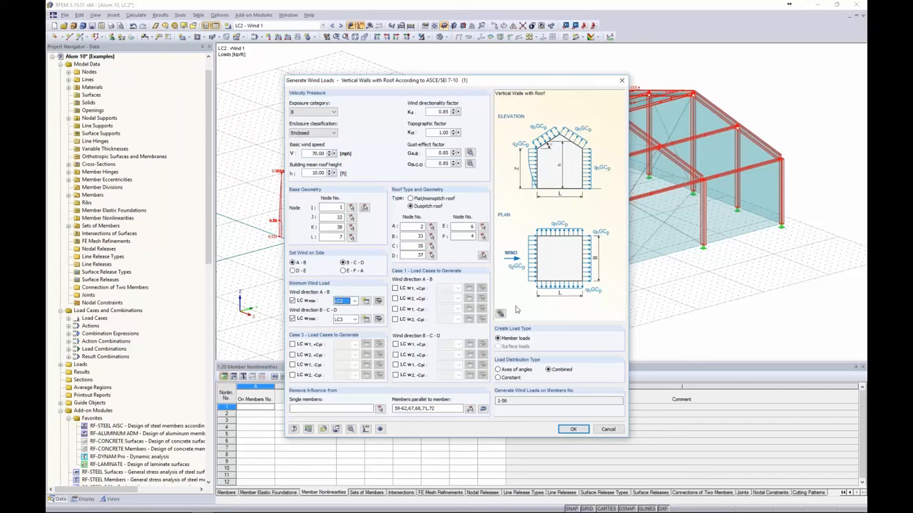
click(501, 314)
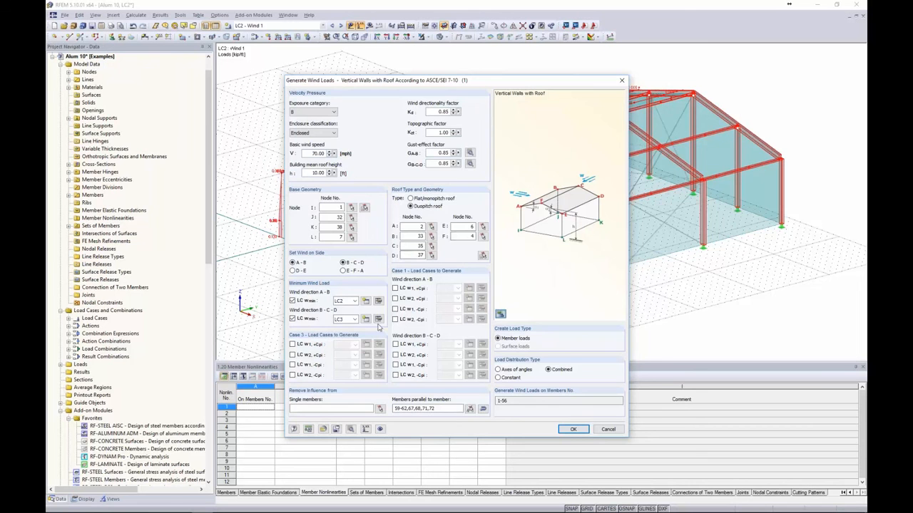
click(574, 430)
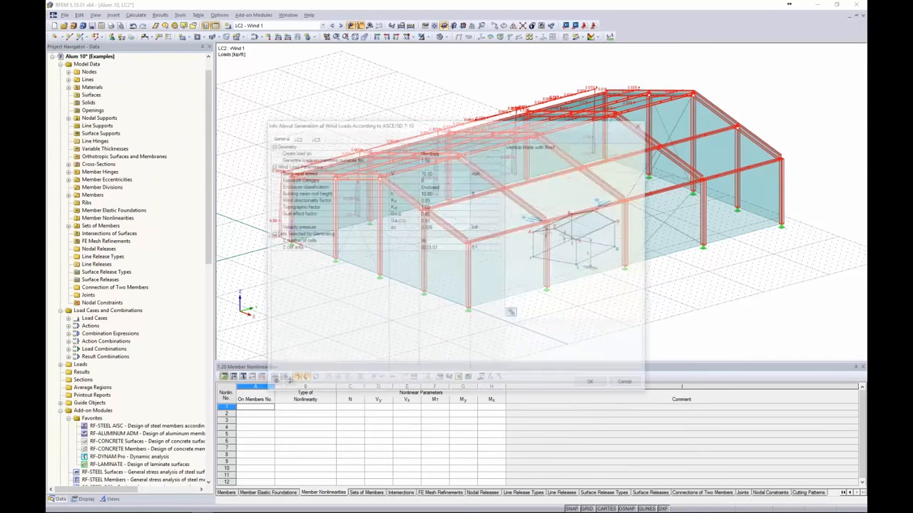
Show LC3 Wind 2's generated member loads separately with their values on the end-wall frame
click(596, 389)
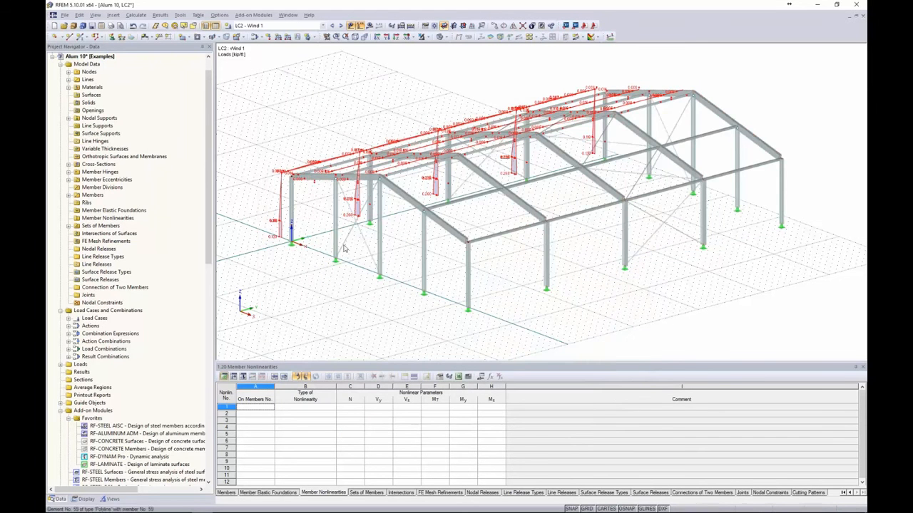
click(308, 184)
ctrl+middle_drag(309, 184, 333, 185)
click(340, 25)
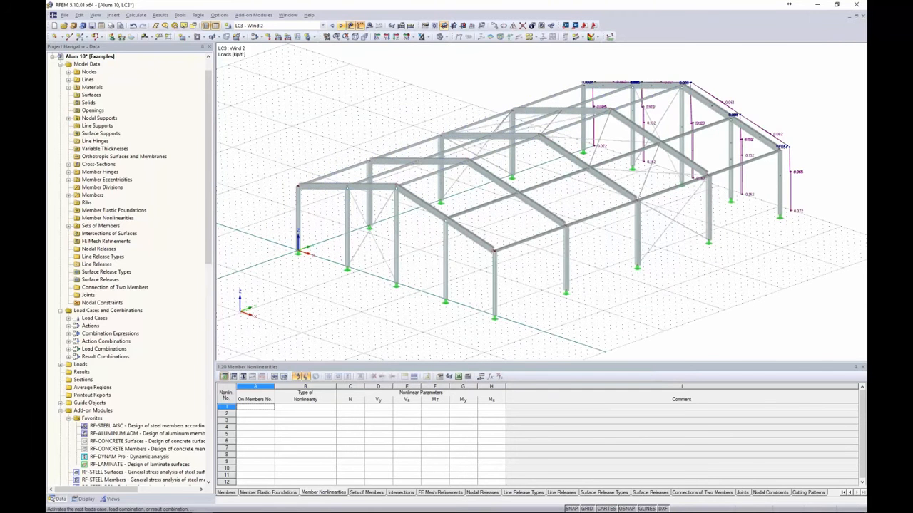
right_click(696, 152)
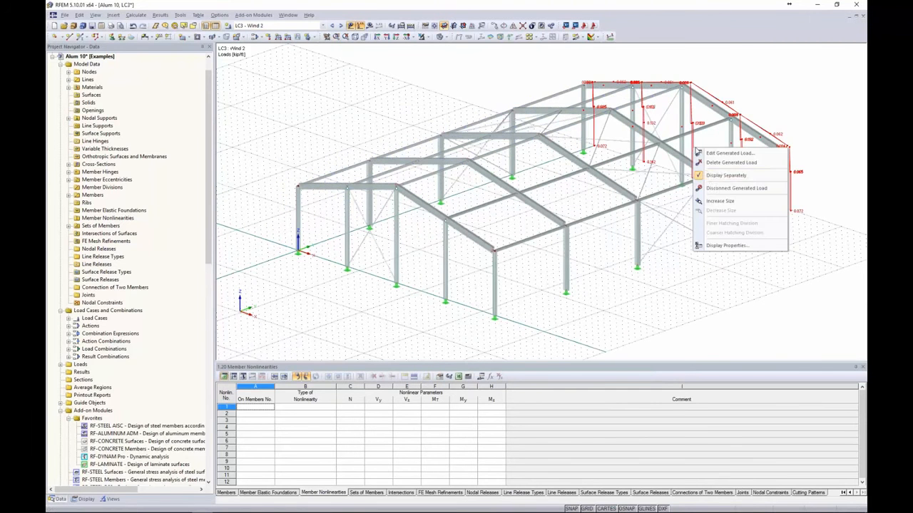
click(734, 178)
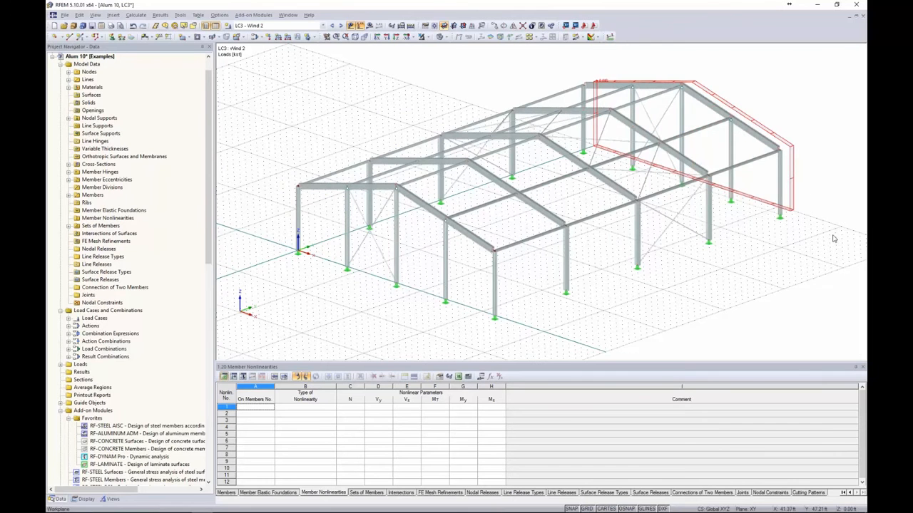
right_click(792, 182)
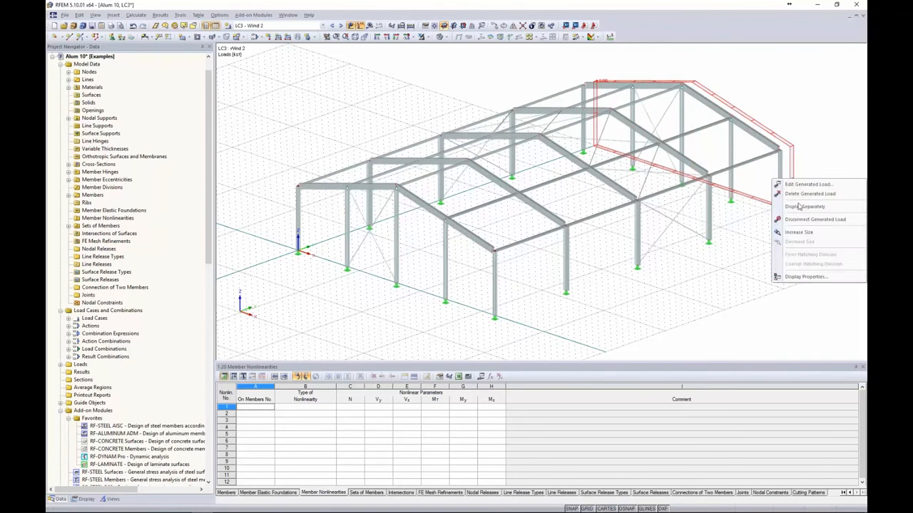
click(800, 207)
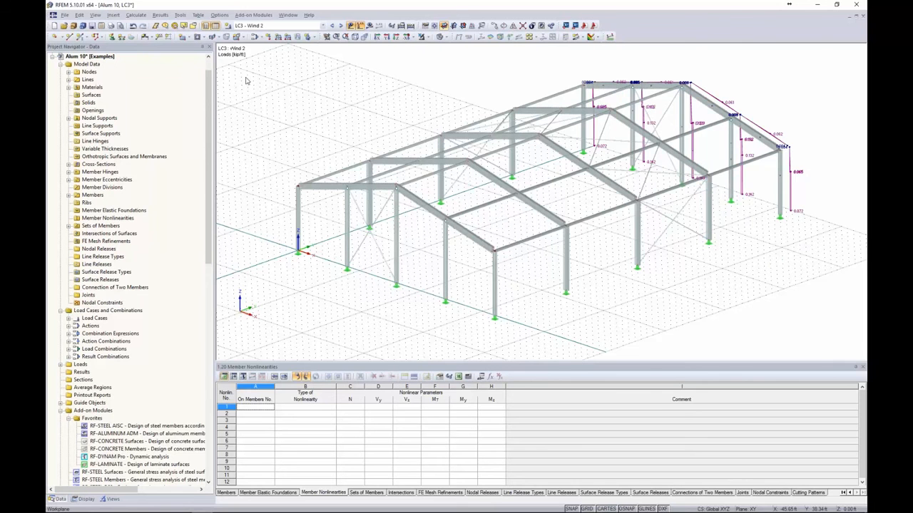
Step through combinations CO1 (1.4D) to CO4 (0.9D + W1), then bring up the ADM 2015 Chapter C slide
click(323, 25)
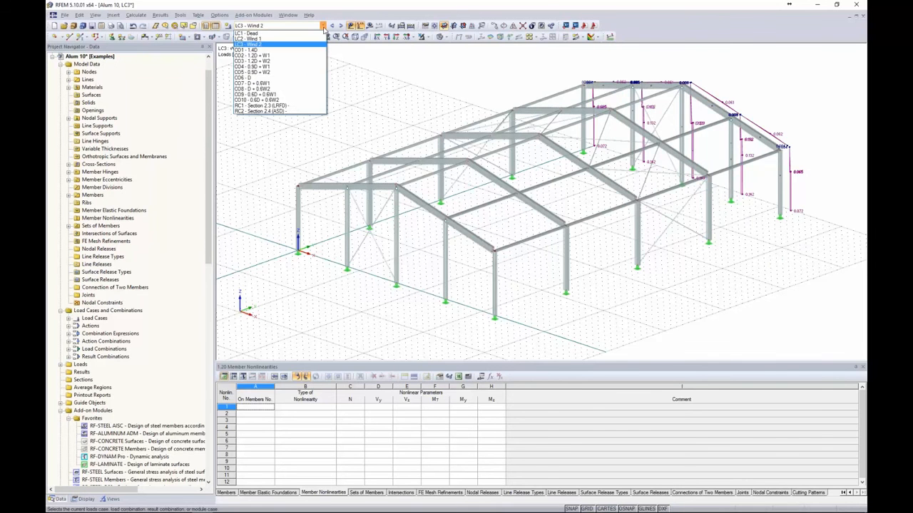
click(307, 50)
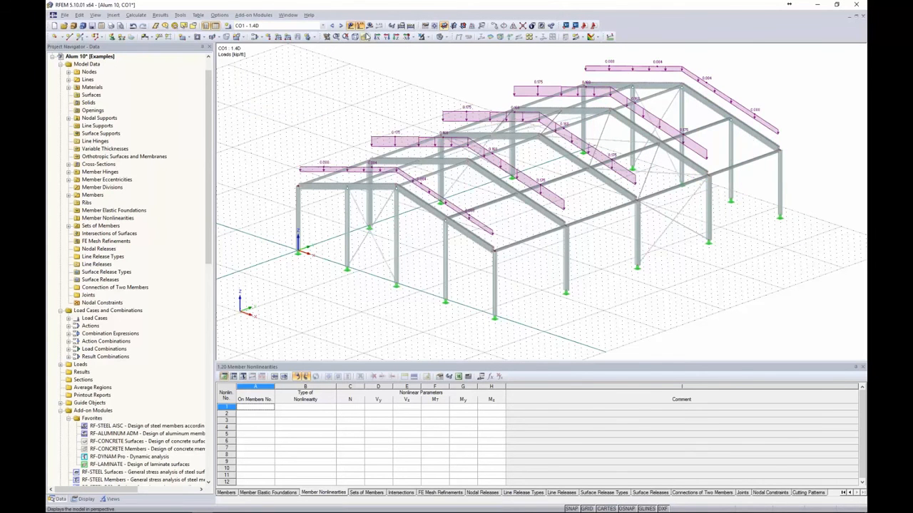
click(340, 26)
click(341, 25)
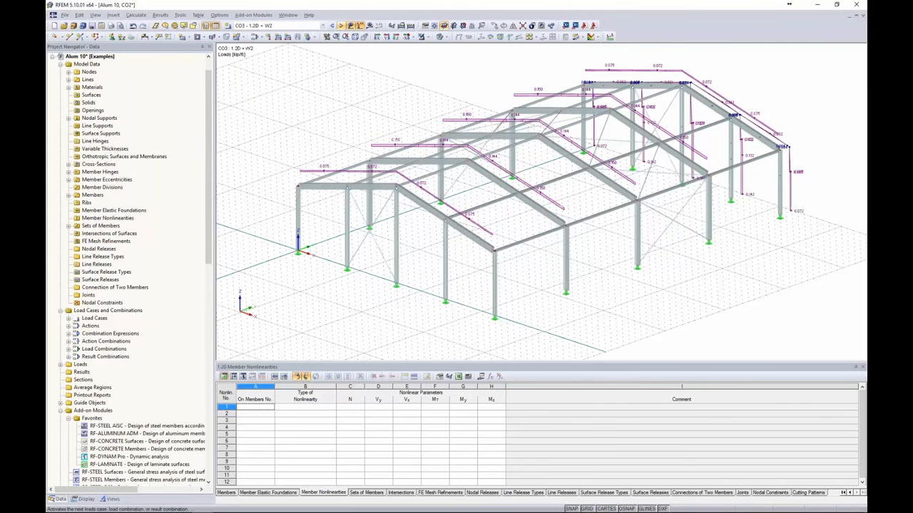
click(341, 25)
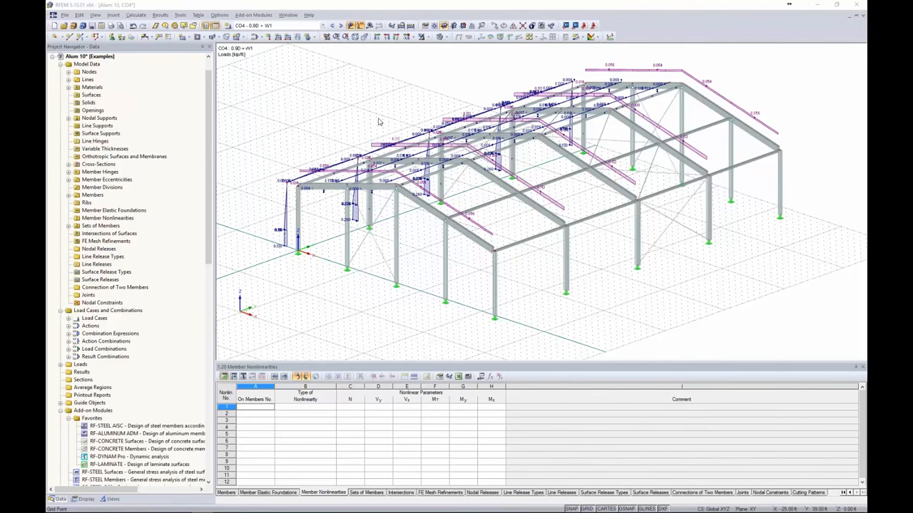
key(alt+Tab)
click(628, 185)
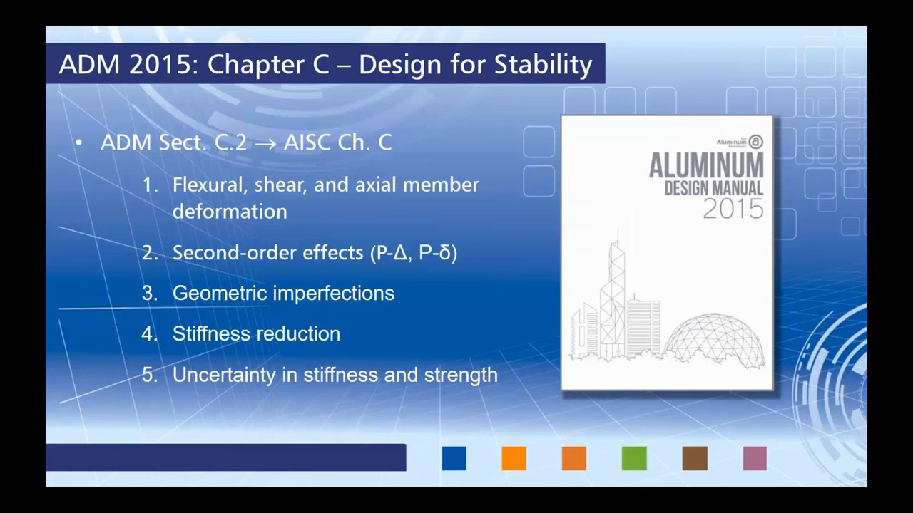
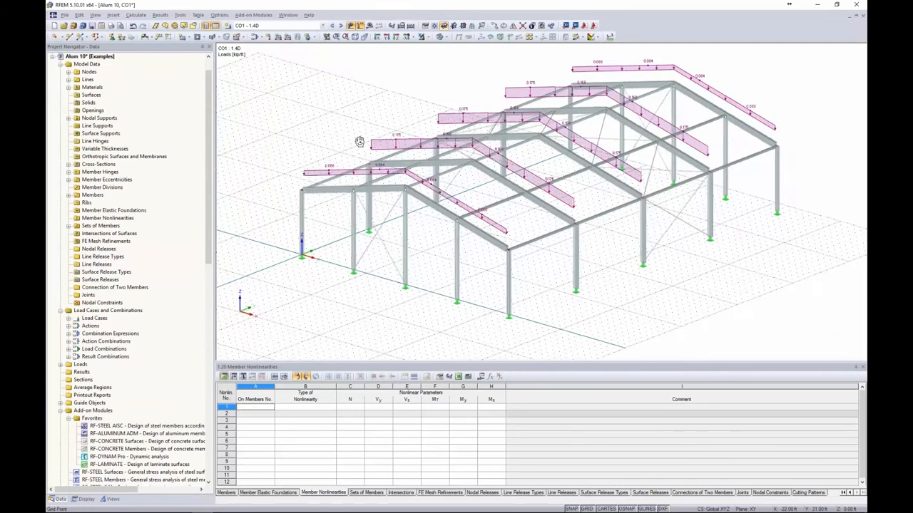
Hide the member loads and orbit the frame to the front XZ elevation
click(350, 27)
ctrl+middle_drag(352, 84, 485, 54)
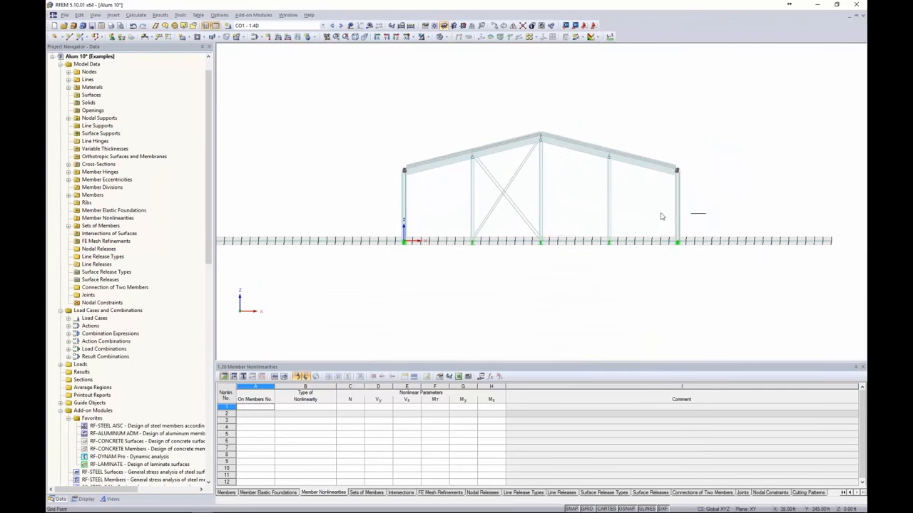
Window-select the frame, then deselect both X-bracings so only the columns stay selected
drag(706, 214, 388, 194)
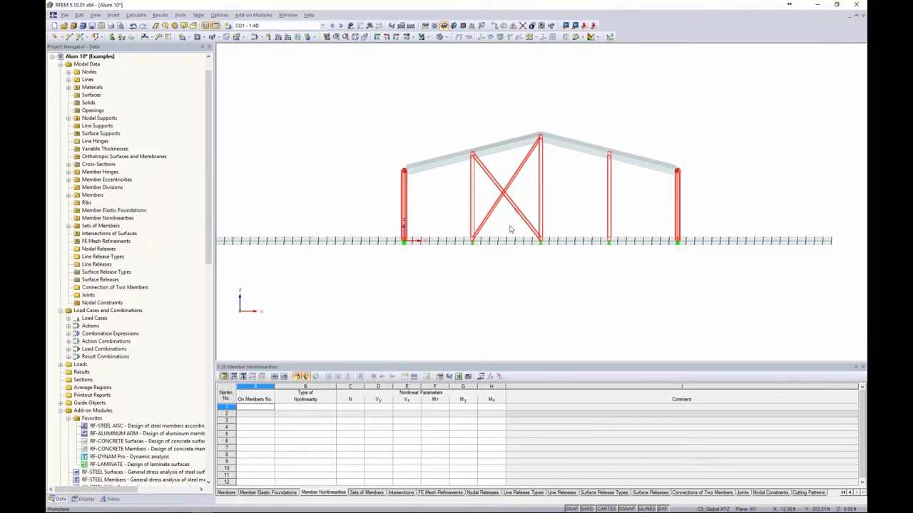
drag(510, 227, 489, 170)
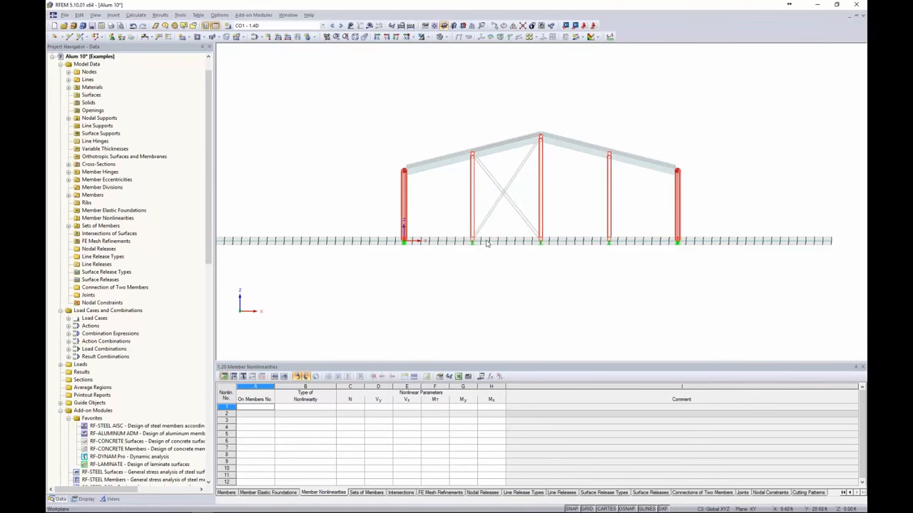
ctrl+middle_drag(488, 243, 826, 242)
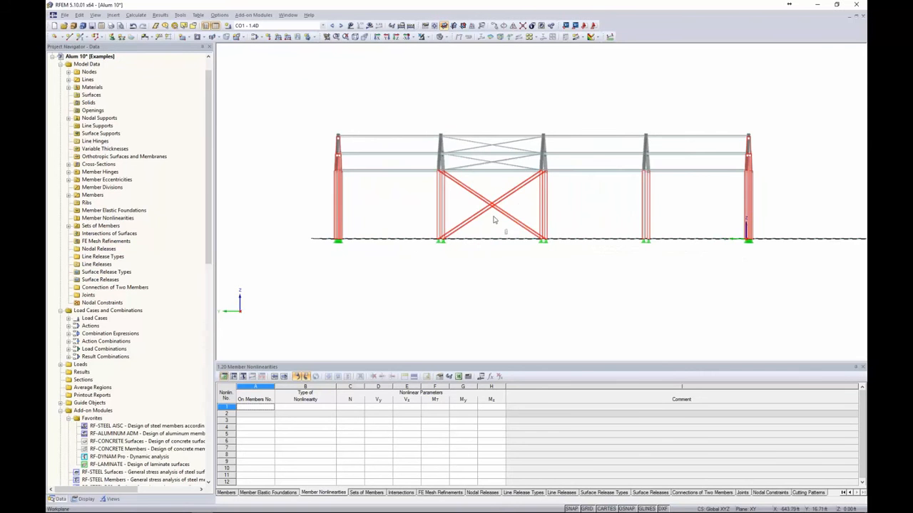
drag(507, 234, 483, 188)
ctrl+middle_drag(589, 263, 231, 294)
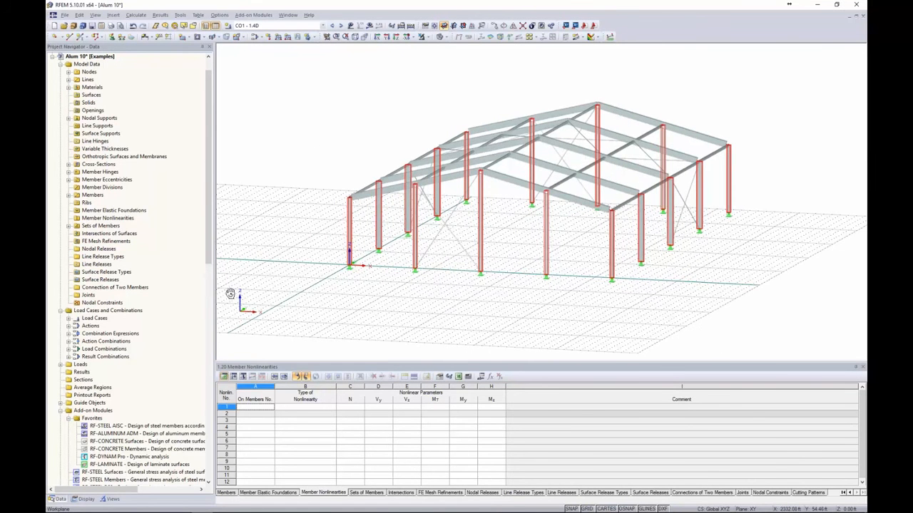
Show only the selected columns via Visibility by Selected Objects and pick the middle front column
click(429, 38)
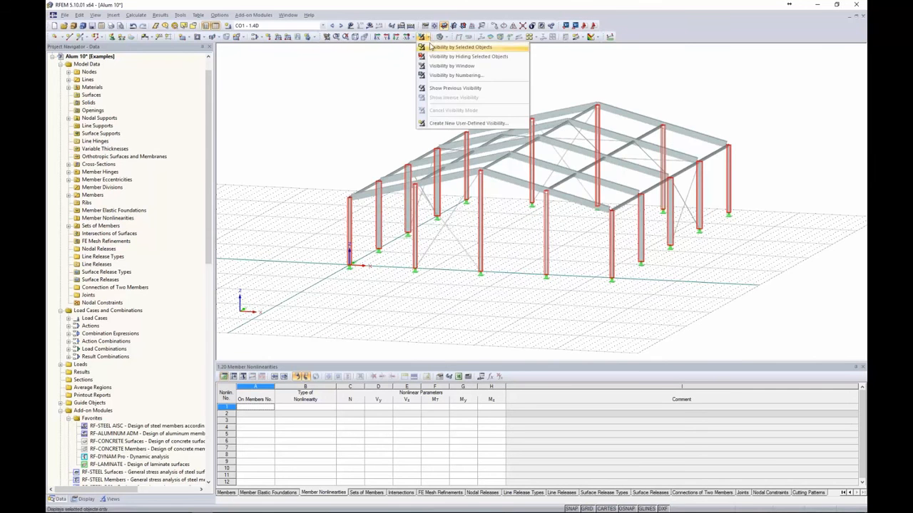
click(432, 48)
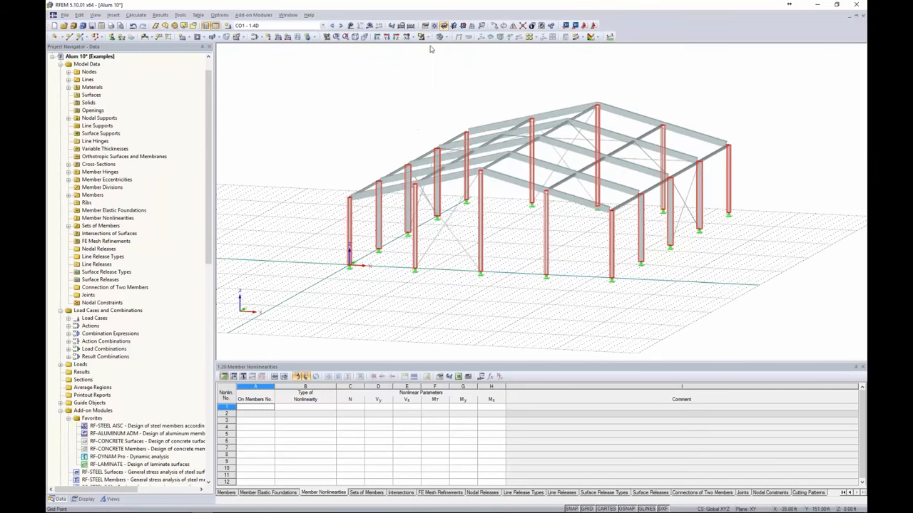
click(386, 109)
click(480, 214)
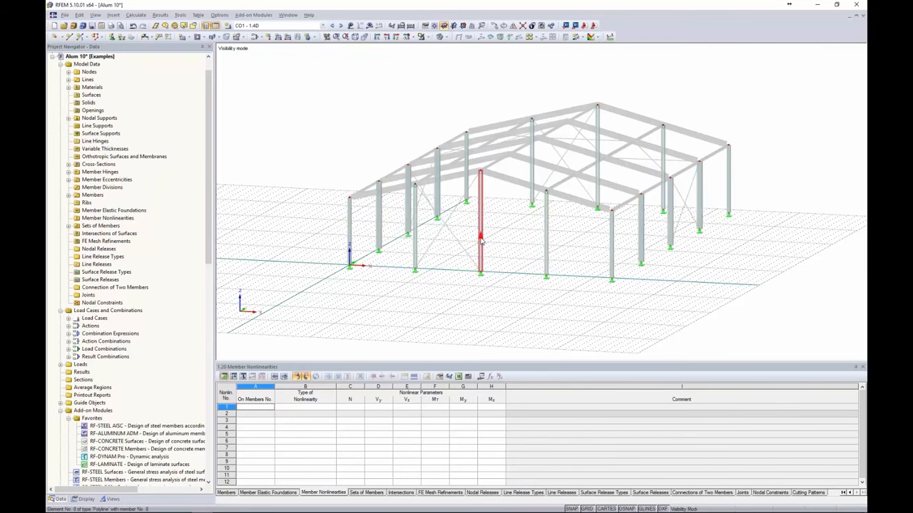
scroll(484, 222, up, 3)
Turn on local axis systems for all members and window-select the three middle columns
right_click(483, 210)
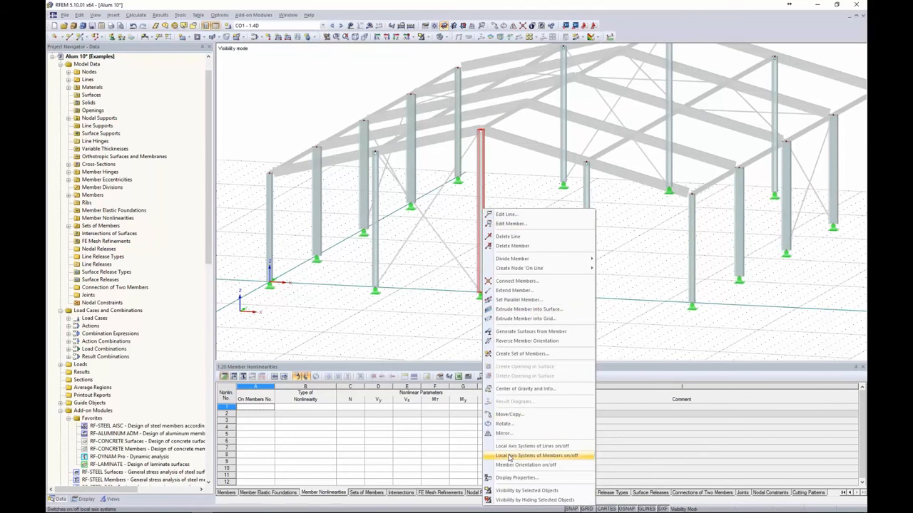
click(509, 456)
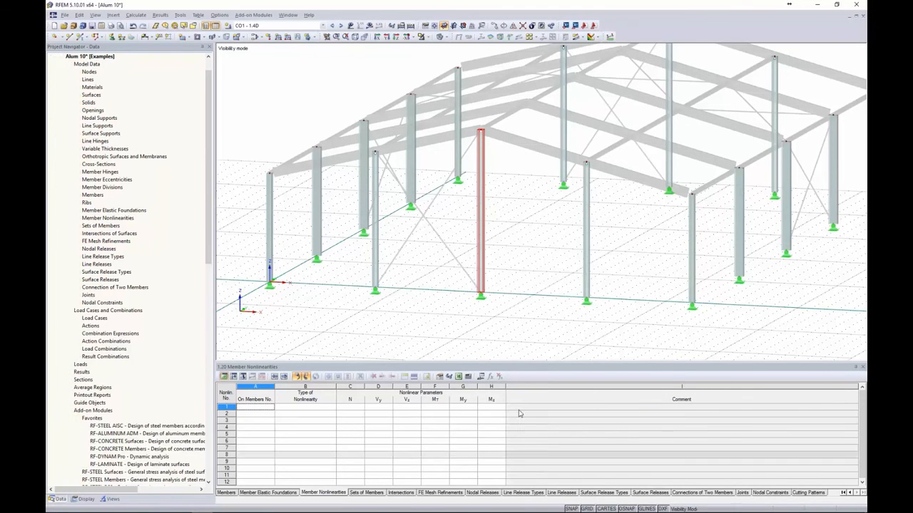
mouse_move(509, 280)
ctrl+middle_down()
mouse_move(525, 272)
mouse_move(507, 273)
ctrl+middle_up()
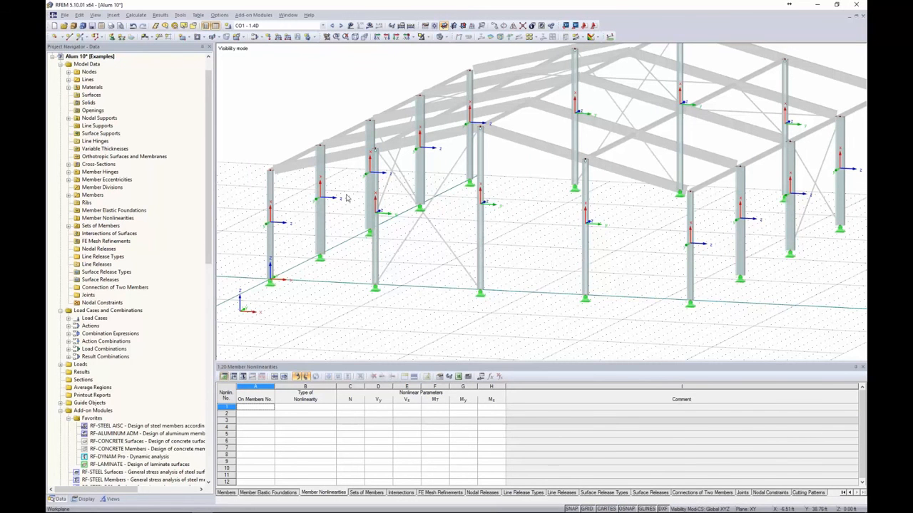
ctrl+middle_drag(411, 272, 488, 243)
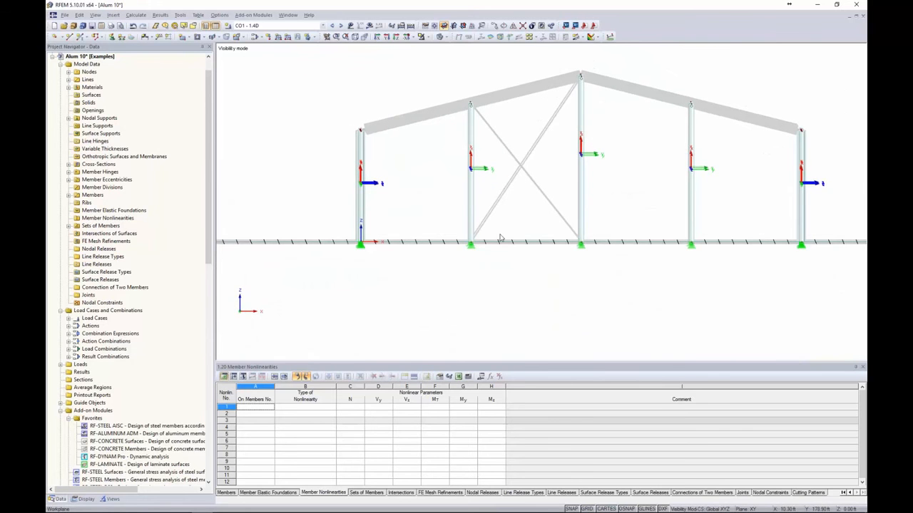
drag(723, 206, 440, 155)
Change member rotation angle β of the six middle columns (7-9, 34-36) from 90° to 0°
right_click(471, 168)
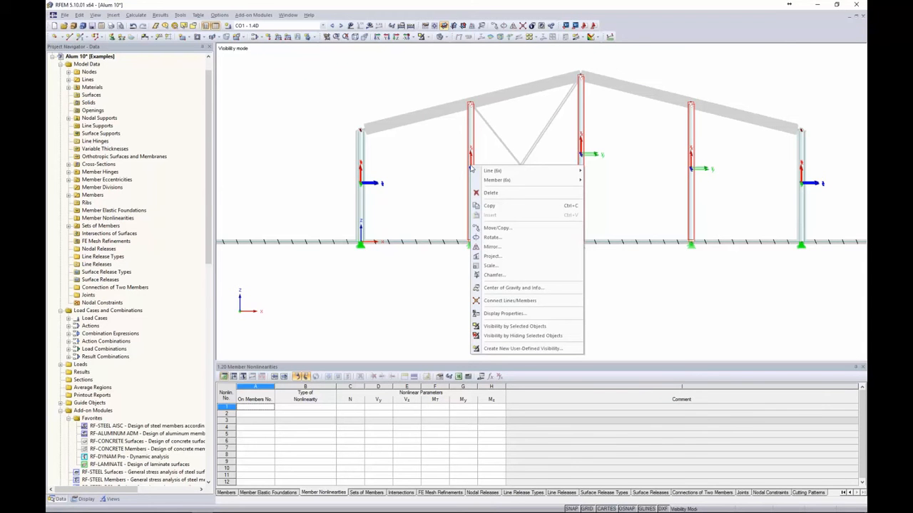
mouse_move(554, 182)
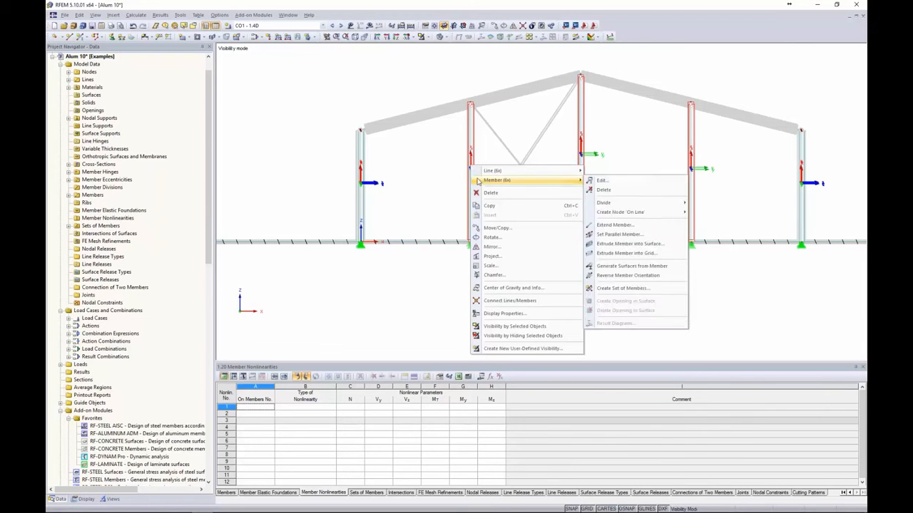
click(600, 182)
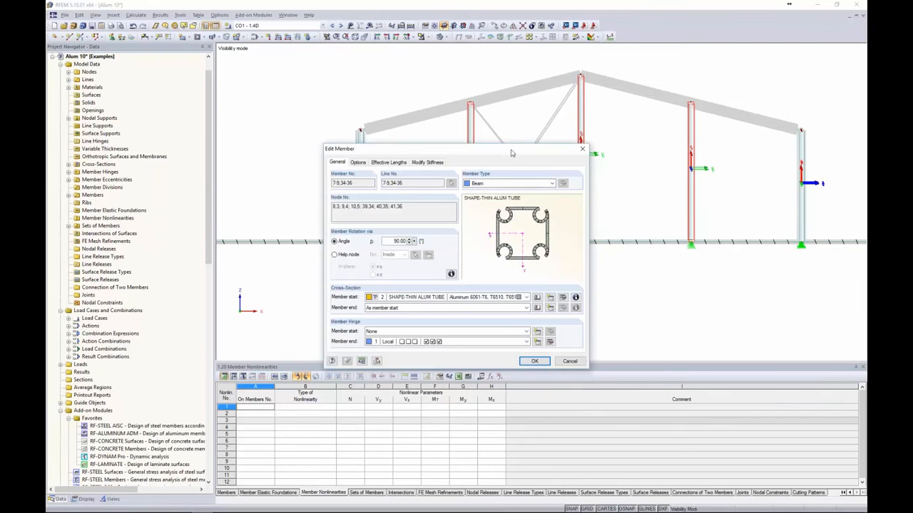
drag(511, 152, 515, 148)
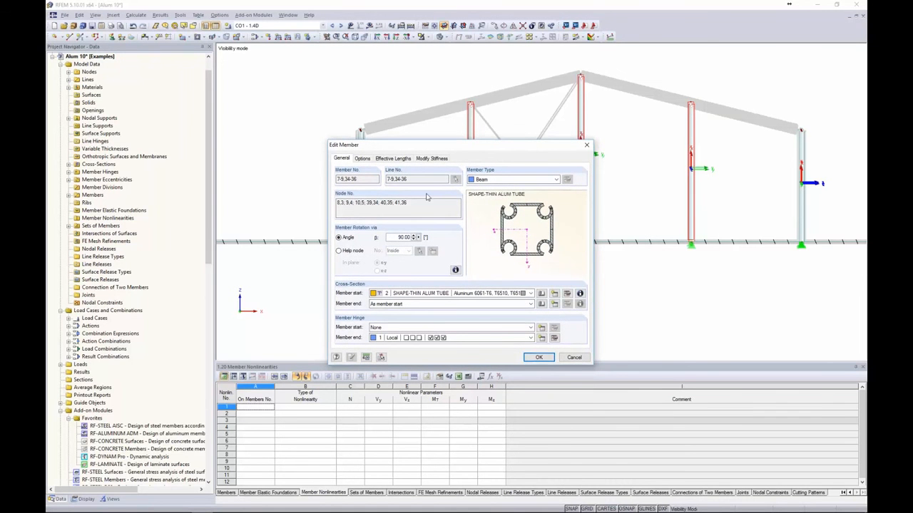
double_click(403, 237)
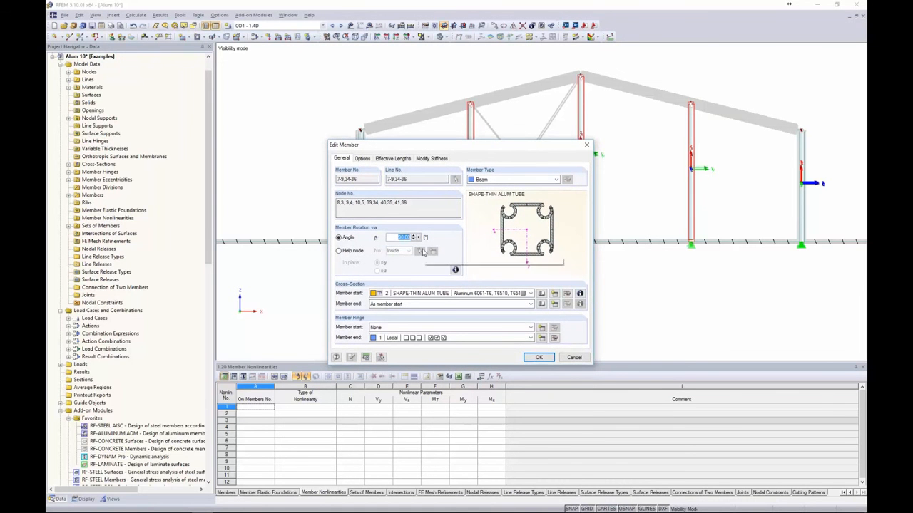
text(0)
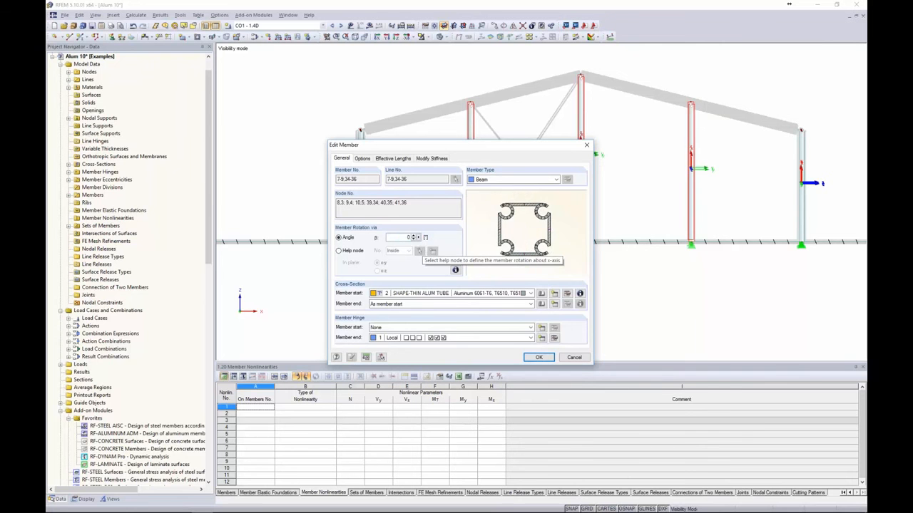
click(539, 357)
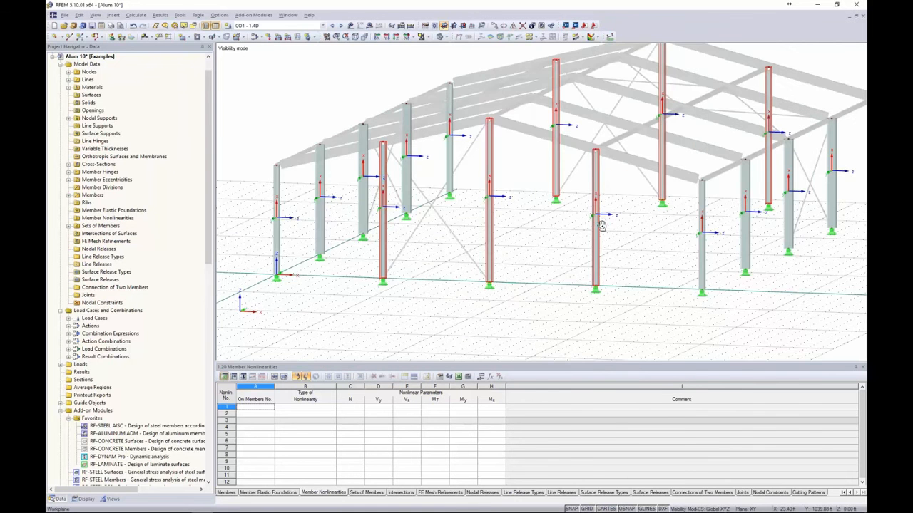
Clear the selection and window-select all the hall's columns
scroll(510, 193, down, 3)
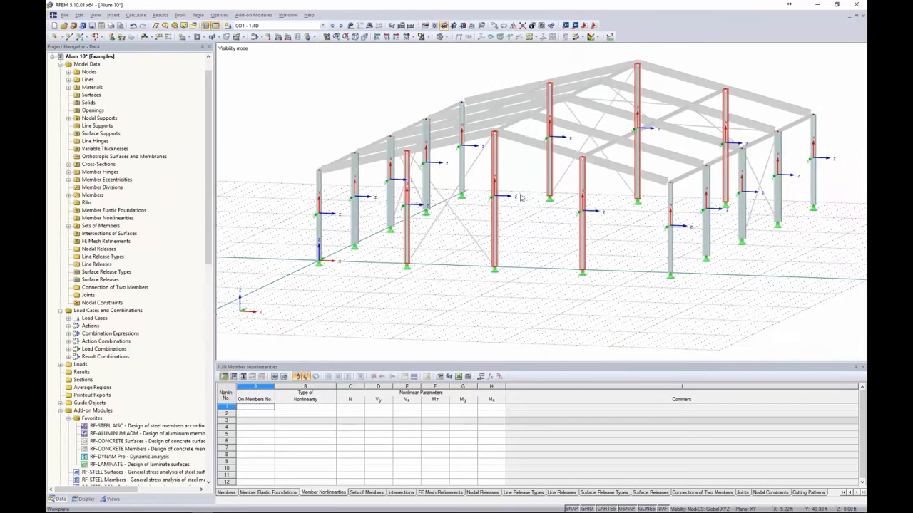
click(539, 227)
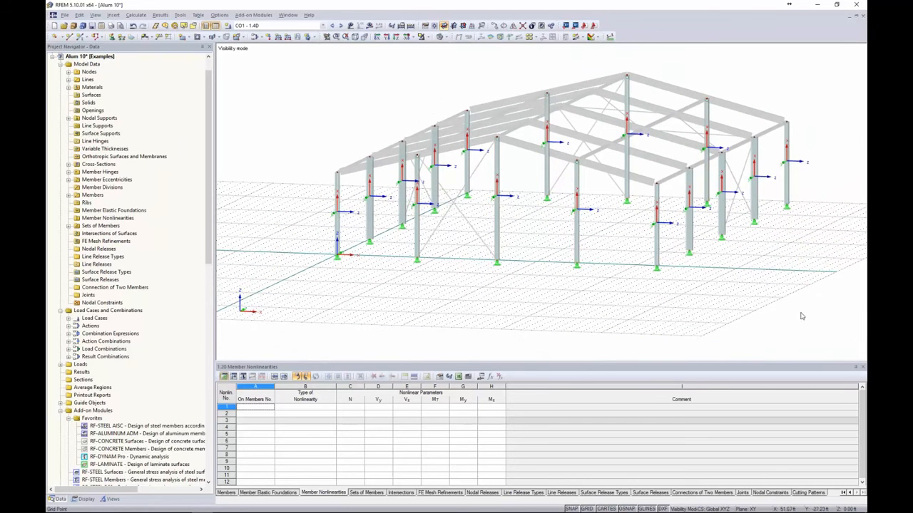
drag(825, 320, 288, 71)
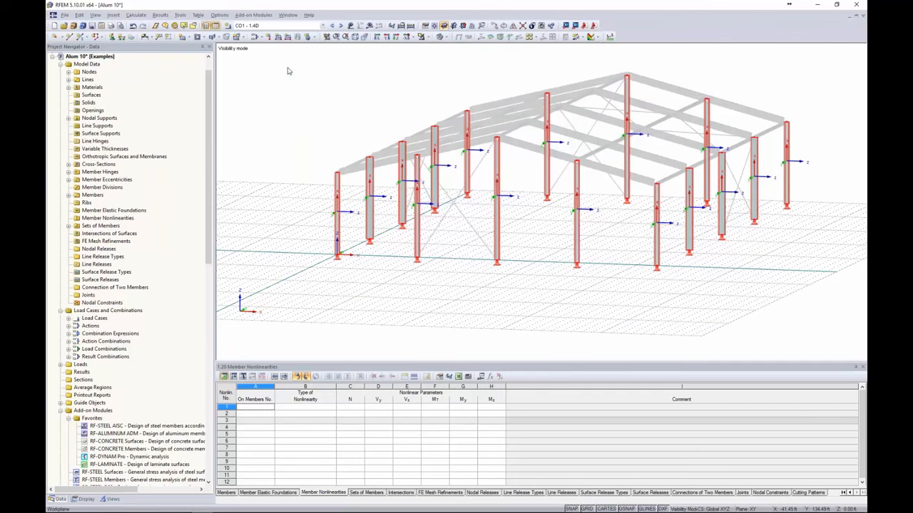
Start inserting imperfections graphically, choosing LC1 - Dead as the load case
click(112, 14)
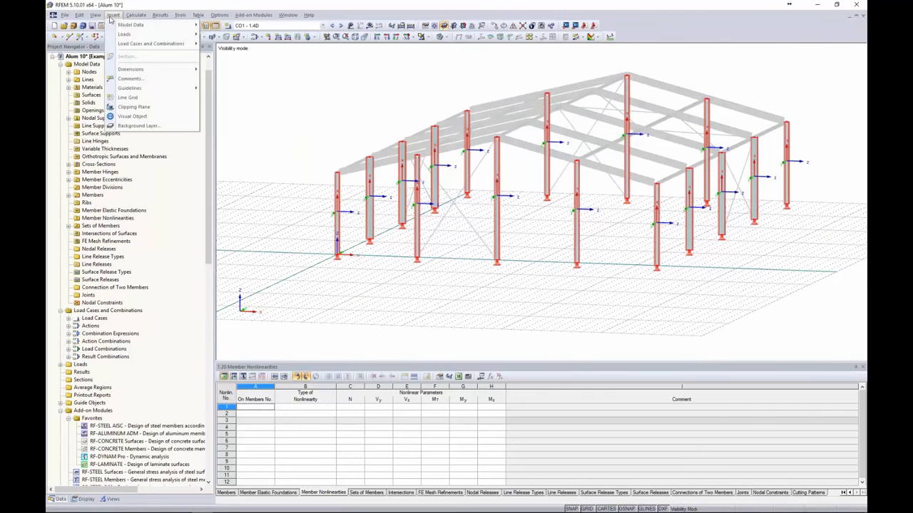
mouse_move(116, 34)
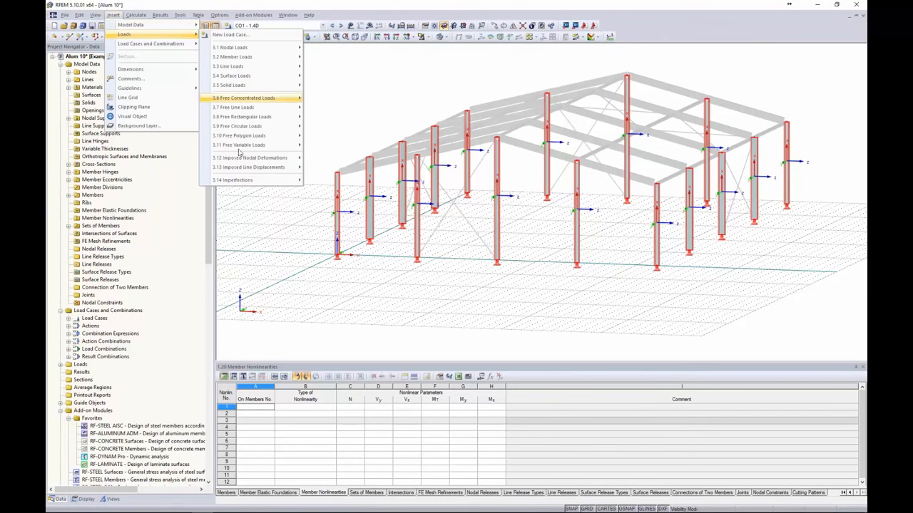
mouse_move(245, 184)
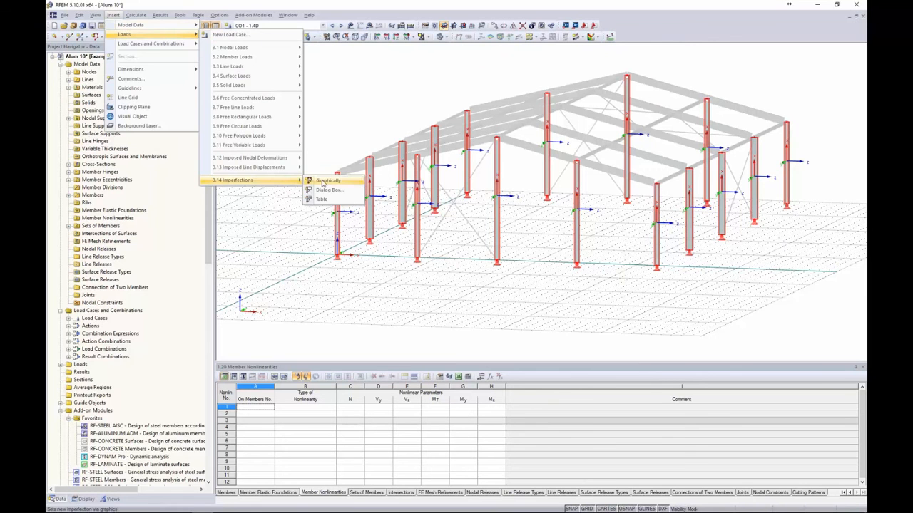
click(323, 181)
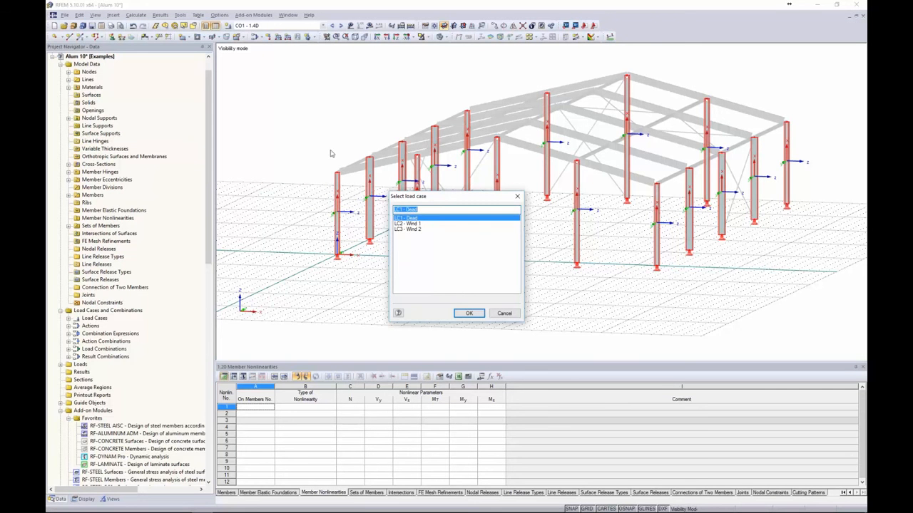
click(469, 314)
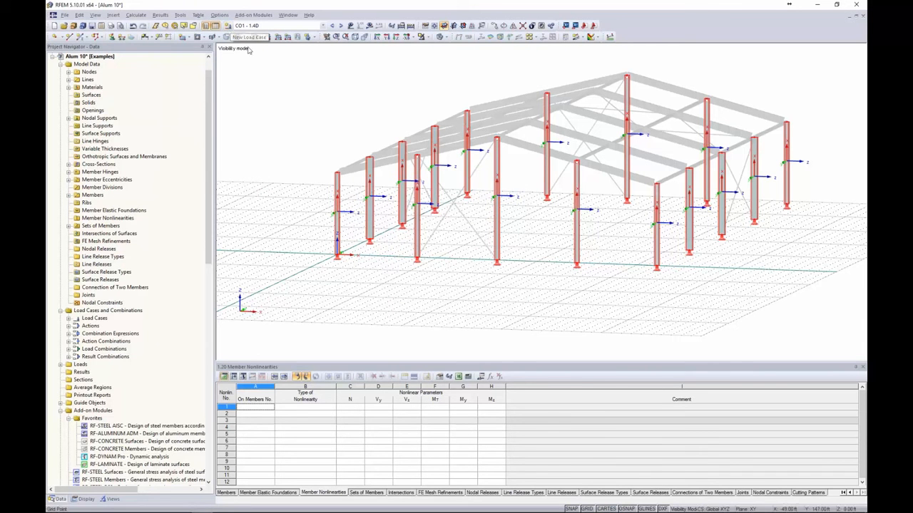
Create load case LC4 'Imperfection +X' with action category Imperfection
click(228, 27)
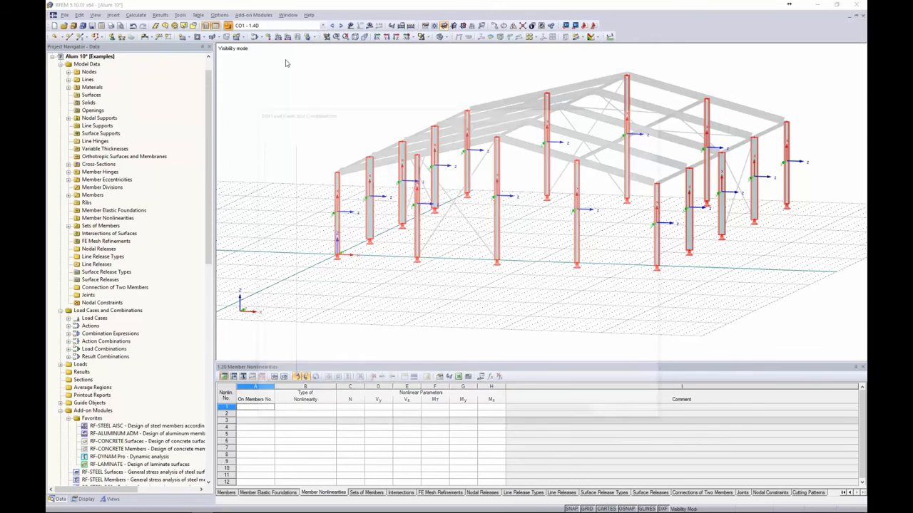
drag(341, 108, 290, 94)
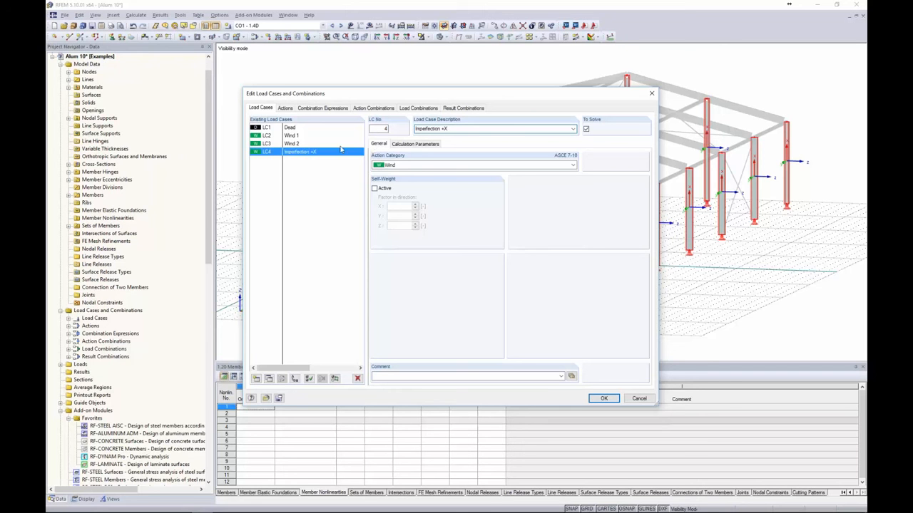
click(400, 165)
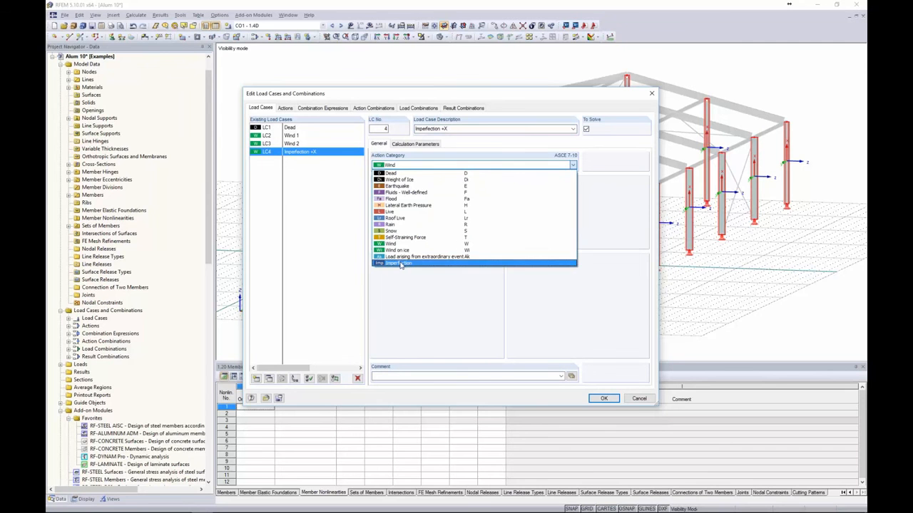
click(400, 264)
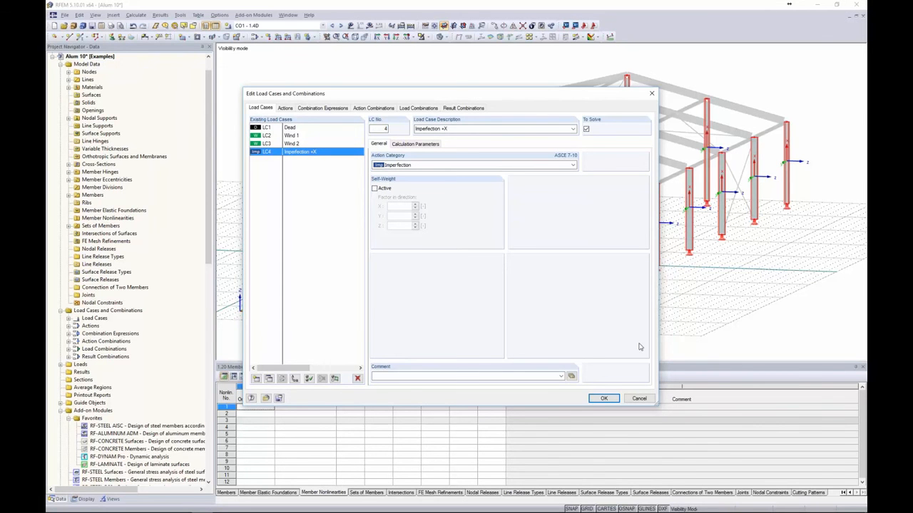
click(603, 399)
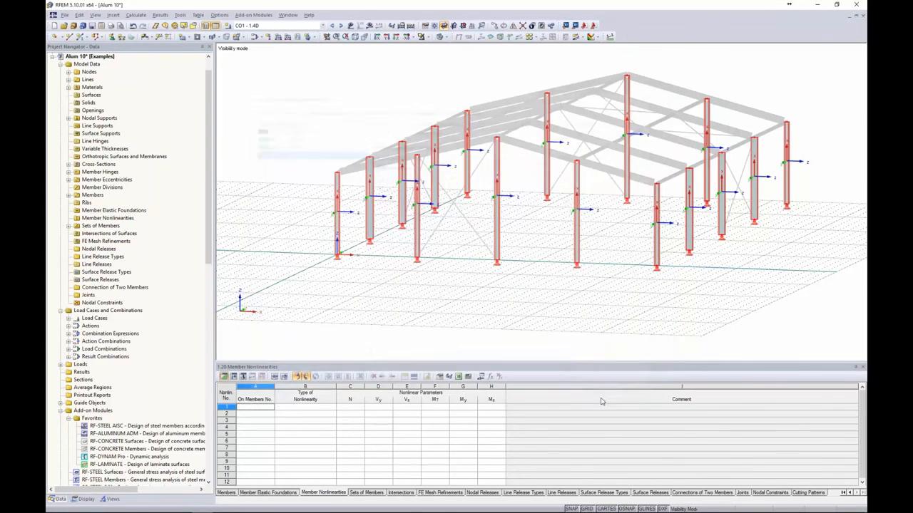
Insert an imperfection through the dialog, keeping ANSI/AISC 360-10 as the standard
click(112, 15)
mouse_move(148, 36)
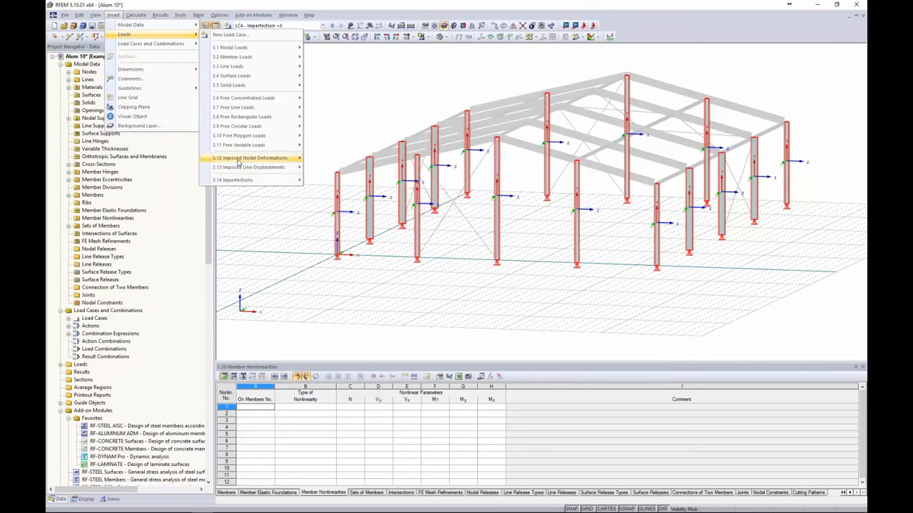
mouse_move(243, 181)
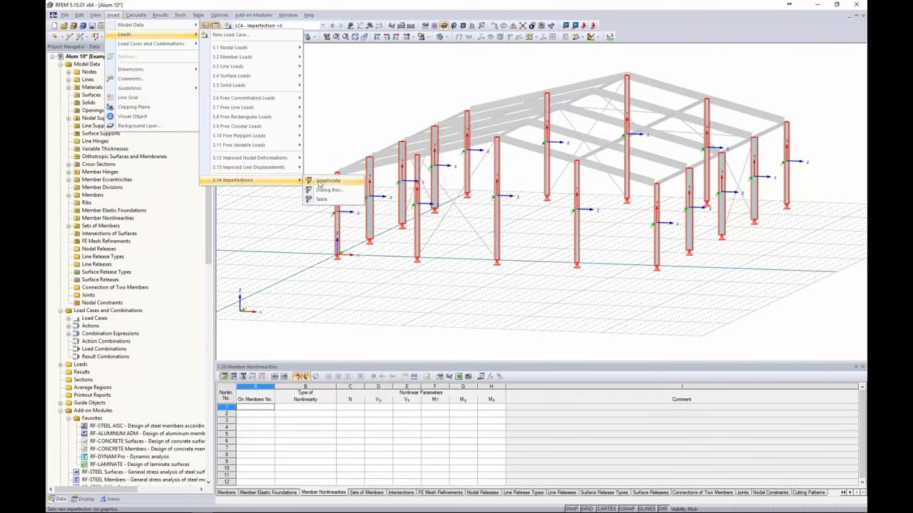
click(319, 189)
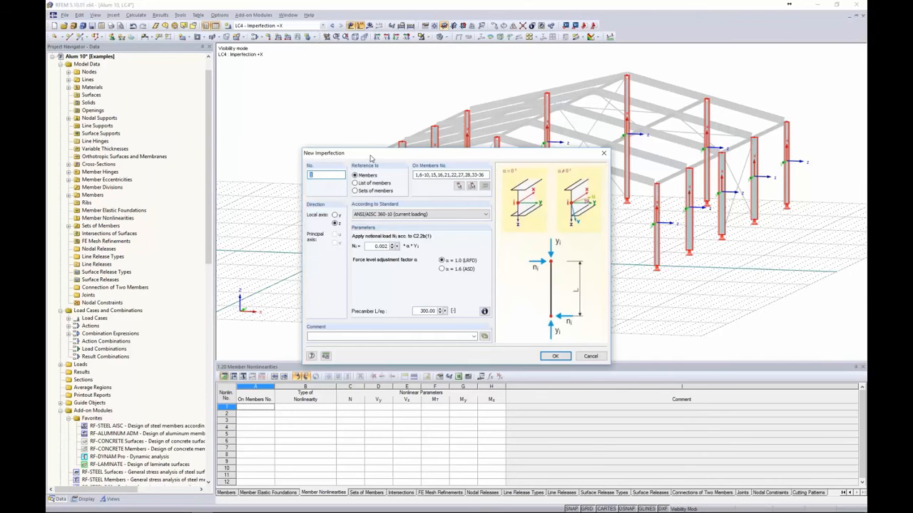
drag(369, 158, 291, 124)
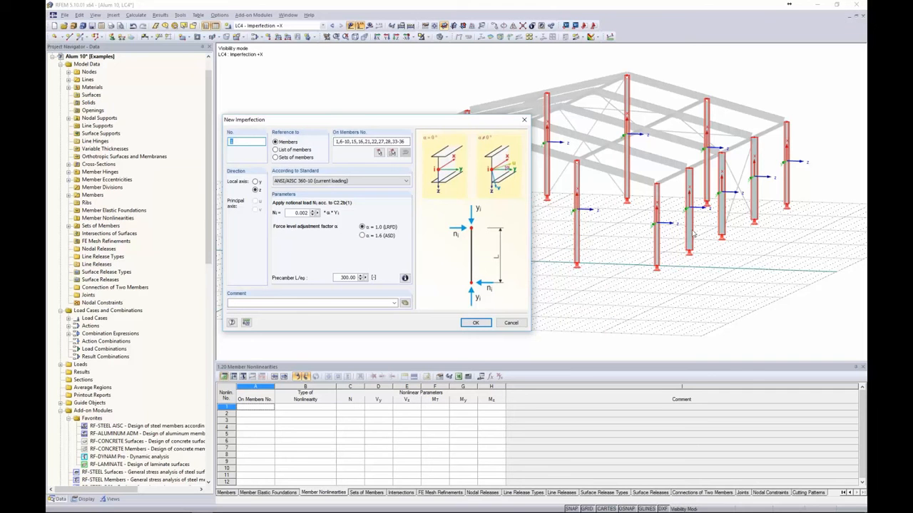
click(290, 182)
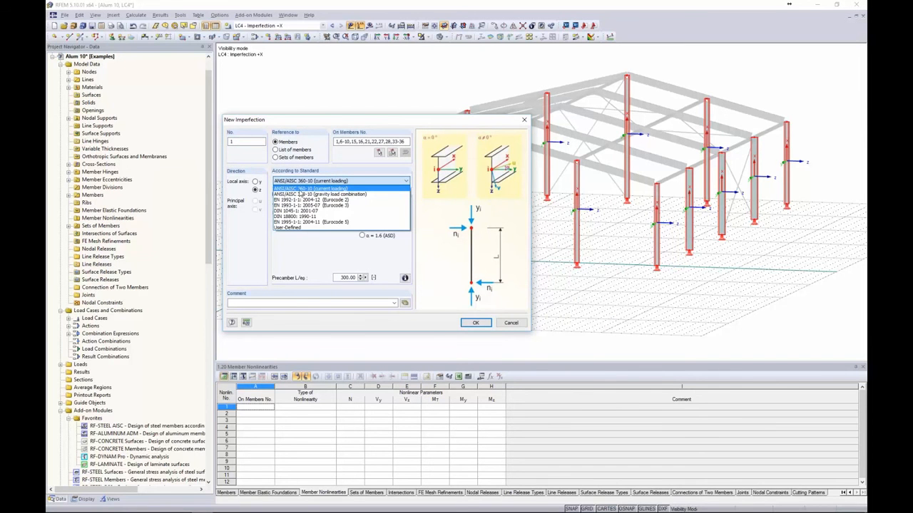
click(305, 190)
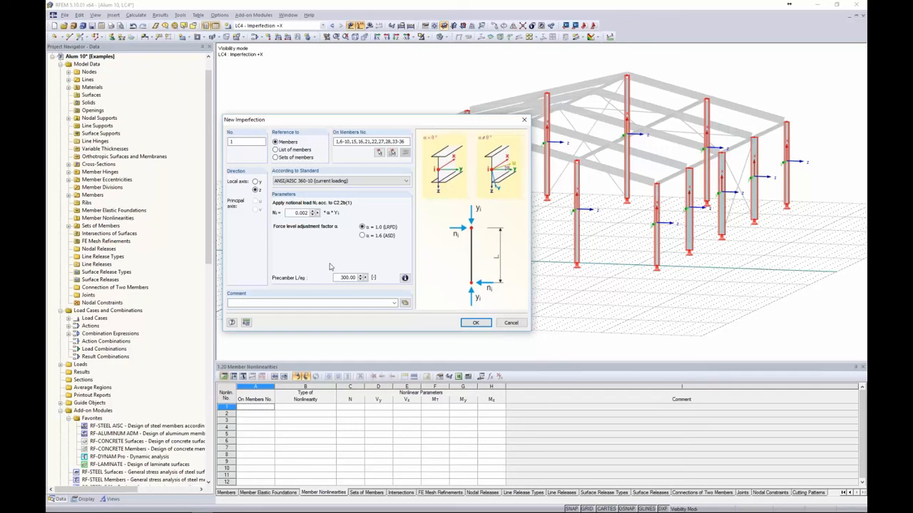
Set the imperfection's precamber L/e0 to 0 and its direction to local axis z
click(404, 278)
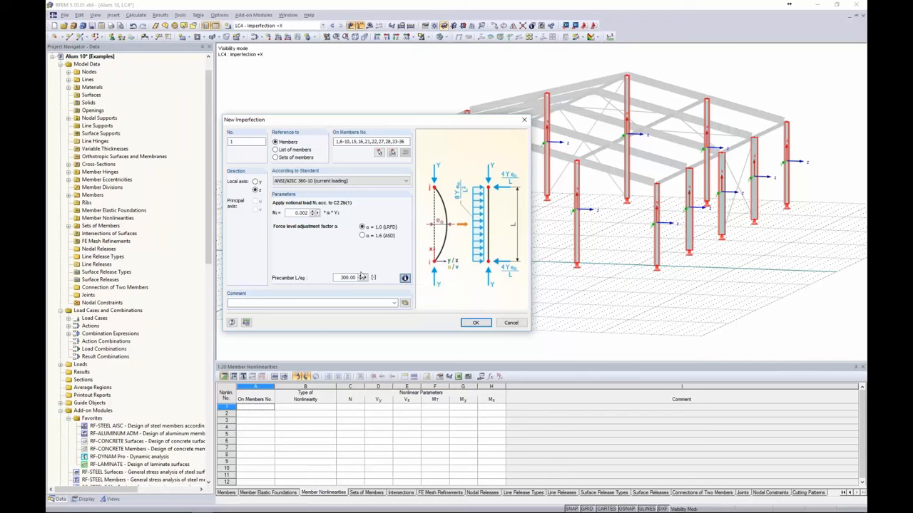
drag(340, 277, 366, 279)
text(0)
drag(295, 120, 314, 67)
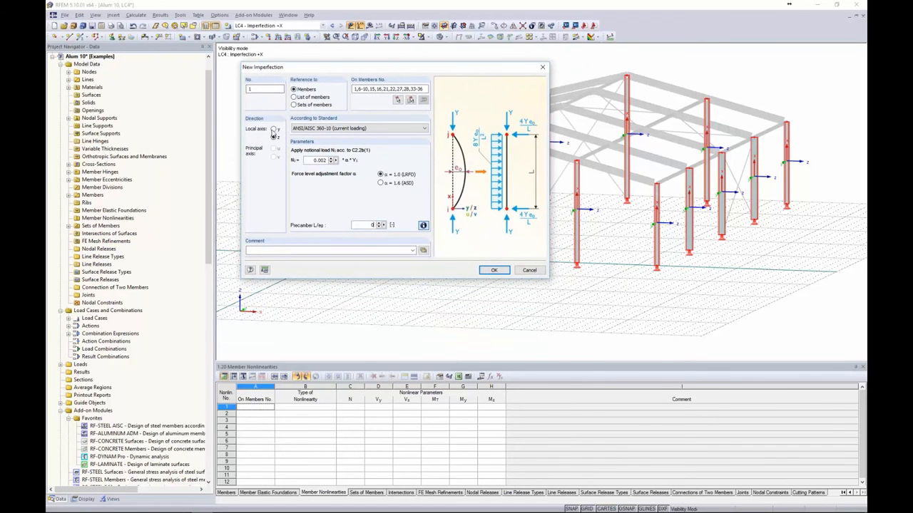
click(275, 138)
Confirm the column imperfection and switch to wireframe display to inspect its 0.002 LRFD labels
click(495, 271)
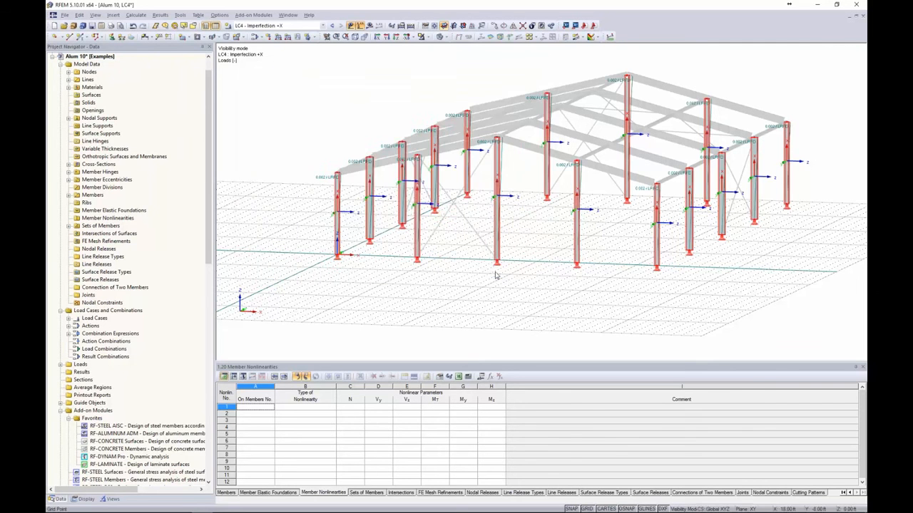
click(447, 37)
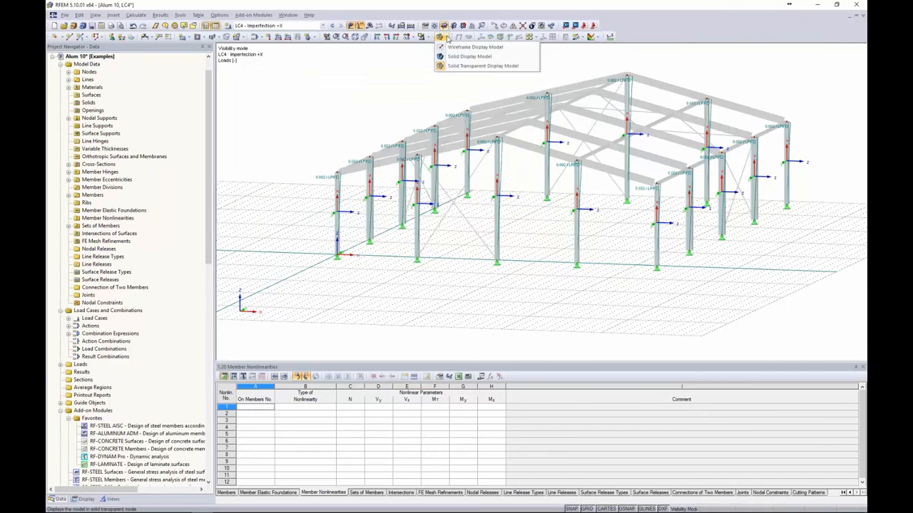
click(464, 47)
scroll(341, 184, up, 3)
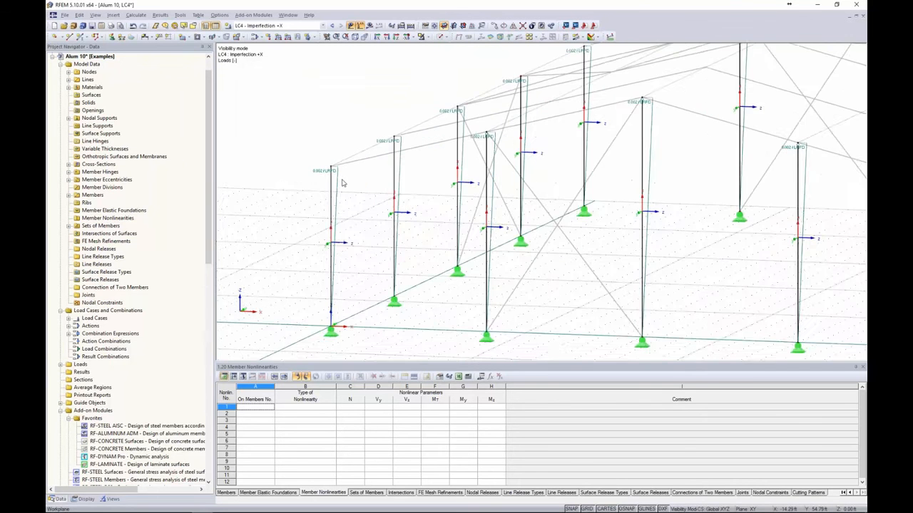
scroll(342, 183, up, 2)
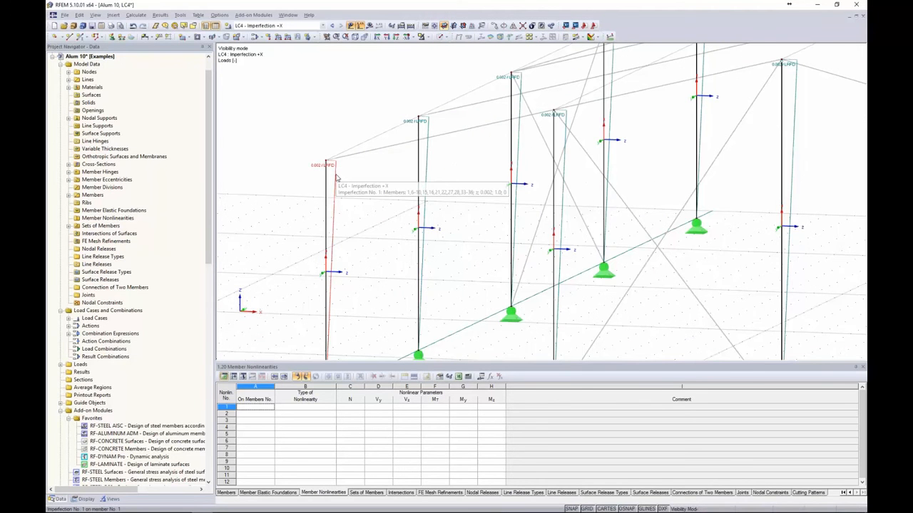
scroll(336, 178, down, 5)
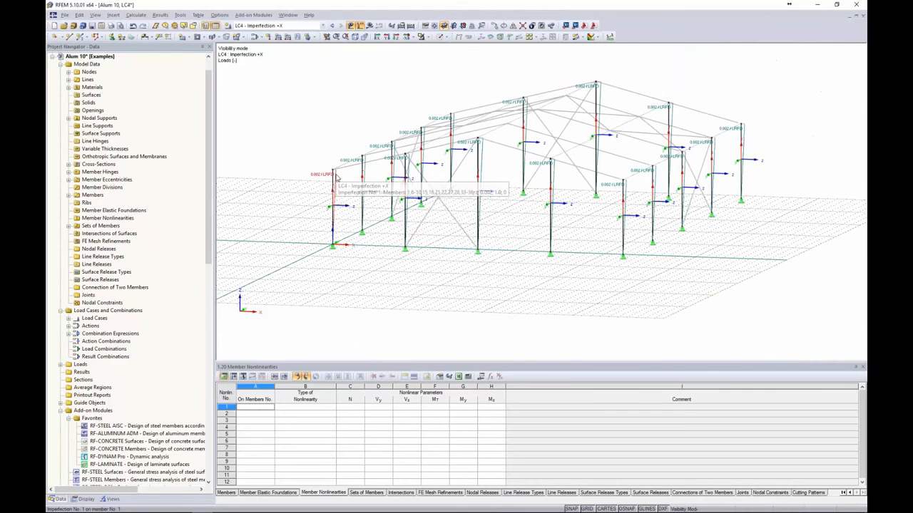
Copy LC4 into LC5 Imperfection -X and LC6 Imperfection +Y
click(254, 37)
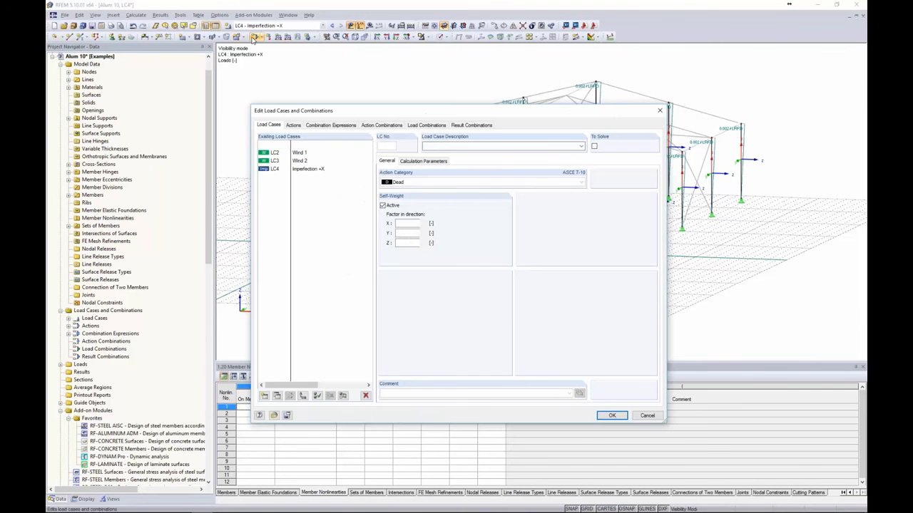
click(307, 170)
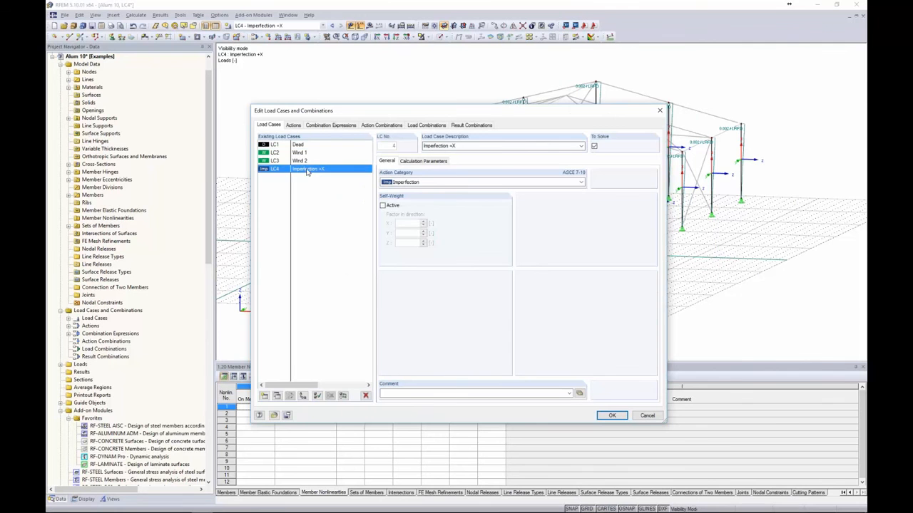
click(277, 396)
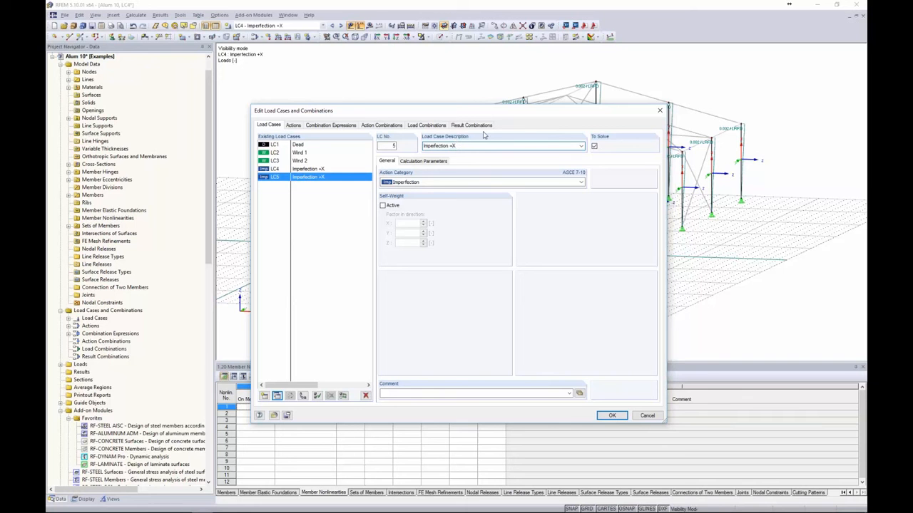
click(317, 169)
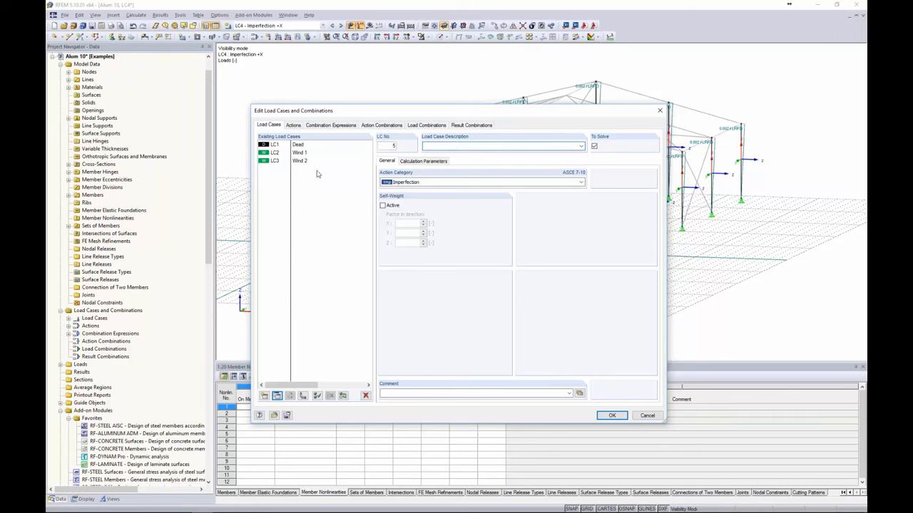
click(277, 395)
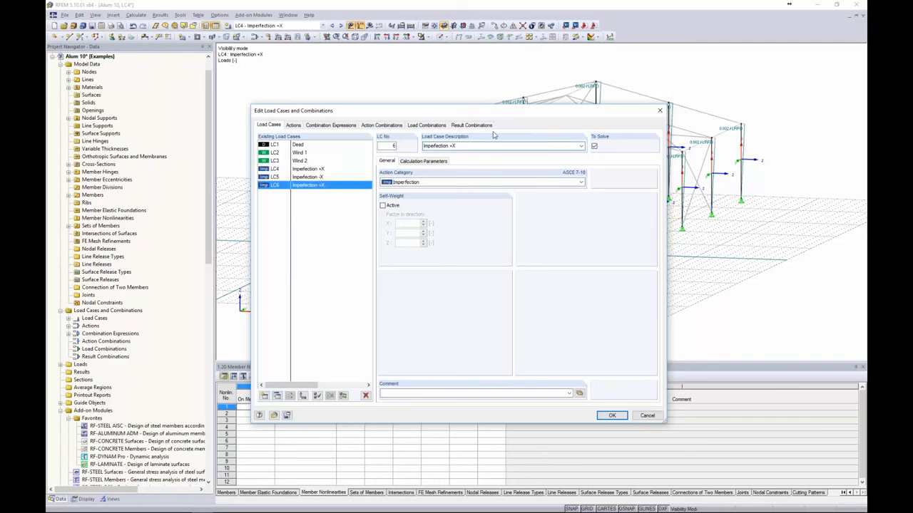
key(BackSpace)
text(Y)
Copy LC4 once more into LC7 and rename it Imperfection -Y
click(303, 169)
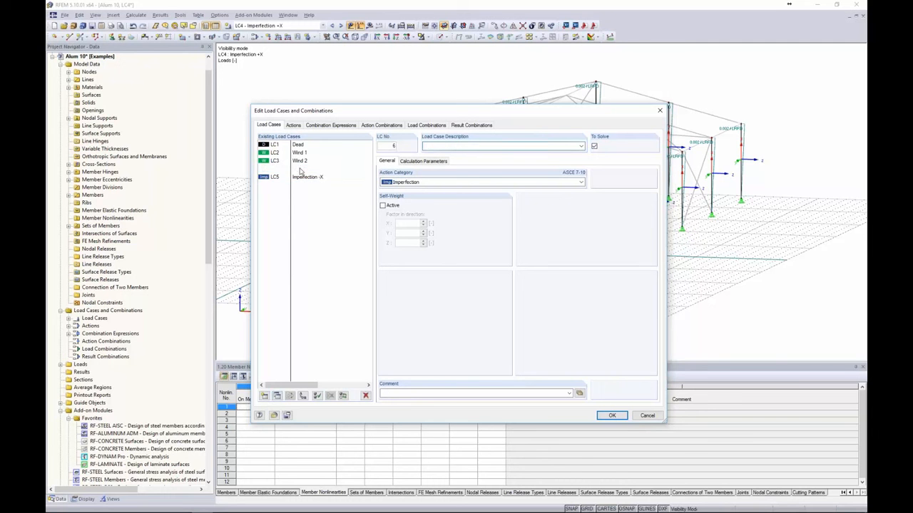
click(277, 396)
double_click(452, 146)
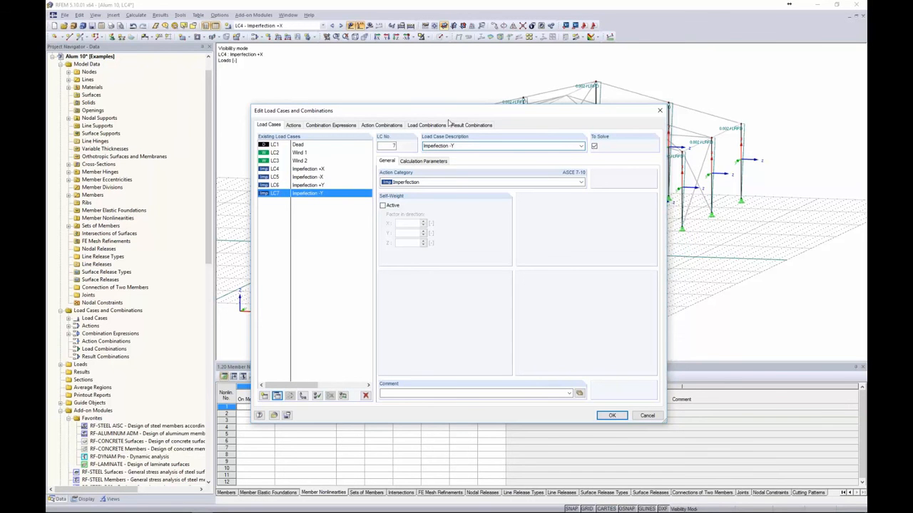
Confirm the new load cases and display LC5 Imperfection -X
click(612, 415)
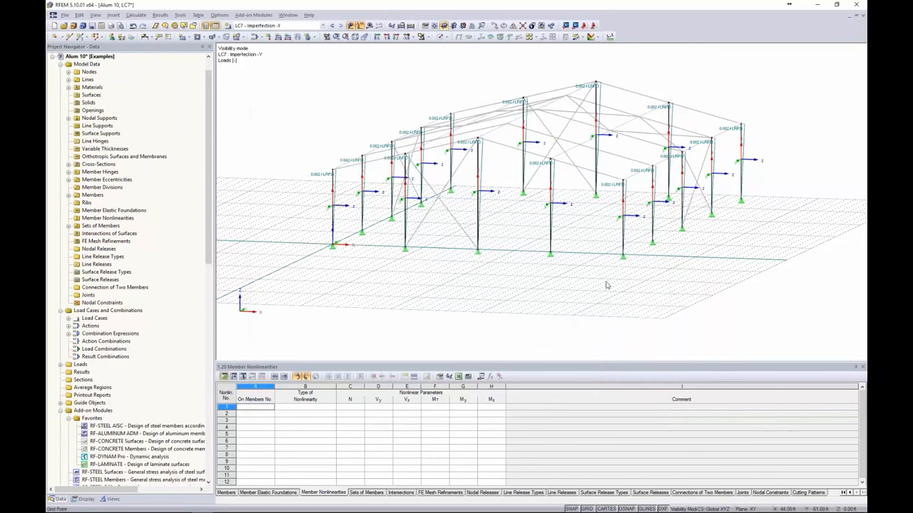
click(300, 26)
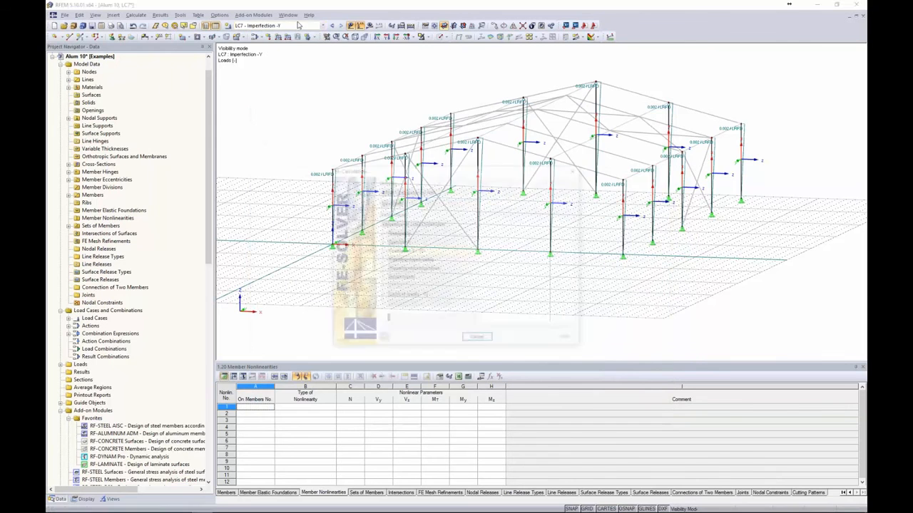
click(300, 24)
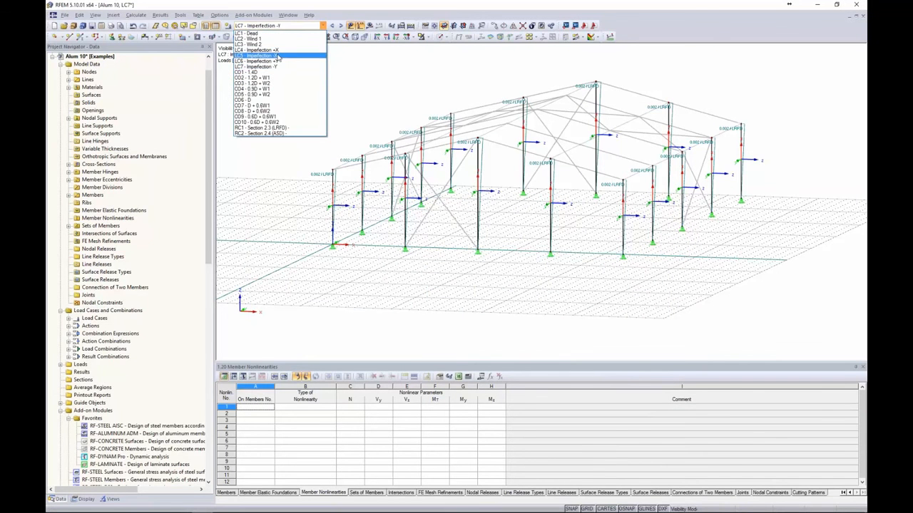
click(279, 55)
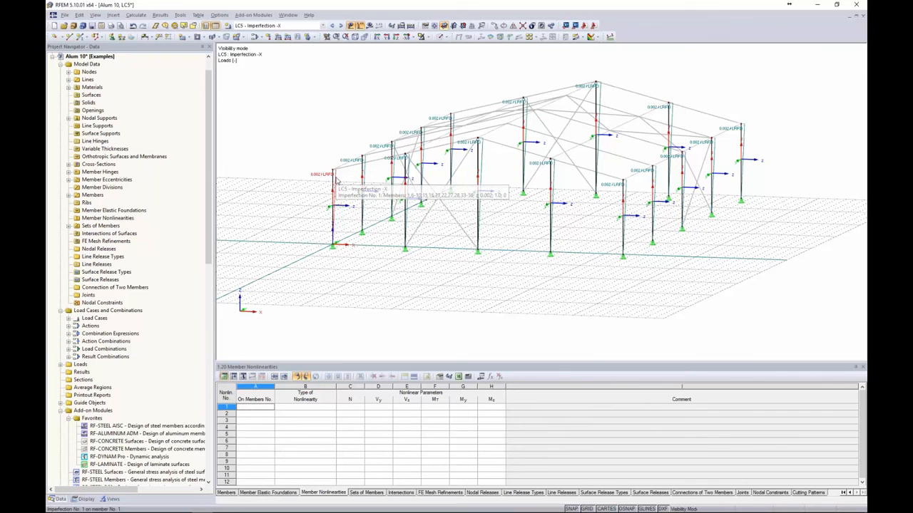
Select the frame and edit LC5's column imperfection to a notional load of -0.002
mouse_move(795, 312)
mouse_down()
mouse_move(771, 268)
mouse_move(477, 84)
mouse_move(316, 66)
mouse_up()
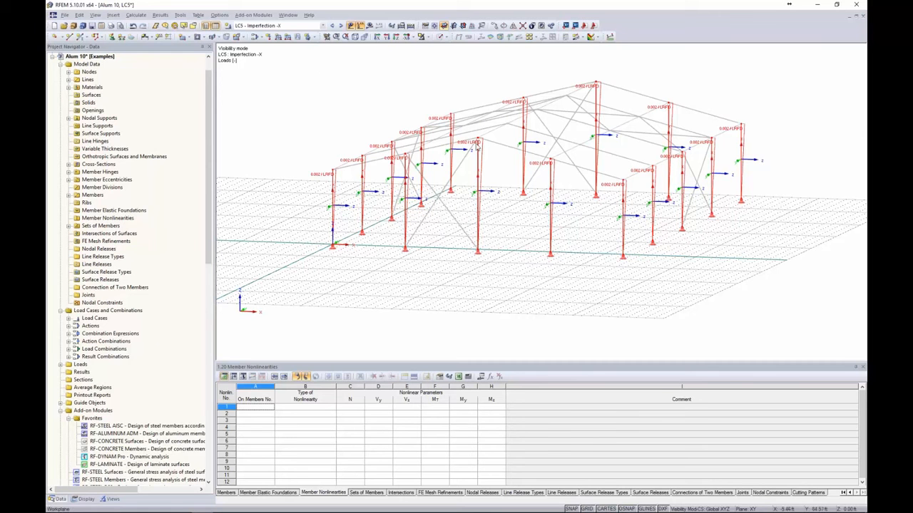
double_click(337, 182)
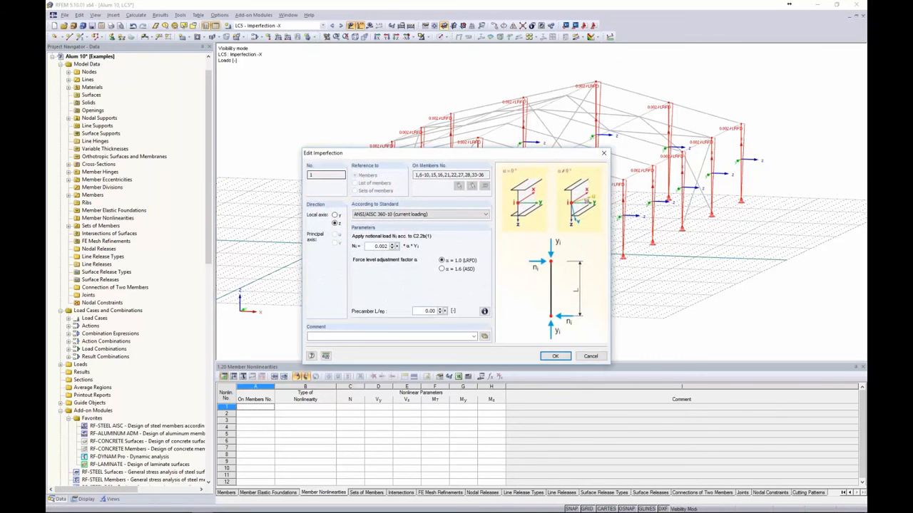
click(372, 246)
click(554, 355)
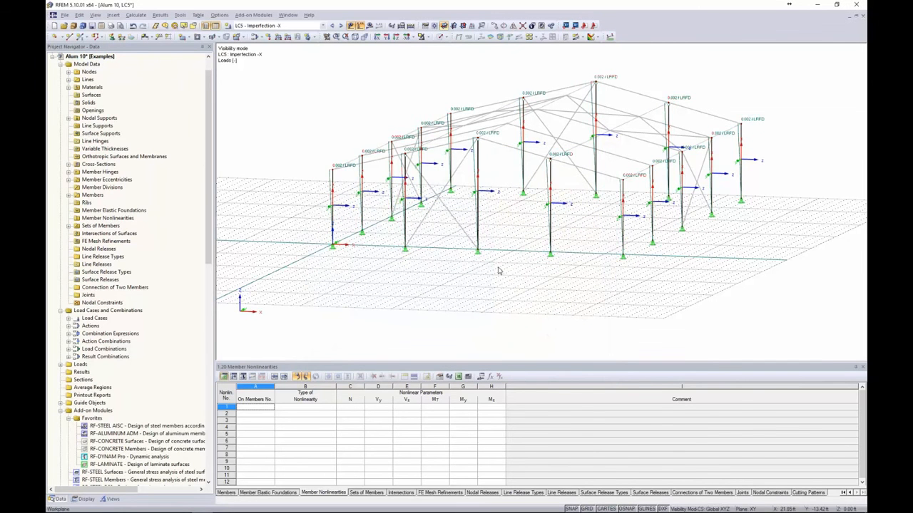
Give LC6 Imperfection +Y a column imperfection on local axis y with notional load 0.002
click(342, 26)
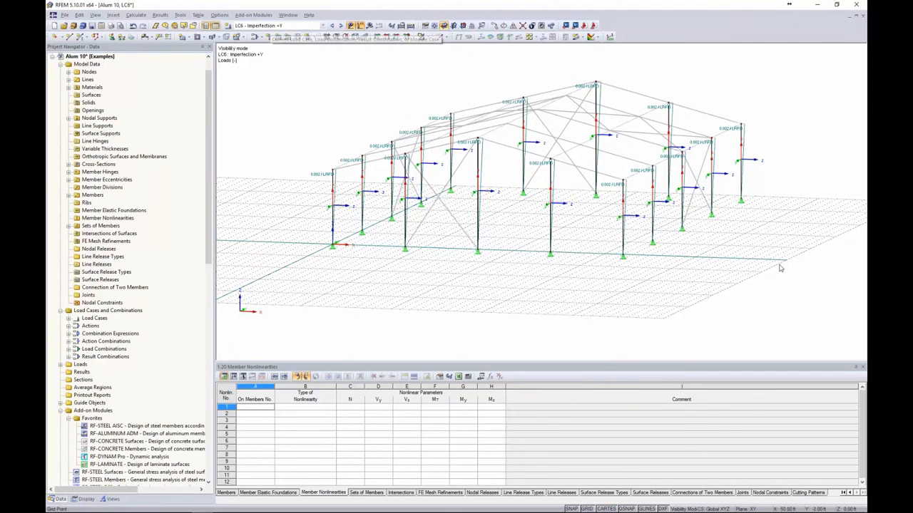
drag(780, 268, 283, 74)
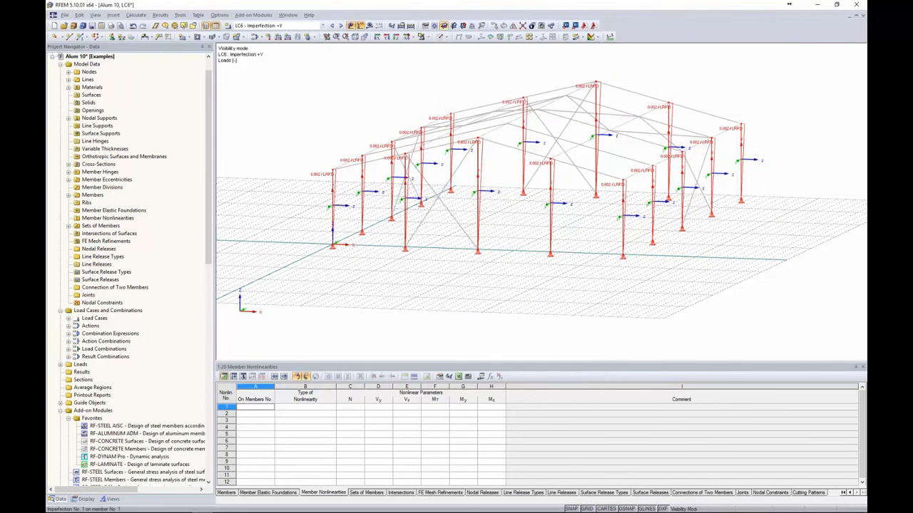
double_click(334, 178)
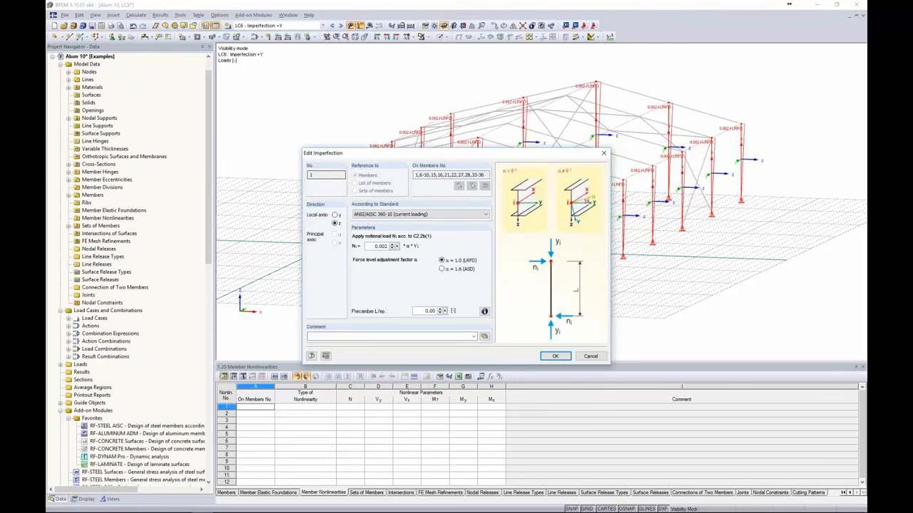
drag(409, 155, 288, 72)
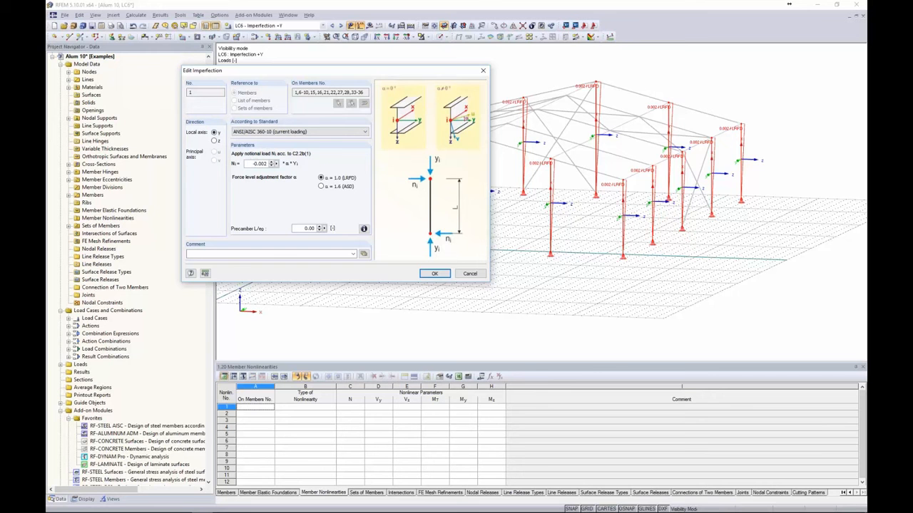
click(432, 273)
Switch to LC7 Imperfection -Y and confirm its column imperfection: local axis y, notional load -0.002
click(451, 272)
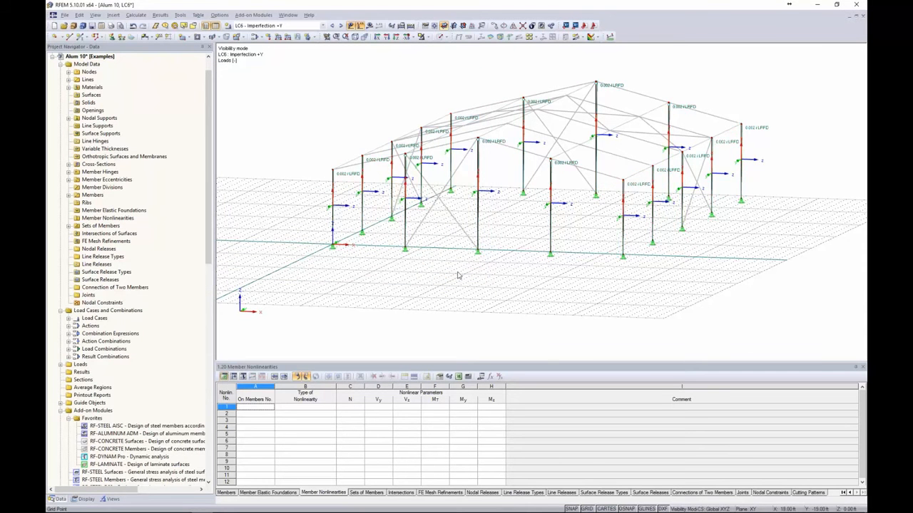
ctrl+middle_drag(457, 272, 410, 280)
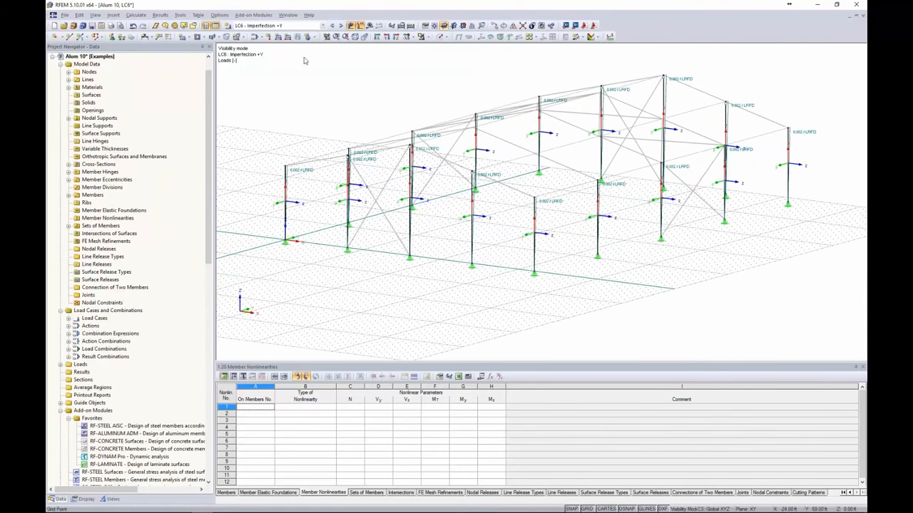
click(340, 25)
scroll(584, 149, down, 2)
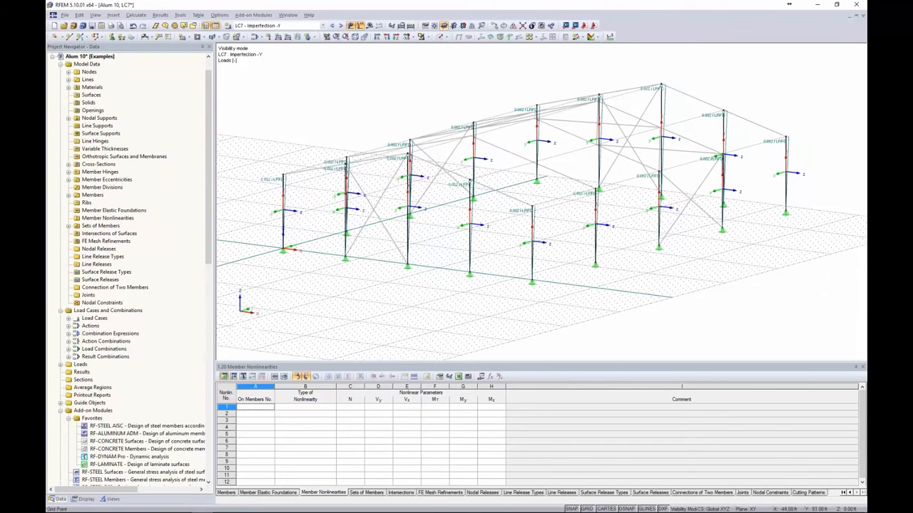
middle_drag(584, 150, 581, 178)
drag(787, 287, 279, 108)
scroll(350, 198, up, 2)
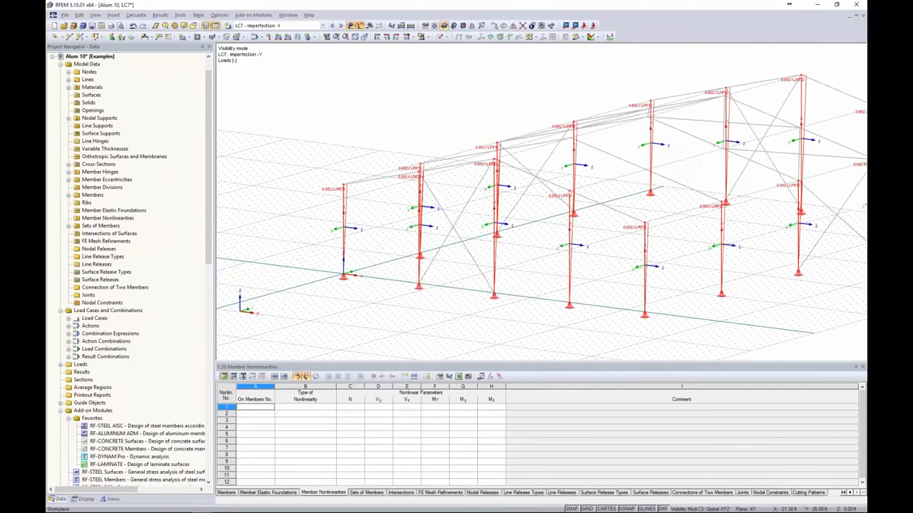
double_click(351, 198)
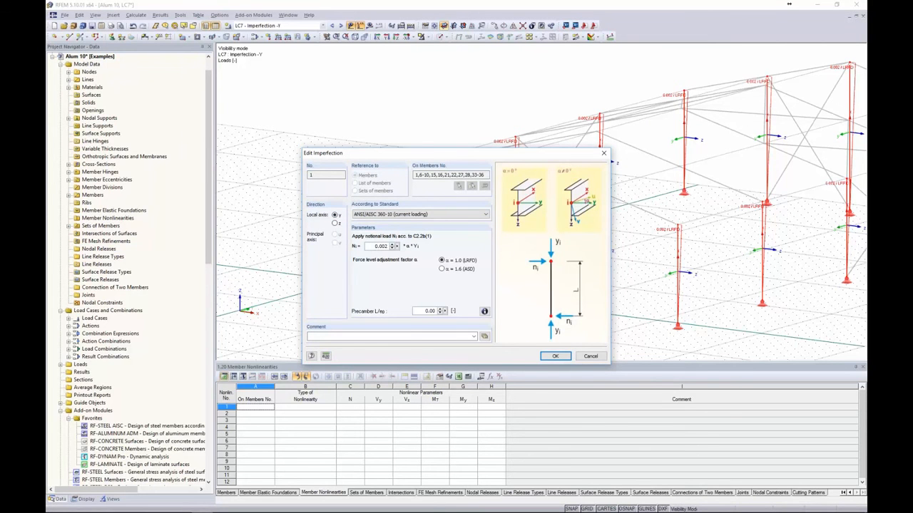
click(556, 357)
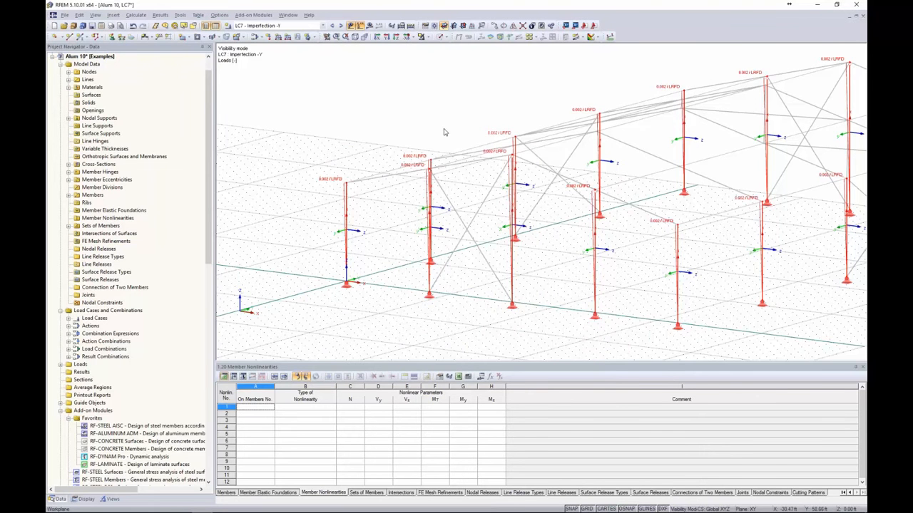
middle_drag(444, 129, 387, 114)
Hide the members' local axis systems and render the hall frame as a solid model
scroll(388, 114, down, 2)
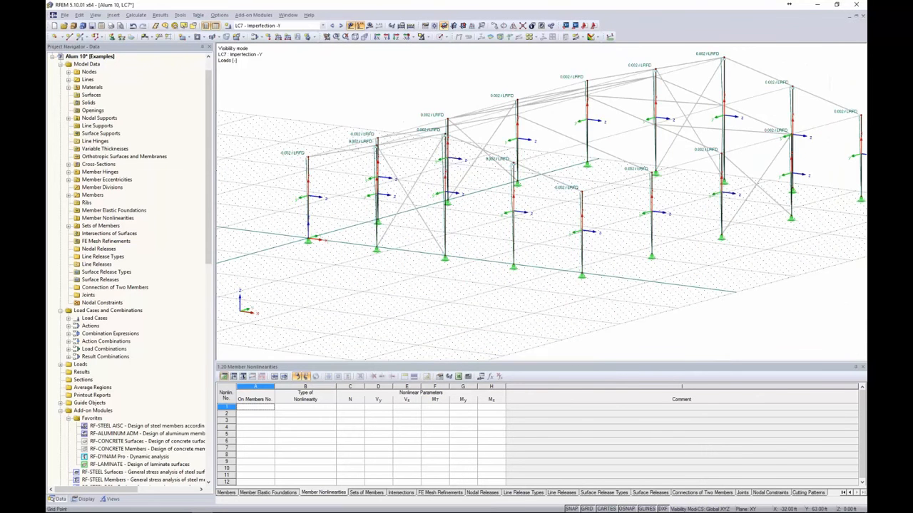
right_click(310, 184)
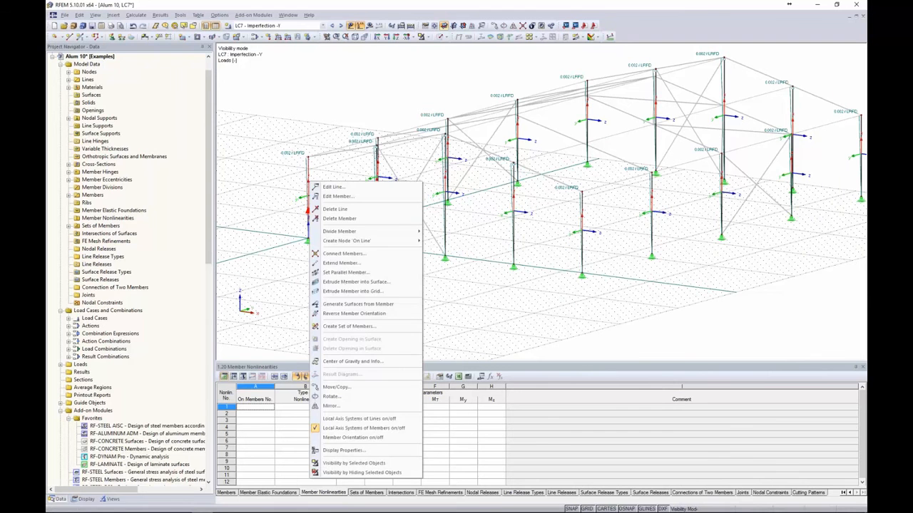
click(360, 428)
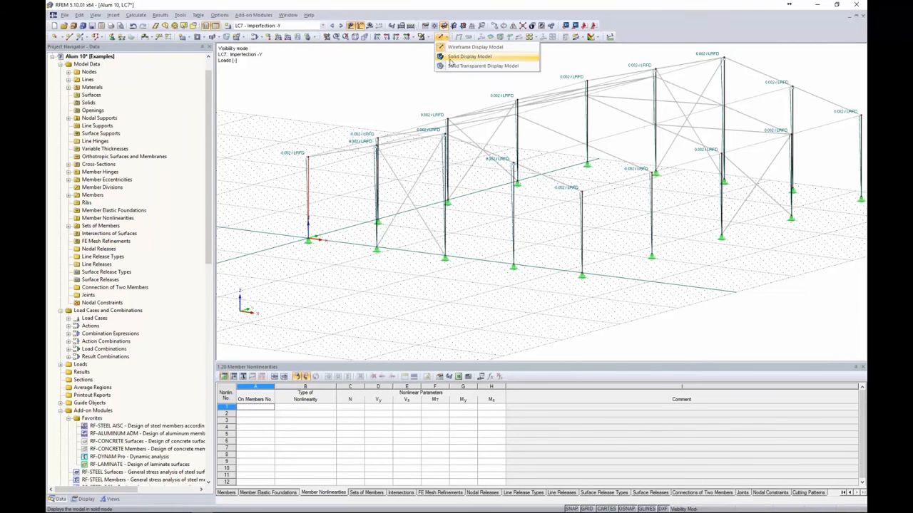
click(397, 98)
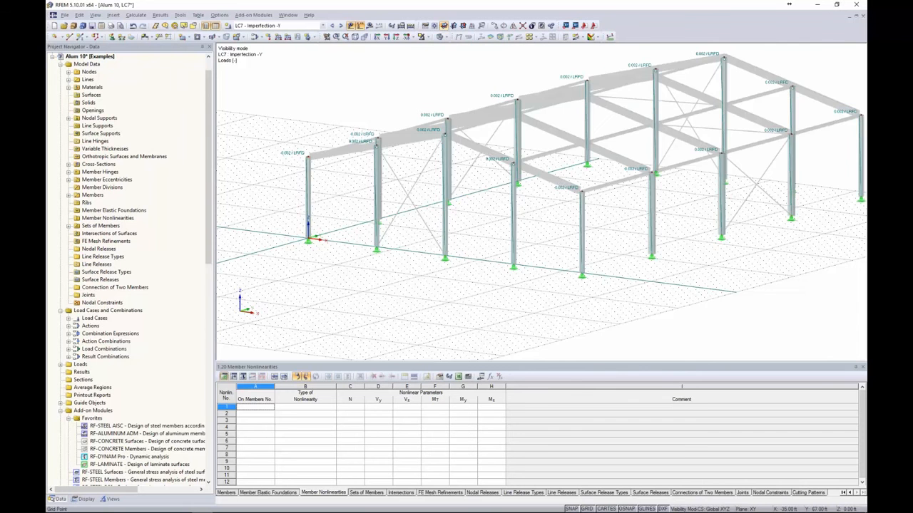
scroll(397, 98, down, 3)
ctrl+middle_drag(396, 98, 388, 114)
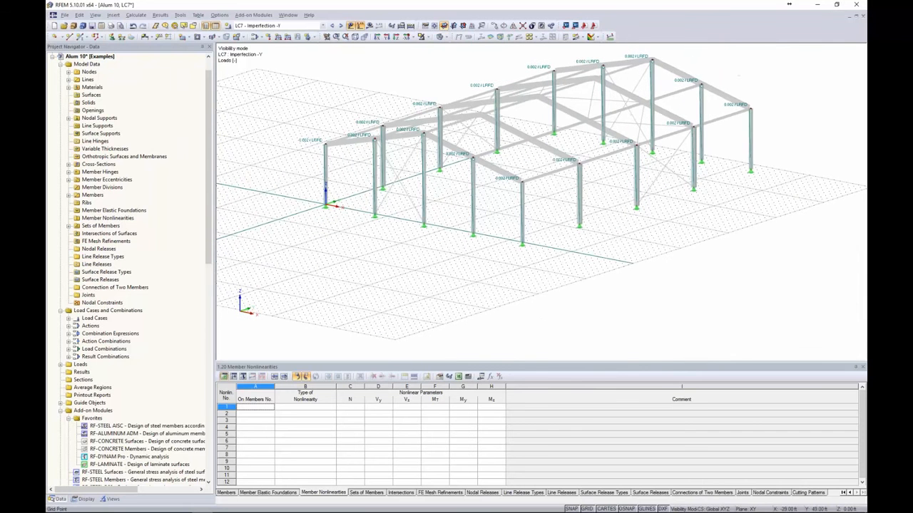
click(323, 25)
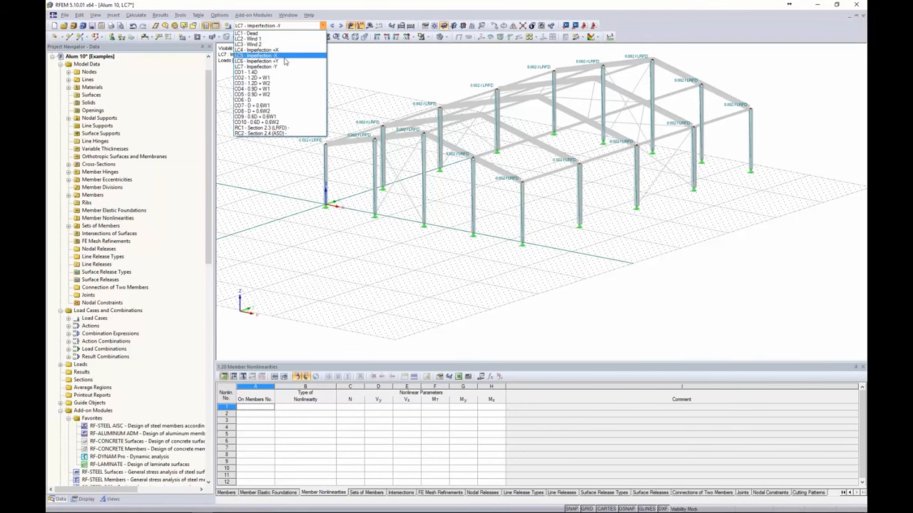
Enable imperfection load cases for the LRFD combination expression CE1
click(363, 70)
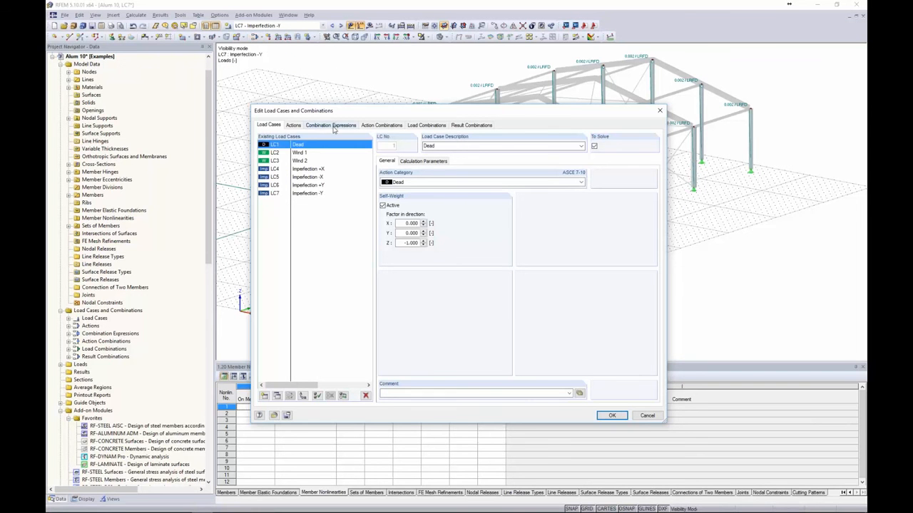
click(421, 125)
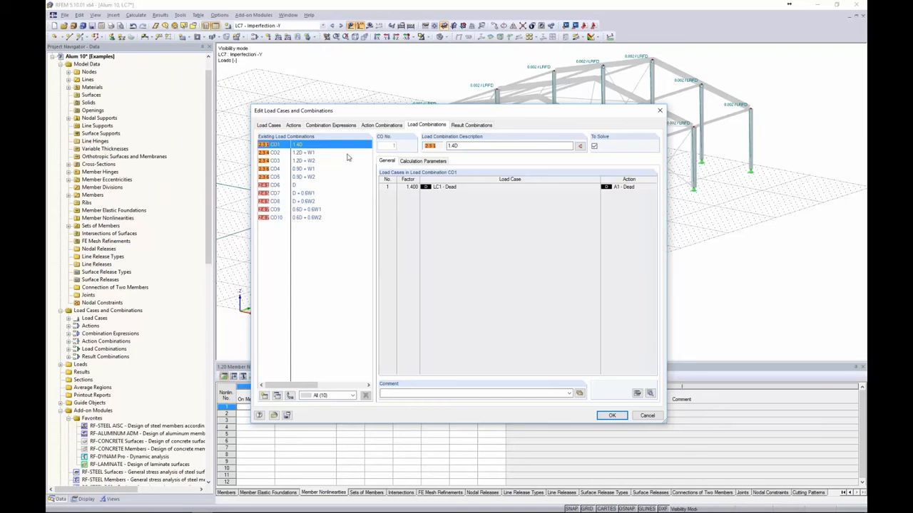
click(329, 125)
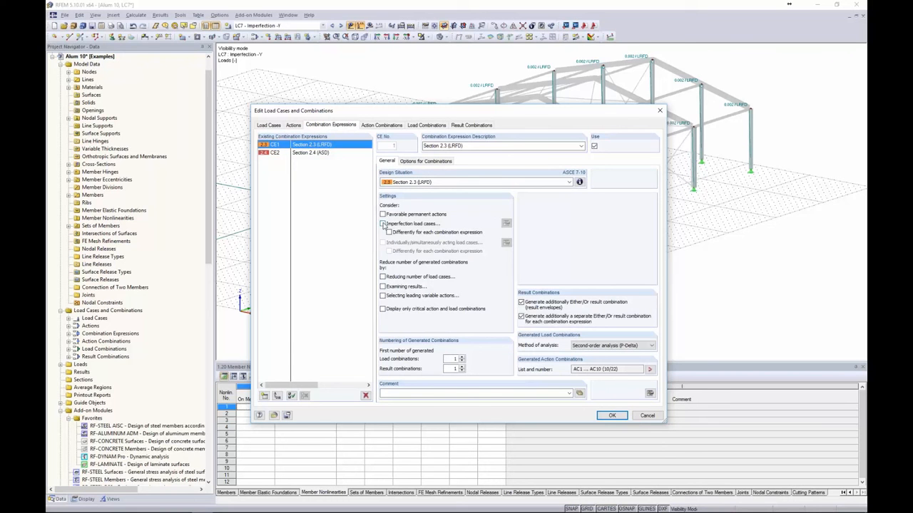
click(383, 224)
drag(394, 147, 420, 134)
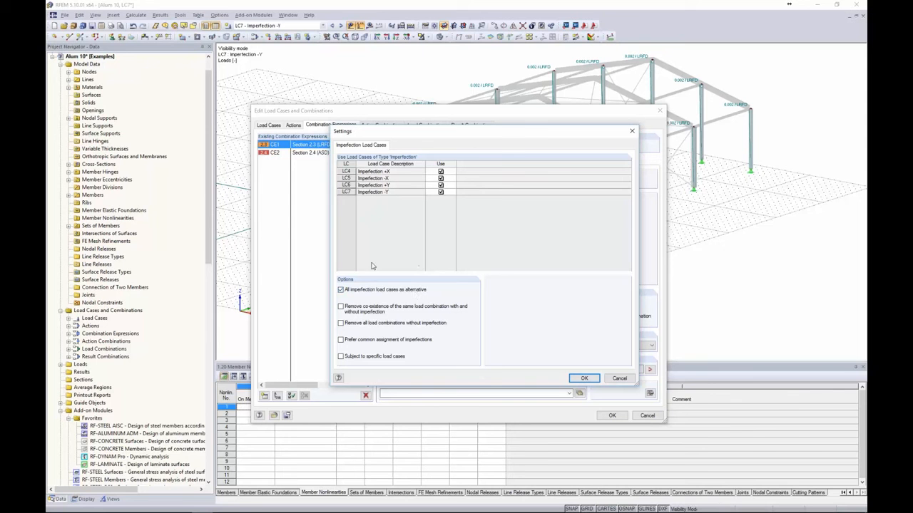
Make imperfection case LC4 never combine with wind cases LC2 and LC3
click(341, 357)
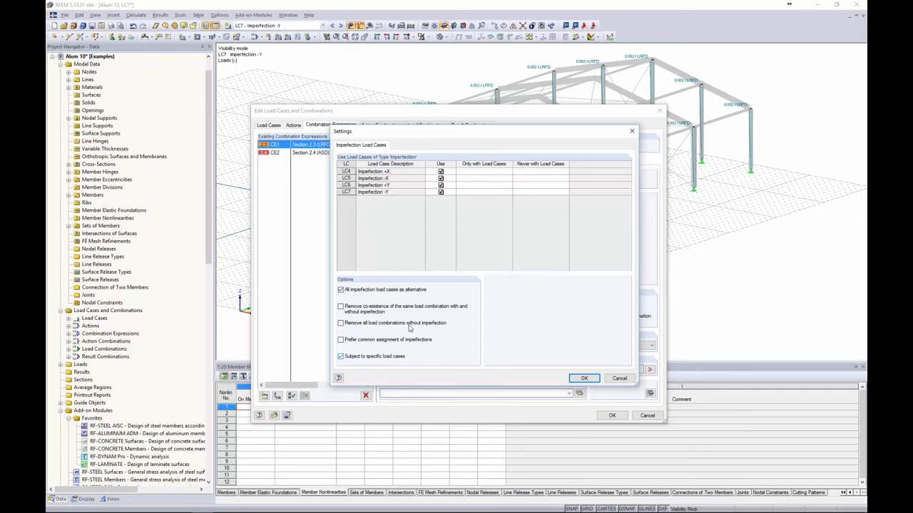
click(529, 171)
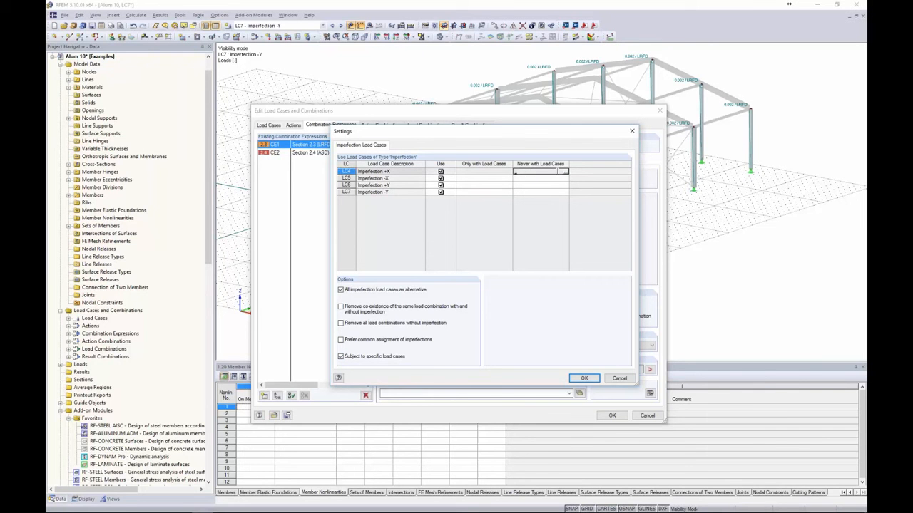
click(565, 174)
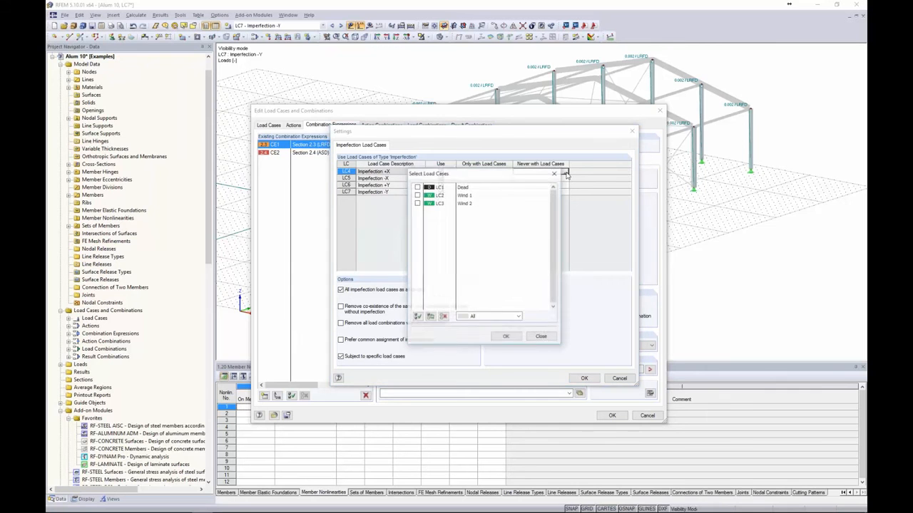
click(417, 208)
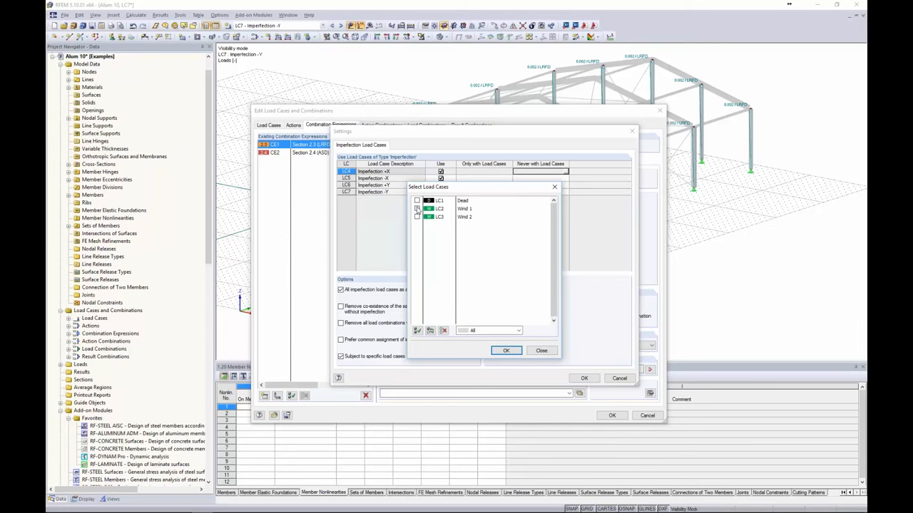
click(418, 217)
click(505, 350)
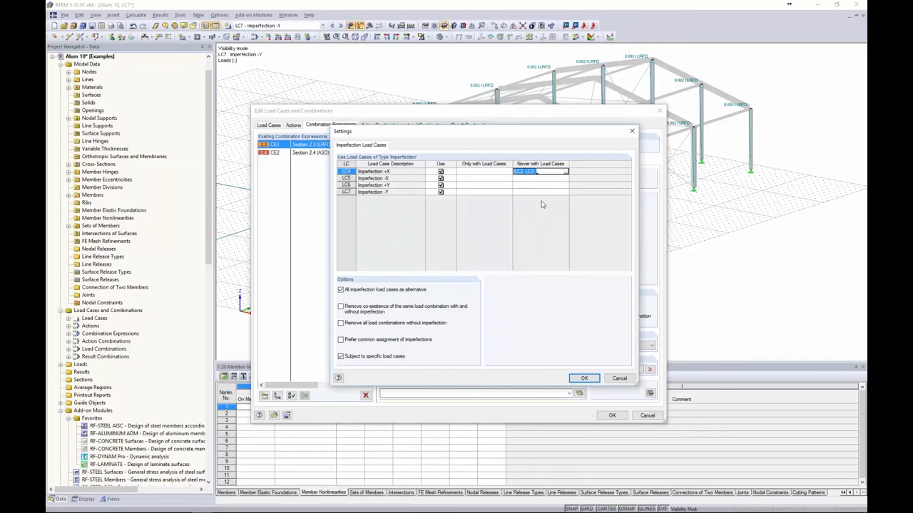
Copy the LC2, LC3 exclusion to LC5 through LC7 and confirm the settings
key(Down)
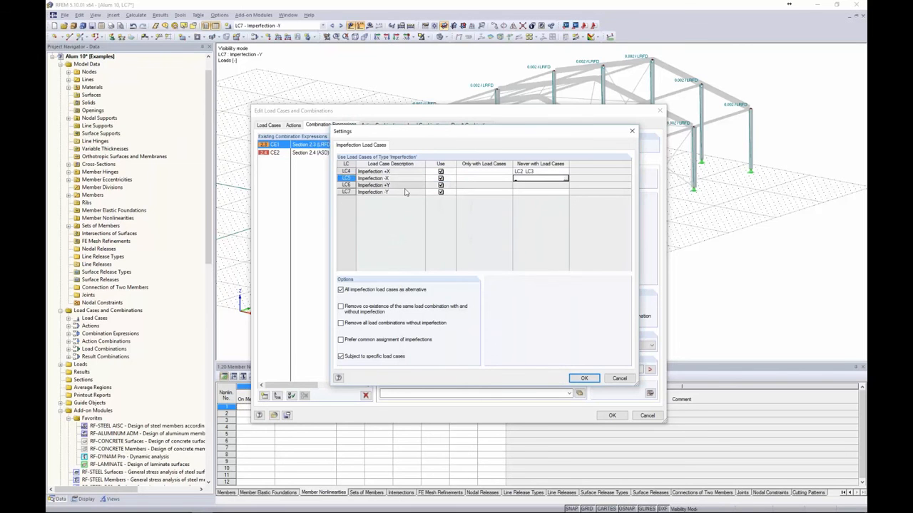
key(F8)
key(F8)
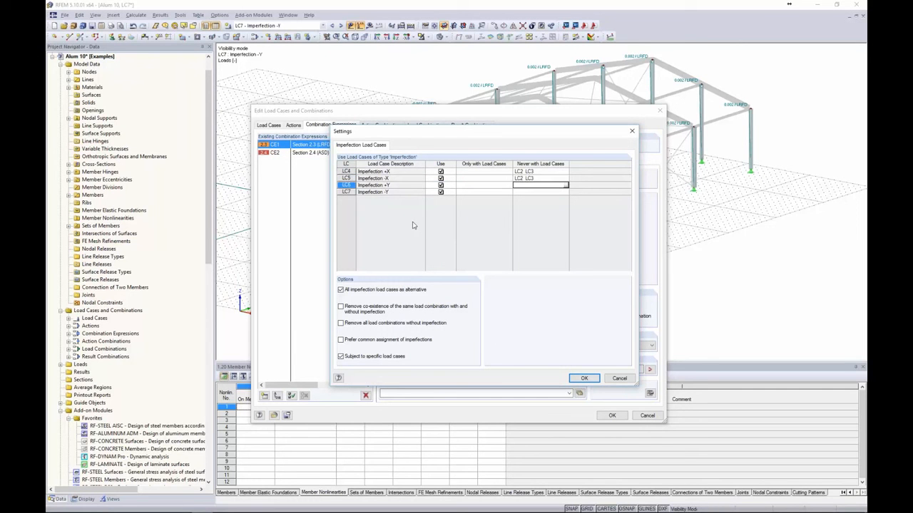
key(F8)
key(Up)
click(584, 378)
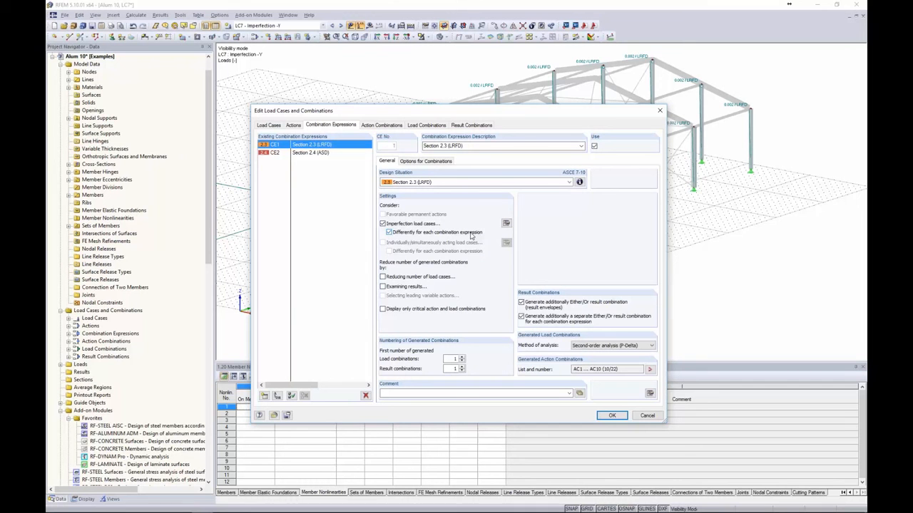
Review the generated combinations CO1–CO5, including 1.4D with Imperfection +Y and -Y
click(321, 156)
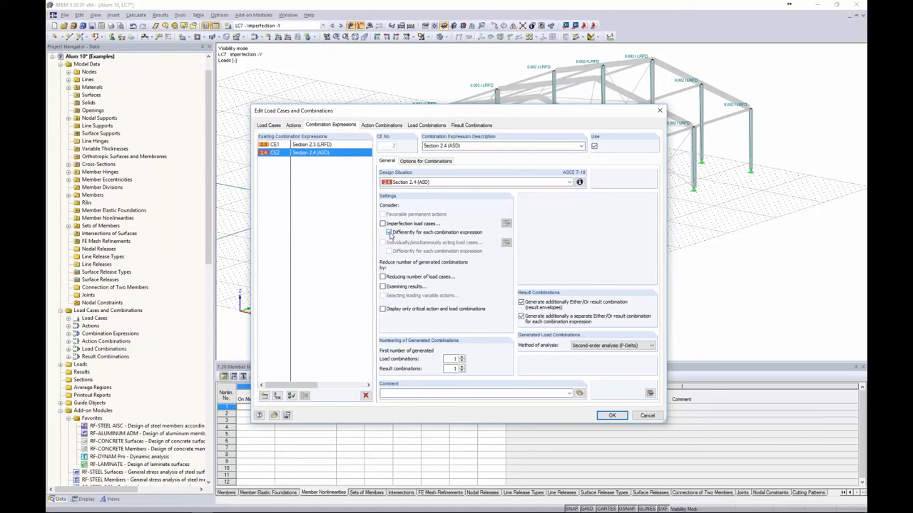
click(324, 148)
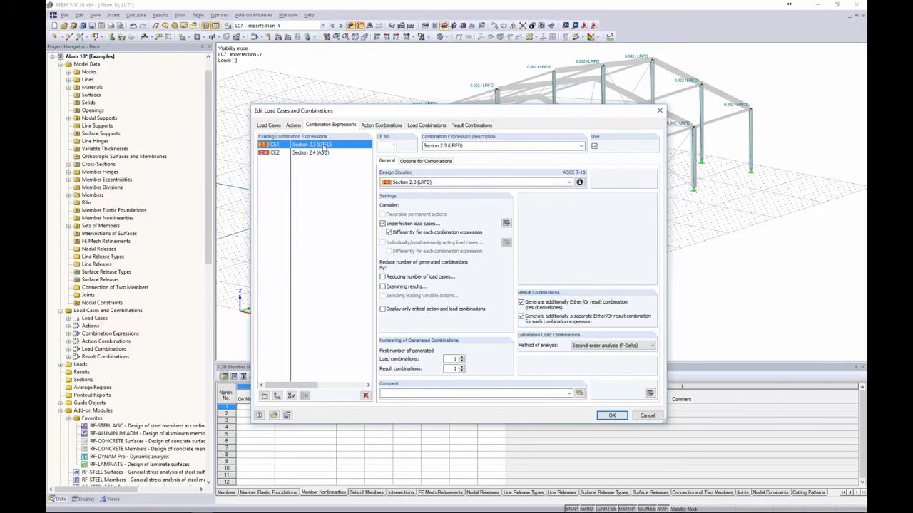
click(422, 125)
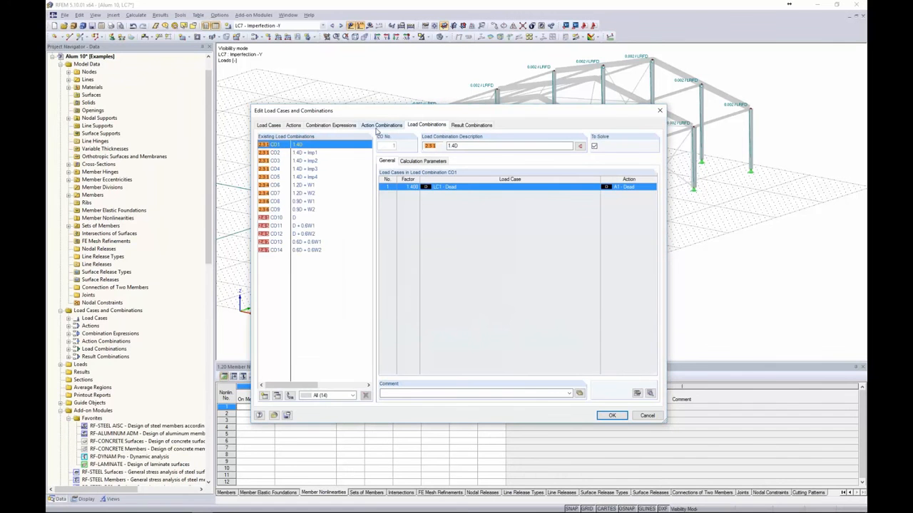
click(316, 154)
click(316, 161)
click(315, 169)
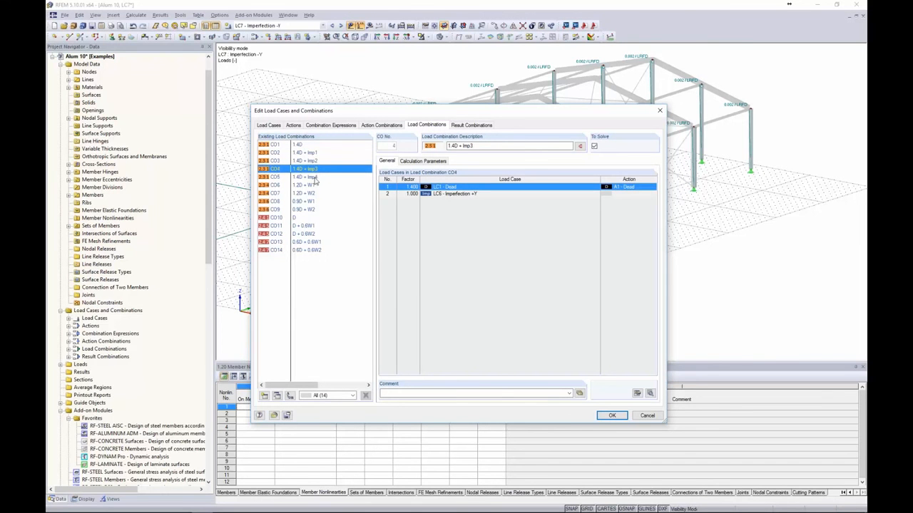
click(314, 176)
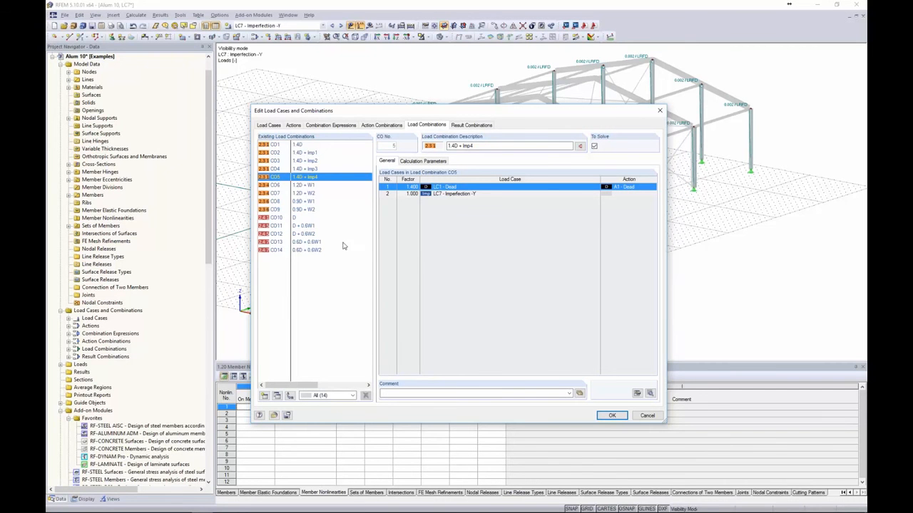
Close the combinations editor and advance the slideshow to 'RFEM and Modified Stiffness'
click(611, 415)
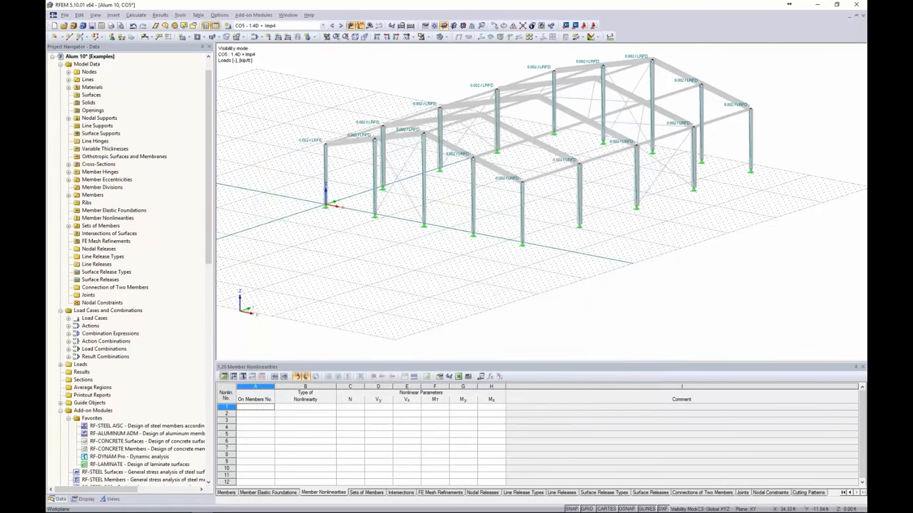
key(alt+Tab)
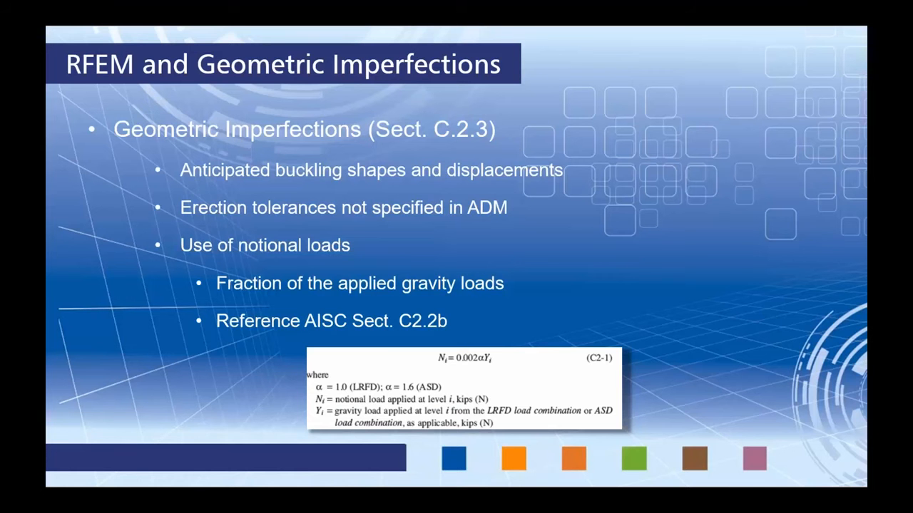
key(Right)
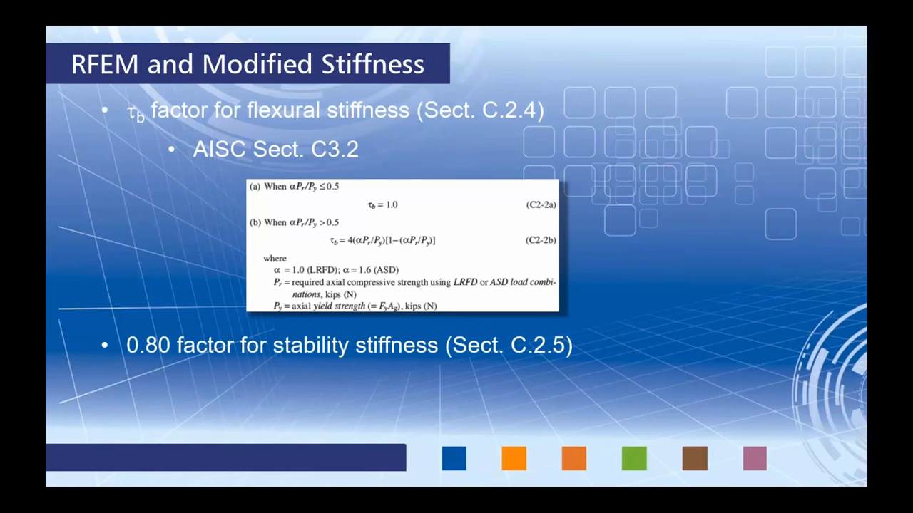
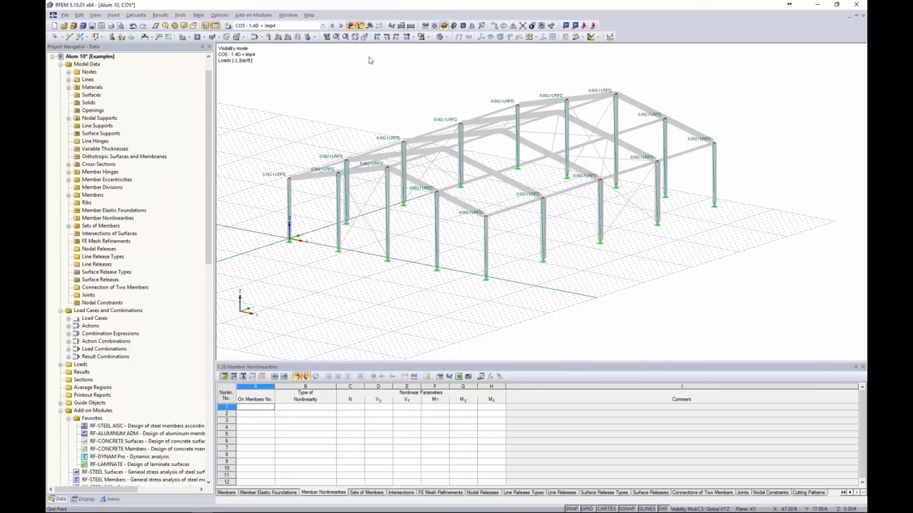
Cancel visibility mode to show the entire hall frame and hide the CO5 load values
click(422, 36)
click(446, 111)
click(351, 26)
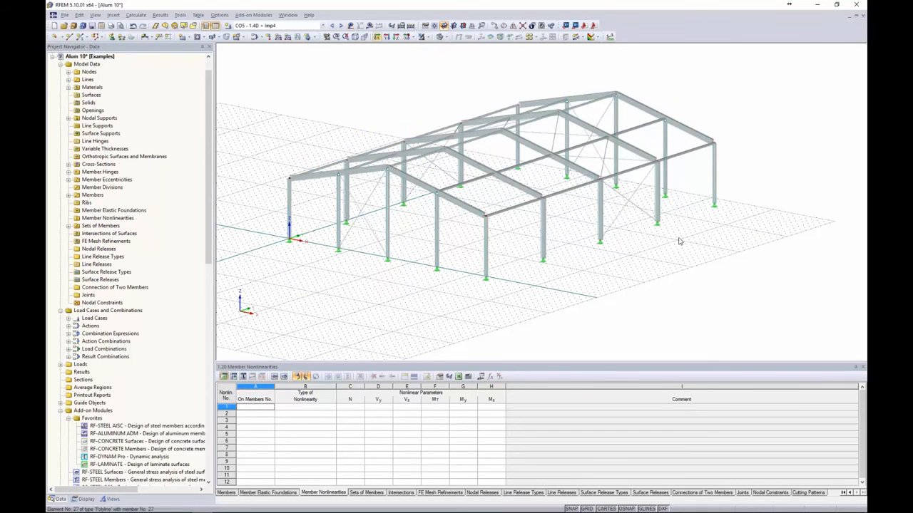
Select all 72 frame members and set Modify Stiffness to According to AISC 360-10 C2.3(2)
drag(766, 296, 268, 66)
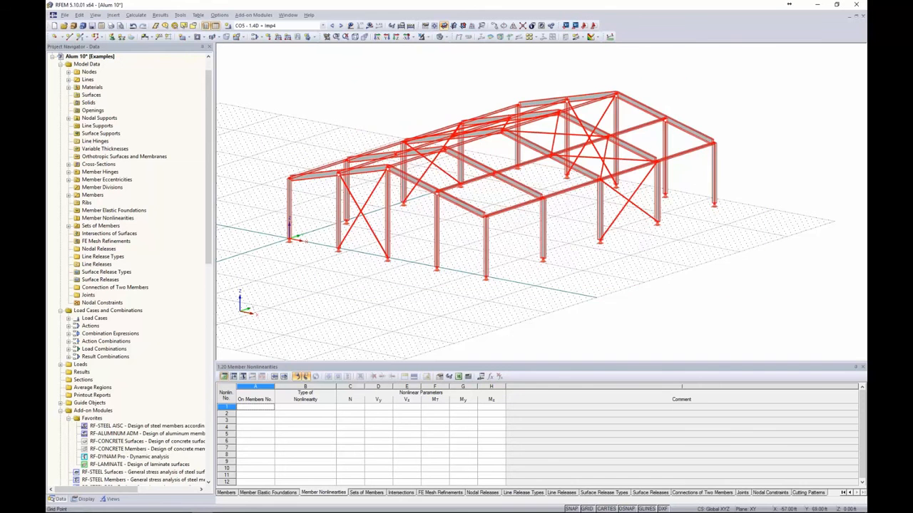
right_click(524, 189)
mouse_move(542, 211)
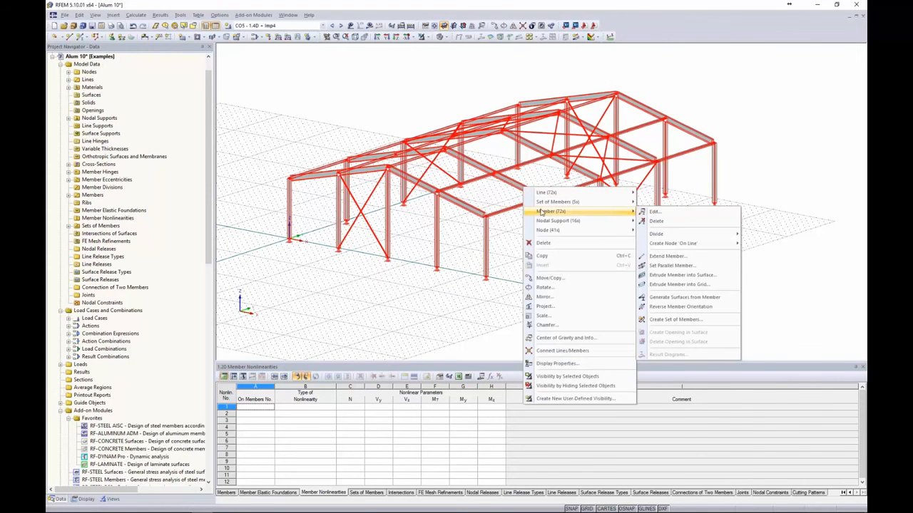
click(651, 213)
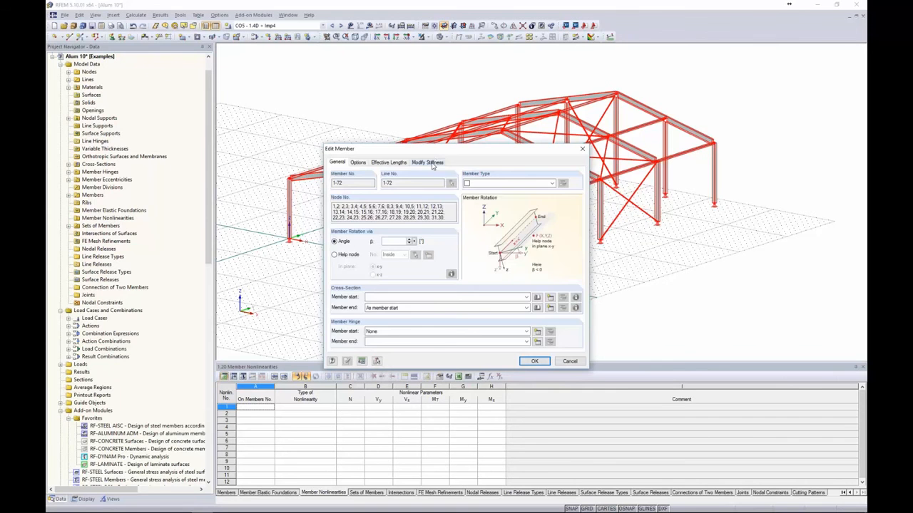
click(429, 163)
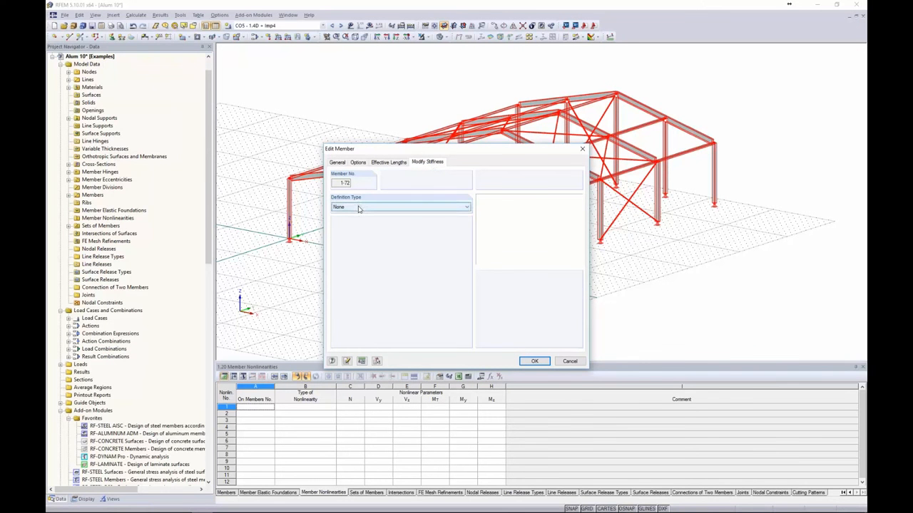
click(360, 209)
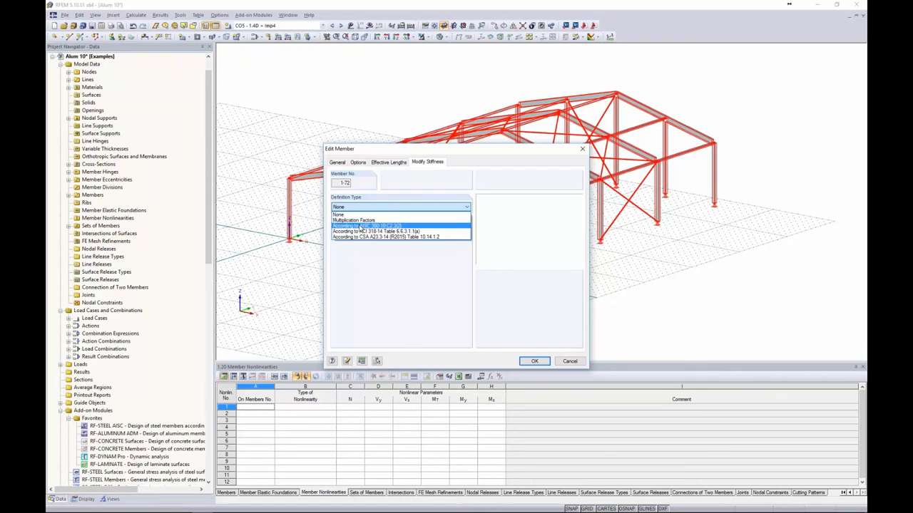
click(361, 226)
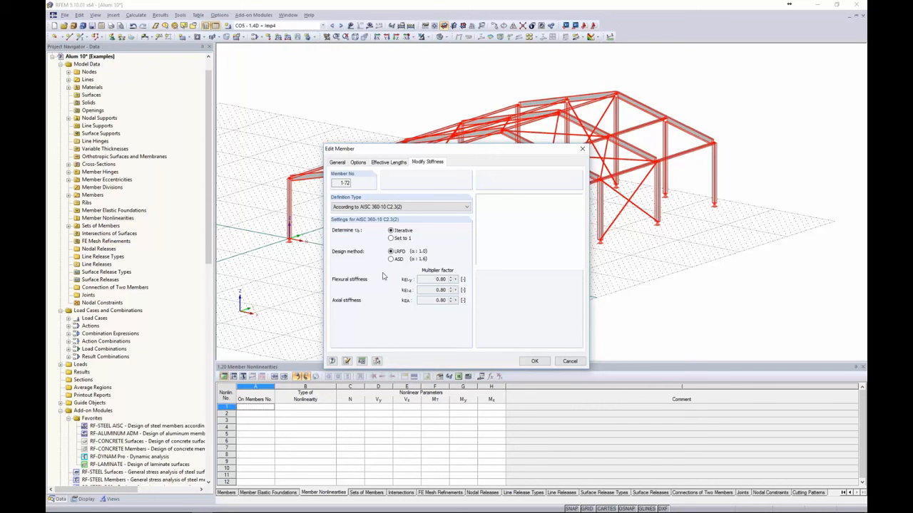
click(536, 360)
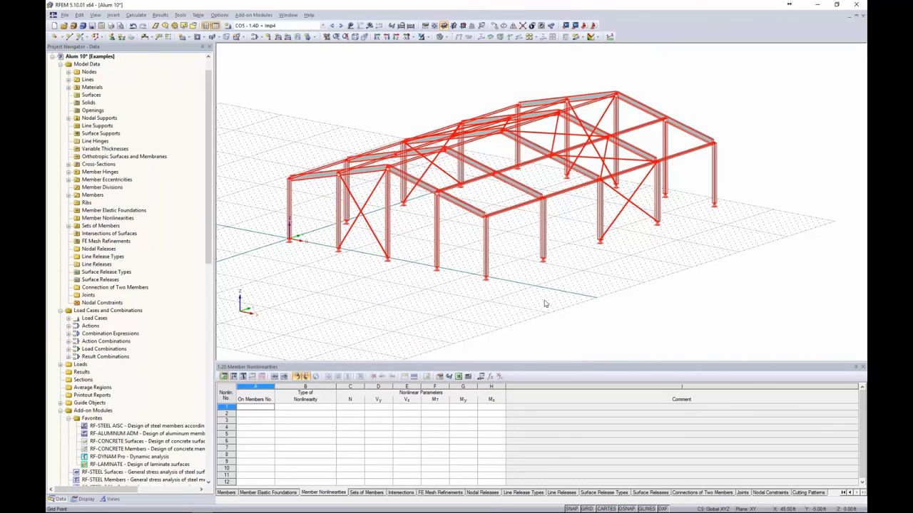
Deselect all members, save the model, and run Calculate All
click(544, 304)
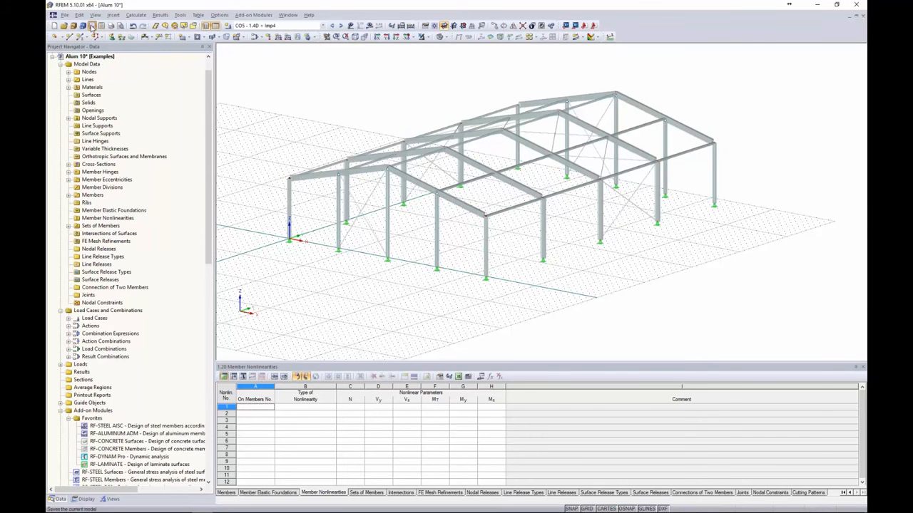
click(92, 25)
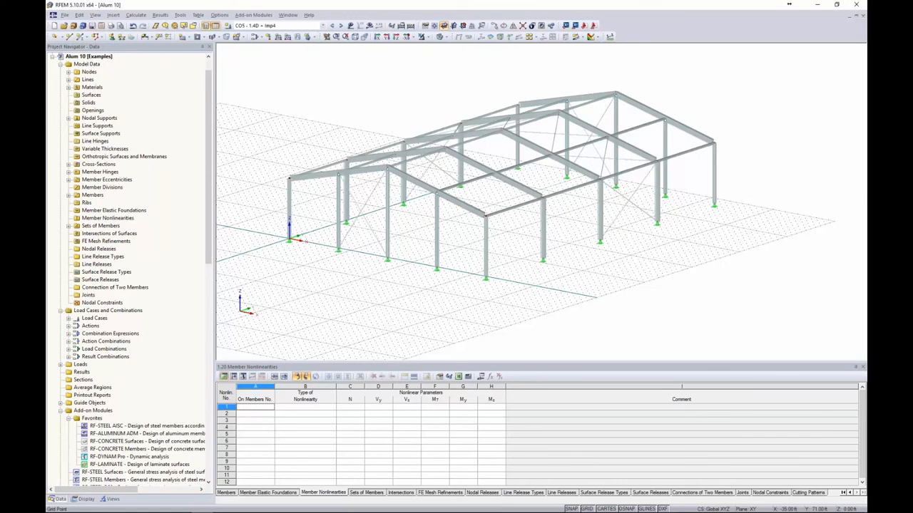
click(136, 15)
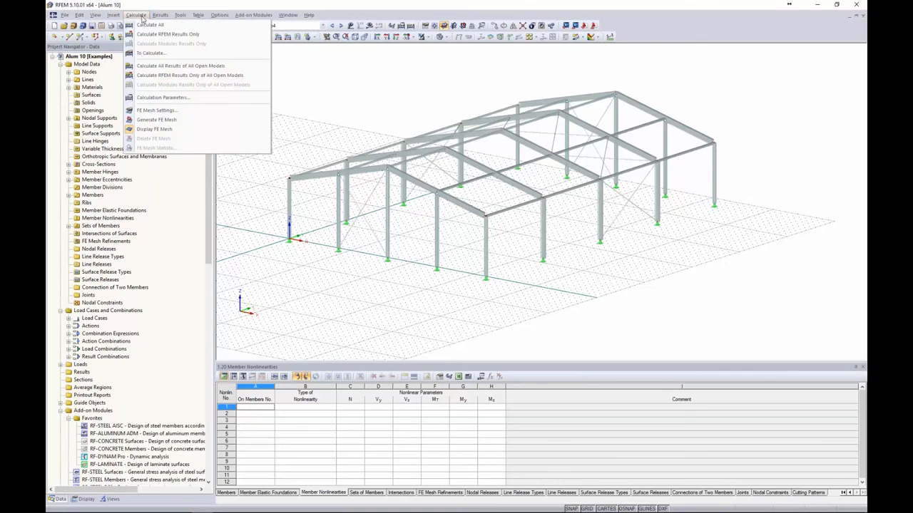
click(144, 27)
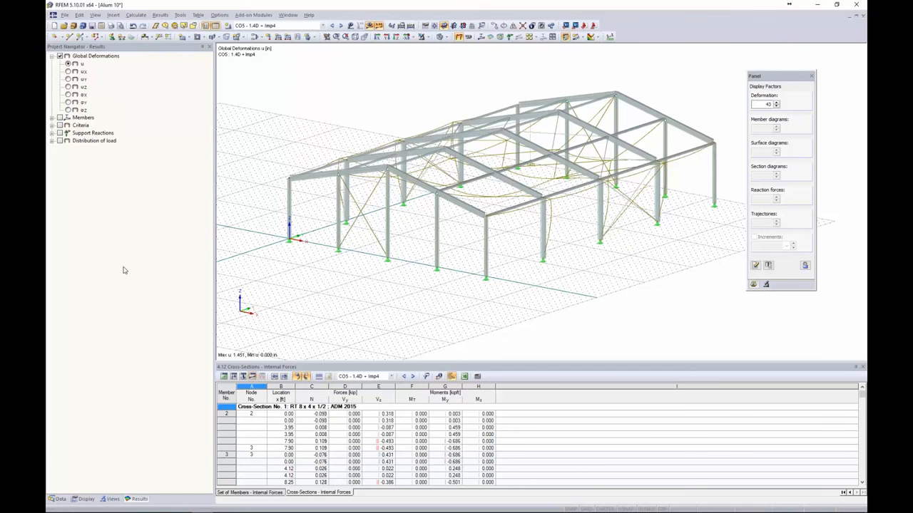
Step to CO8 (0.9D + W1) and plot the members' axial force N diagrams
ctrl+middle_drag(397, 108, 390, 109)
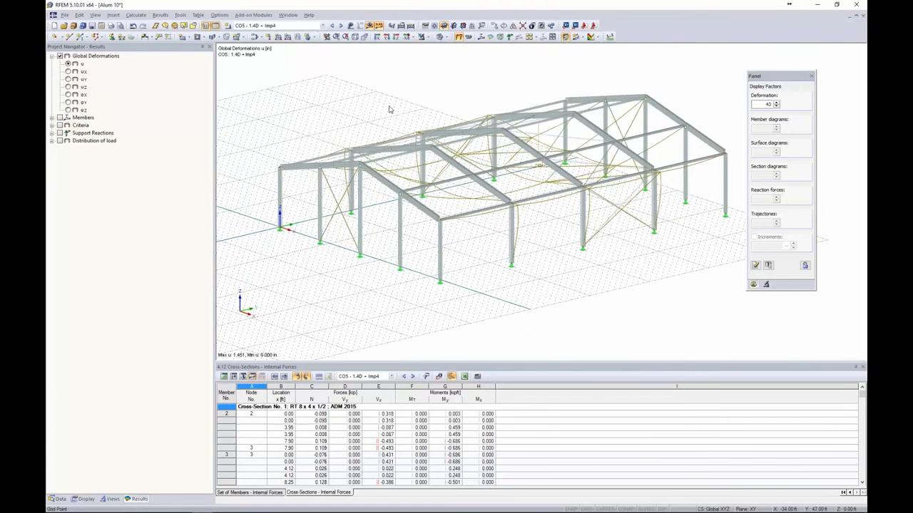
click(341, 25)
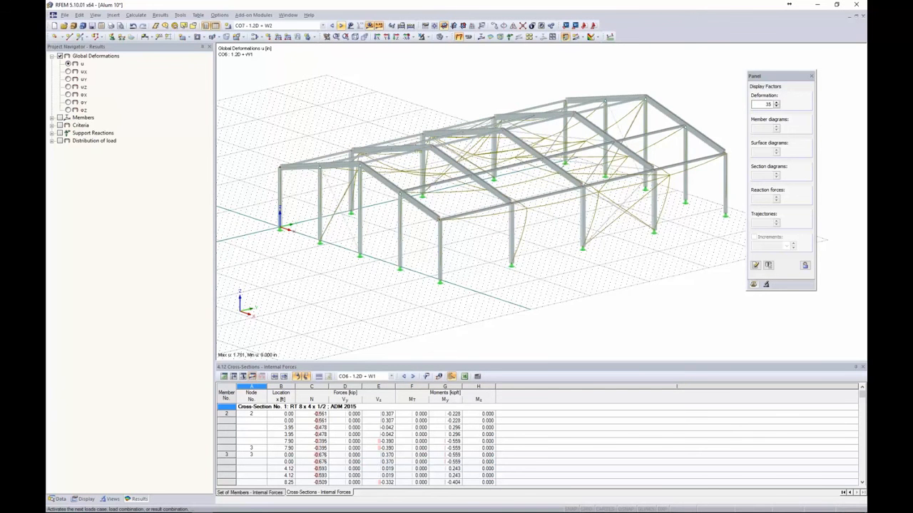
click(340, 26)
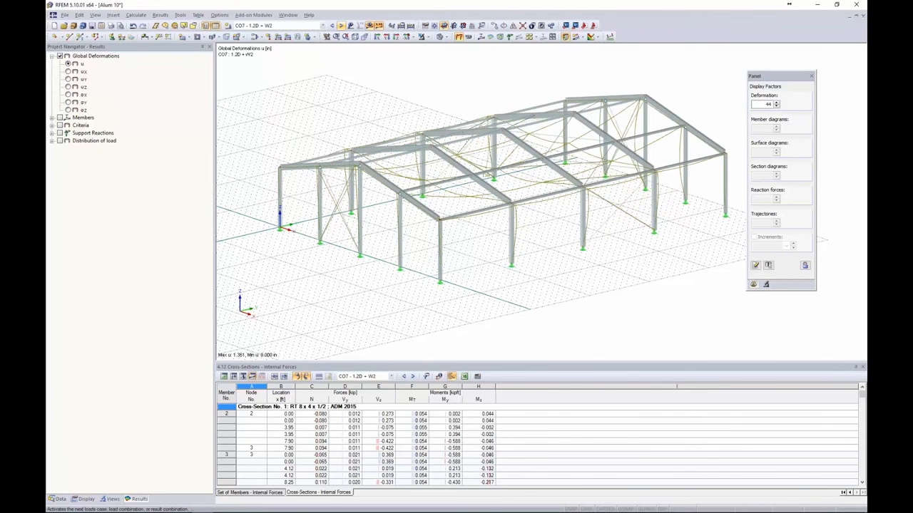
click(341, 25)
ctrl+middle_drag(422, 94, 440, 110)
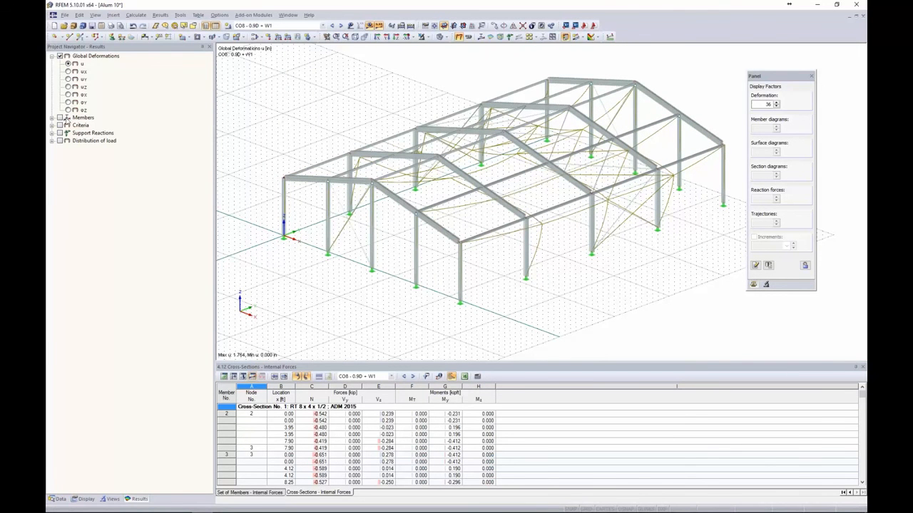
click(52, 118)
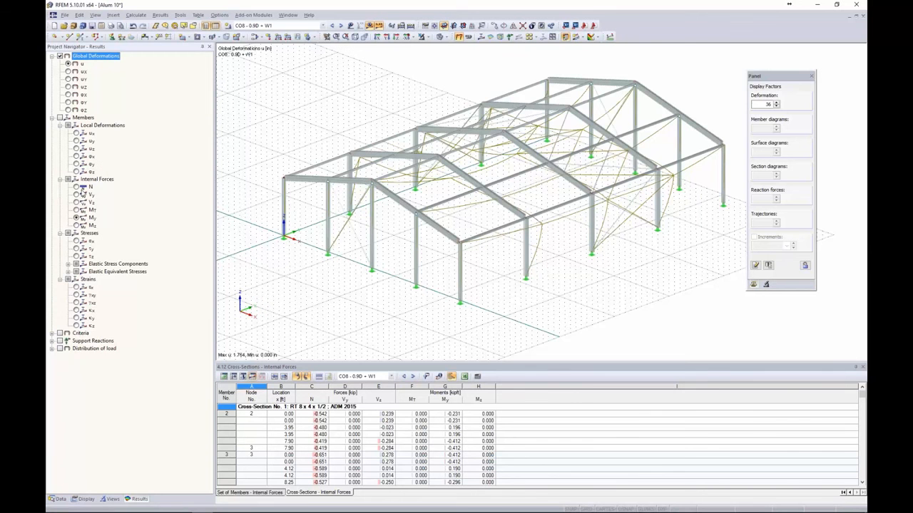
click(76, 187)
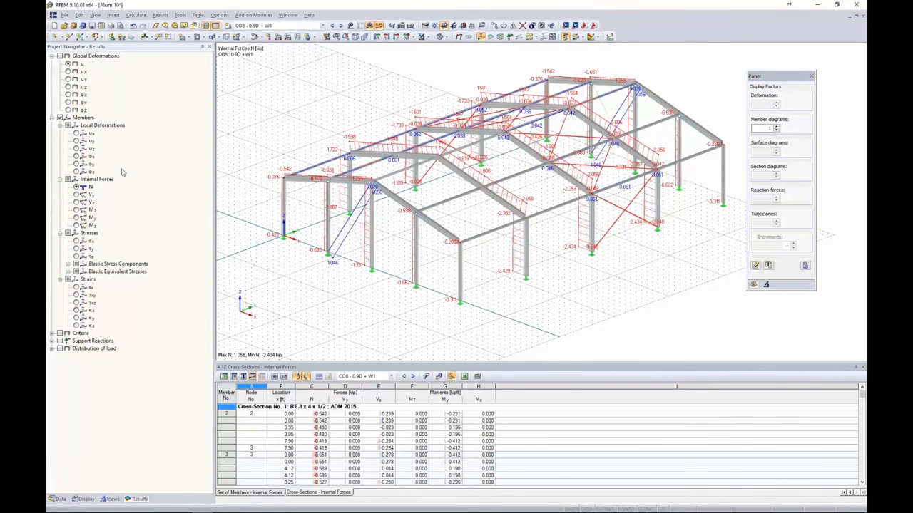
ctrl+middle_drag(405, 107, 377, 96)
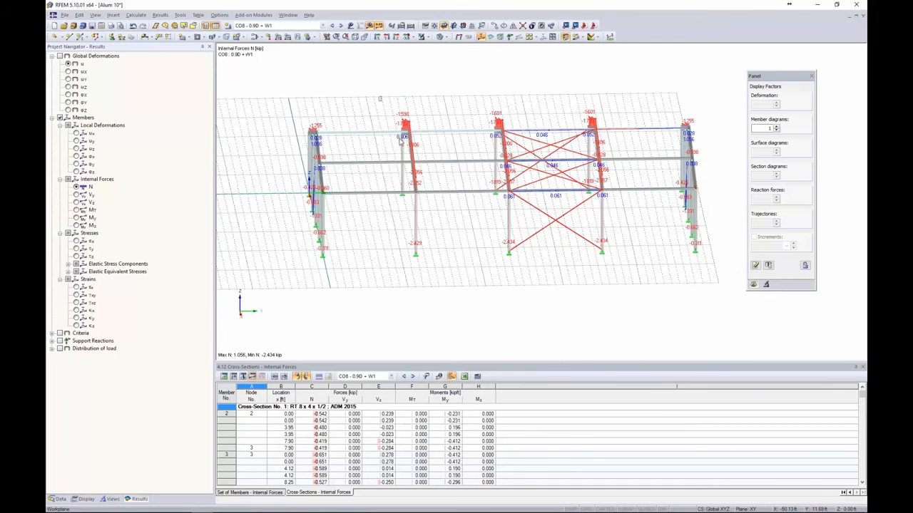
click(413, 206)
Isolate the selected frame with Visibility by Selected Objects and view it isometrically
click(424, 36)
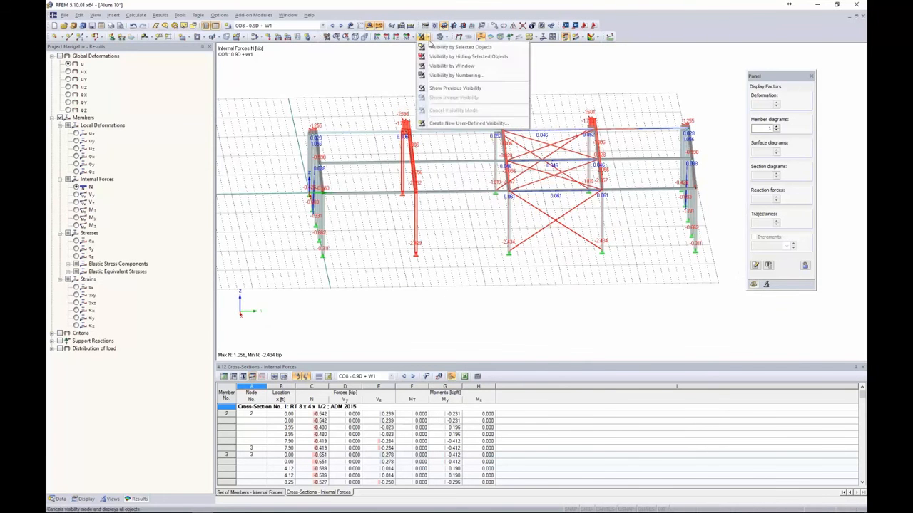
click(429, 45)
ctrl+middle_drag(346, 142, 465, 155)
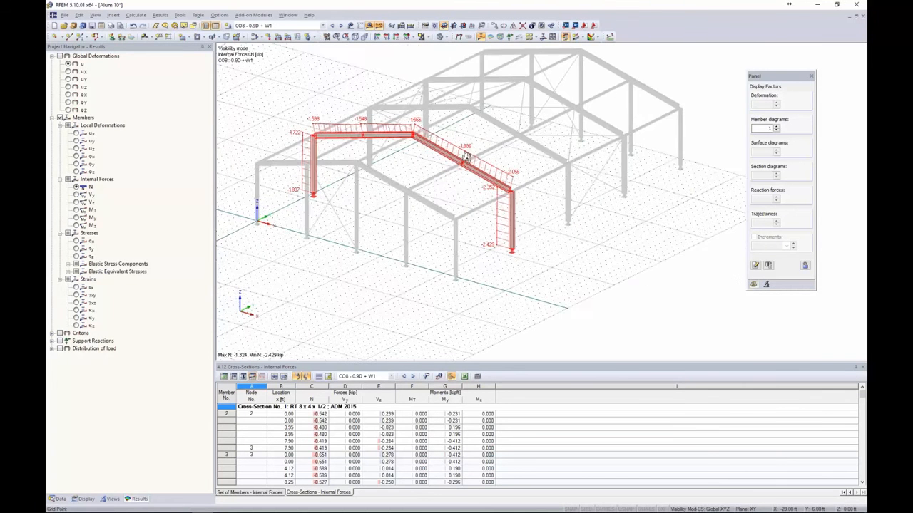
scroll(464, 153, up, 3)
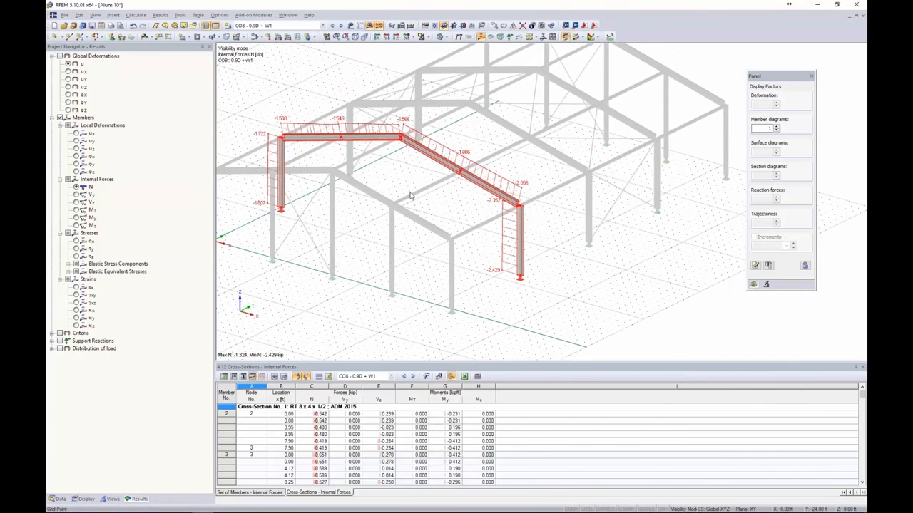
Switch the diagrams from V-z to M-y moments, scaled by a member diagram factor of 1.5
click(77, 203)
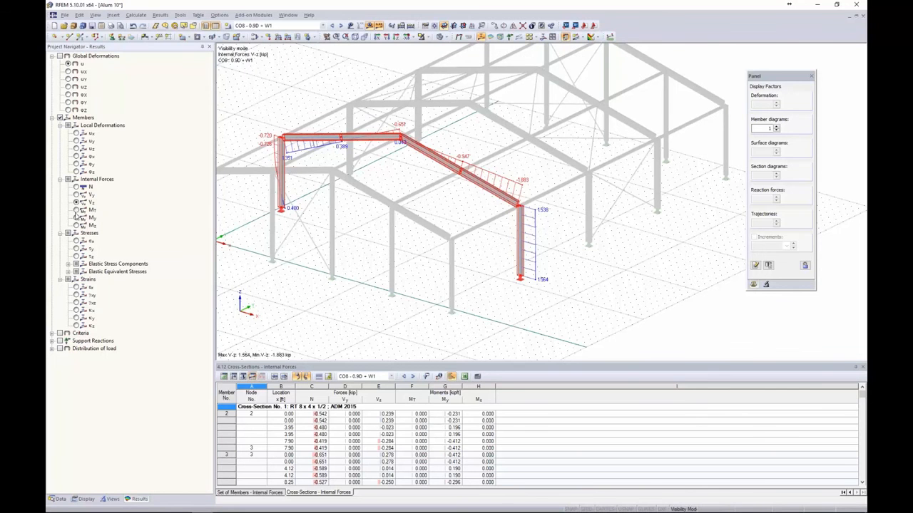
click(77, 218)
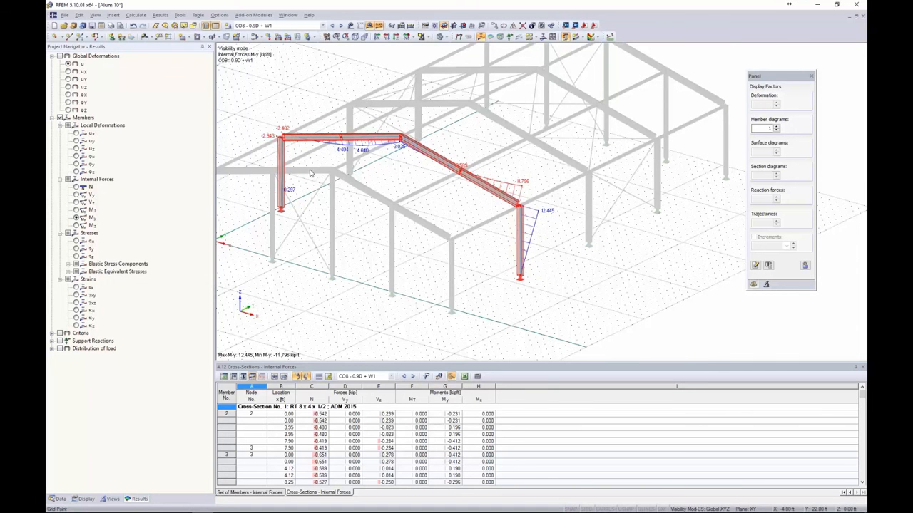
click(777, 126)
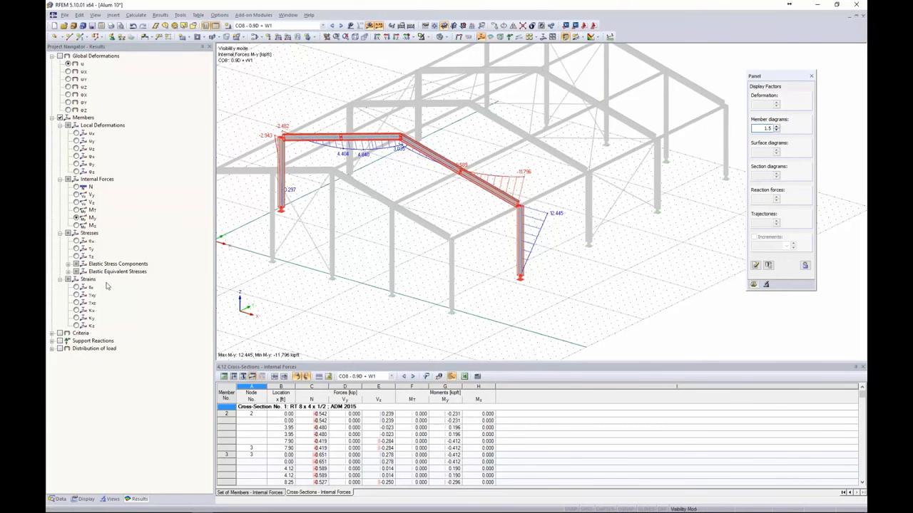
right_click(519, 235)
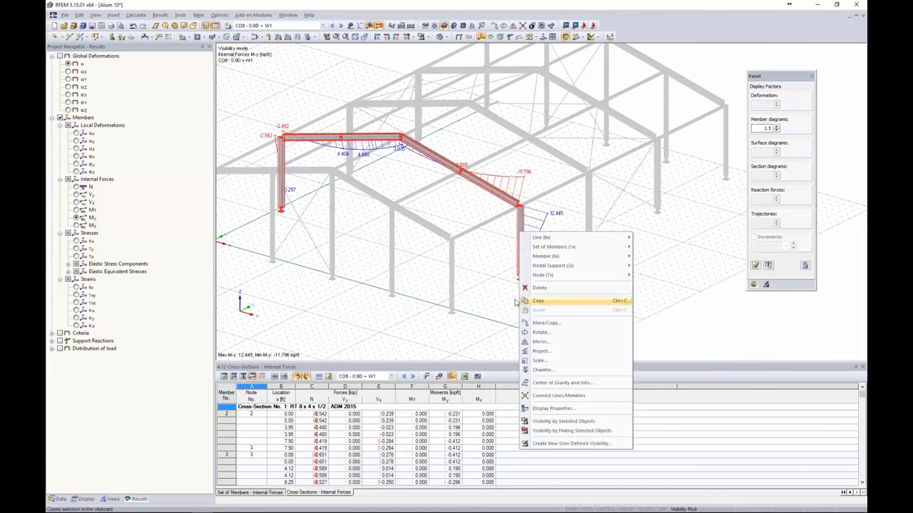
click(538, 301)
right_click(519, 267)
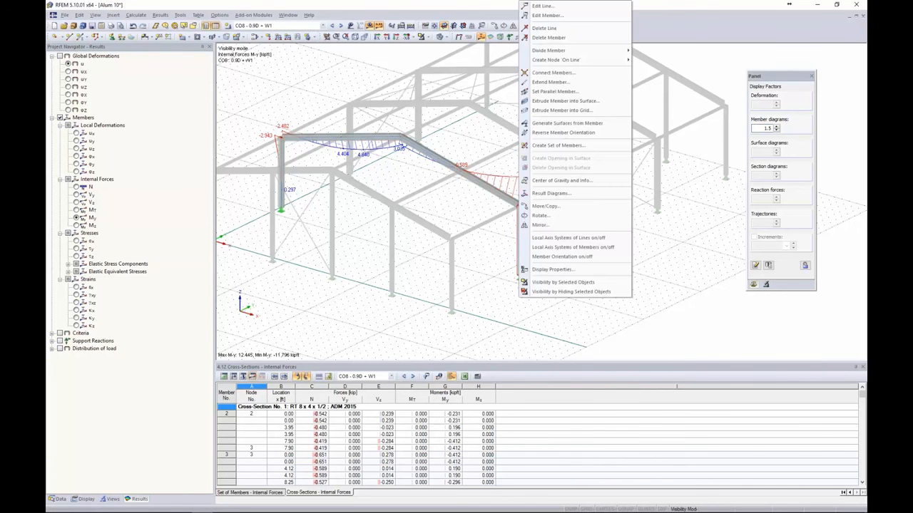
Open member 15's result diagrams, add N, and step to CO11 (D + 0.6W1)
click(550, 194)
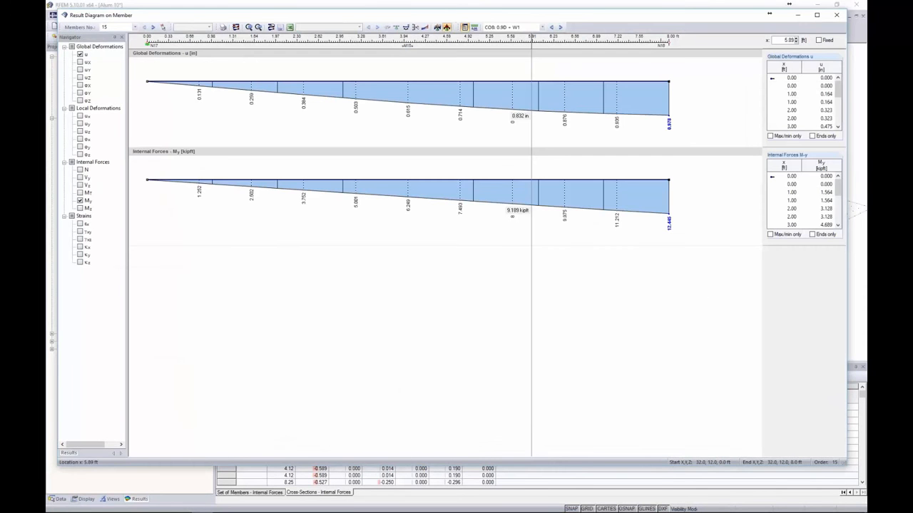
click(82, 170)
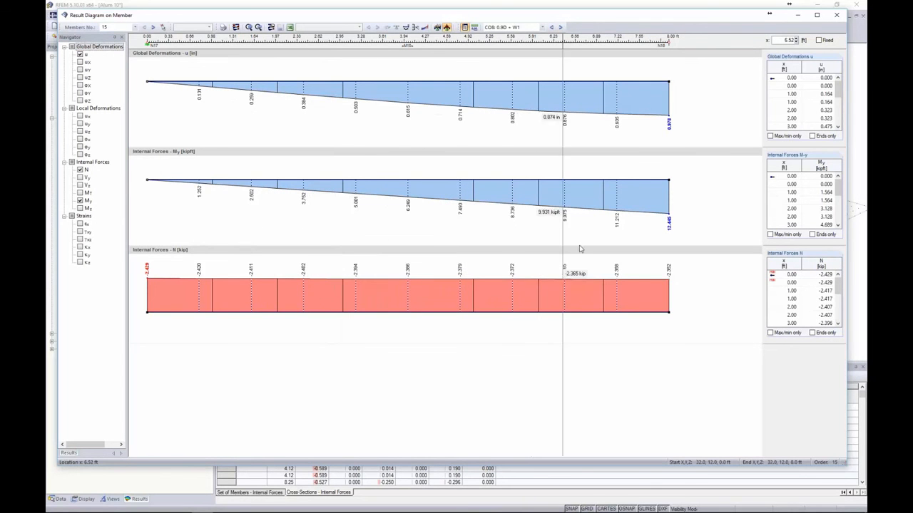
click(561, 27)
click(560, 27)
click(561, 27)
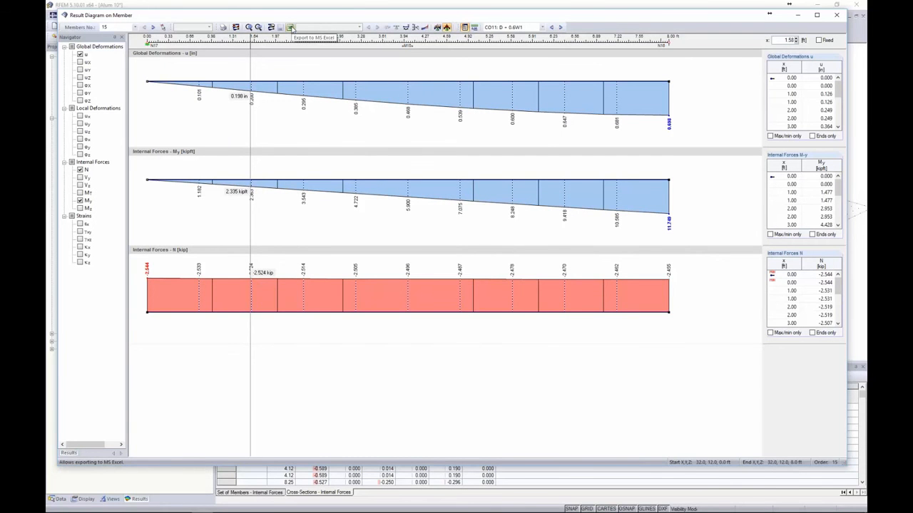
Close the member diagram window, display support reactions on the frame, and switch to the Data tree
click(836, 14)
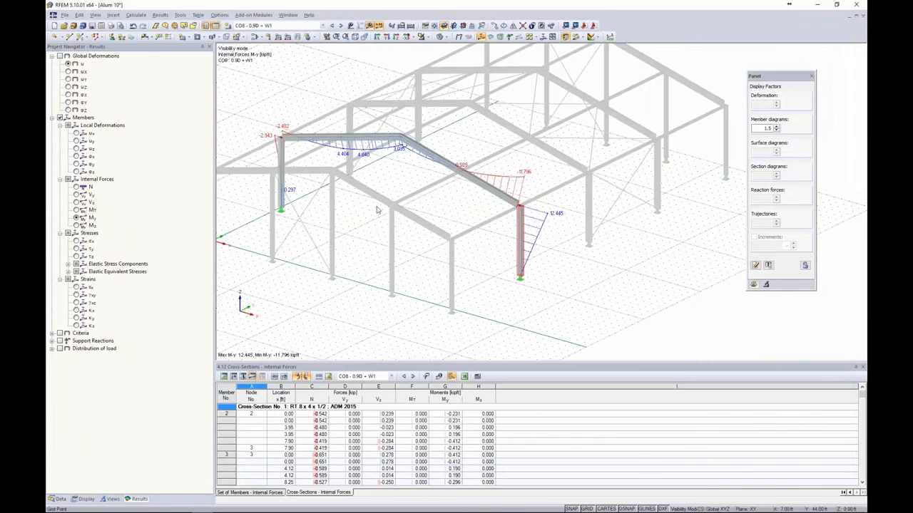
click(54, 341)
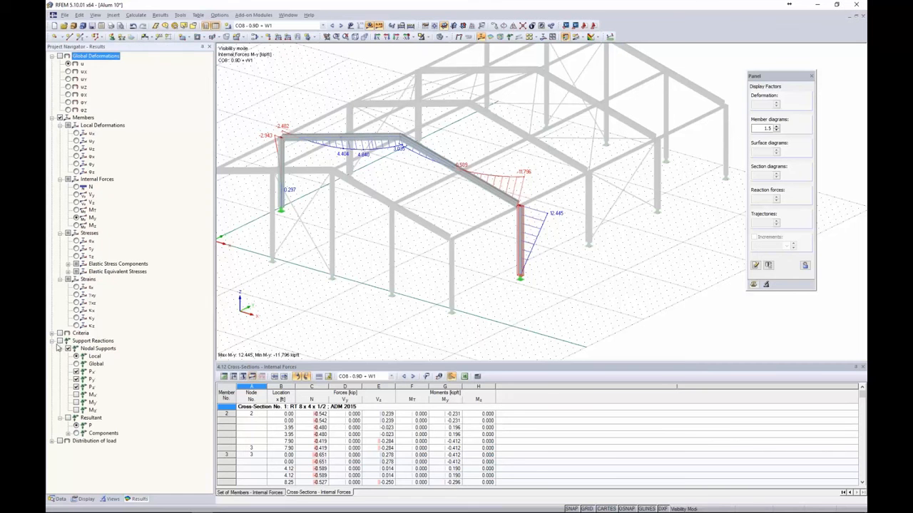
click(60, 341)
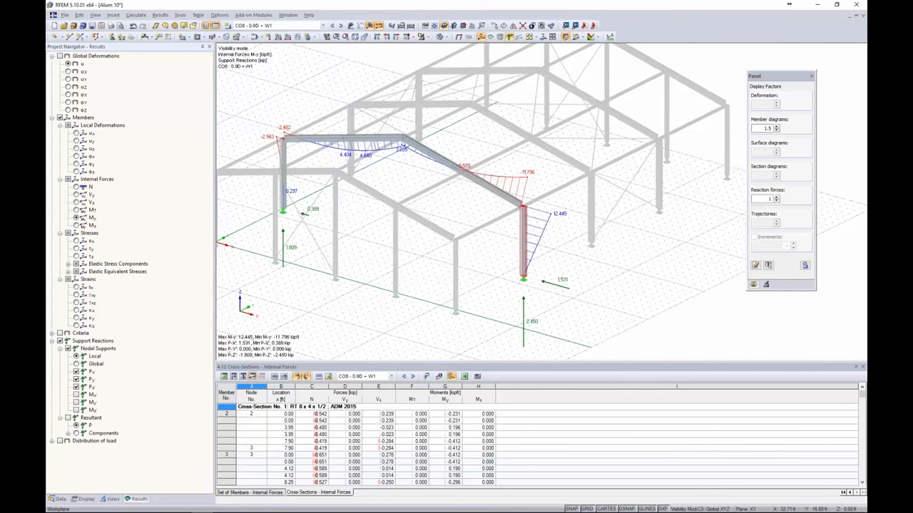
ctrl+middle_drag(553, 268, 617, 255)
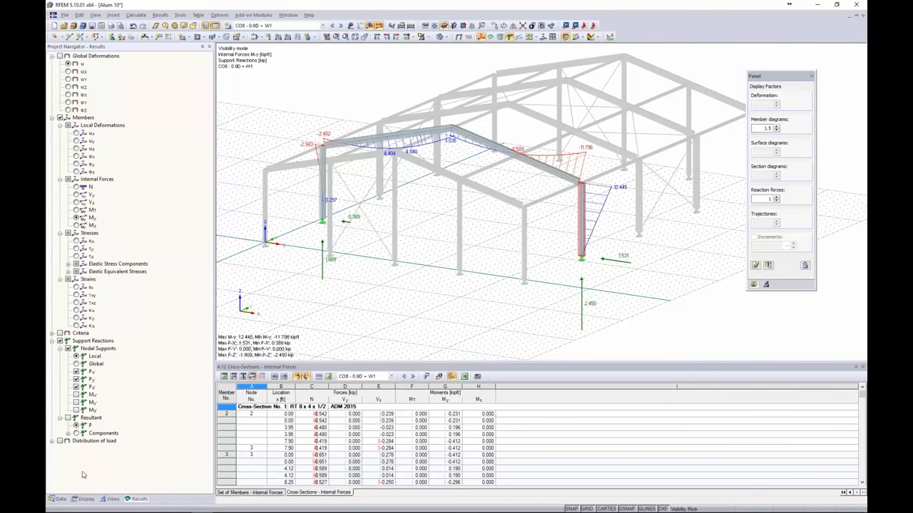
click(59, 500)
scroll(152, 329, down, 3)
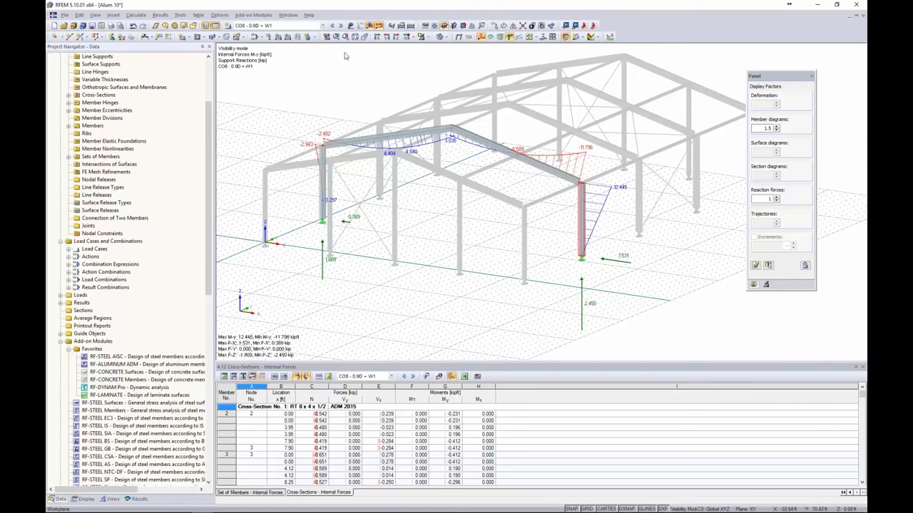
Turn off result diagrams and cancel visibility mode to show the full aluminium hall
click(369, 25)
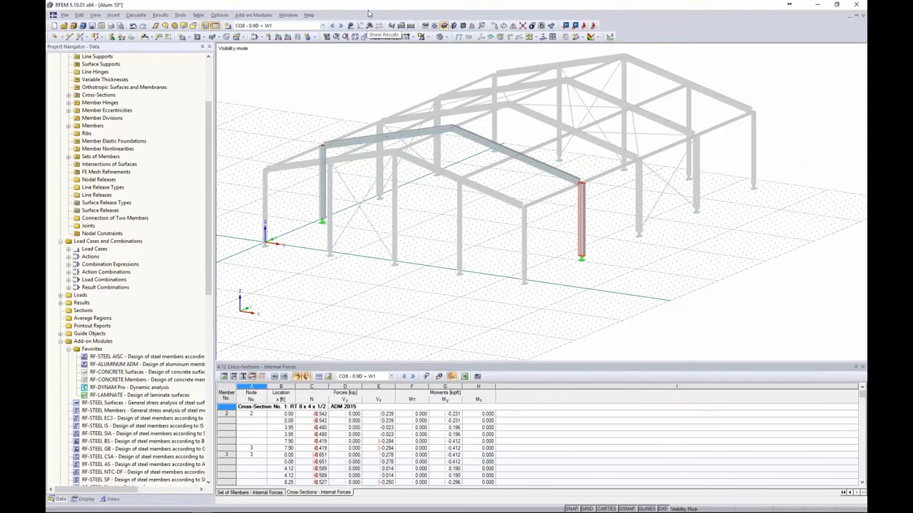
click(427, 37)
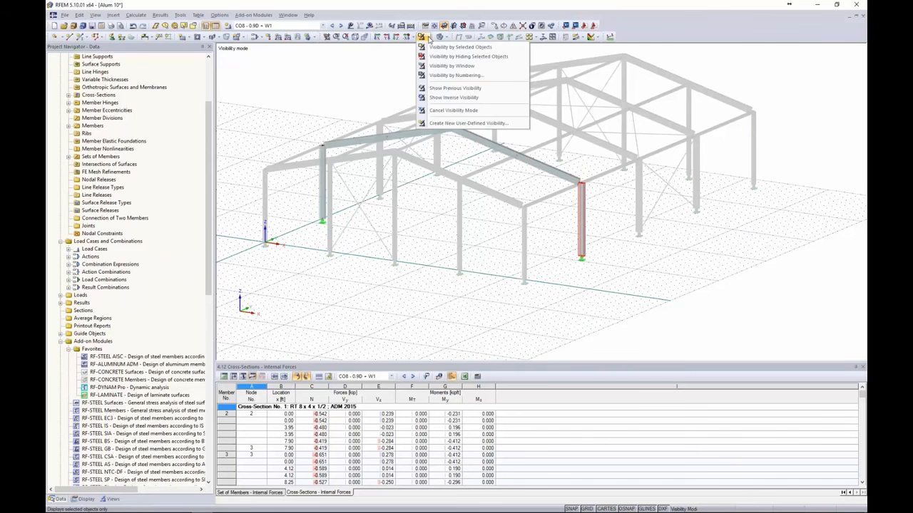
click(470, 111)
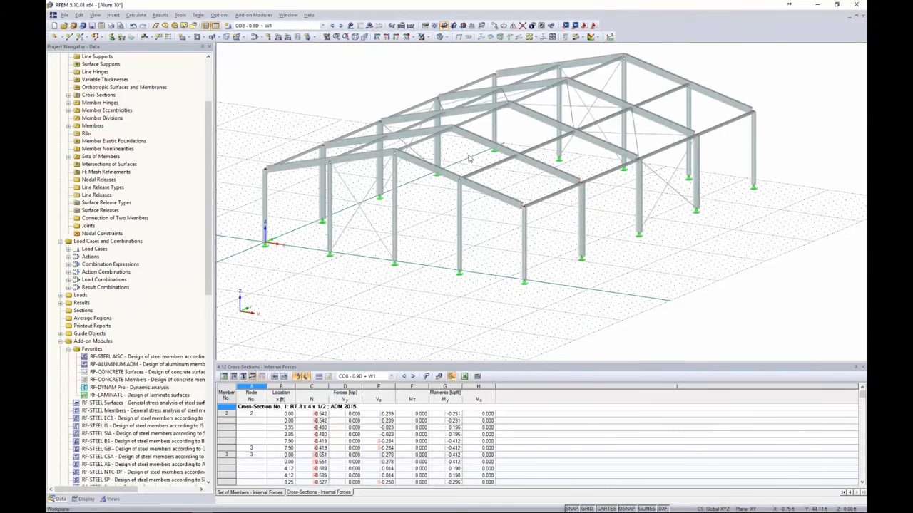
scroll(472, 157, down, 2)
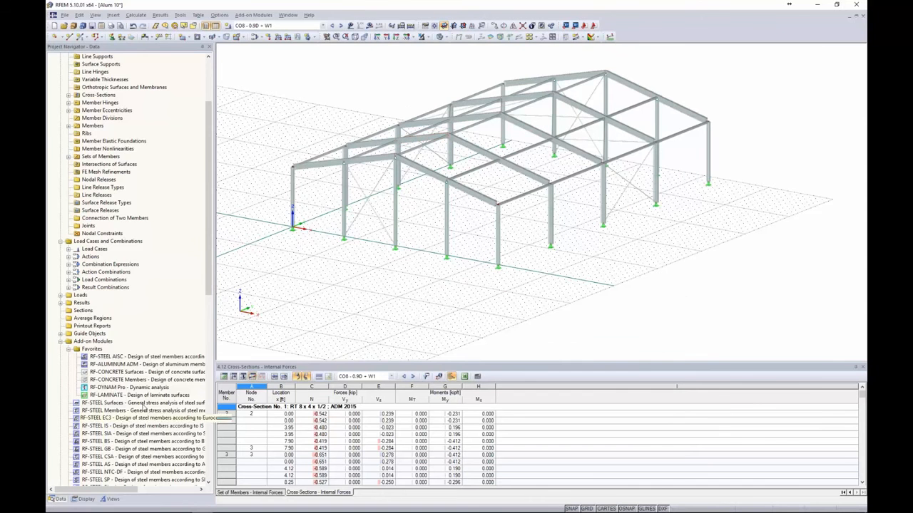
drag(208, 275, 216, 308)
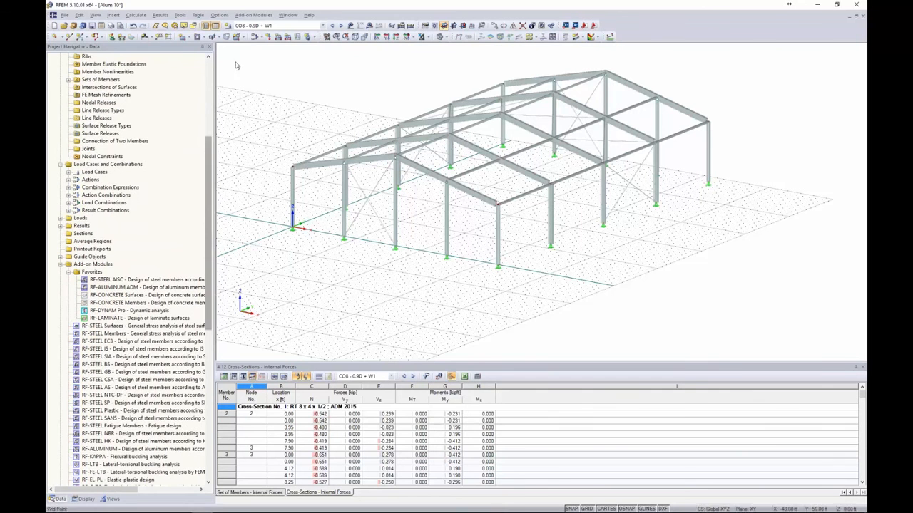
click(254, 15)
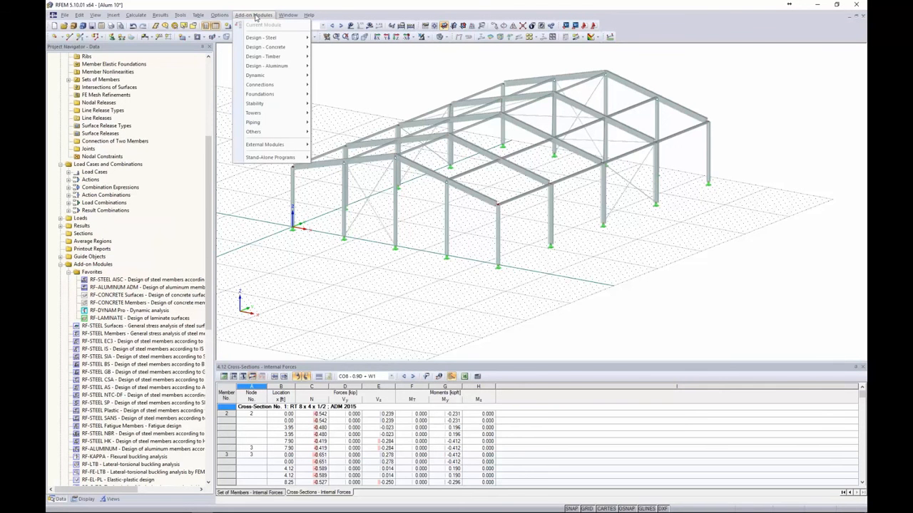
Start RF-ALUMINUM ADM from Design - Aluminum and expand the Design According to list
mouse_move(264, 69)
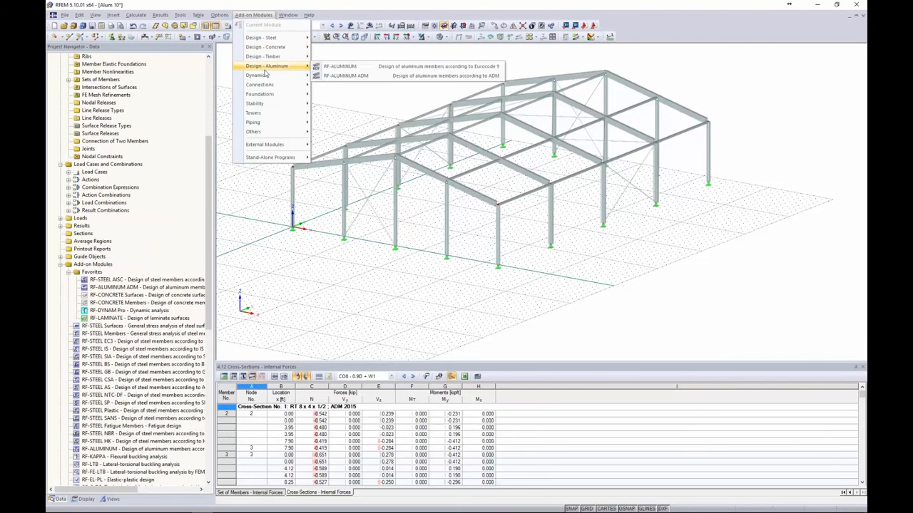
click(340, 75)
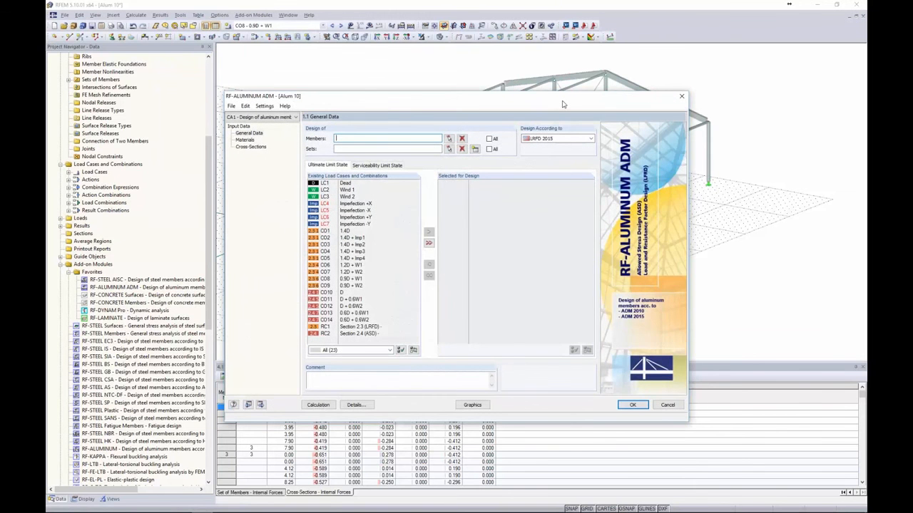
drag(563, 104, 445, 95)
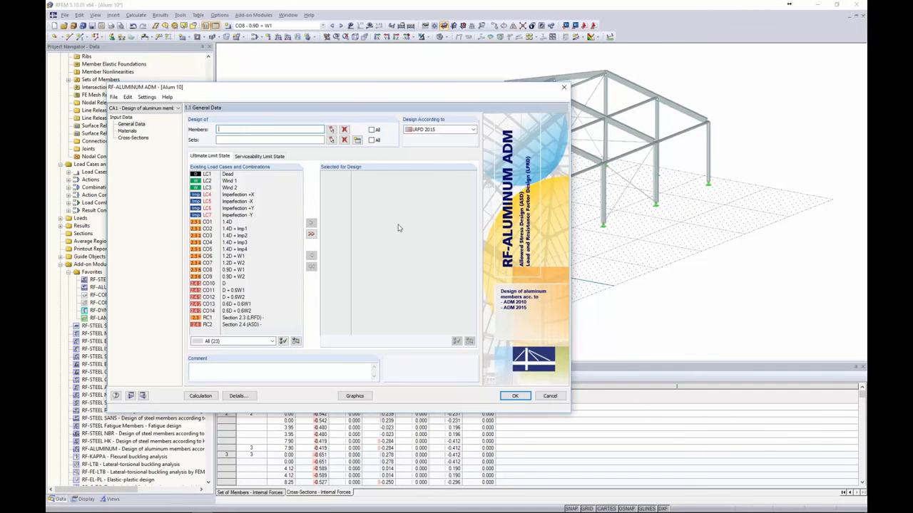
drag(372, 92, 478, 72)
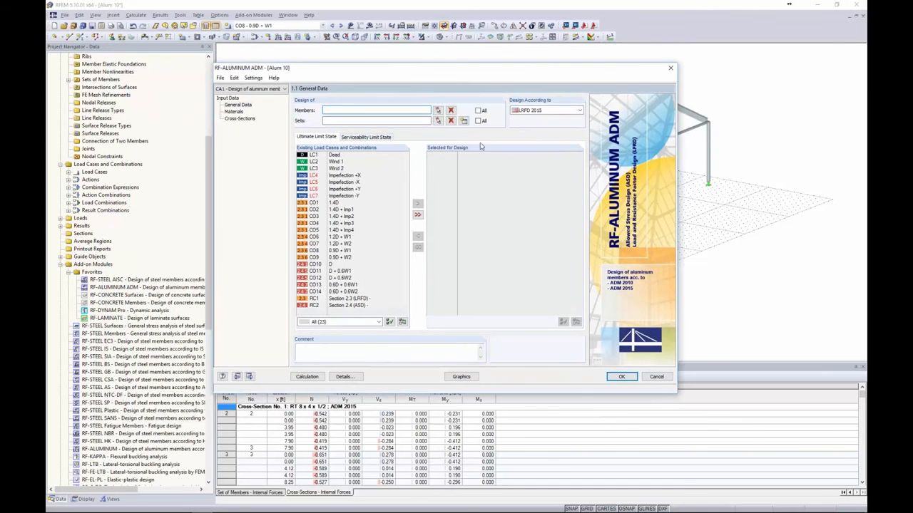
click(531, 111)
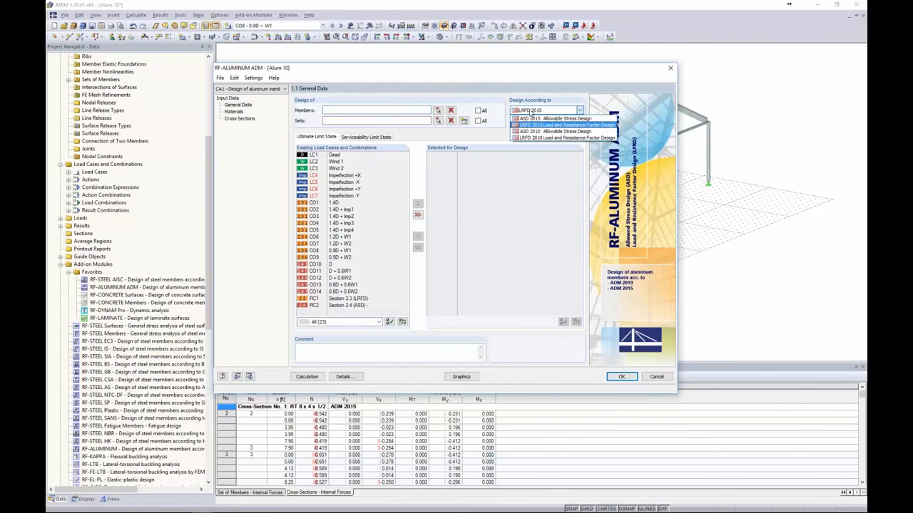
Select ASD 2015 and review its Details settings without changes
click(546, 120)
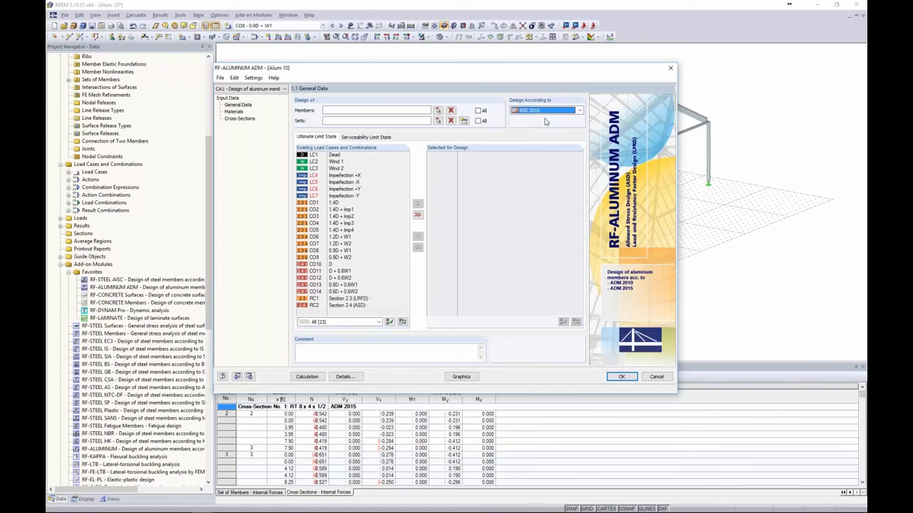
click(345, 377)
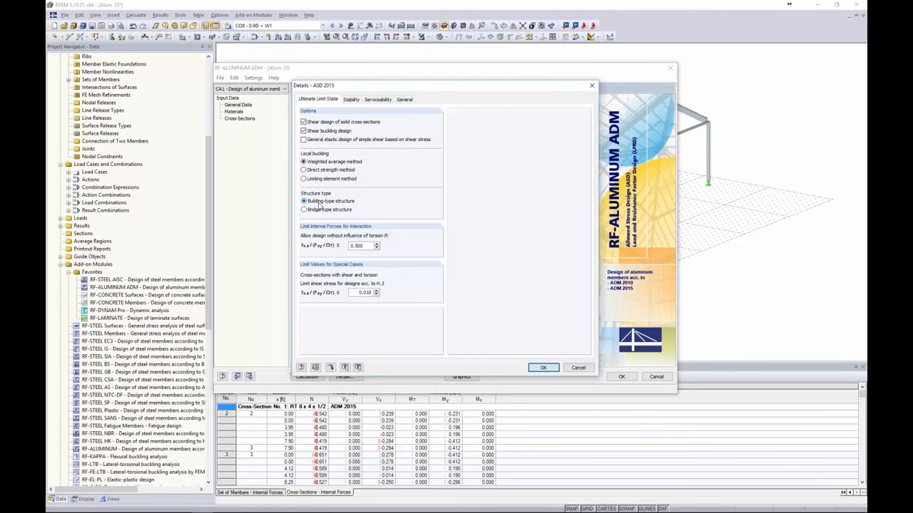
click(576, 368)
Switch to LRFD 2015 and review its General details, including the maximum allowable design ratio
click(549, 110)
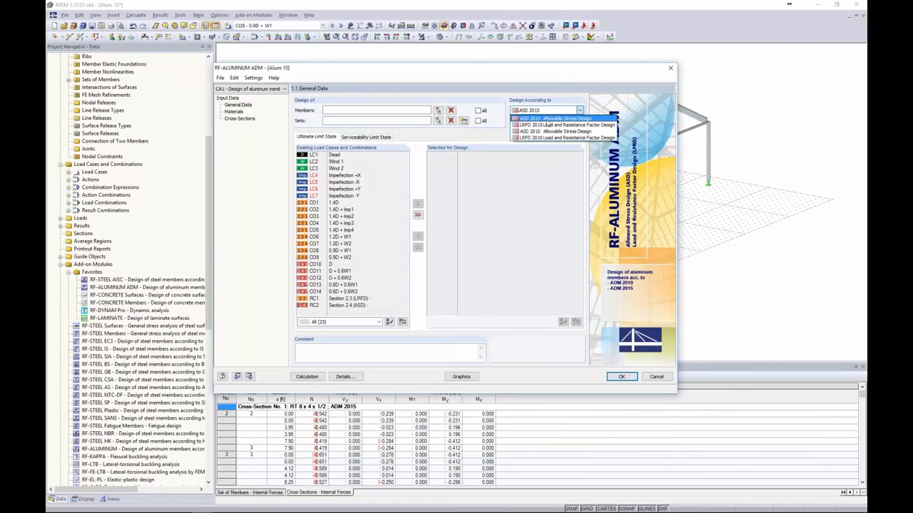
click(547, 125)
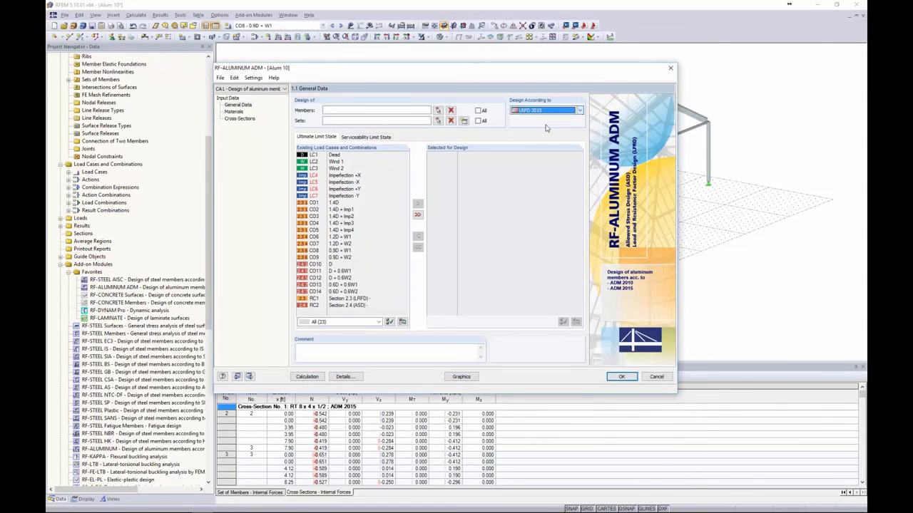
click(346, 377)
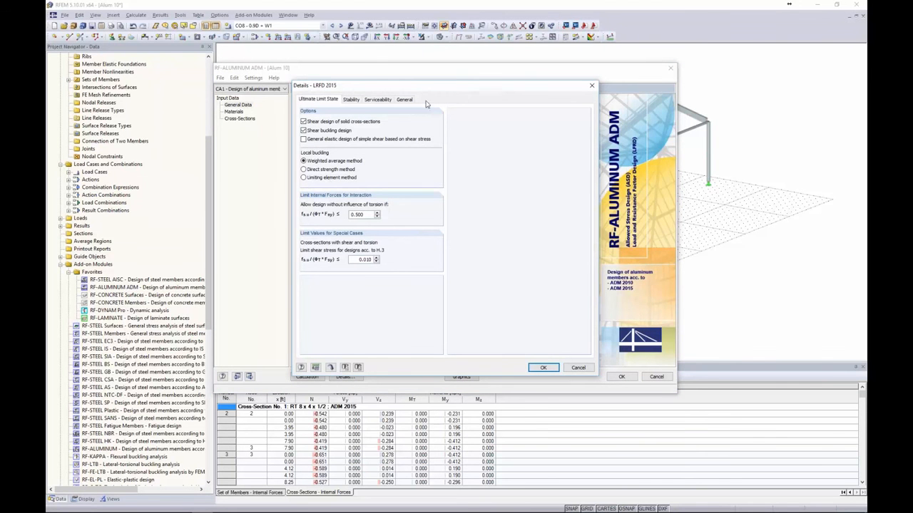
drag(434, 91, 364, 86)
drag(484, 88, 465, 79)
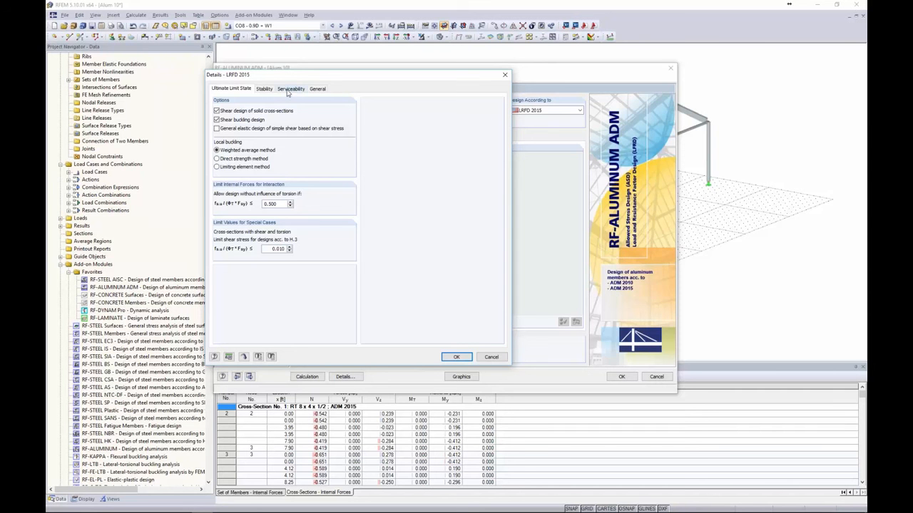
click(320, 90)
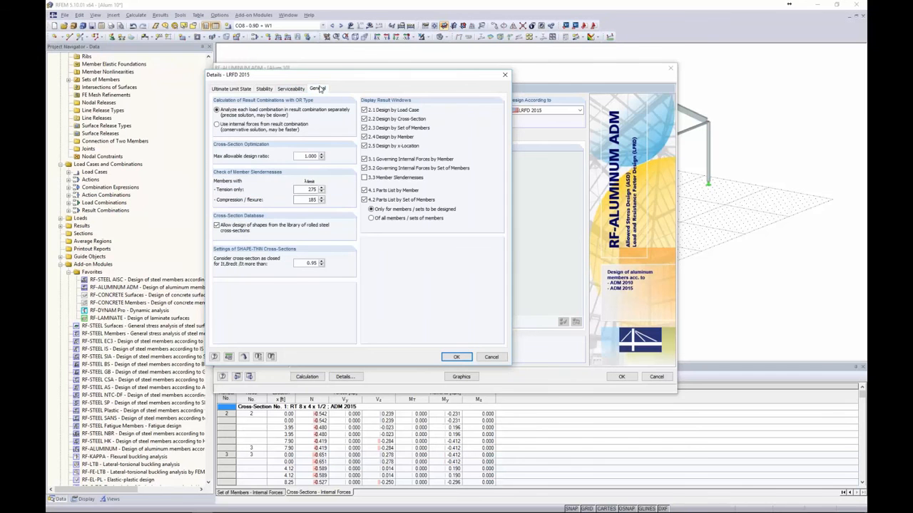
double_click(300, 156)
click(302, 156)
click(492, 358)
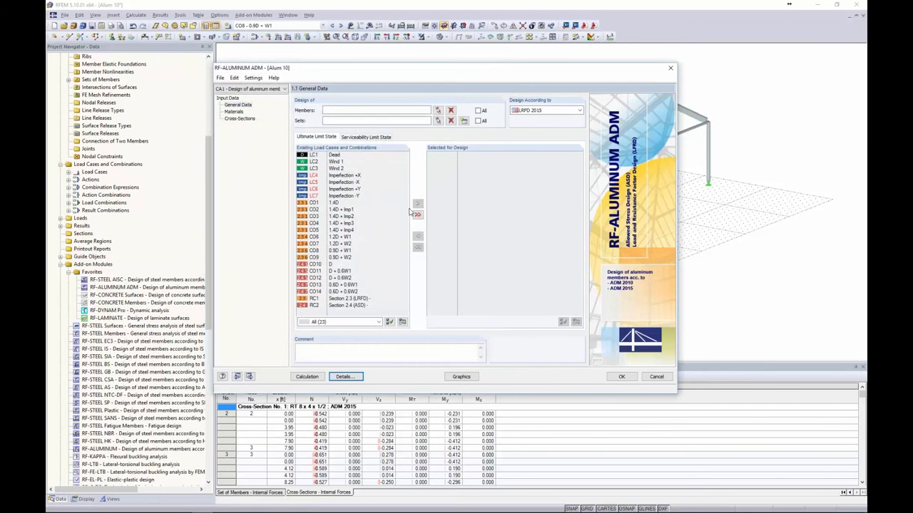
Rename design case CA1 to 'Columns & Braces'
click(221, 78)
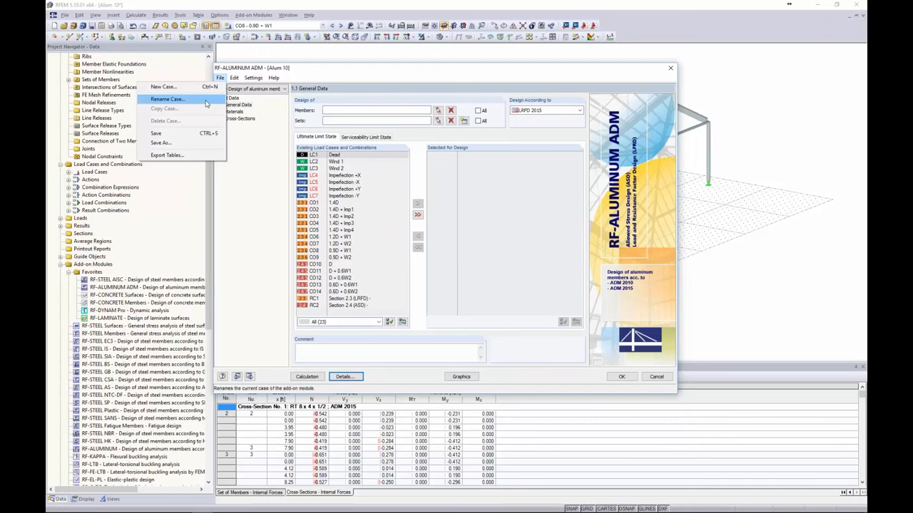
click(171, 99)
text(C)
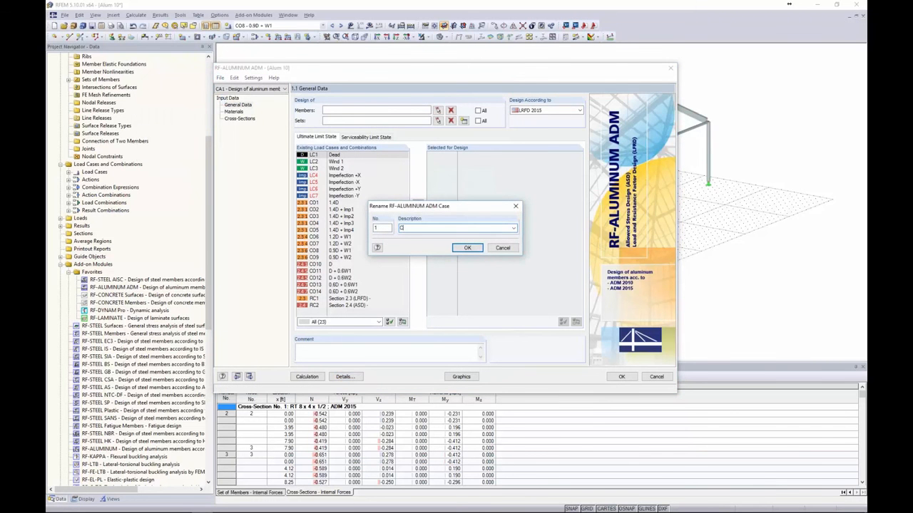
text(olumns & Braces)
click(468, 248)
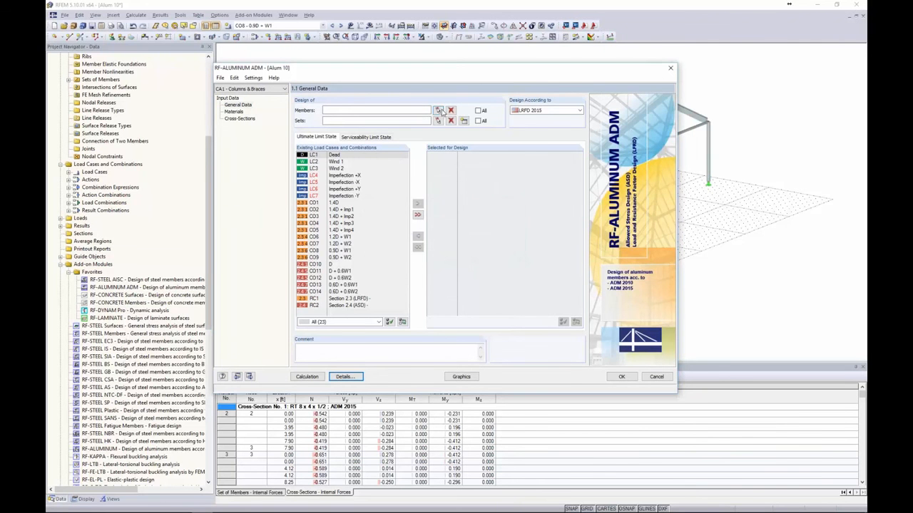
Window-select the columns and braces (members 1,6-10,15,16,21,22,27,28,33-36,57-64) for design in this case
click(439, 111)
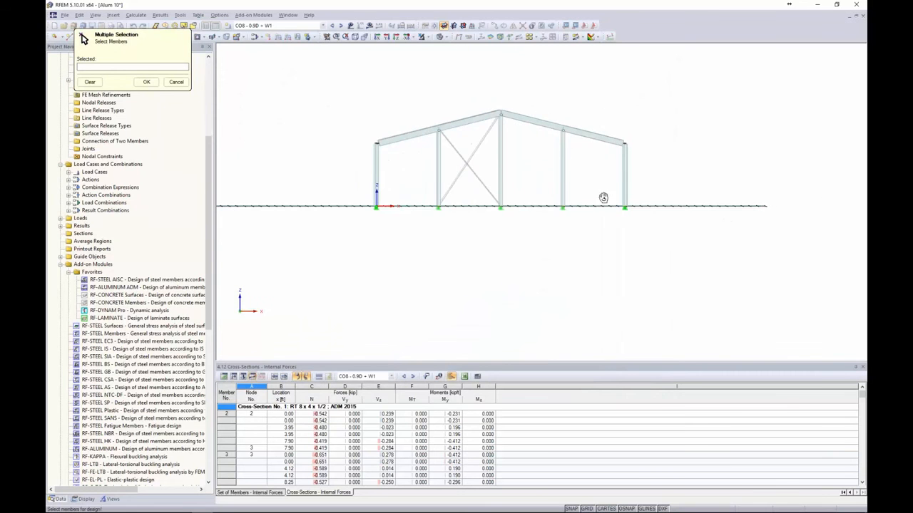
drag(669, 185, 349, 166)
ctrl+middle_drag(544, 236, 442, 271)
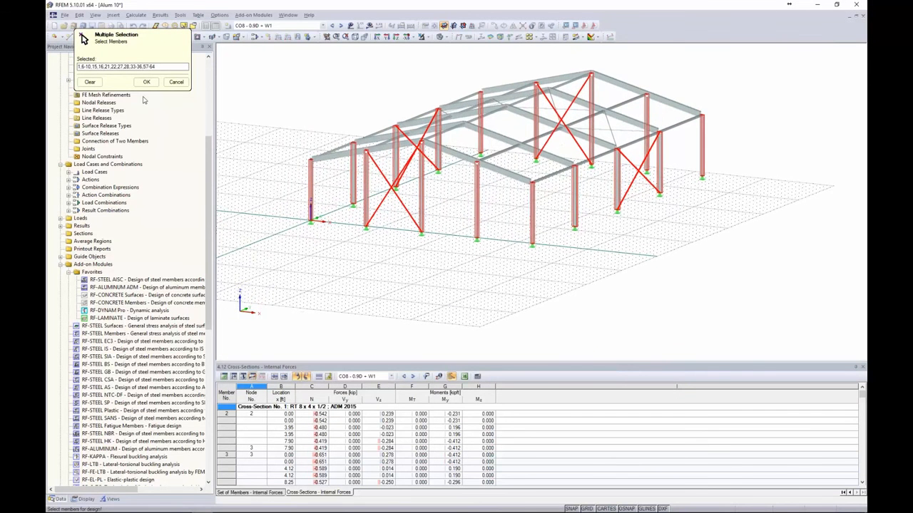
click(146, 82)
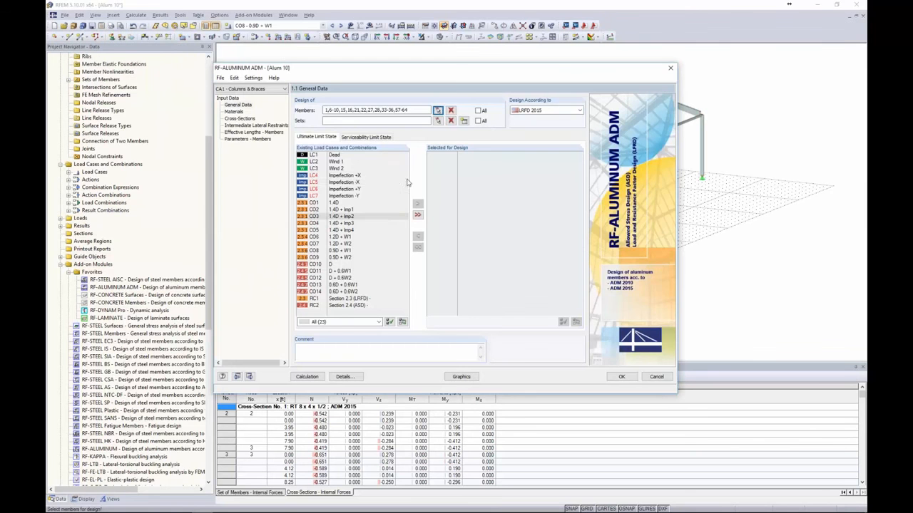
Add load combinations CO1–CO9 to the ultimate limit state design
click(335, 203)
shift+click(334, 258)
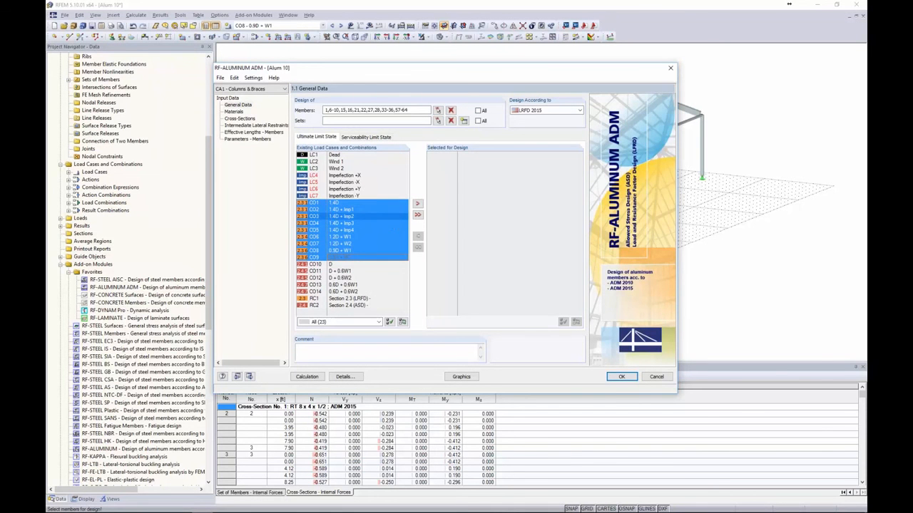
click(417, 206)
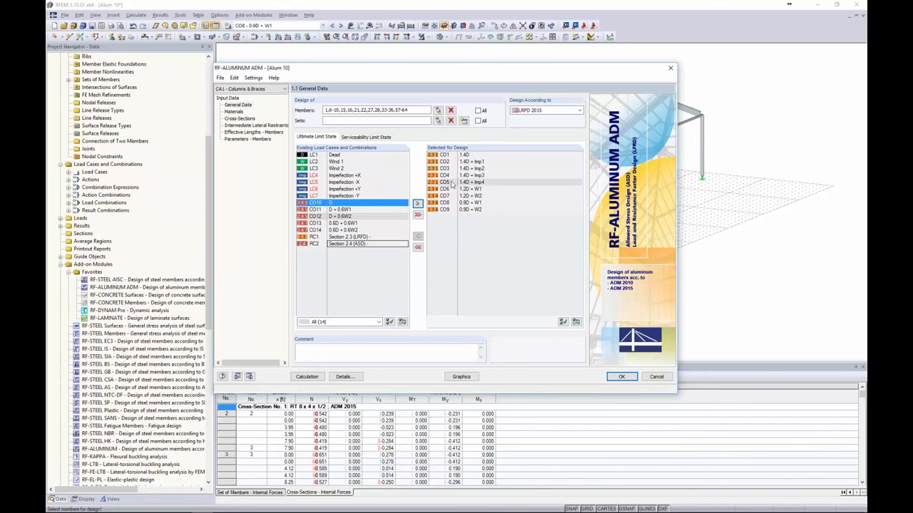
Add combinations CO10–CO14 to the serviceability limit state design and go to Materials
click(361, 138)
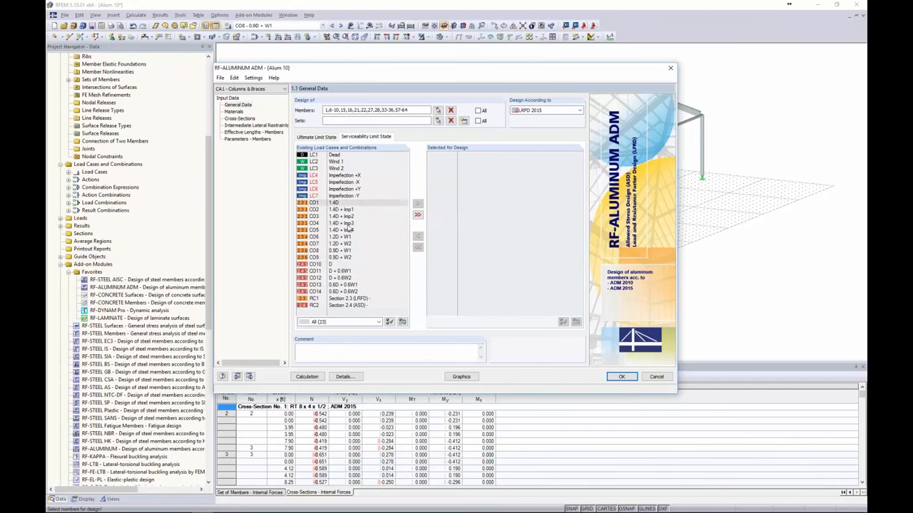
click(335, 264)
shift+click(337, 292)
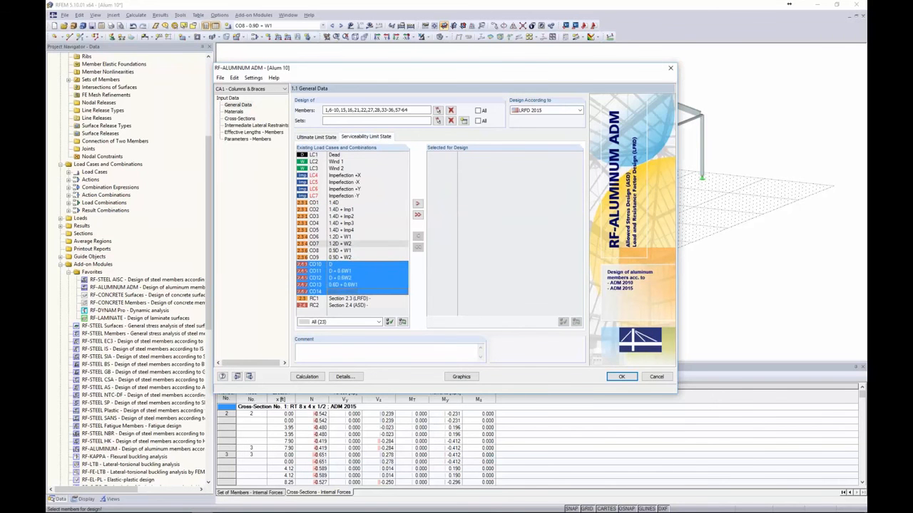
click(417, 204)
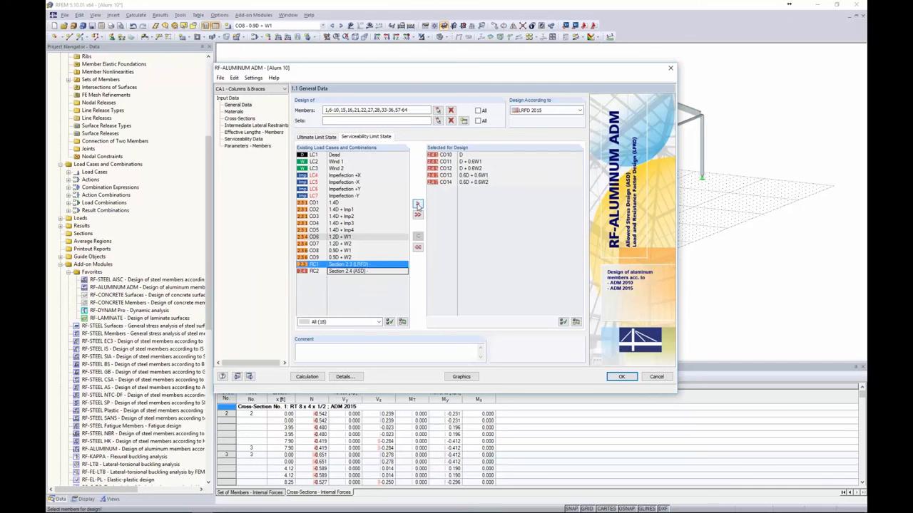
click(234, 112)
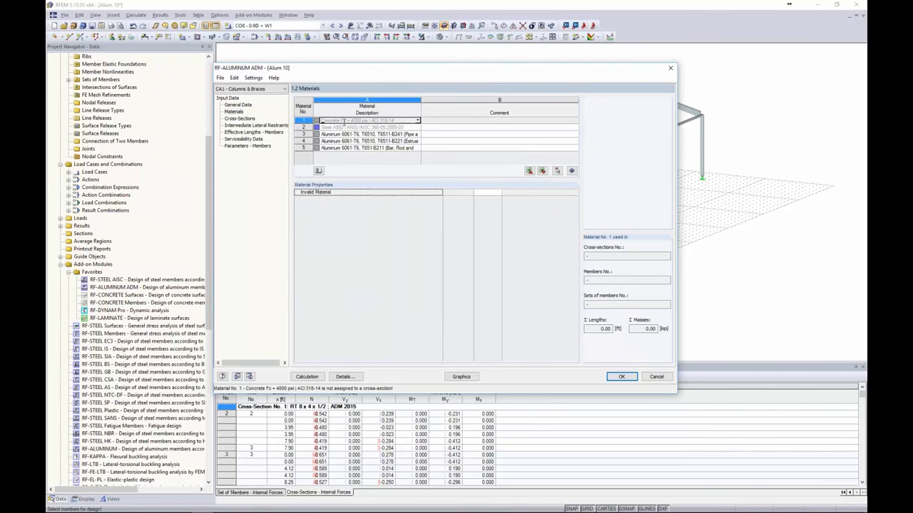
Inspect material 2 (Steel A992) and aluminum material 4 in the Materials page
click(345, 126)
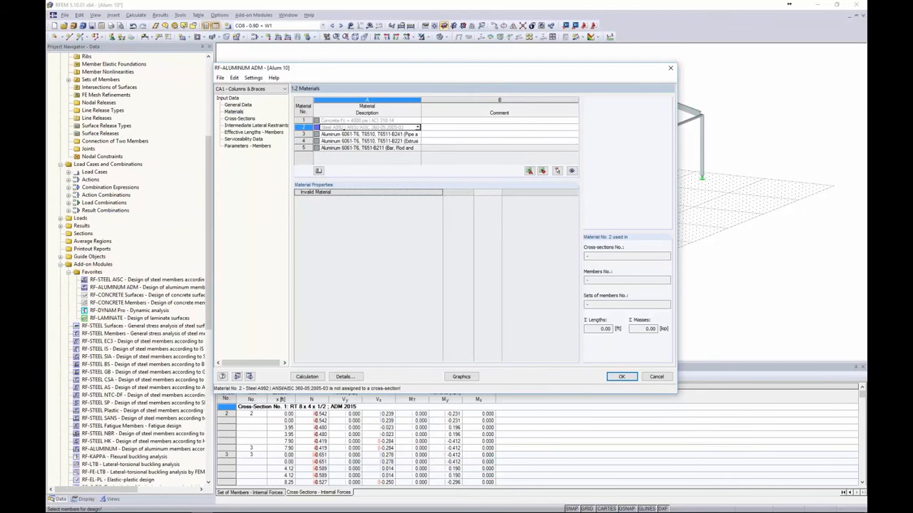
click(360, 141)
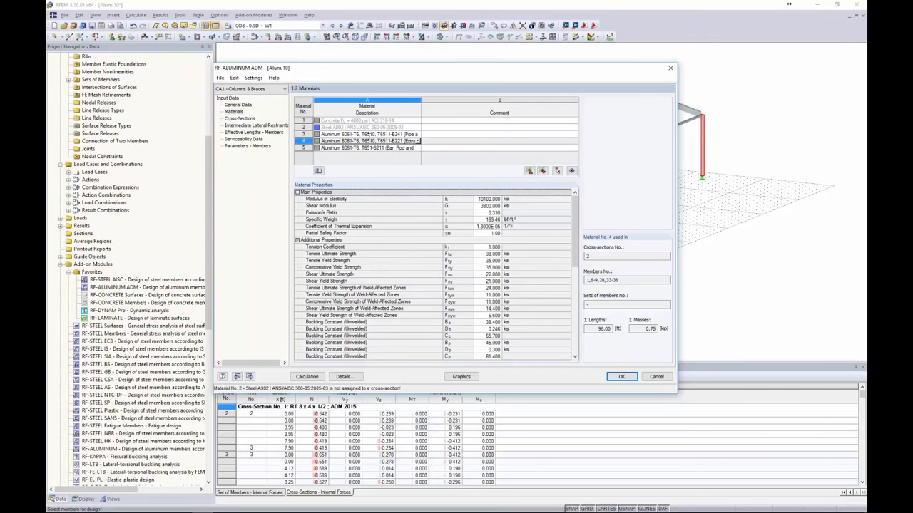
mouse_move(575, 208)
mouse_down()
mouse_move(572, 313)
mouse_move(576, 202)
mouse_up()
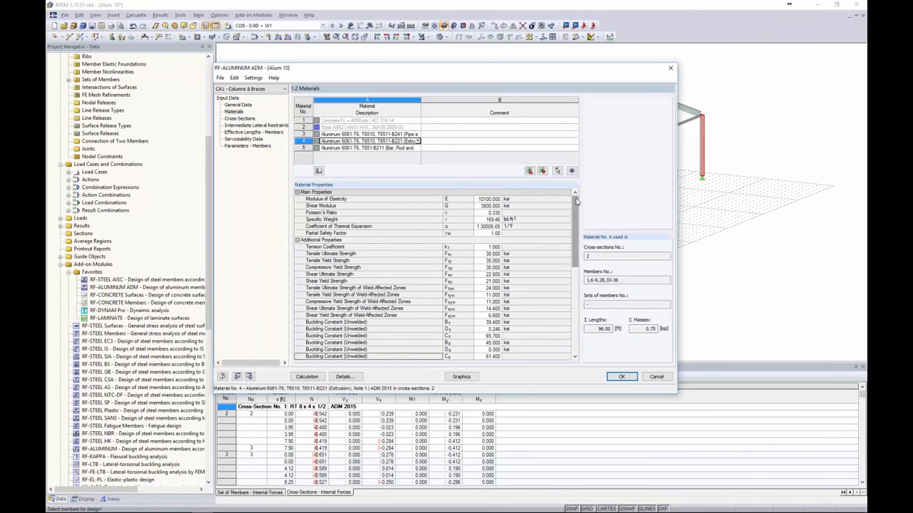
Review cross-sections 1 and 2, including the SHAPE-THIN aluminum tube, before Intermediate Lateral Restraints
click(240, 118)
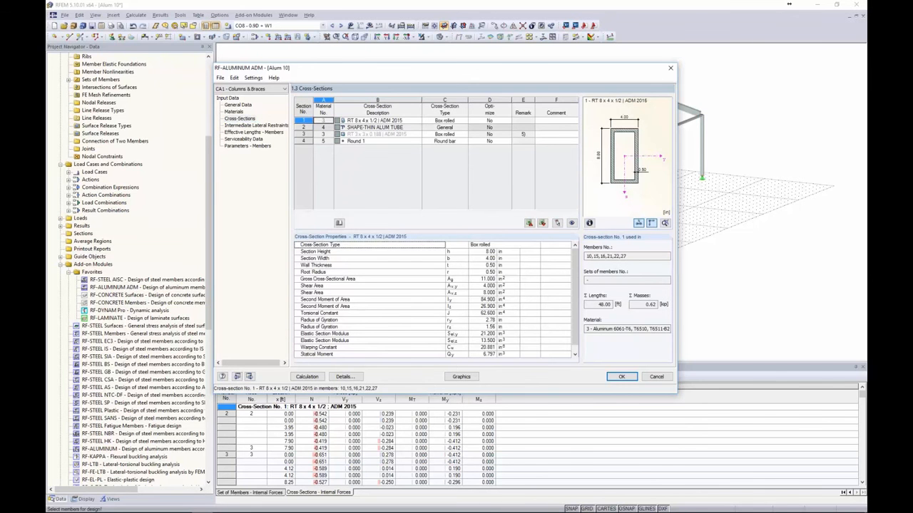
click(414, 122)
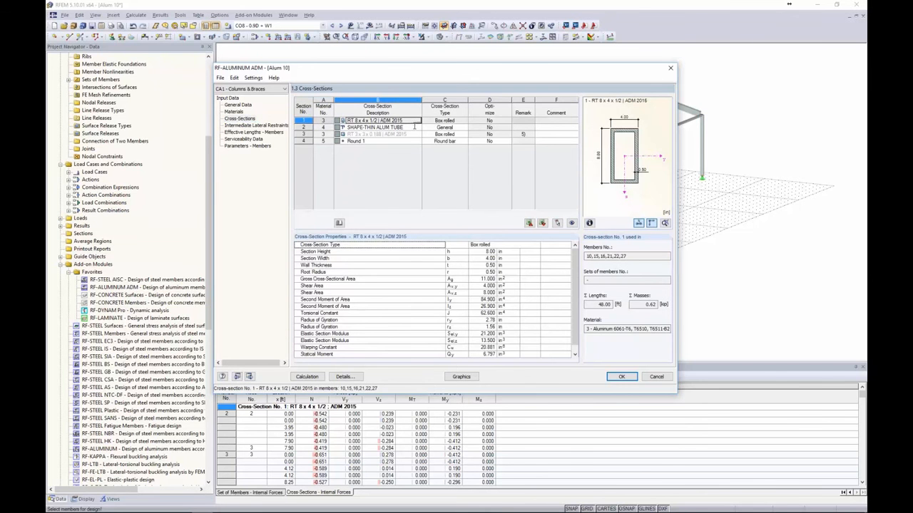
click(413, 127)
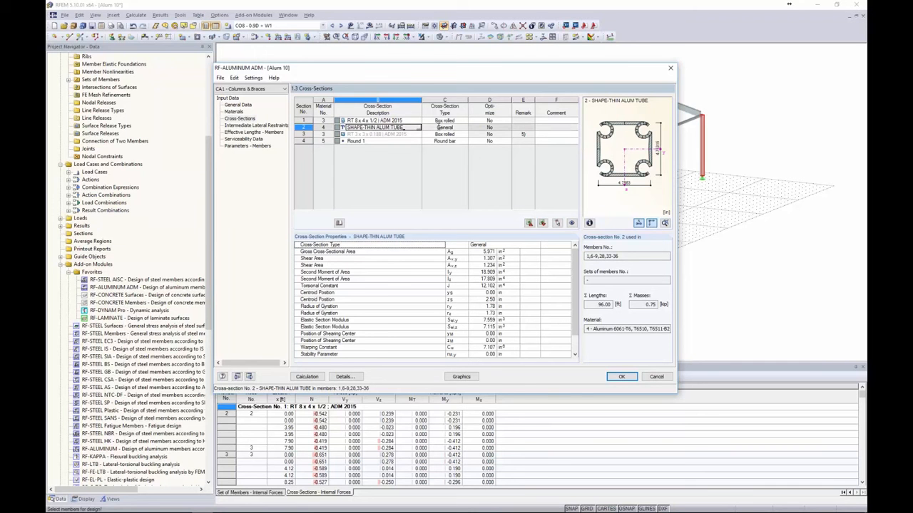
click(254, 127)
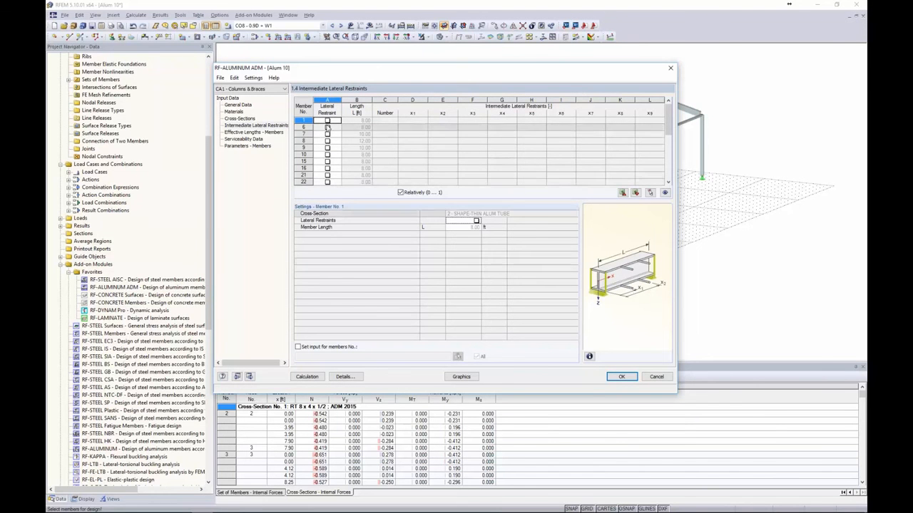
Try three intermediate lateral restraints on member 1, then remove them and go to Effective Lengths – Members
click(327, 121)
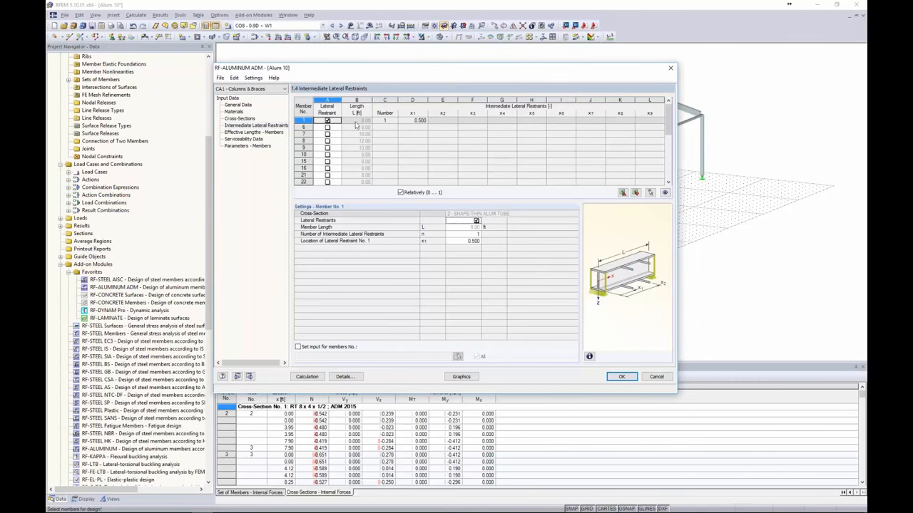
drag(398, 76, 459, 270)
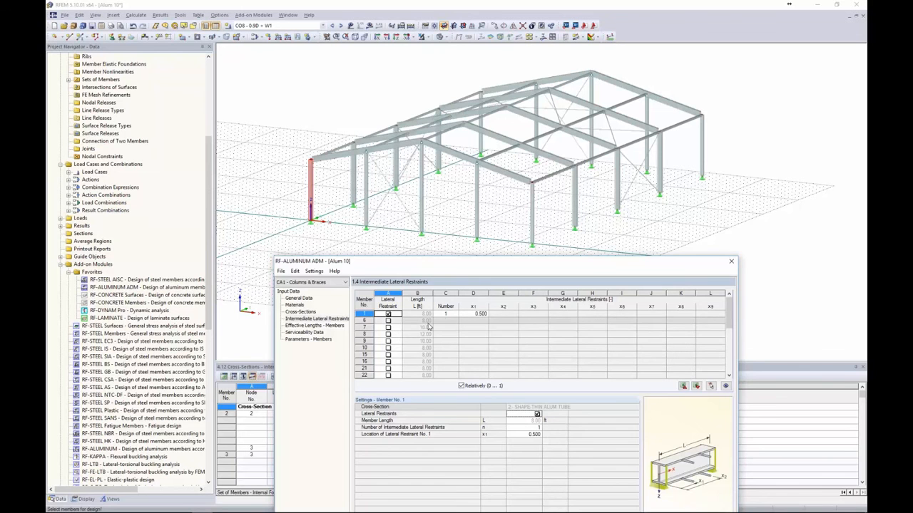
drag(470, 264, 460, 124)
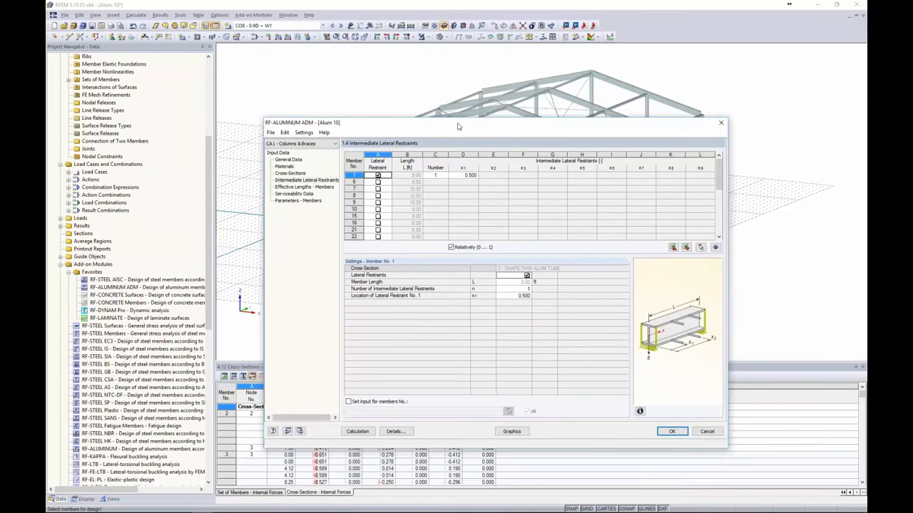
click(436, 175)
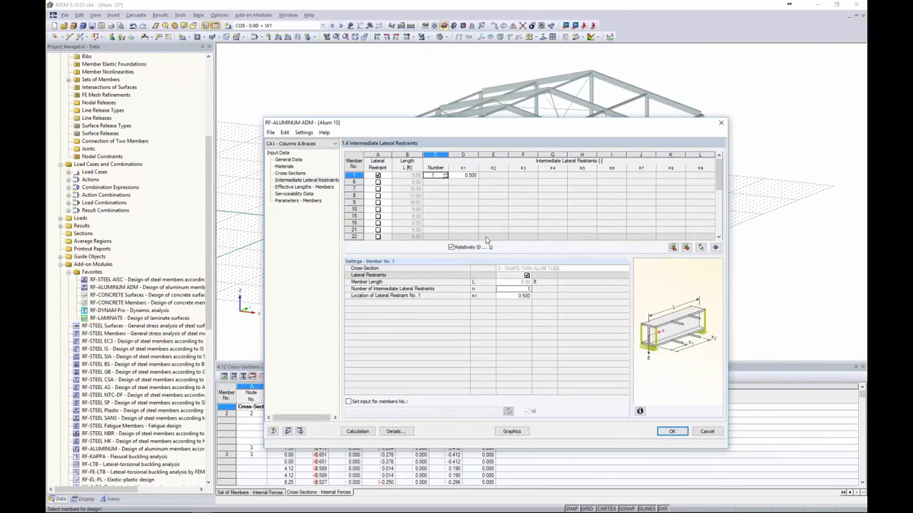
click(445, 174)
click(445, 175)
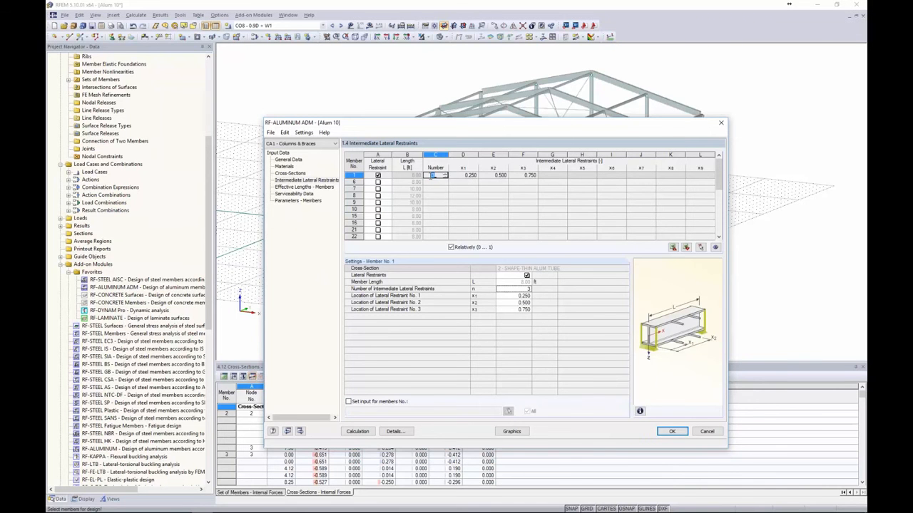
click(378, 176)
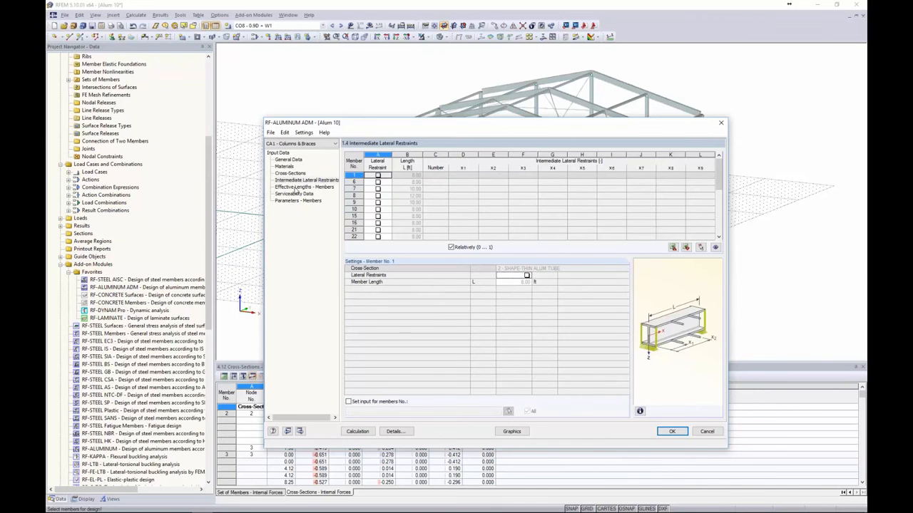
click(295, 188)
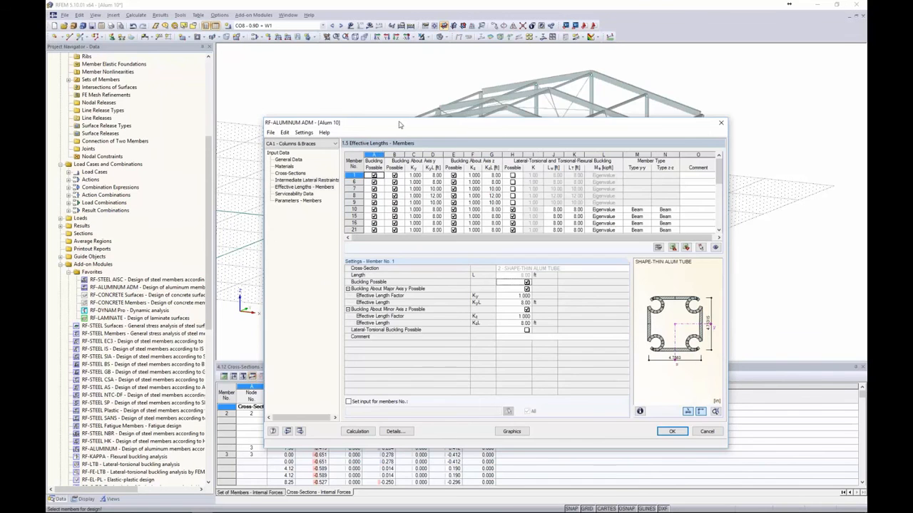
drag(401, 124, 348, 100)
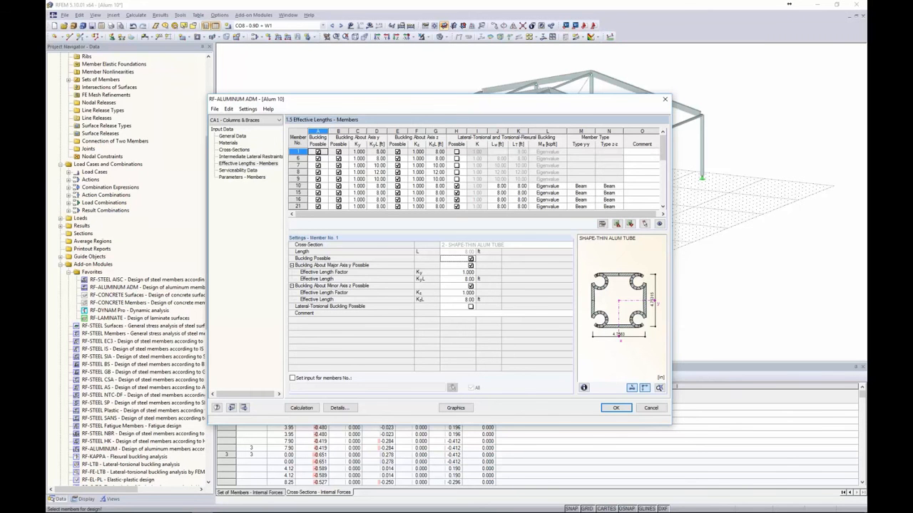
drag(430, 102, 293, 84)
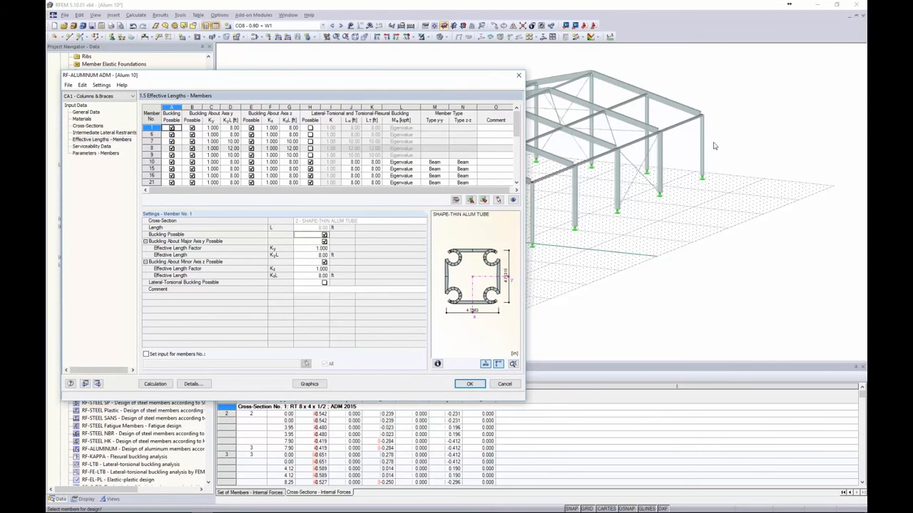
drag(251, 81, 384, 93)
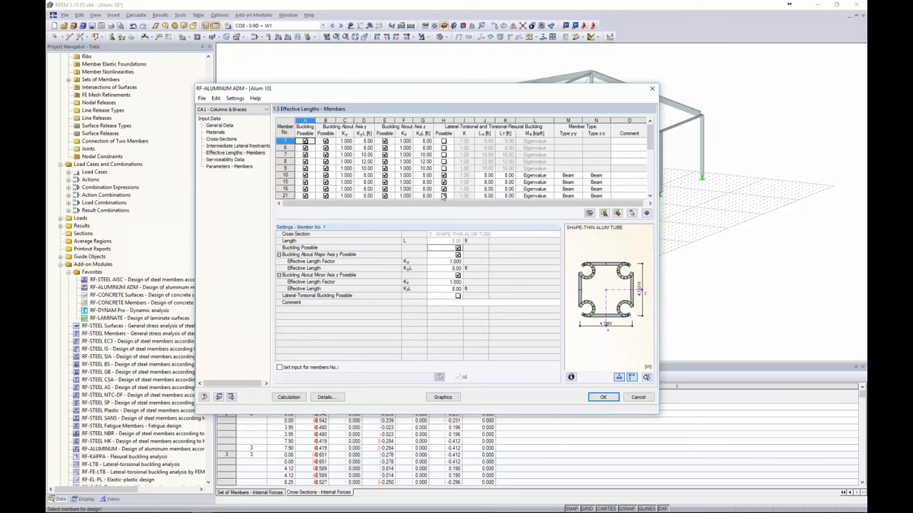
click(325, 397)
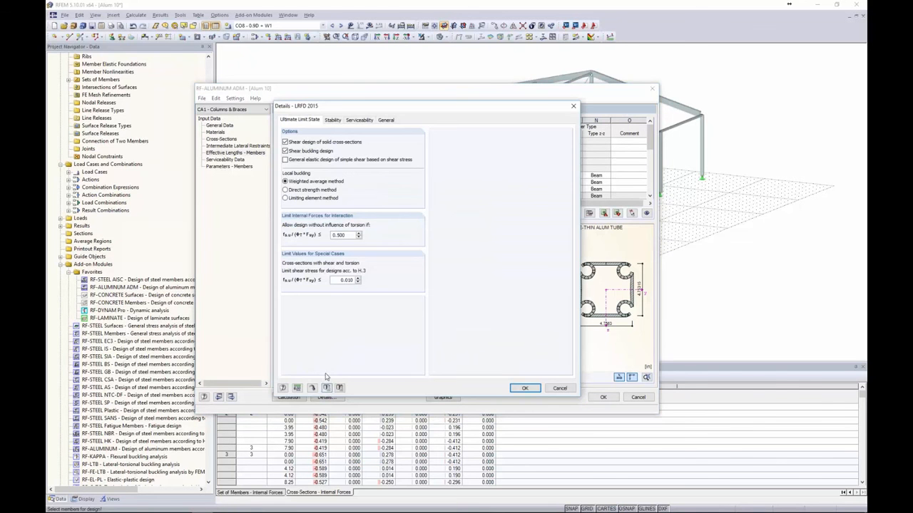
click(385, 120)
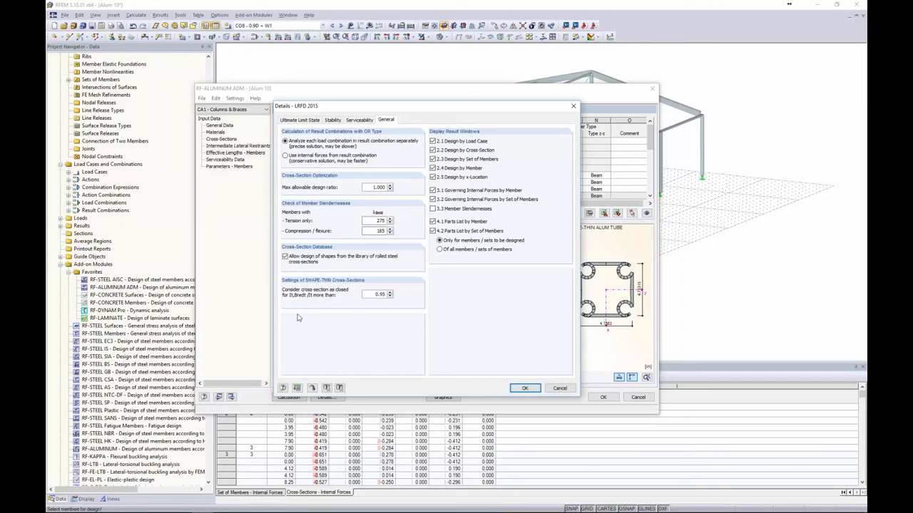
double_click(379, 294)
click(522, 389)
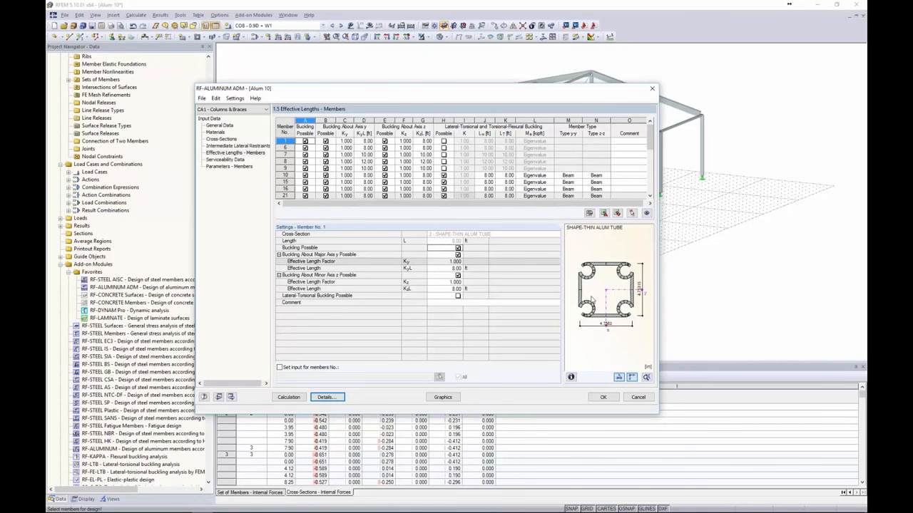
Try an alternative Mcr option for member 10, restore it to Eigenvalue, then go to Serviceability Data
click(364, 174)
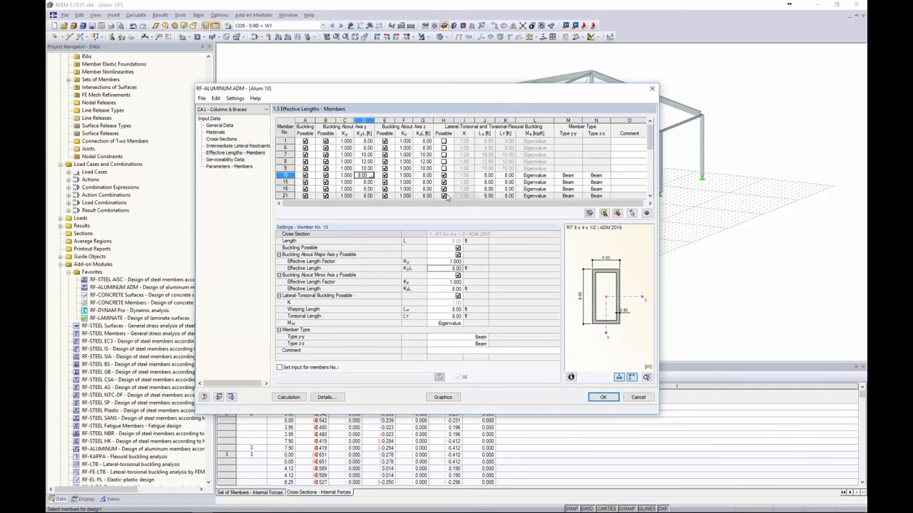
click(533, 177)
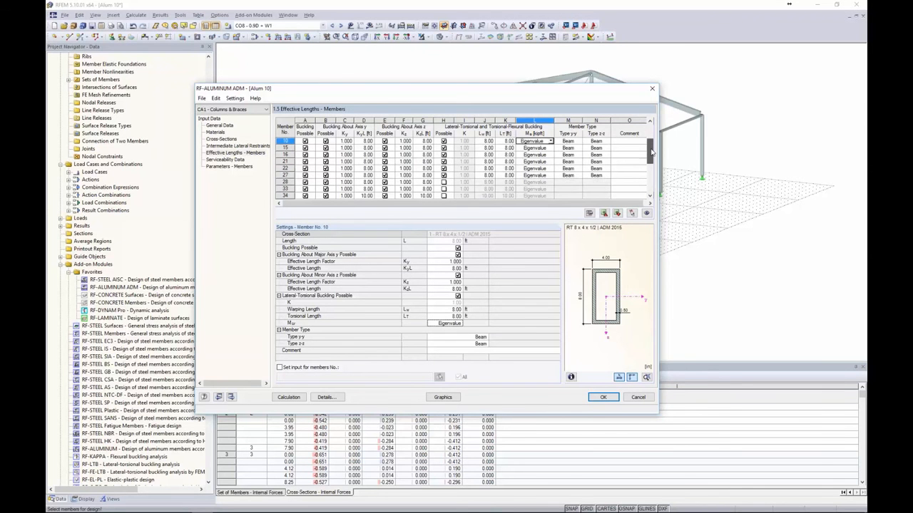
scroll(531, 150, down, 2)
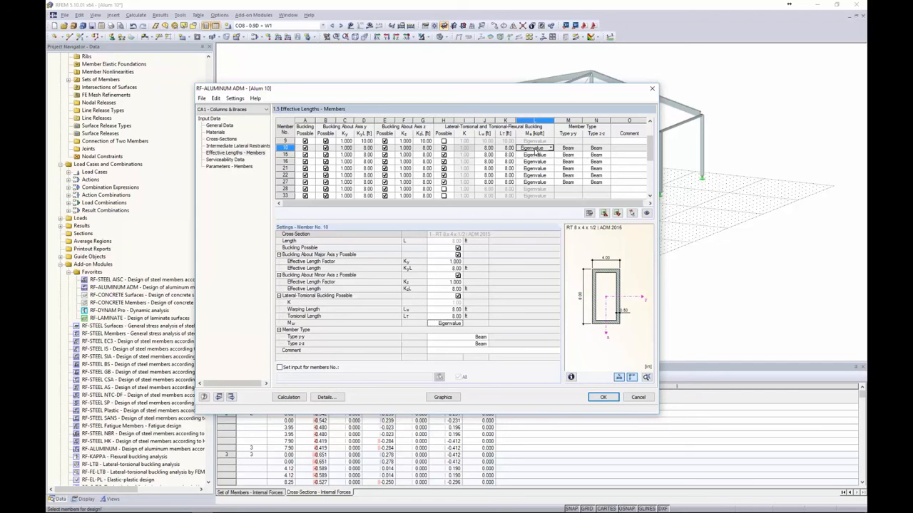
click(550, 149)
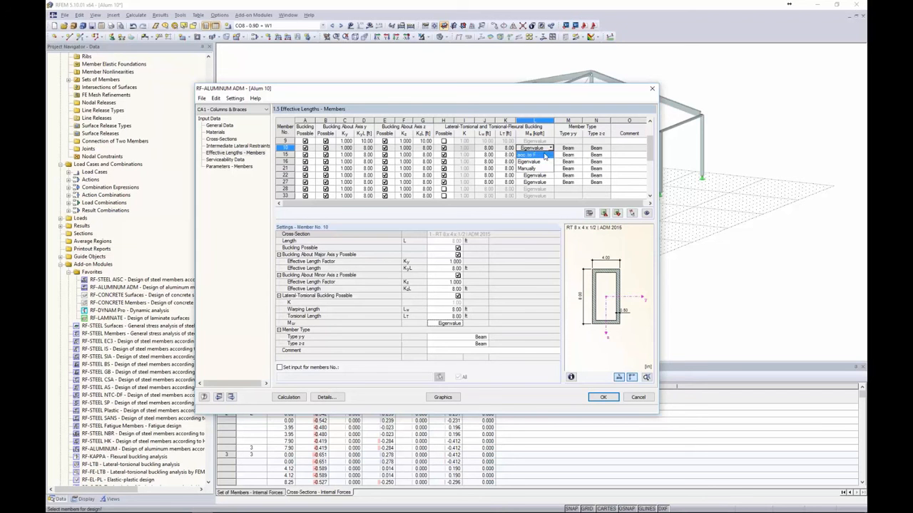
click(539, 158)
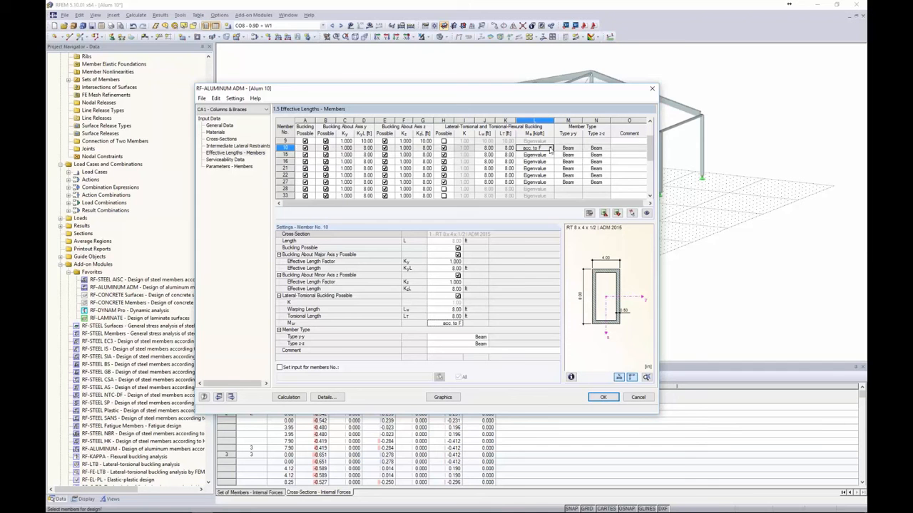
click(551, 147)
click(528, 162)
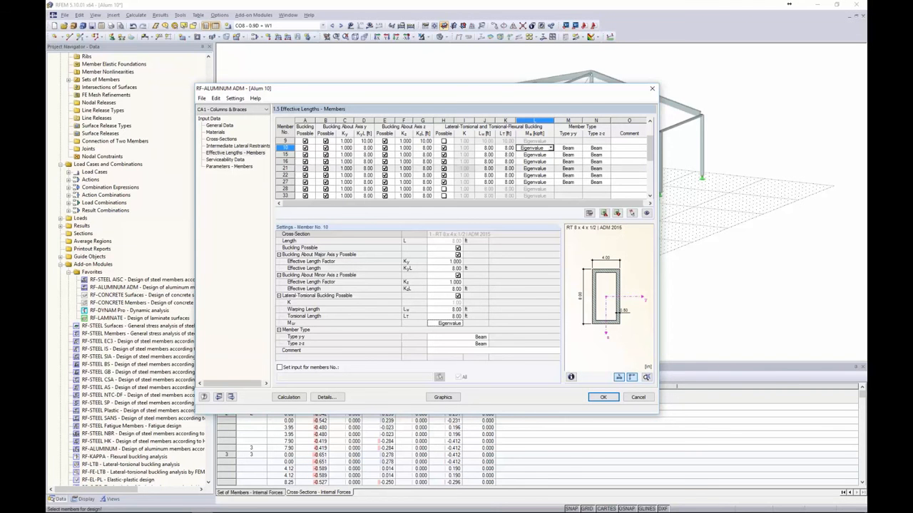
click(227, 160)
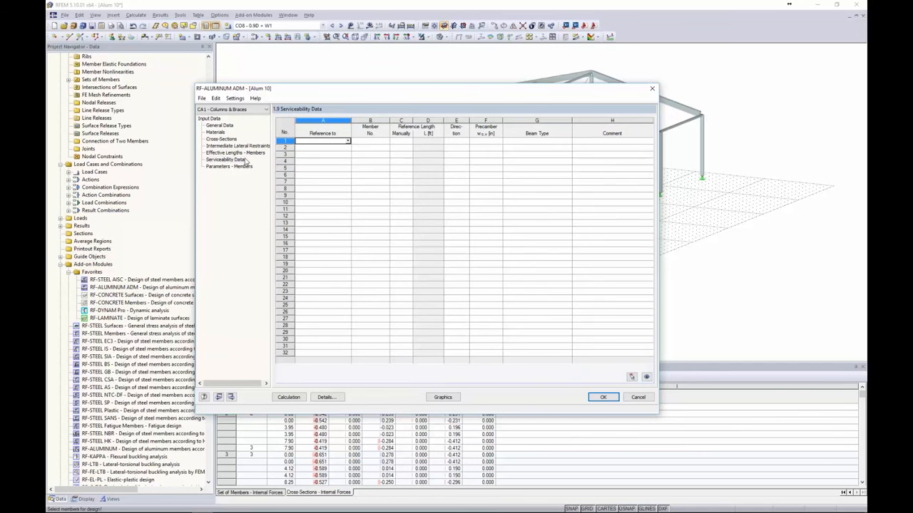
Set Reference to Member, window-pick all 24 design members, and keep their beam type as Beam
click(347, 141)
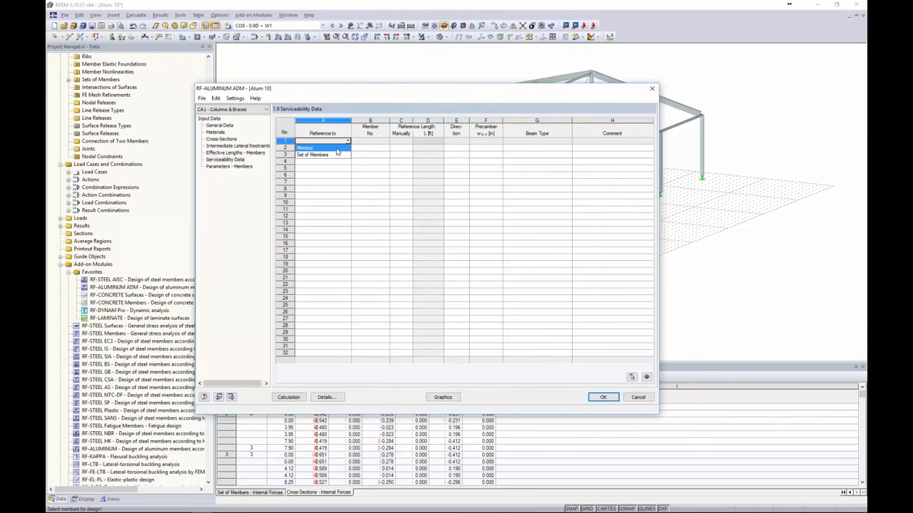
click(336, 148)
click(369, 142)
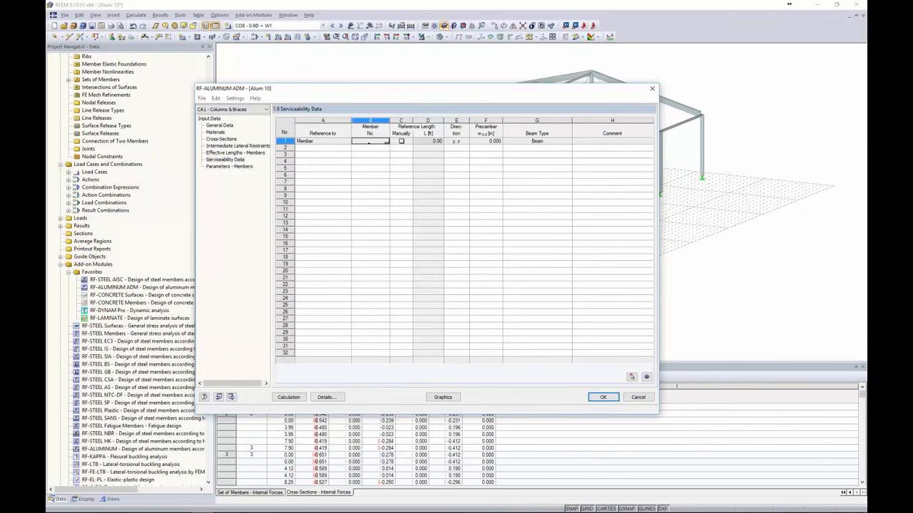
click(386, 141)
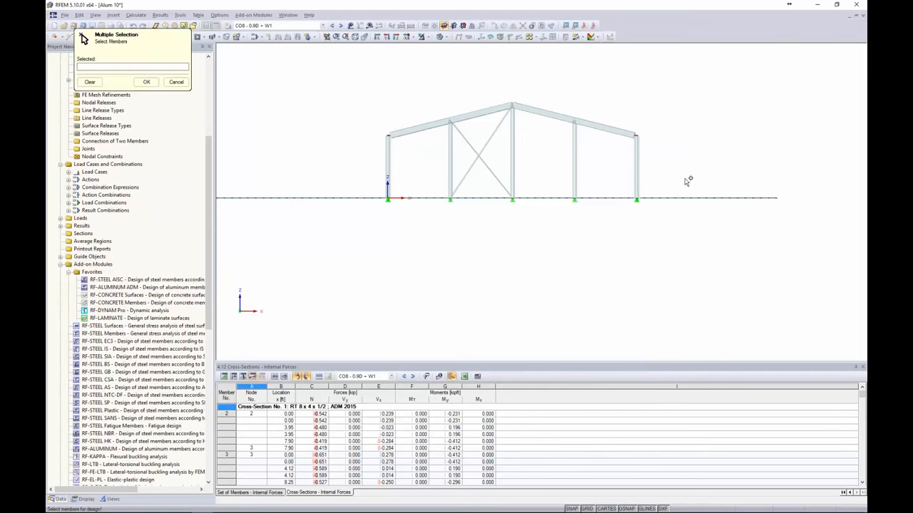
drag(687, 181, 337, 141)
ctrl+middle_drag(556, 239, 478, 273)
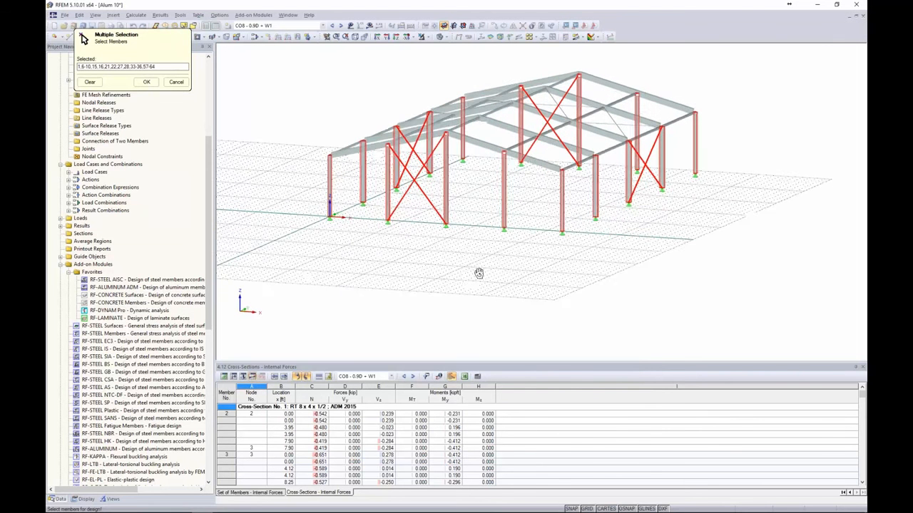
click(146, 81)
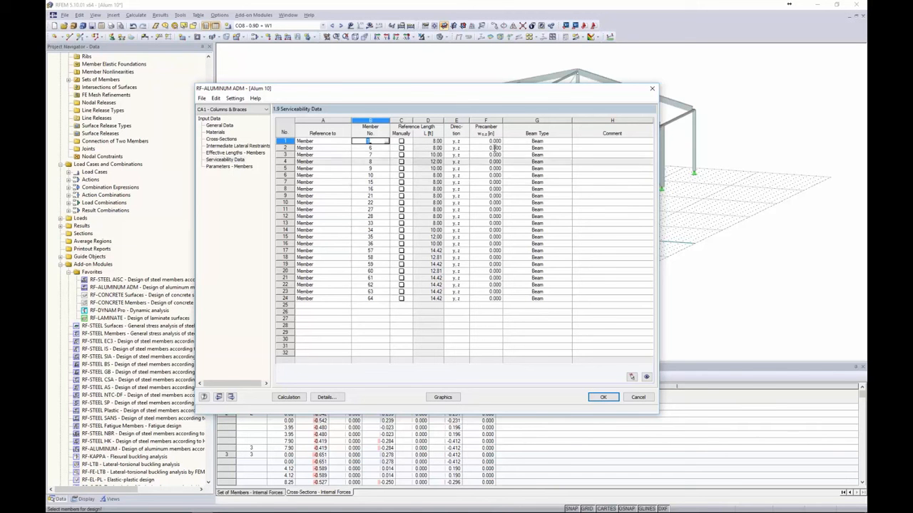
click(560, 142)
click(569, 142)
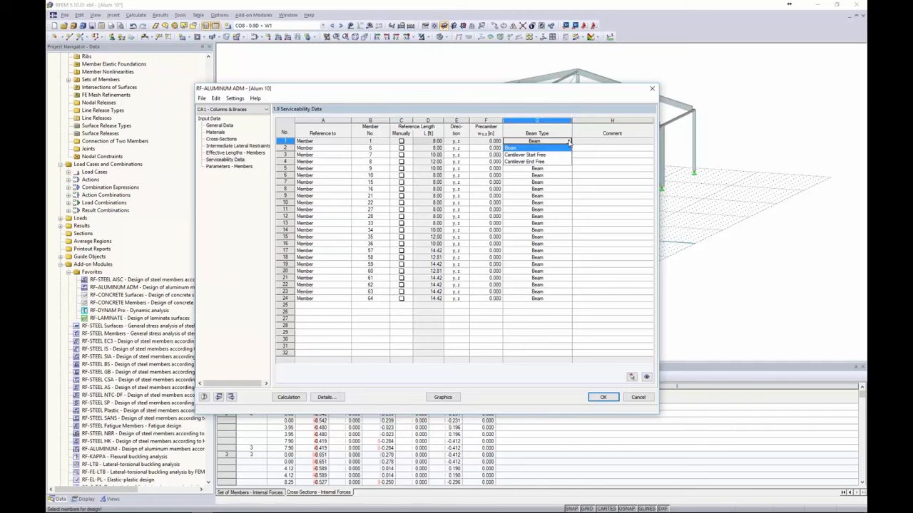
click(568, 142)
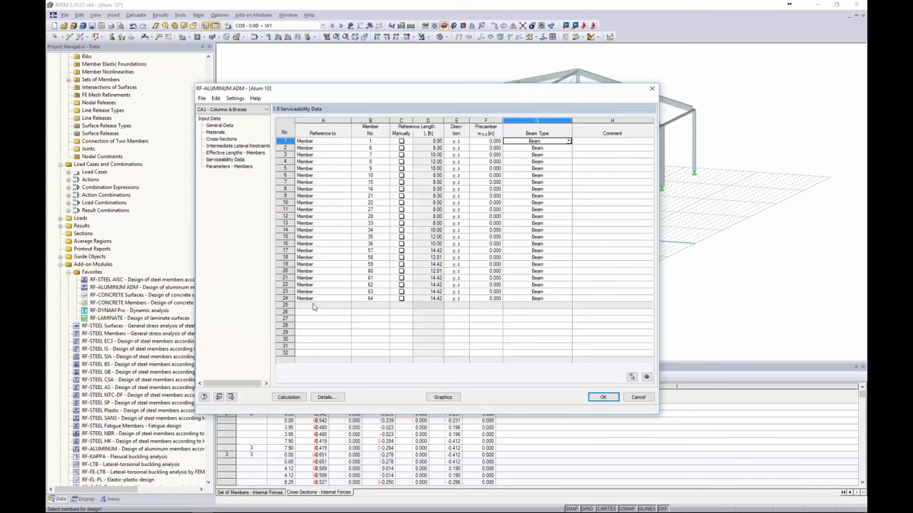
click(328, 398)
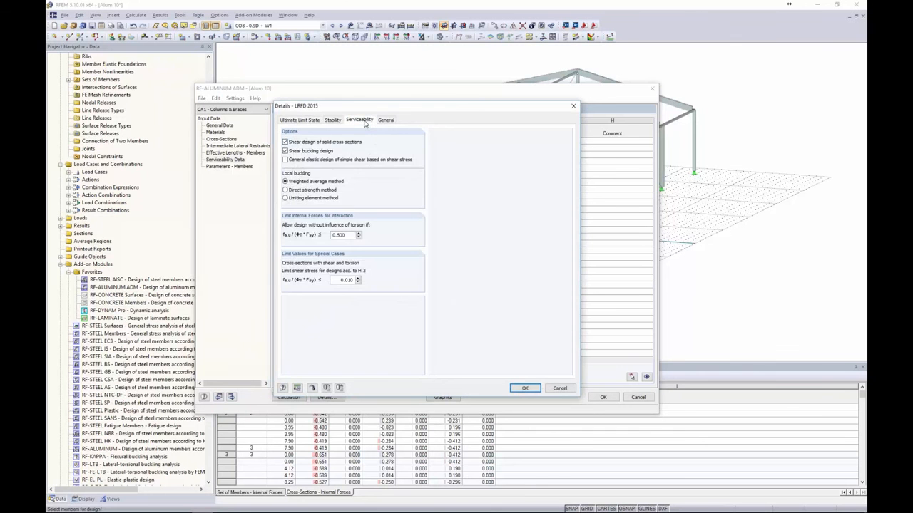
click(362, 120)
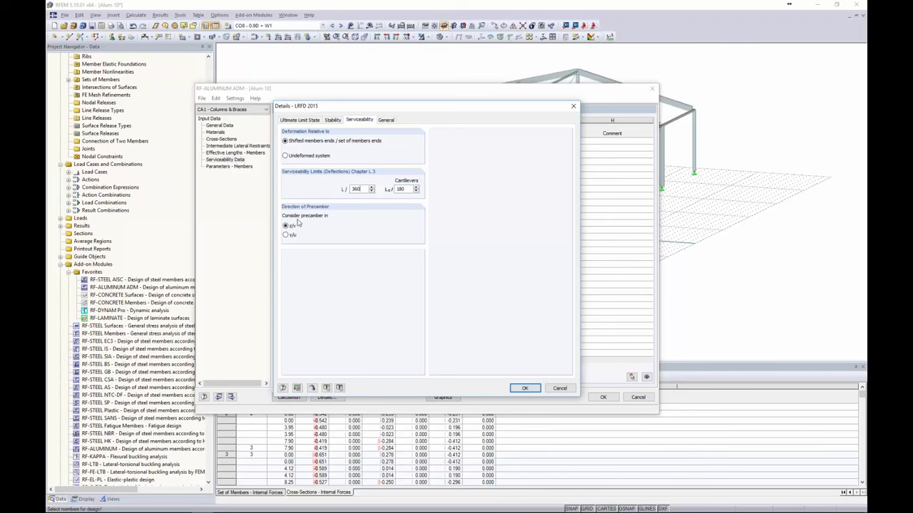
drag(407, 108, 268, 87)
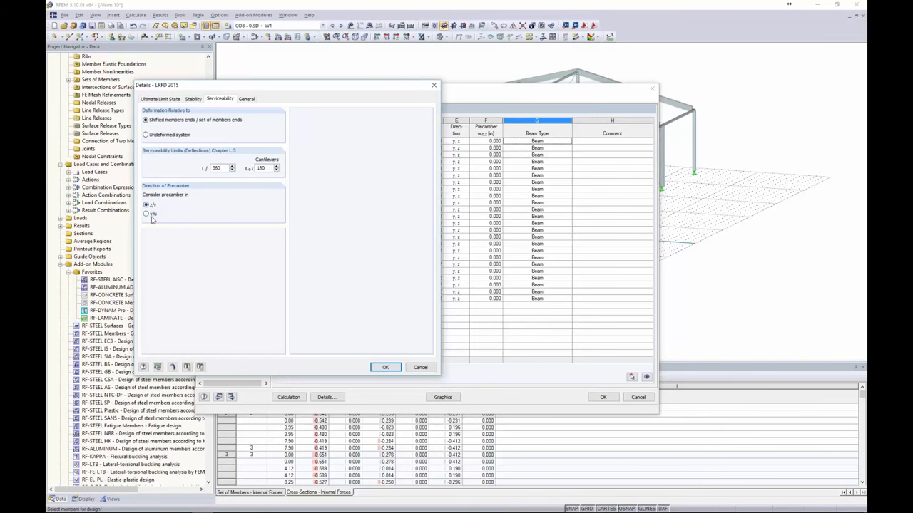
click(384, 368)
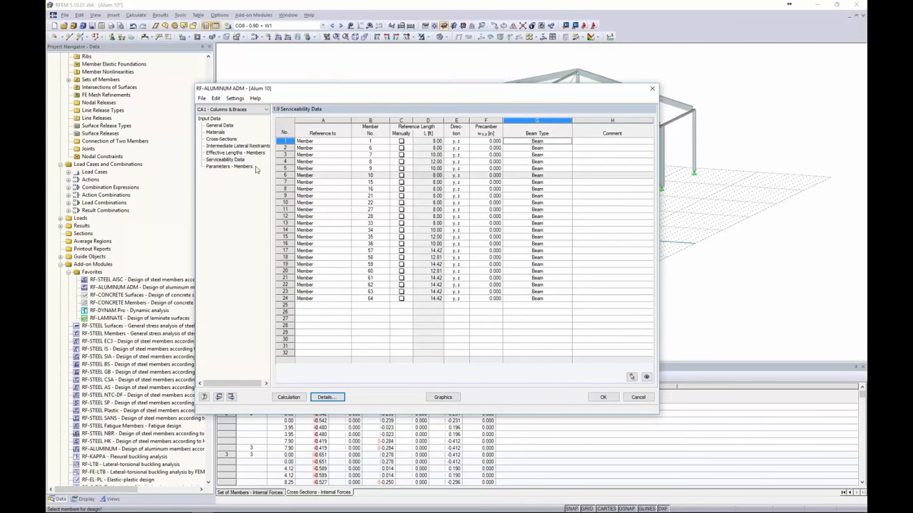
In Parameters – Members, switch member 1's tension cross-sectional area option on, then back off
click(214, 167)
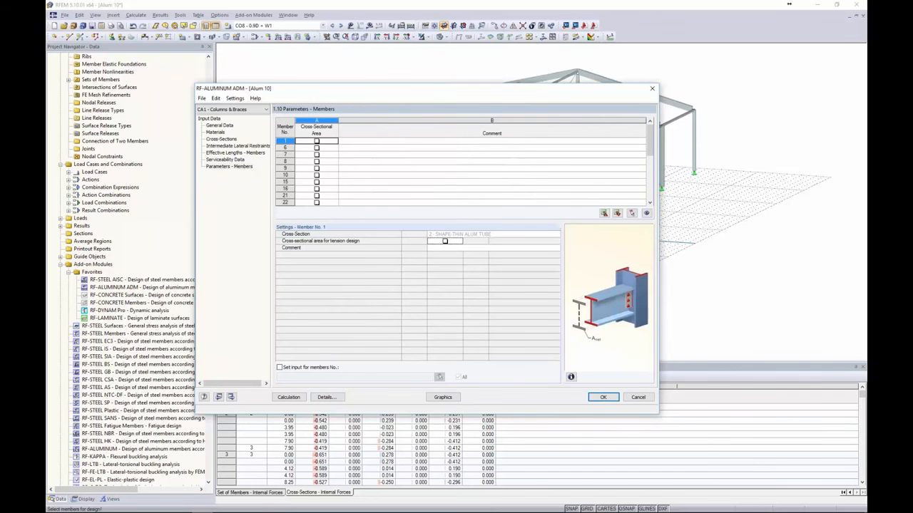
click(316, 142)
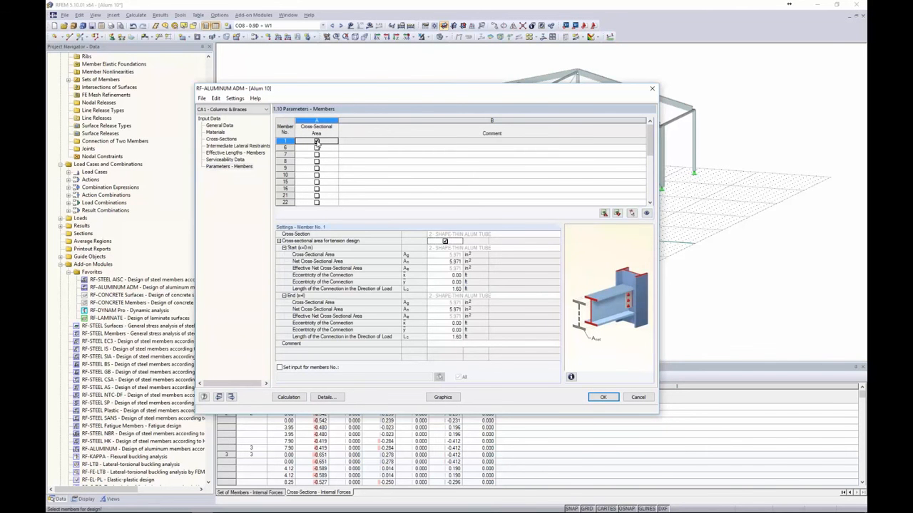
drag(331, 90, 355, 89)
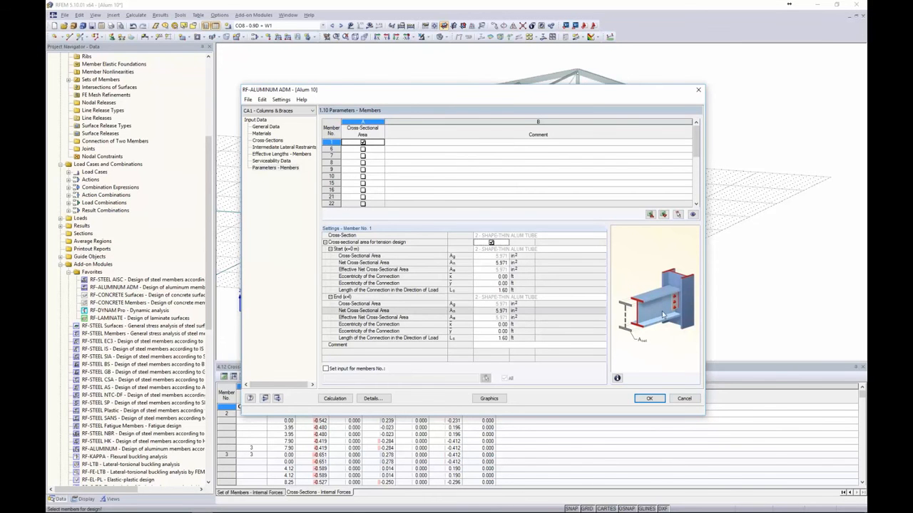
click(362, 143)
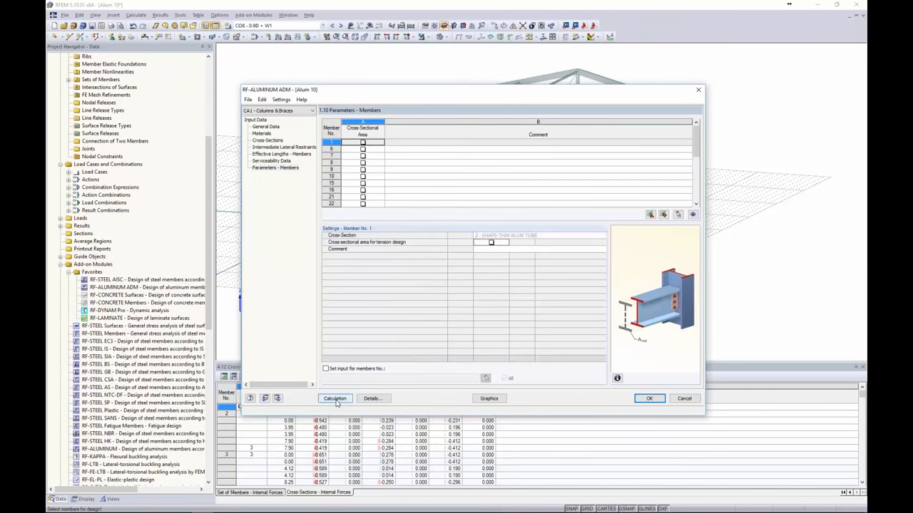
Close the design input, switch to the Aluminum 1 model, and open its RF-ALUMINUM ADM results
click(649, 398)
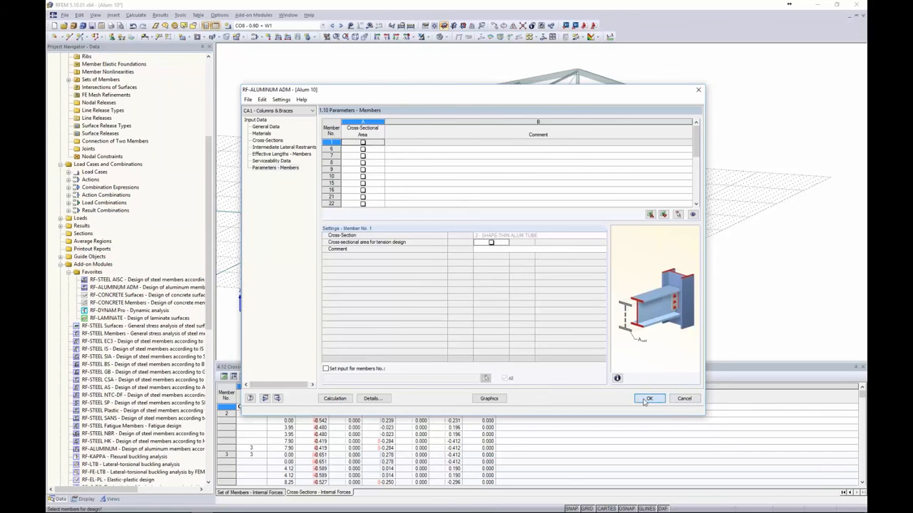
click(288, 14)
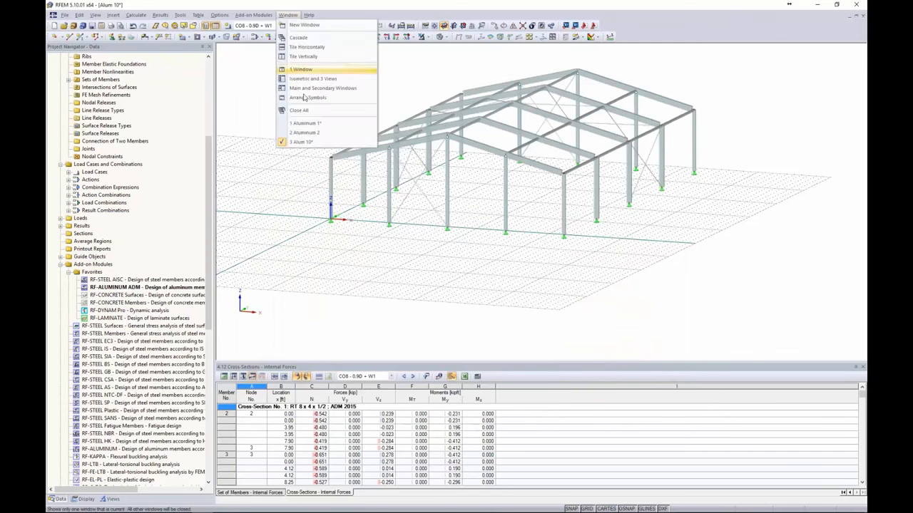
click(305, 126)
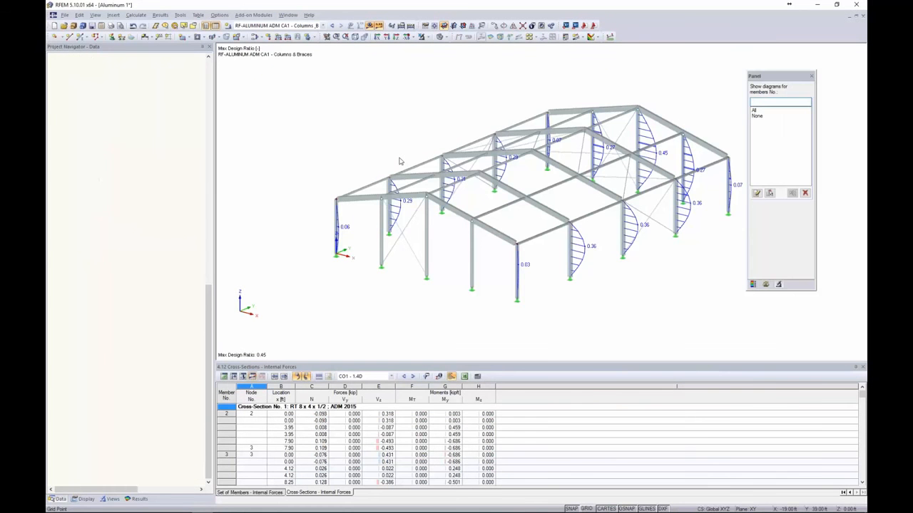
drag(209, 313, 218, 81)
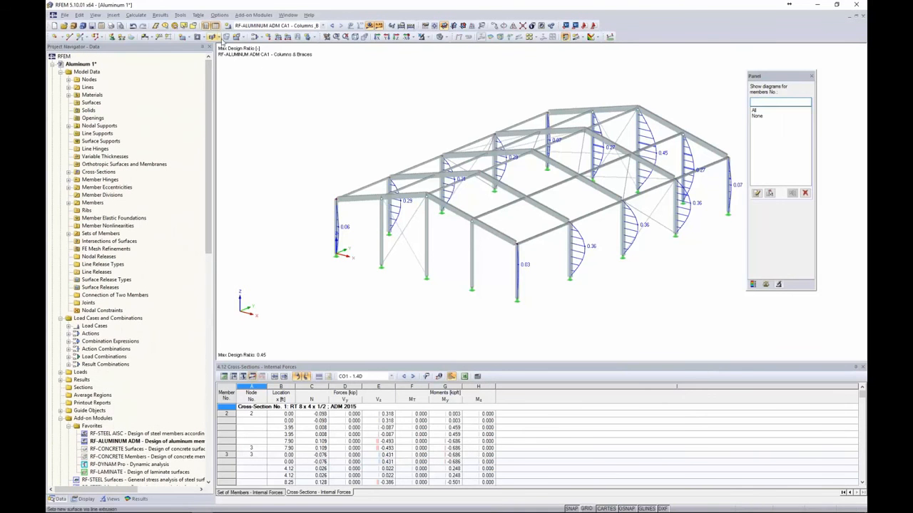
click(254, 15)
click(260, 25)
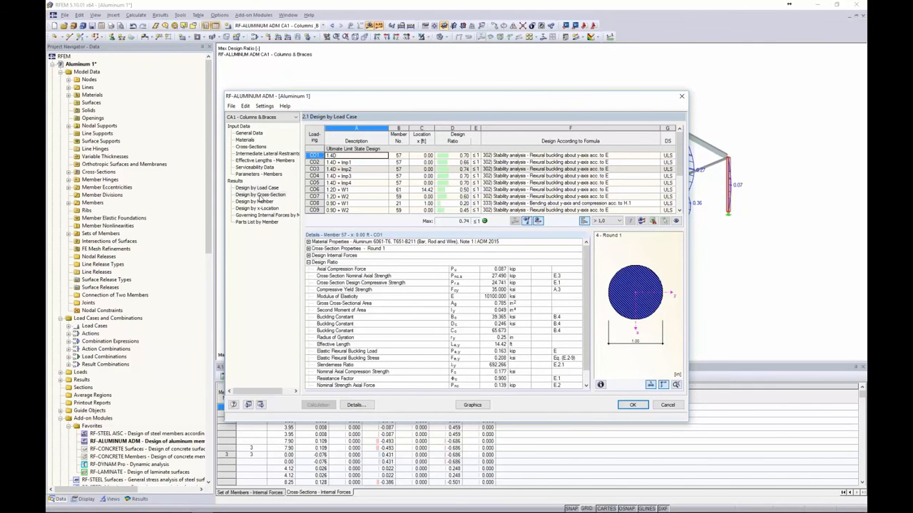
In Design by Cross-Section, inspect member 28's biaxial bending and local buckling, and member 35's checks
click(261, 194)
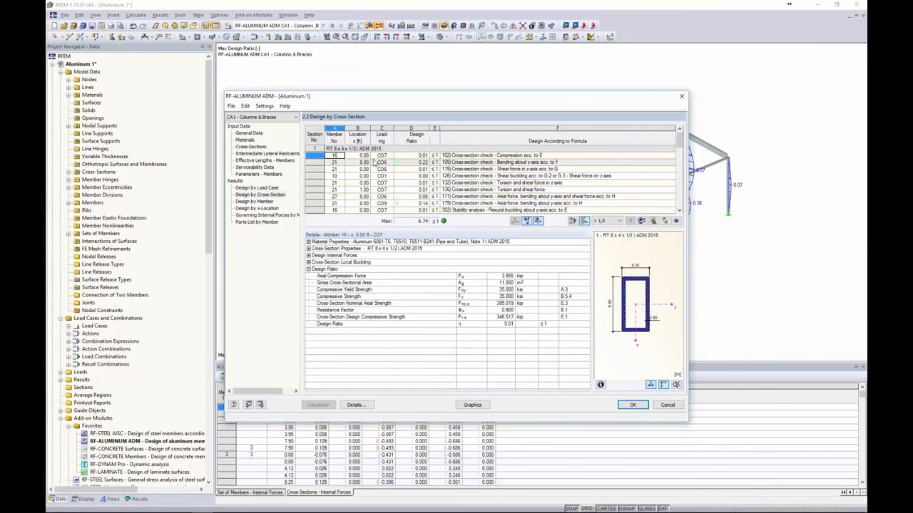
scroll(374, 164, down, 6)
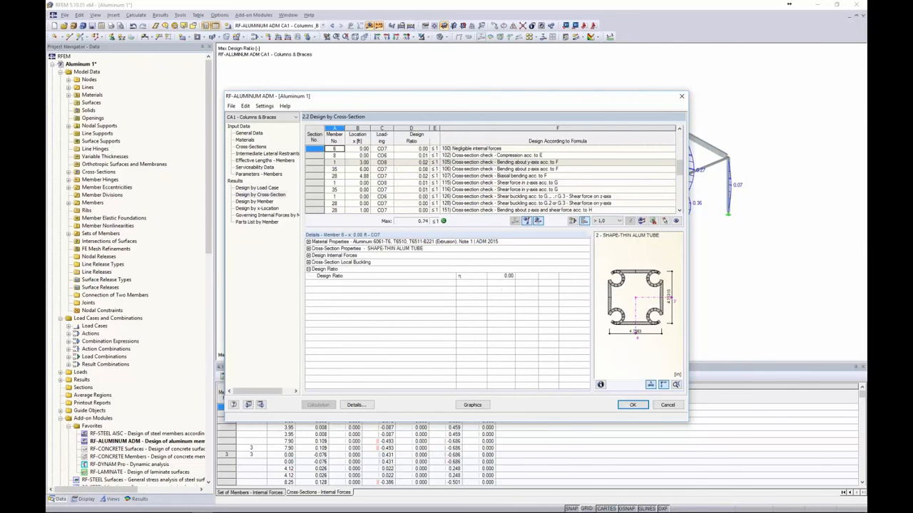
click(382, 175)
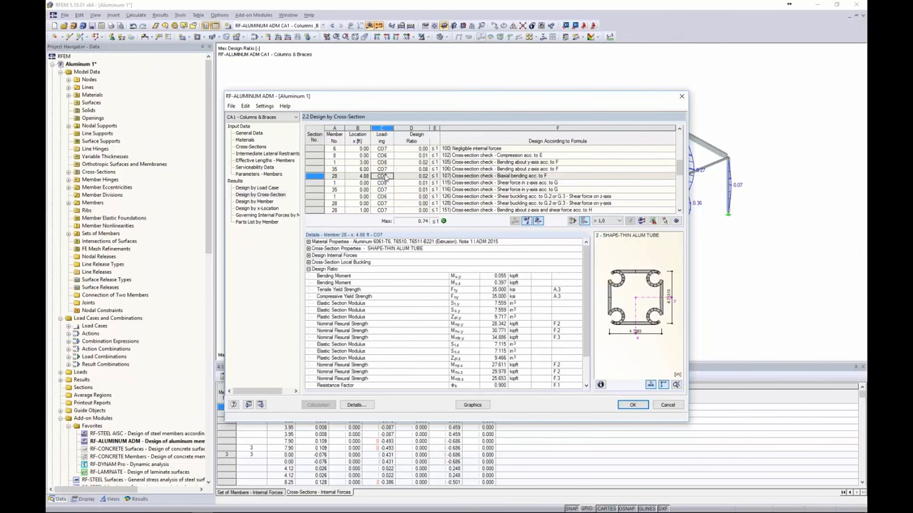
click(308, 262)
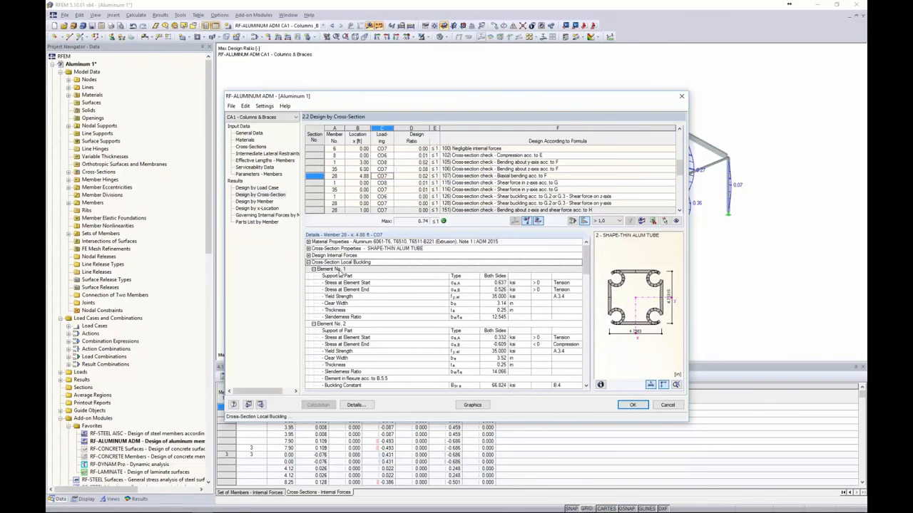
scroll(341, 273, down, 7)
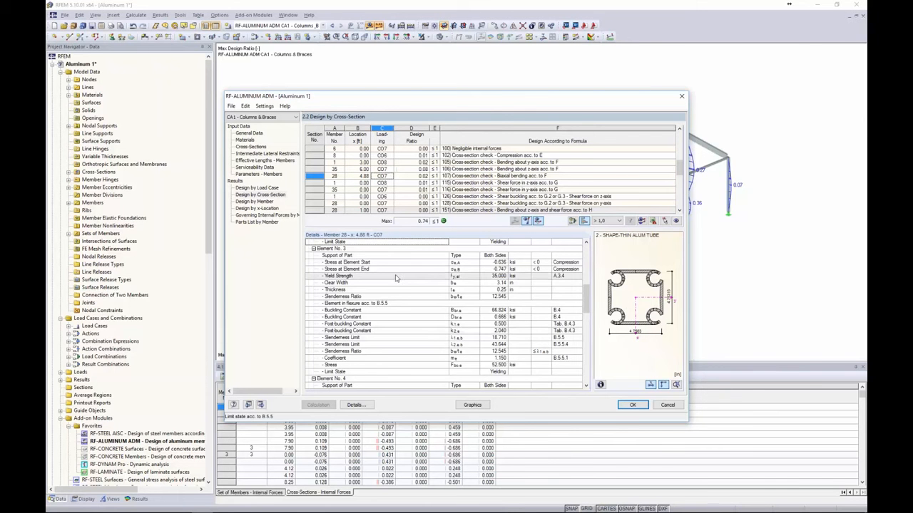
click(420, 189)
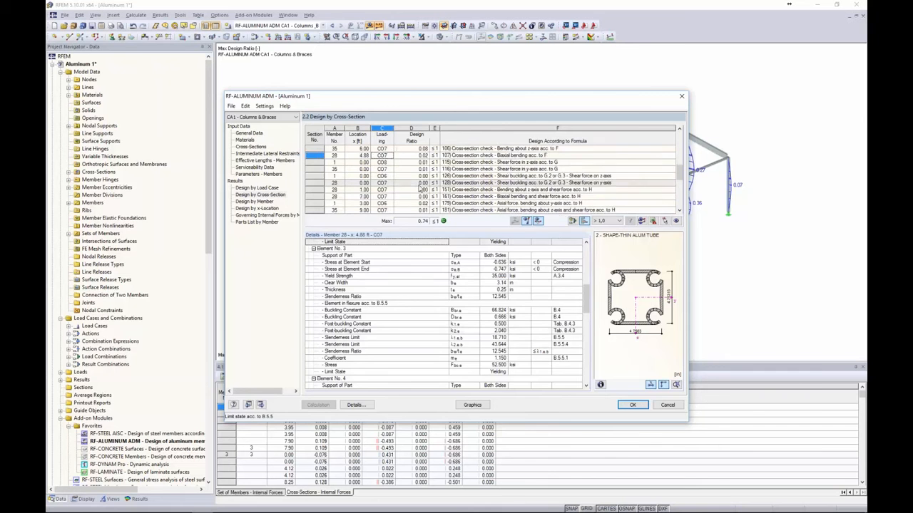
scroll(492, 183, down, 2)
Switch to Design by Member results and scroll through the design check rows
click(261, 203)
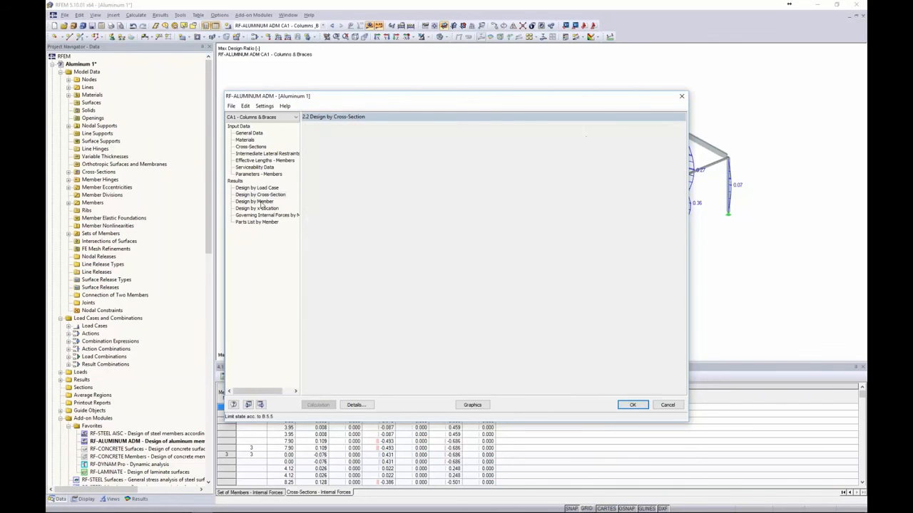
drag(388, 100, 381, 290)
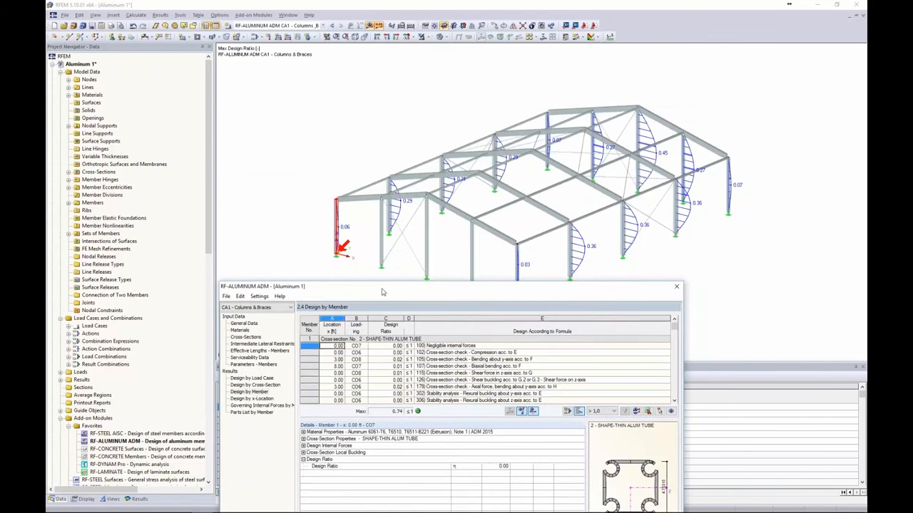
click(423, 368)
scroll(422, 368, down, 3)
scroll(422, 368, down, 4)
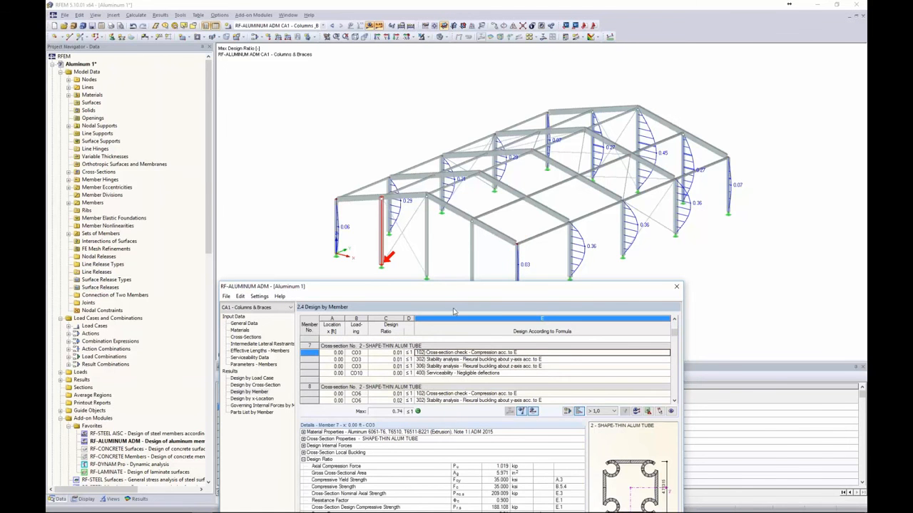
scroll(452, 367, down, 4)
scroll(485, 371, down, 4)
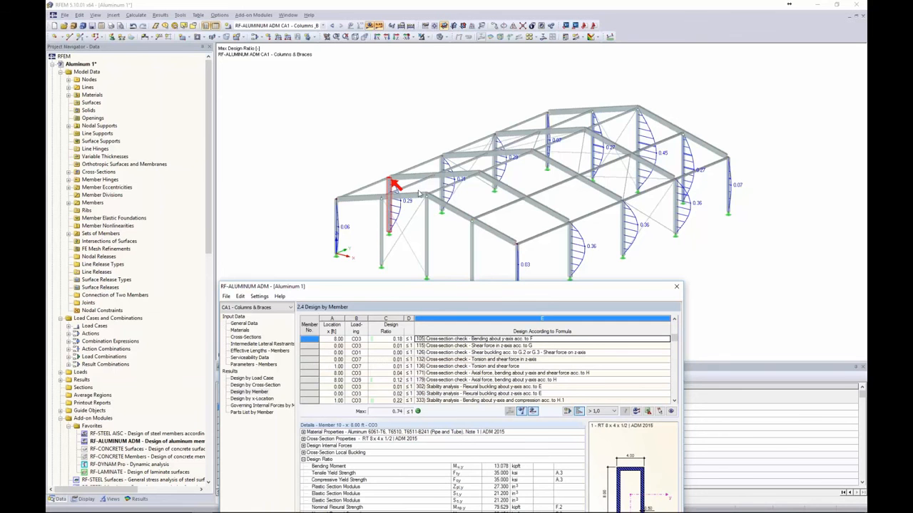
drag(433, 293, 445, 101)
scroll(449, 151, up, 2)
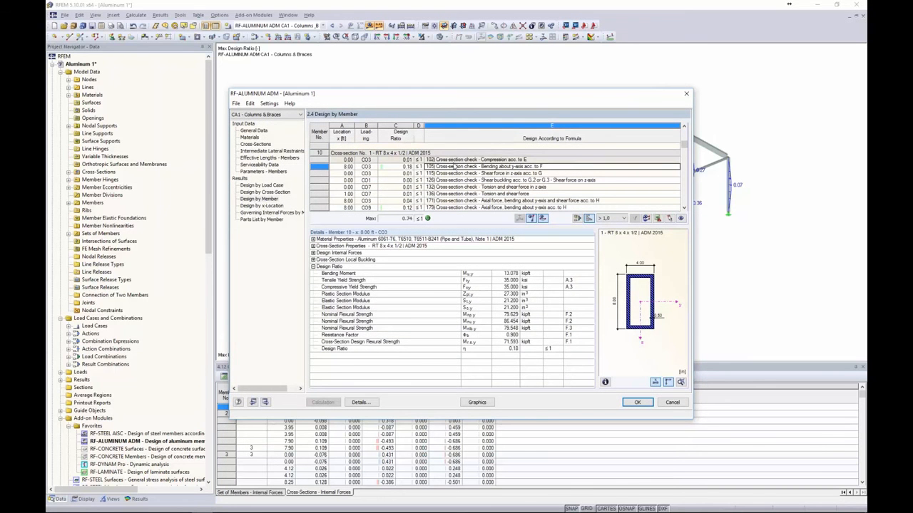
Review member 10's compression, bending, shear, shear buckling, and torsion-with-shear check details
click(454, 159)
click(453, 166)
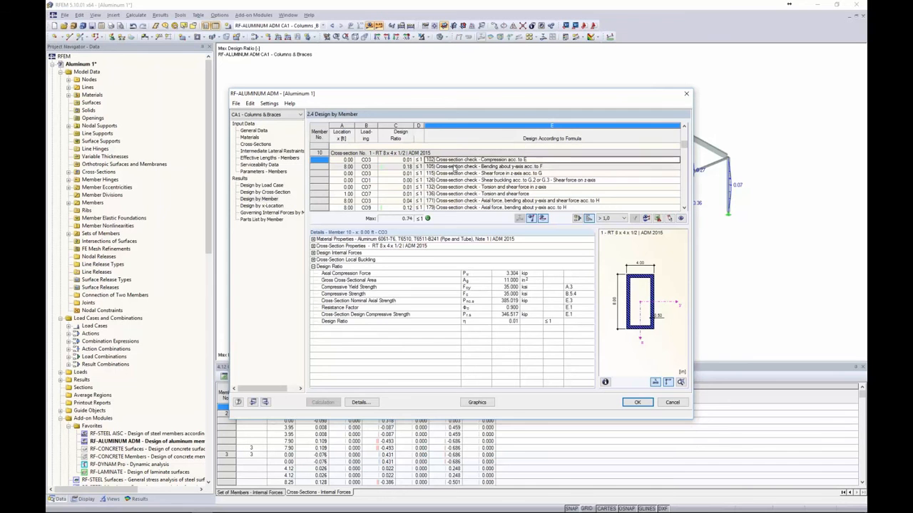
click(454, 173)
click(454, 180)
click(457, 187)
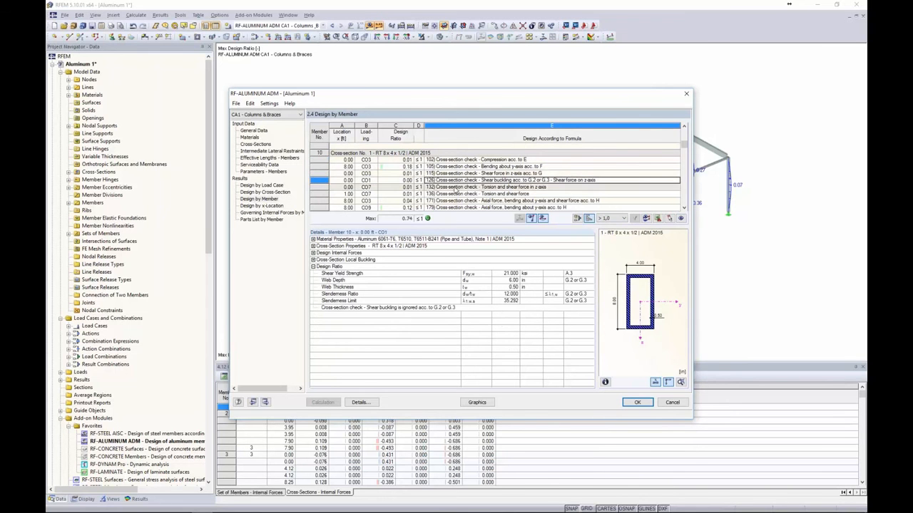
click(472, 194)
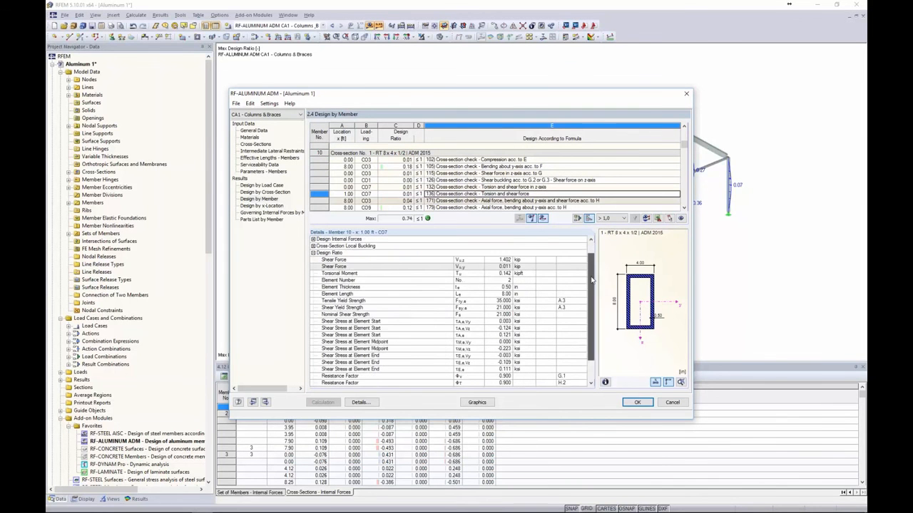
scroll(585, 285, down, 2)
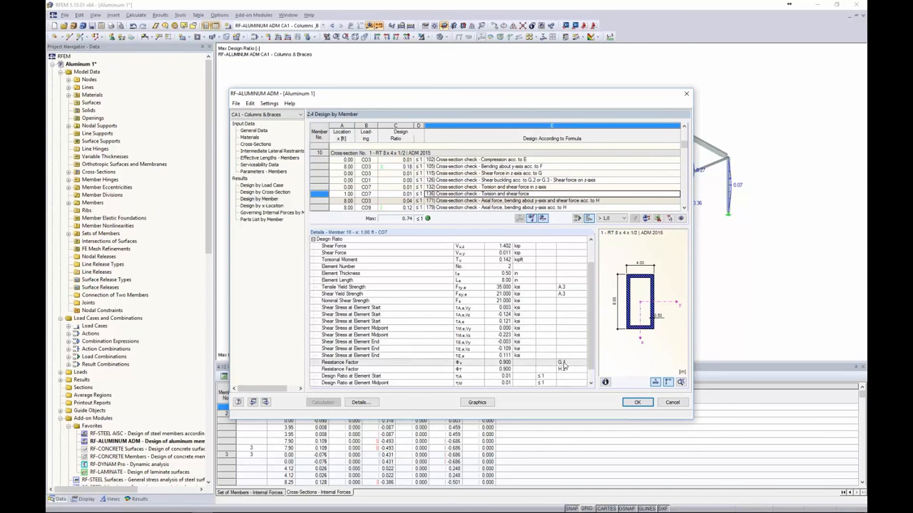
scroll(563, 331, up, 2)
Expand member 10's local buckling details, then show Parts List by Member (24 members, 256.15 ft, 1.48 kip)
click(313, 260)
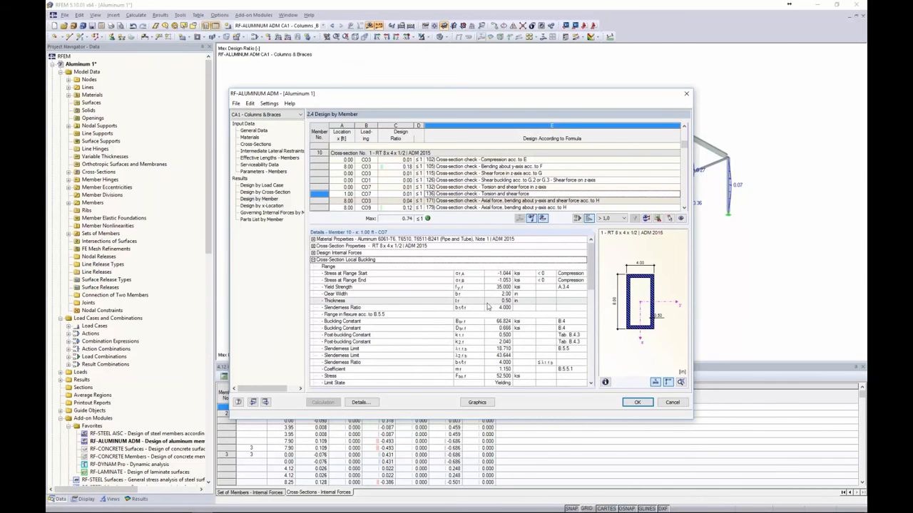
scroll(521, 292, down, 5)
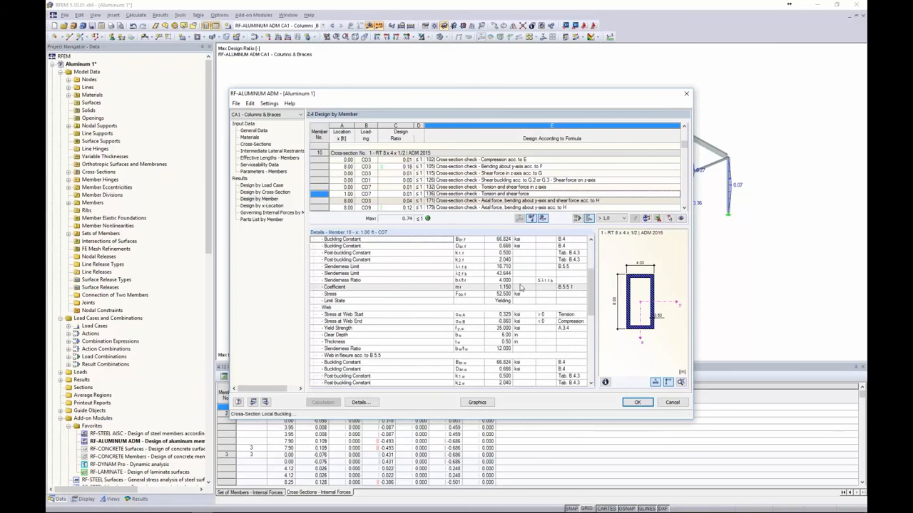
scroll(522, 289, down, 5)
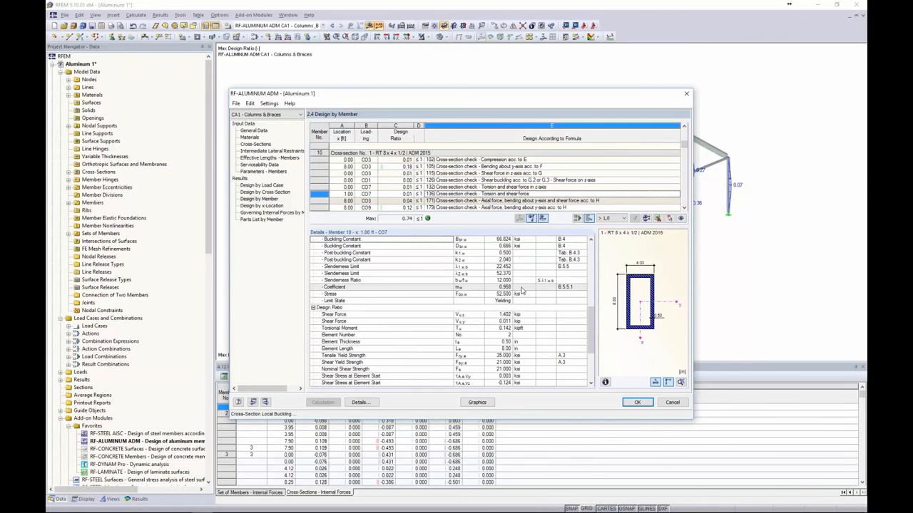
scroll(522, 291, down, 1)
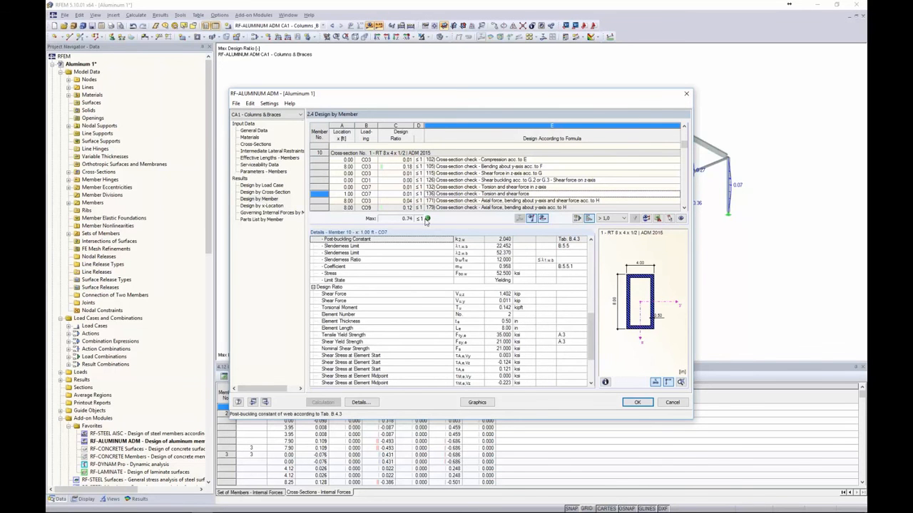
click(269, 226)
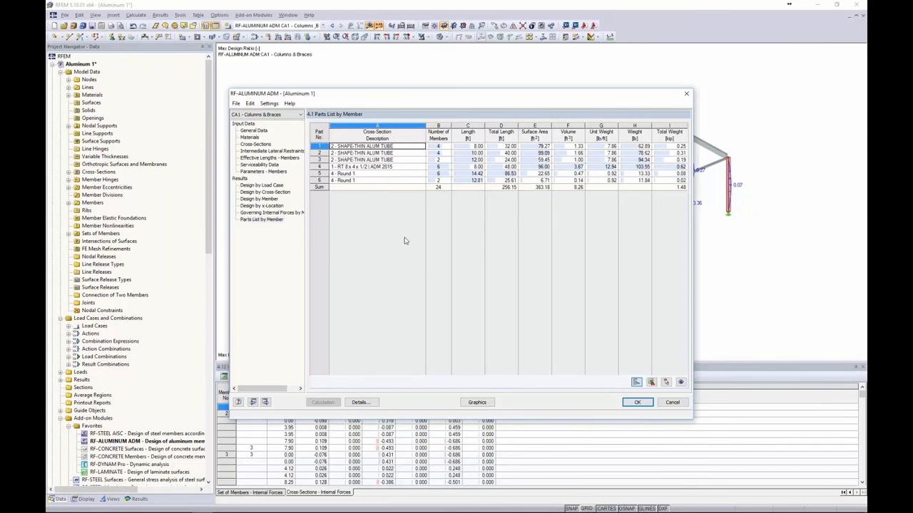
Show ultimate limit state design ratios on the 3D frame without serviceability, then return to model data
click(477, 402)
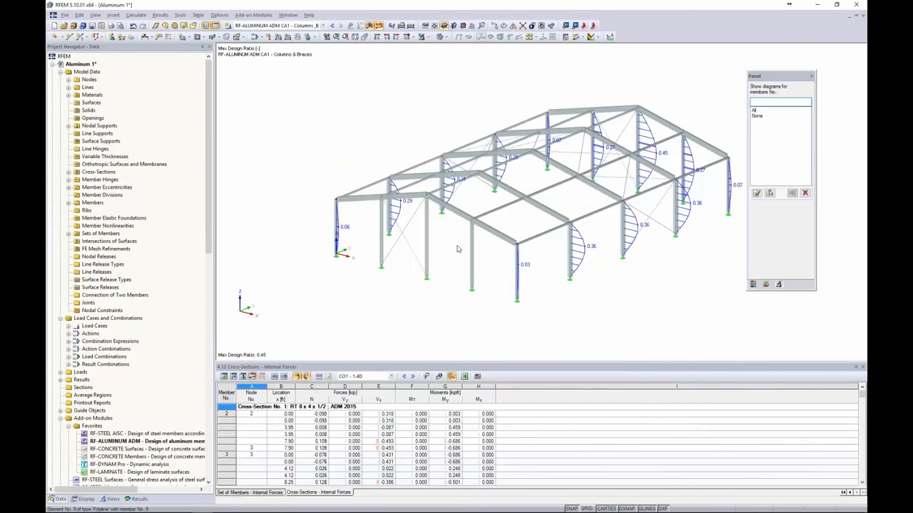
click(140, 499)
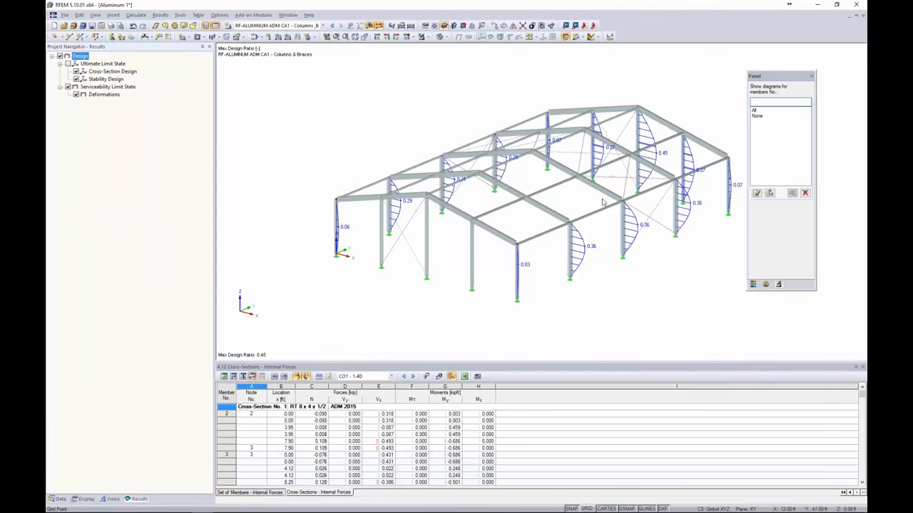
middle_drag(388, 155, 330, 149)
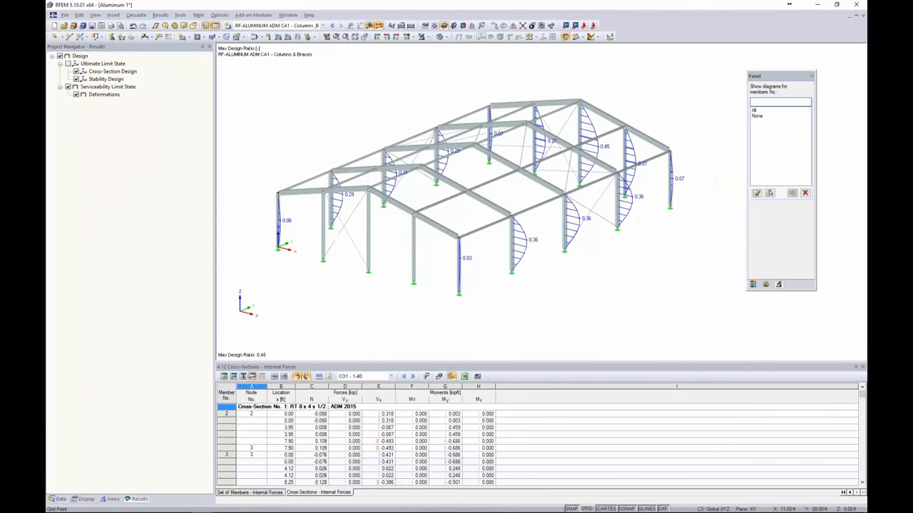
click(69, 63)
click(69, 87)
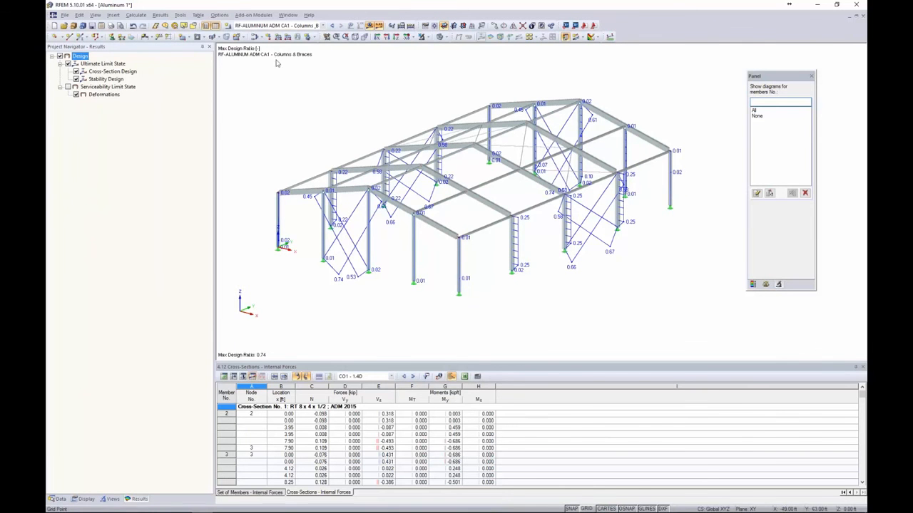
click(368, 26)
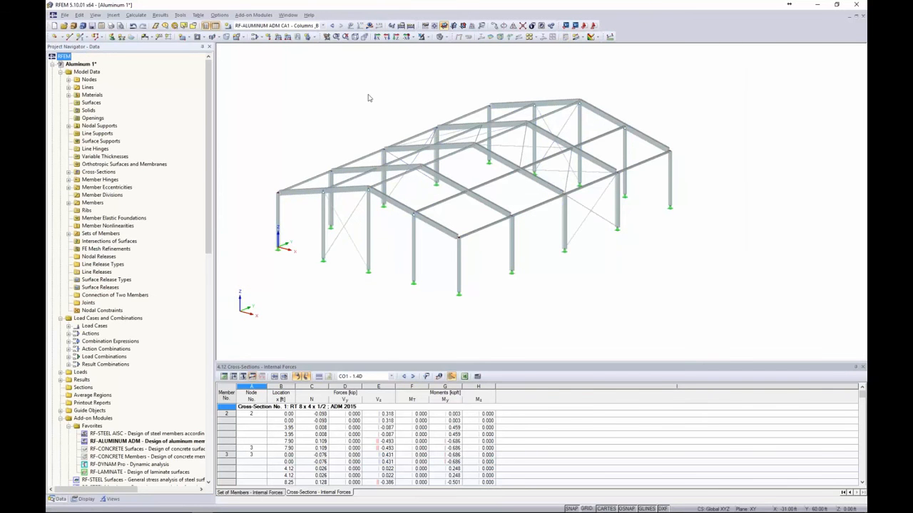
In RF-ALUMINUM ADM, create new design case CA2 with the description 'Rafters'
click(255, 15)
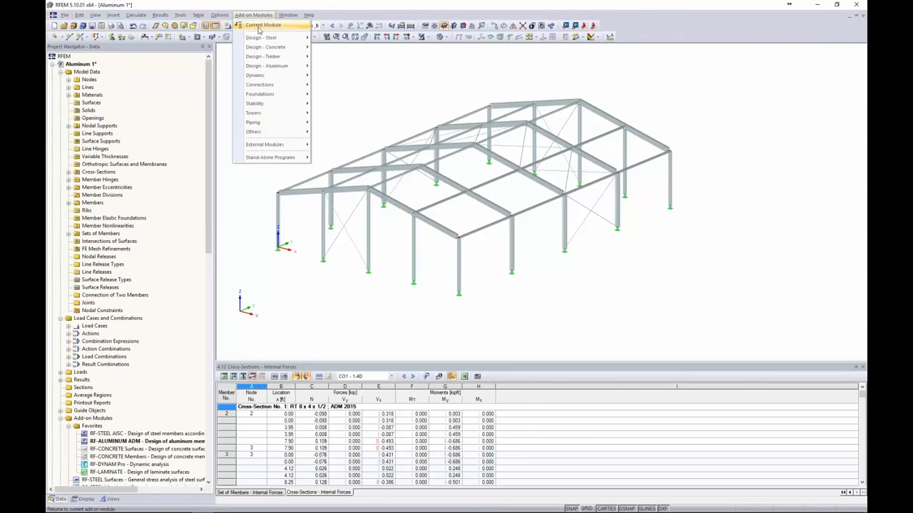
click(260, 29)
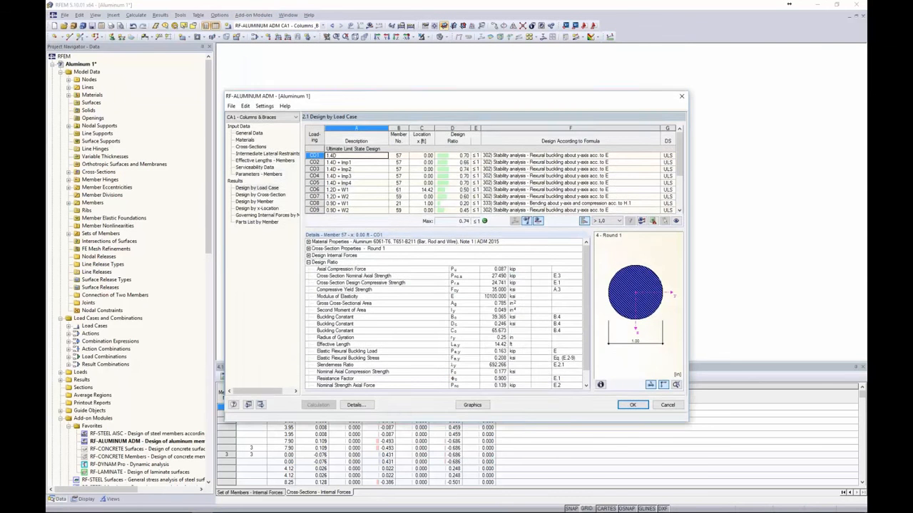
drag(386, 160, 415, 69)
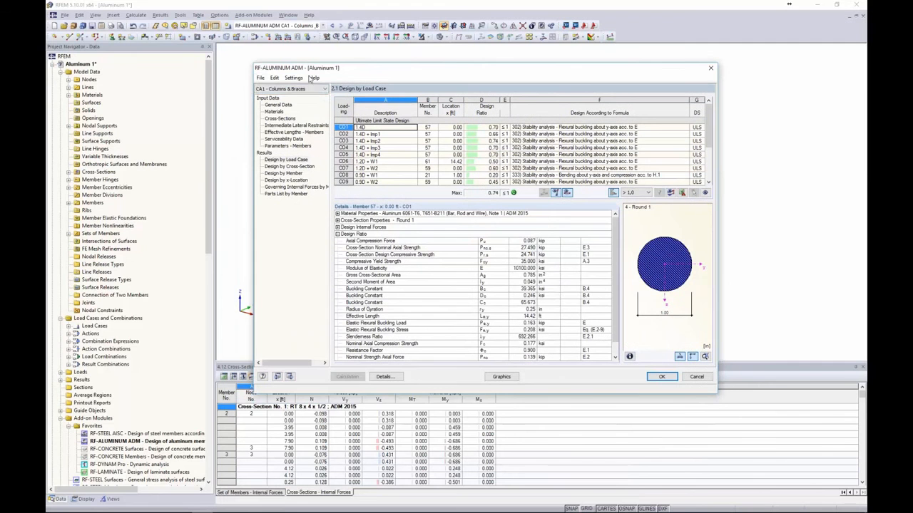
click(261, 77)
click(204, 87)
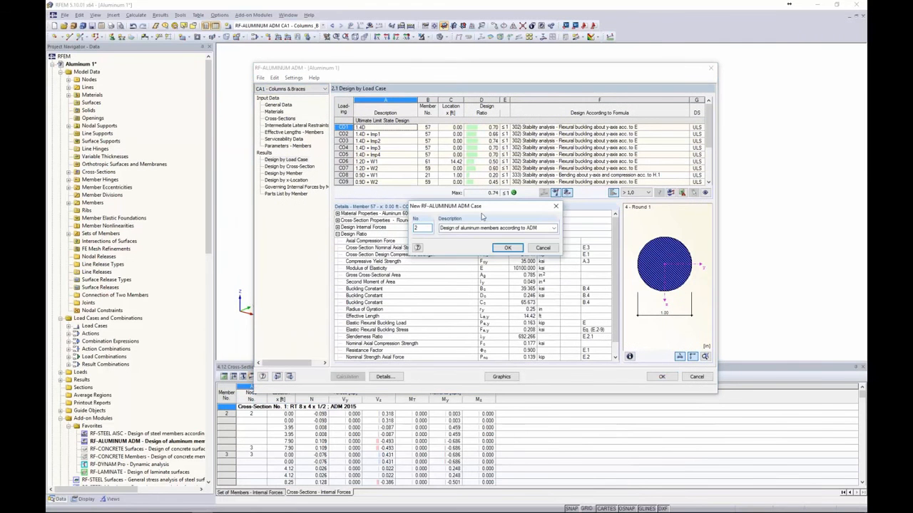
key(Tab)
text(Ra)
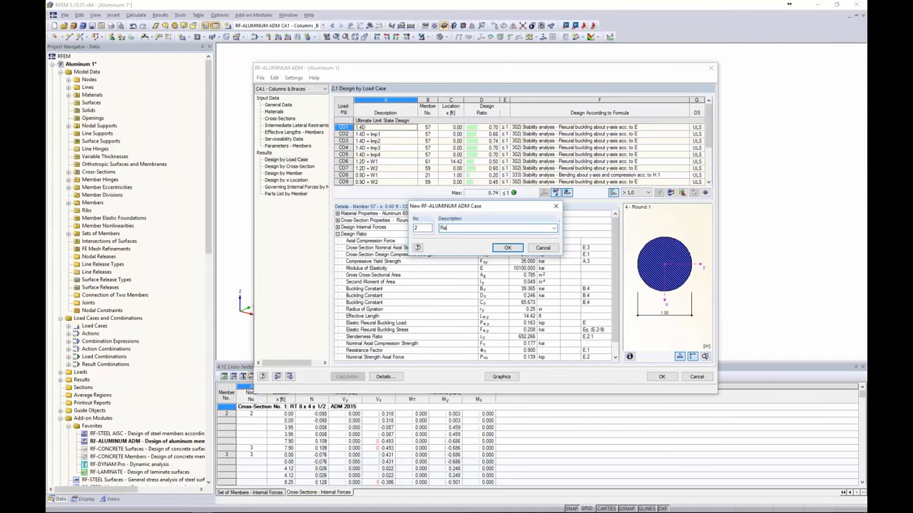
click(507, 248)
click(290, 89)
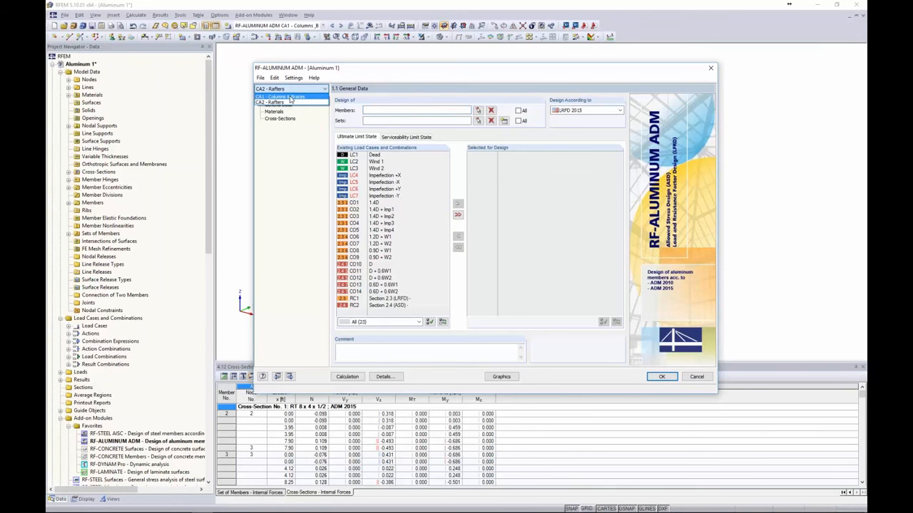
Pick rafter members 11–14 from the model for design in the Rafters case
click(298, 143)
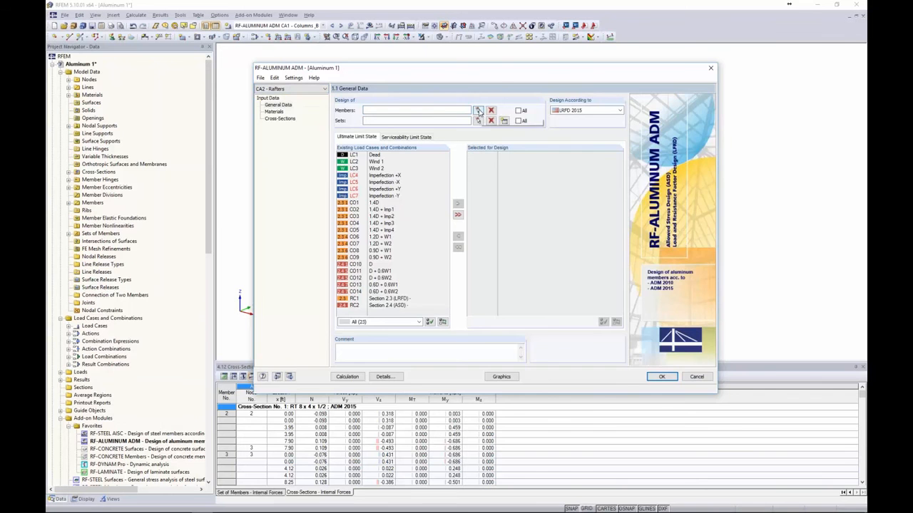
click(478, 110)
click(366, 169)
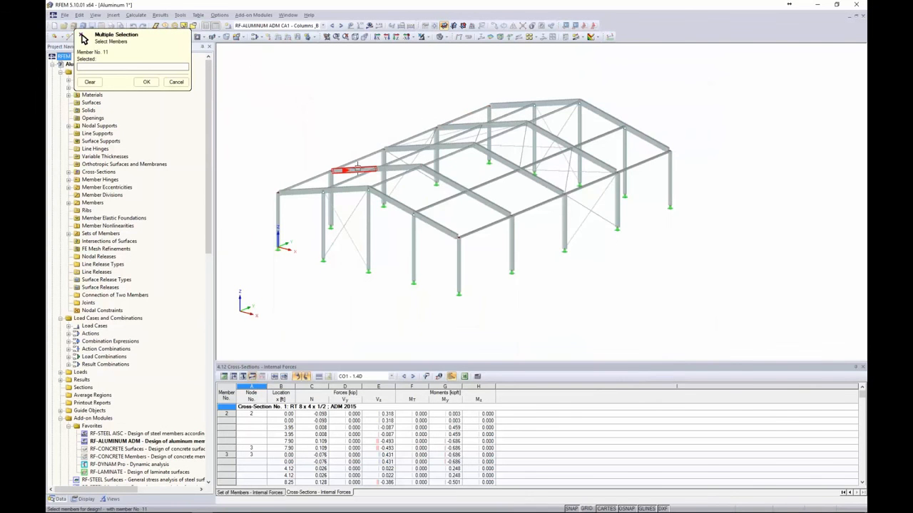
click(401, 169)
click(447, 180)
click(445, 181)
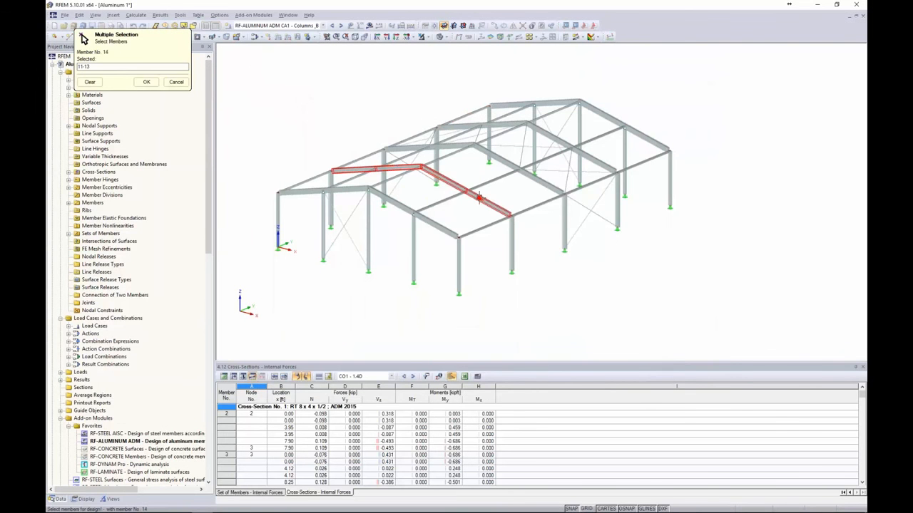
click(146, 81)
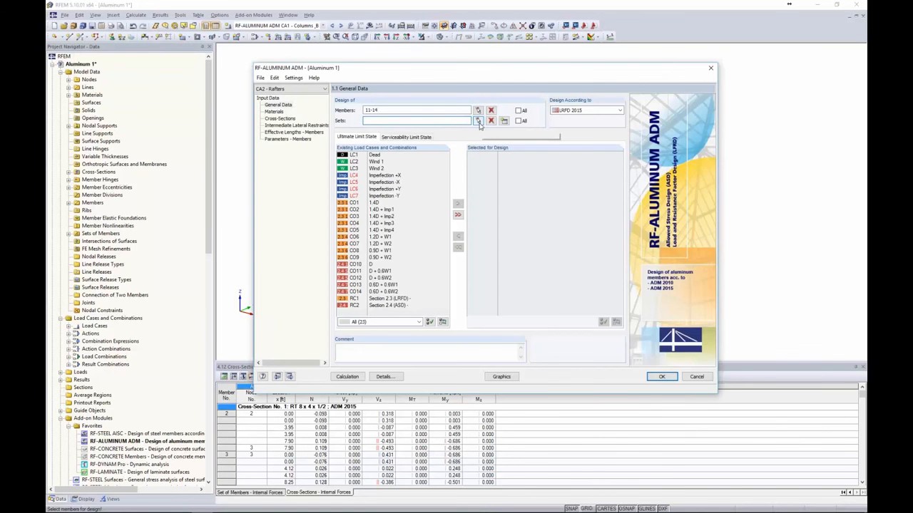
Pick set of members 3 from the model for design in the Rafters case
click(478, 121)
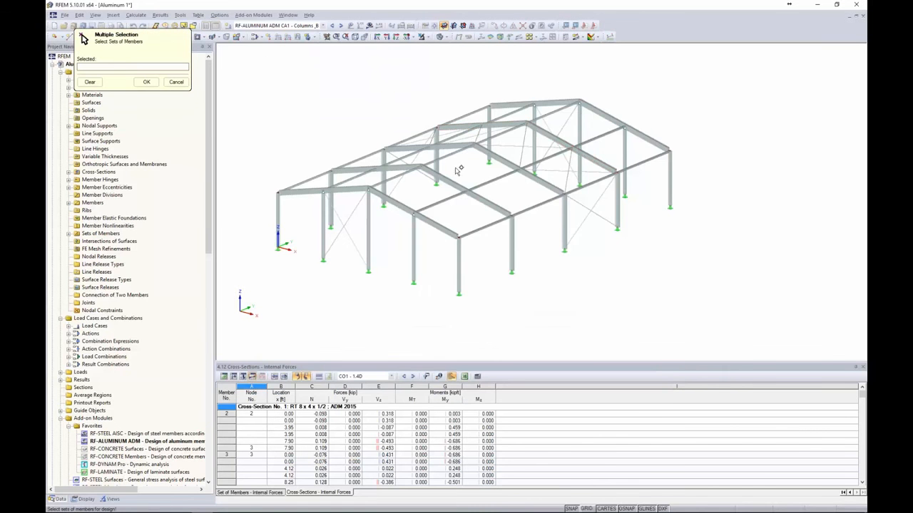
middle_drag(487, 162, 459, 177)
scroll(461, 169, up, 2)
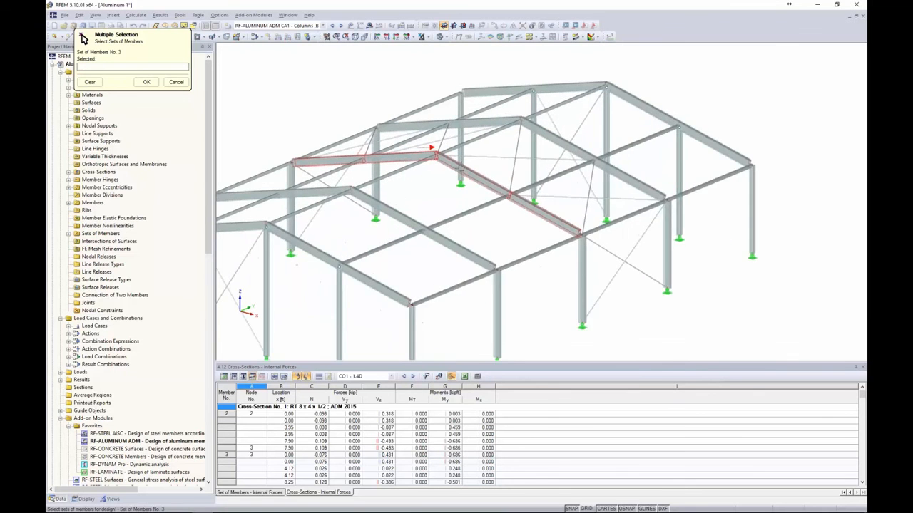
scroll(461, 168, up, 1)
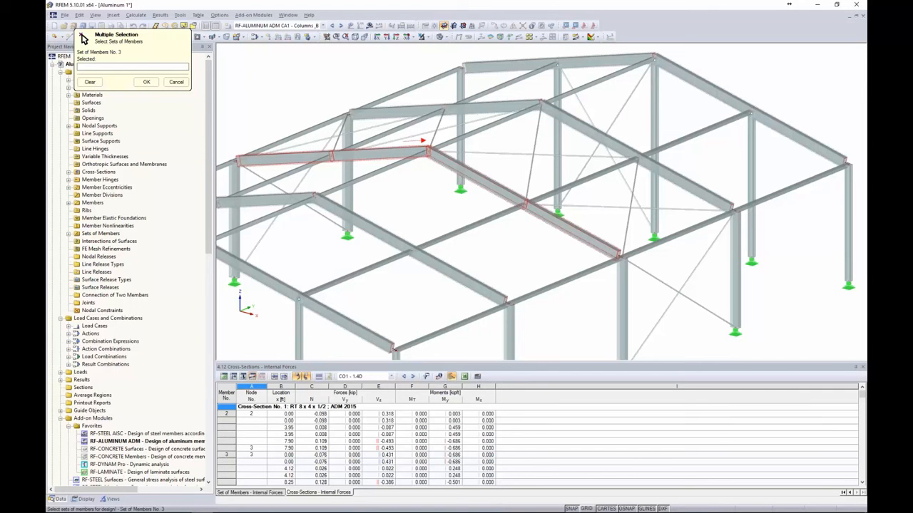
click(443, 159)
click(146, 82)
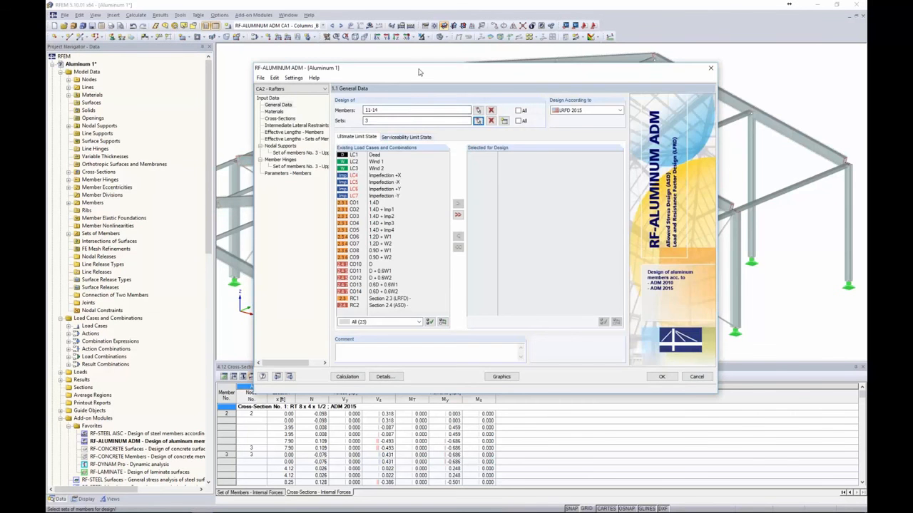
drag(420, 72, 464, 81)
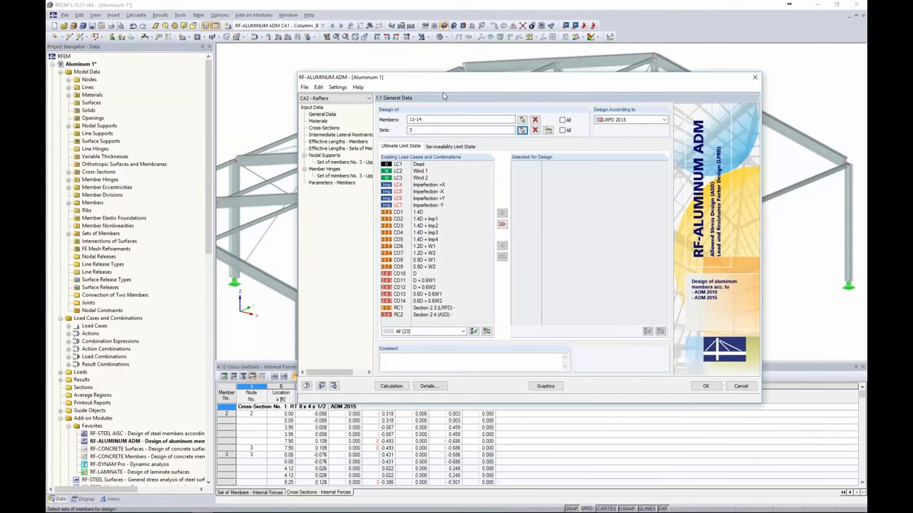
Add combinations CO1–CO9 to the ultimate limit state design
click(425, 213)
shift+click(424, 267)
click(501, 213)
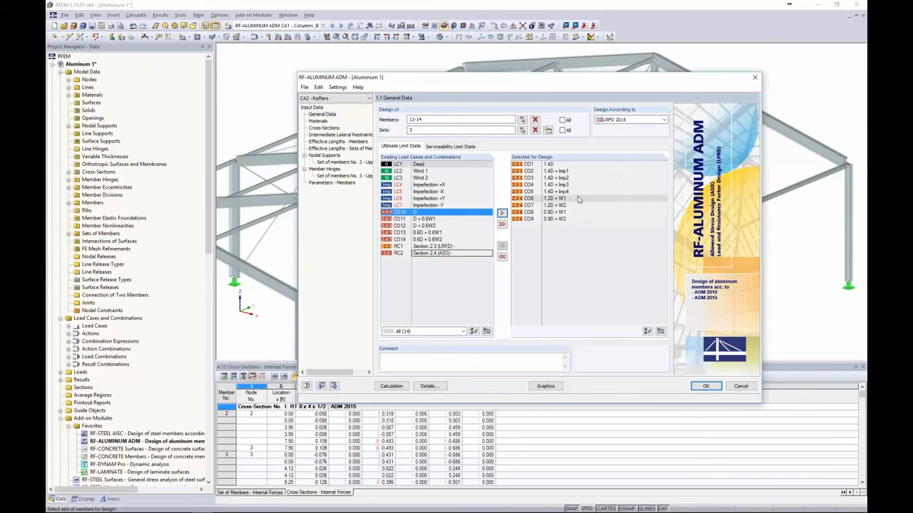
Add combinations CO10–CO14 to the serviceability limit state design
click(438, 146)
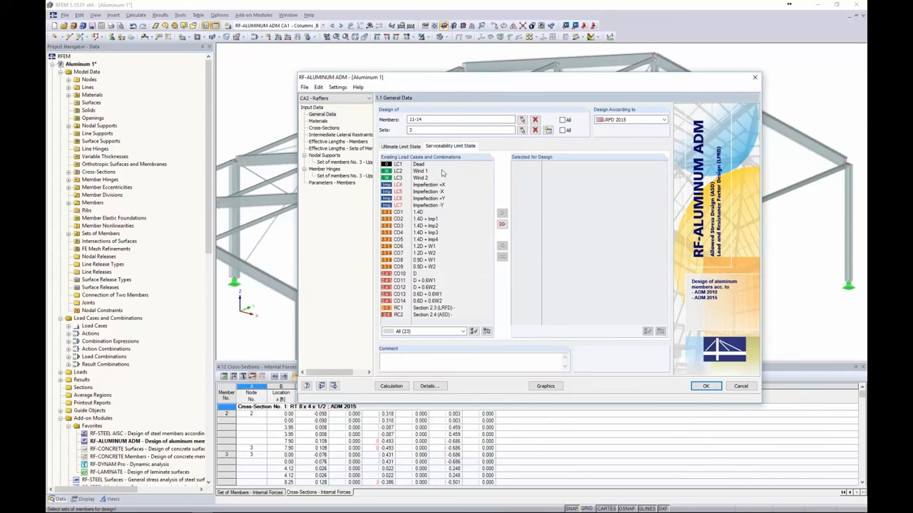
click(422, 274)
shift+click(425, 301)
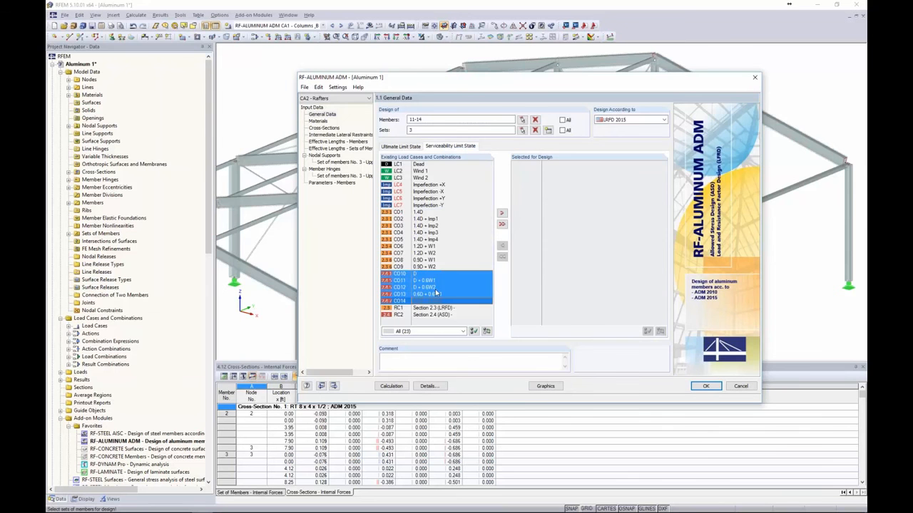
click(501, 213)
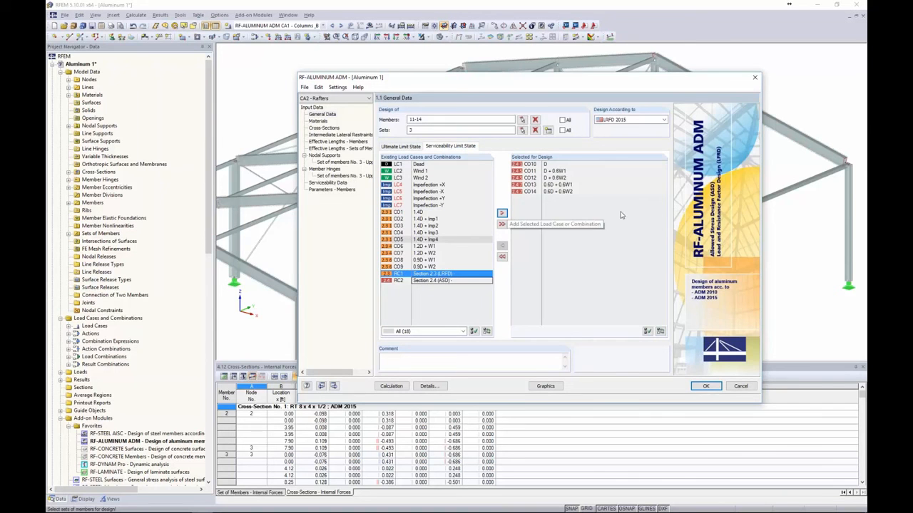
Review the aluminum 6061-T6 material and the RT 8 x 4 x 1/2 cross-section
click(319, 121)
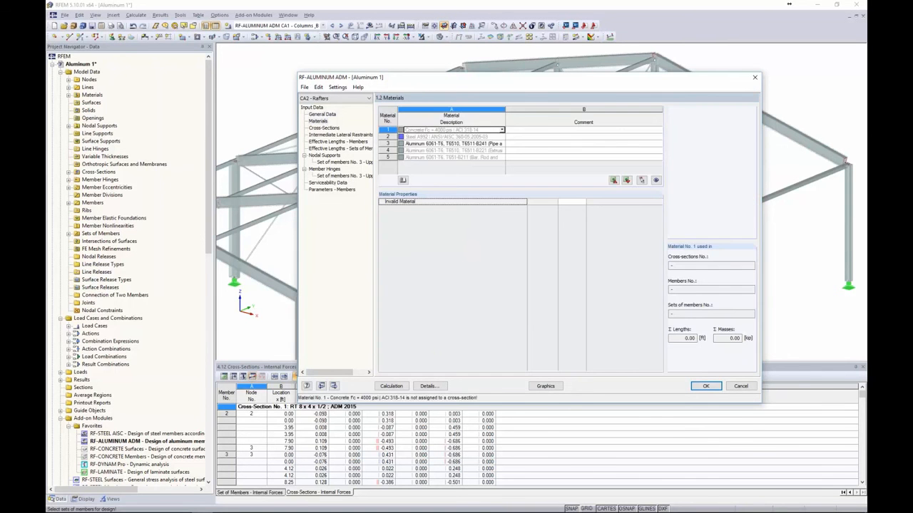
key(Down)
key(Down)
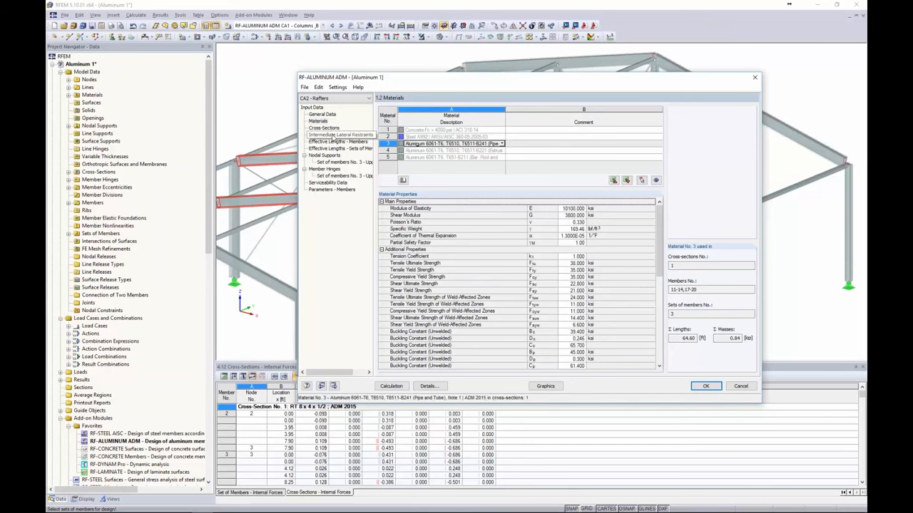
click(330, 128)
click(444, 131)
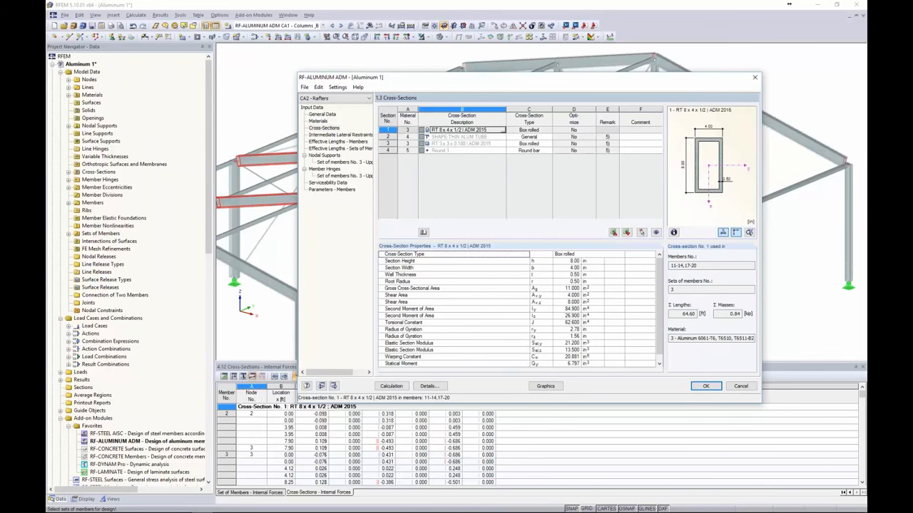
Check the lateral restraints and member effective lengths pages against the model
click(343, 136)
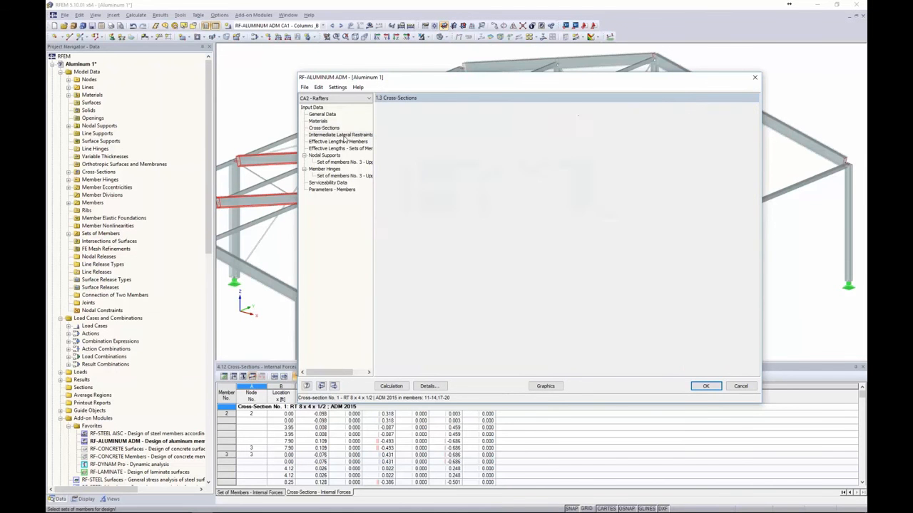
click(344, 142)
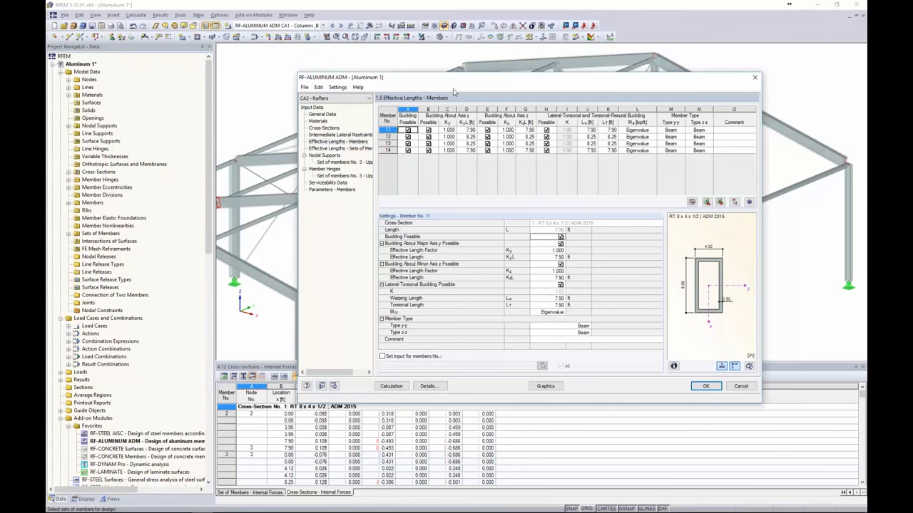
drag(443, 85, 369, 91)
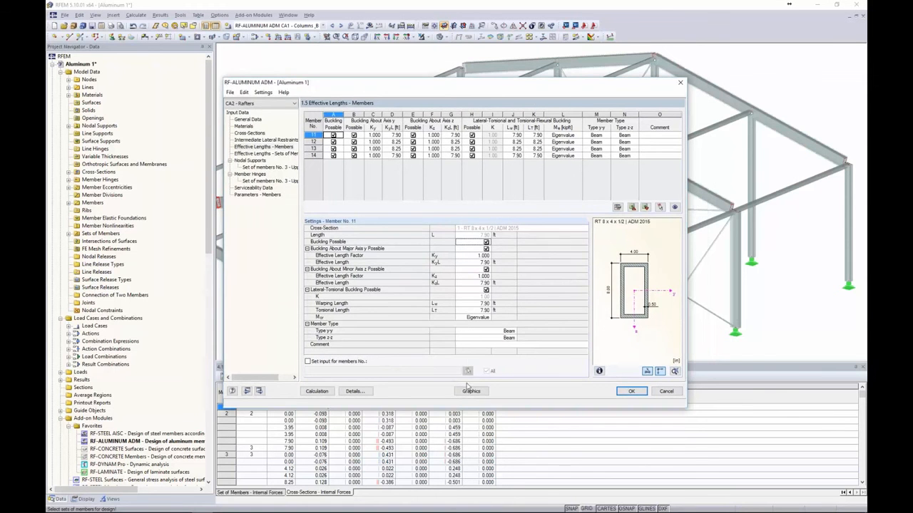
click(470, 391)
scroll(463, 187, up, 2)
scroll(464, 187, down, 4)
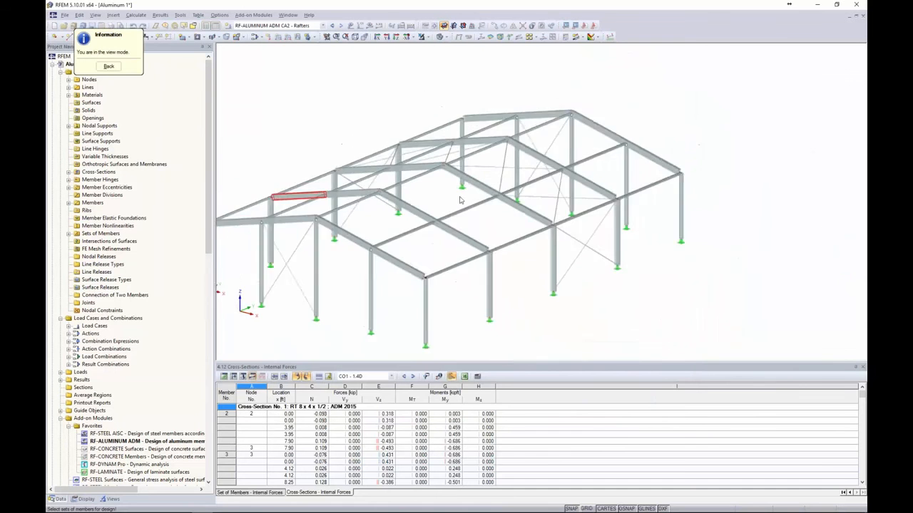
click(111, 66)
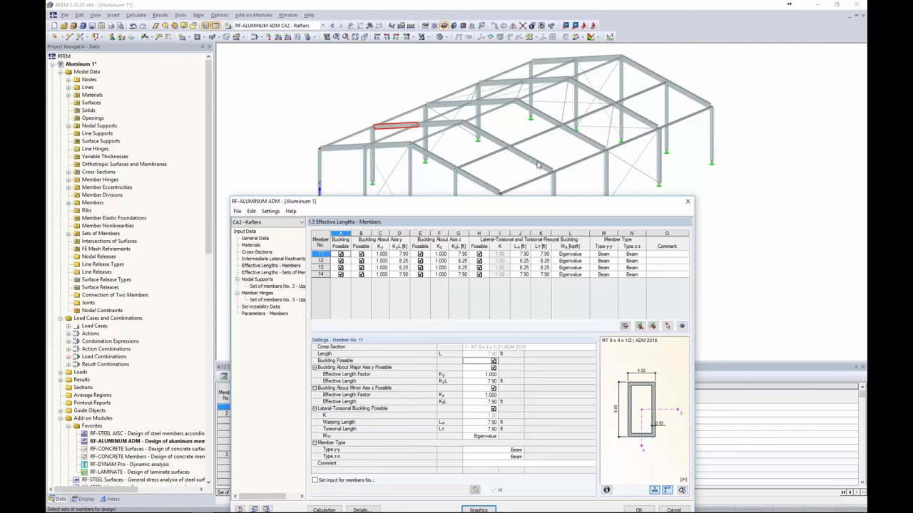
Set the major-axis effective length KyL to 32.30 ft for members 11–14
click(399, 254)
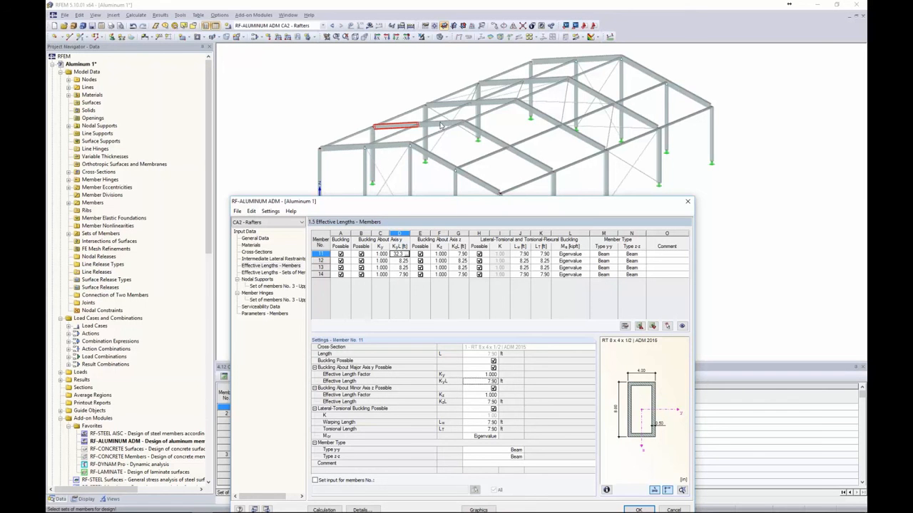
key(Return)
text(32.30)
key(Down)
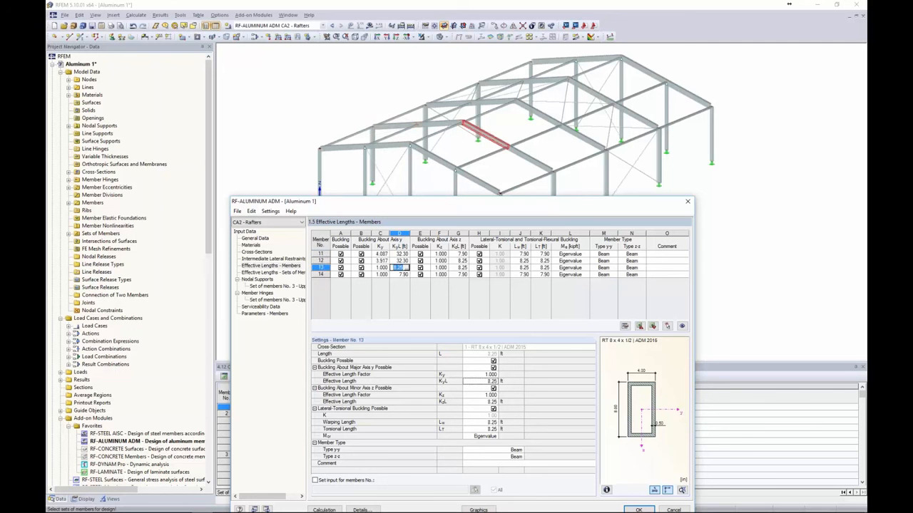
text(32.30)
key(Down)
text(32.30)
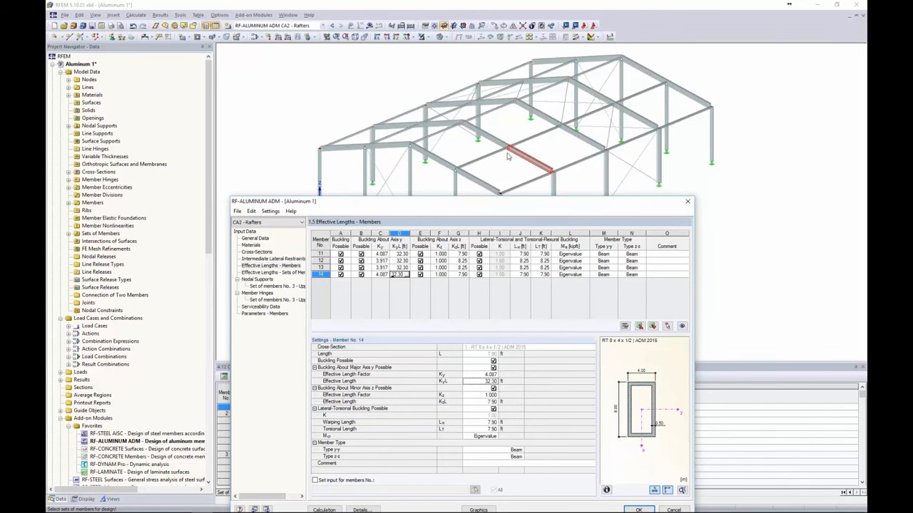
Show the effective lengths table for sets of members, with set 3 visible
drag(536, 211, 533, 98)
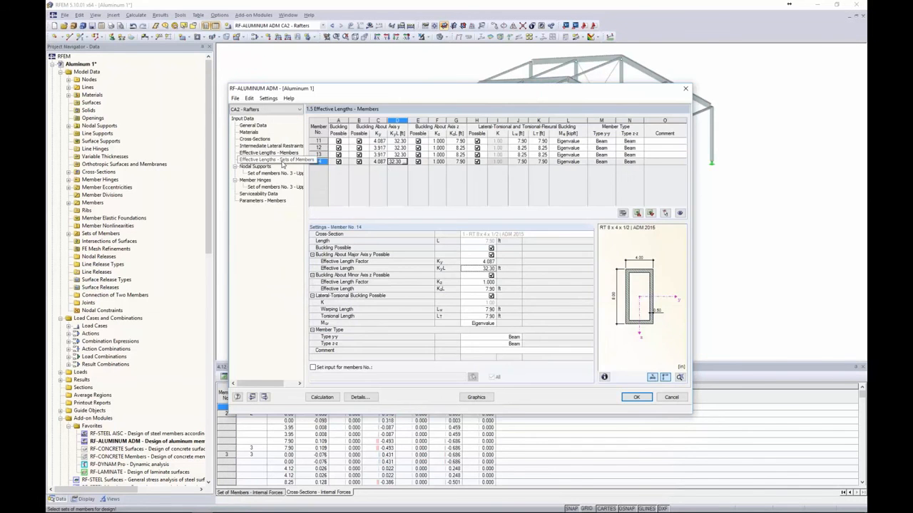
click(271, 159)
drag(376, 89, 382, 191)
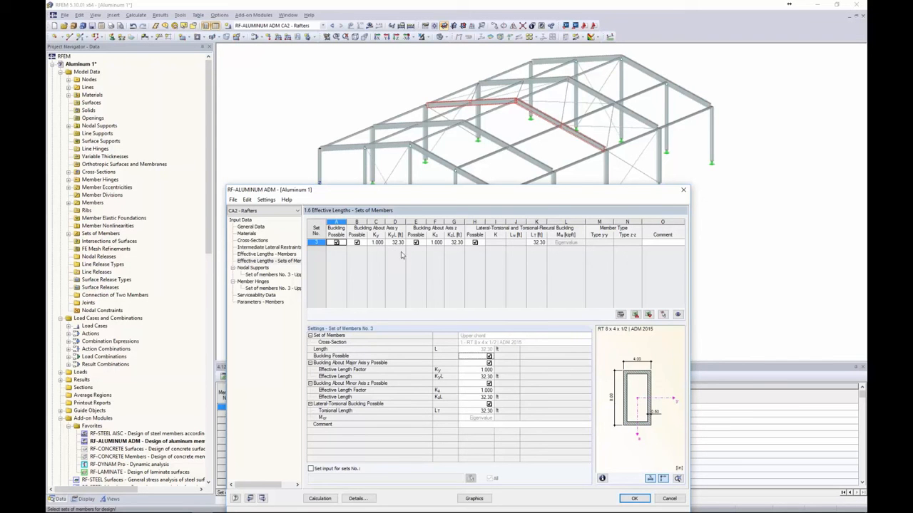
Measure an 8.25 ft minor-axis effective length KzL for set 3 in the model
click(455, 243)
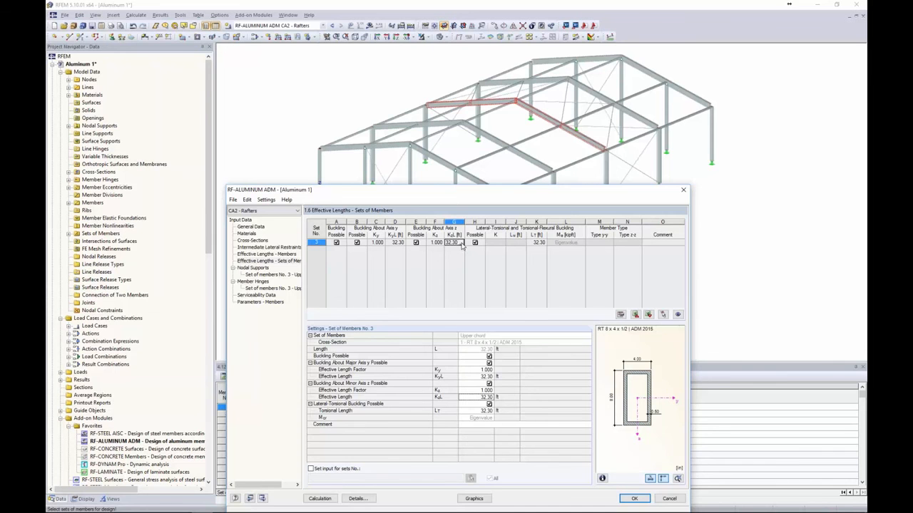
click(461, 244)
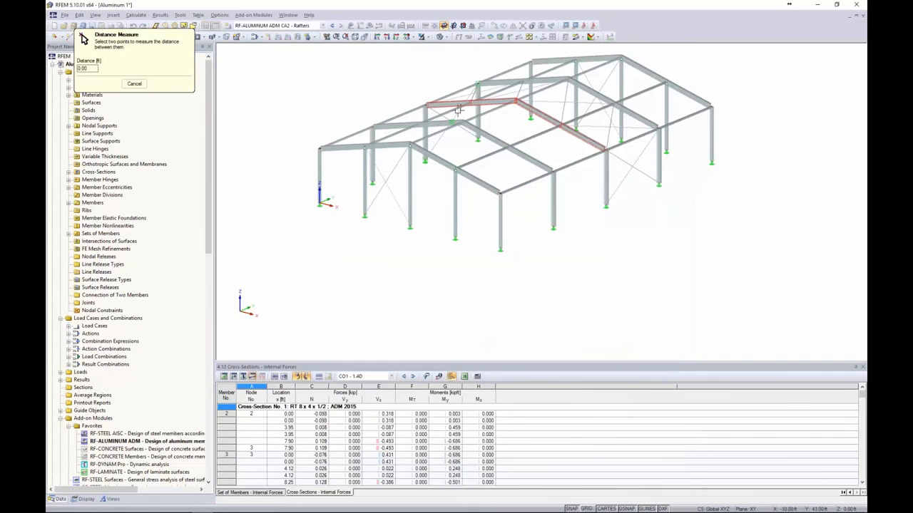
scroll(470, 107, up, 2)
scroll(477, 102, up, 1)
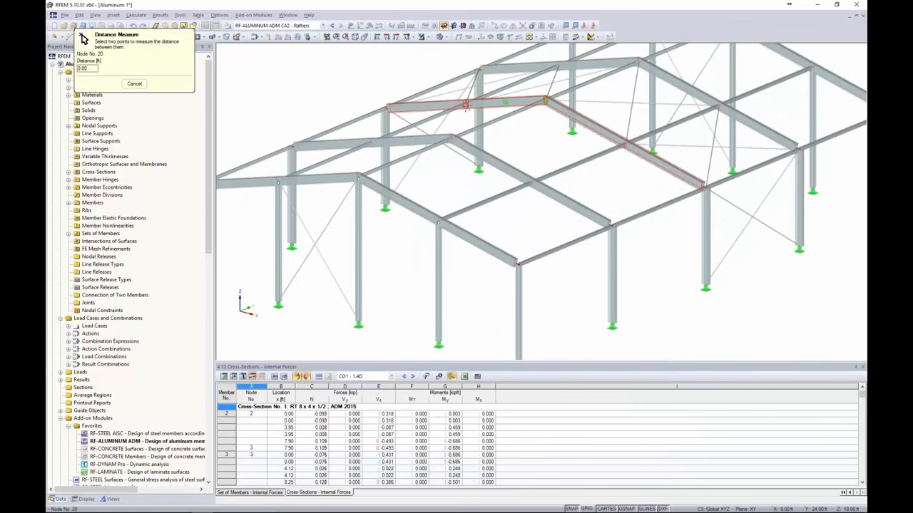
click(544, 100)
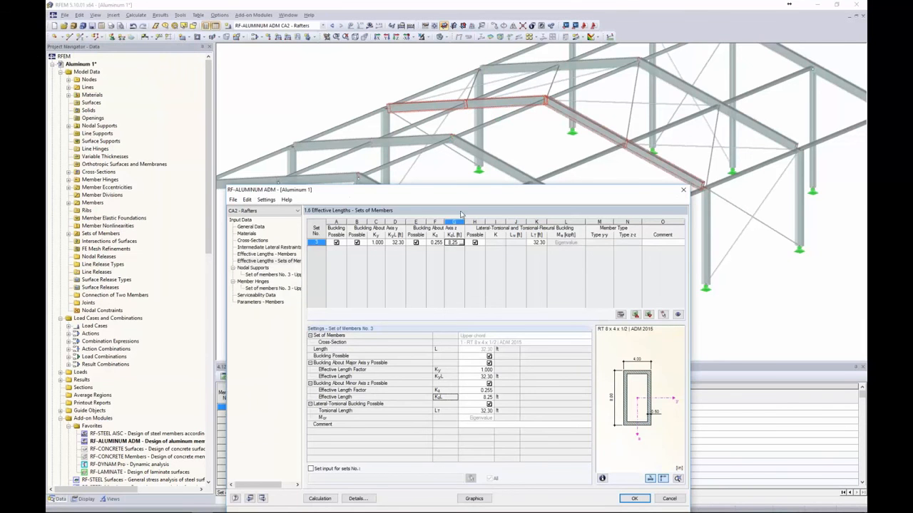
key(Tab)
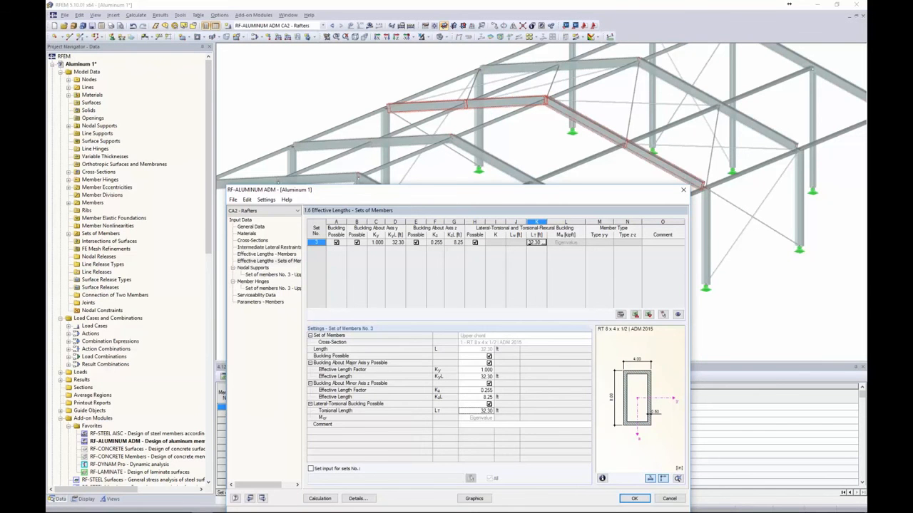
Measure an 8.25 ft torsional length LT for set 3, then show its nodal supports
click(544, 244)
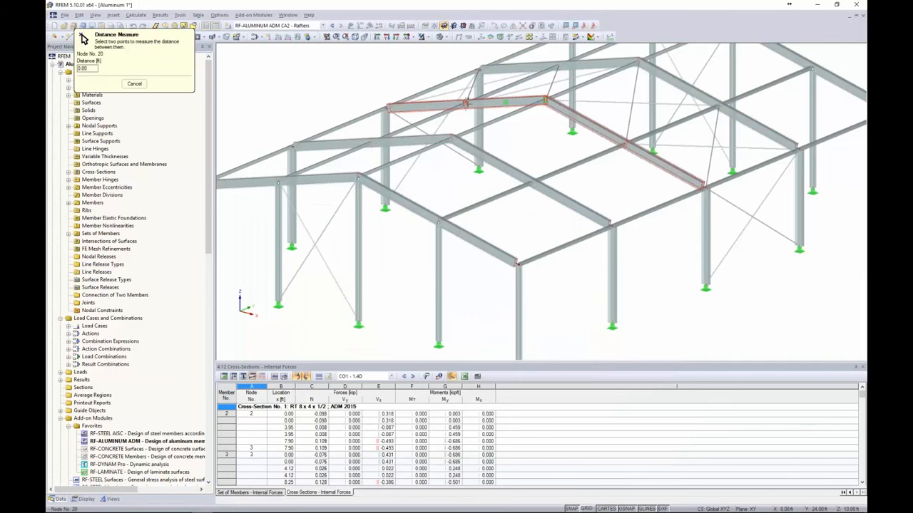
click(546, 101)
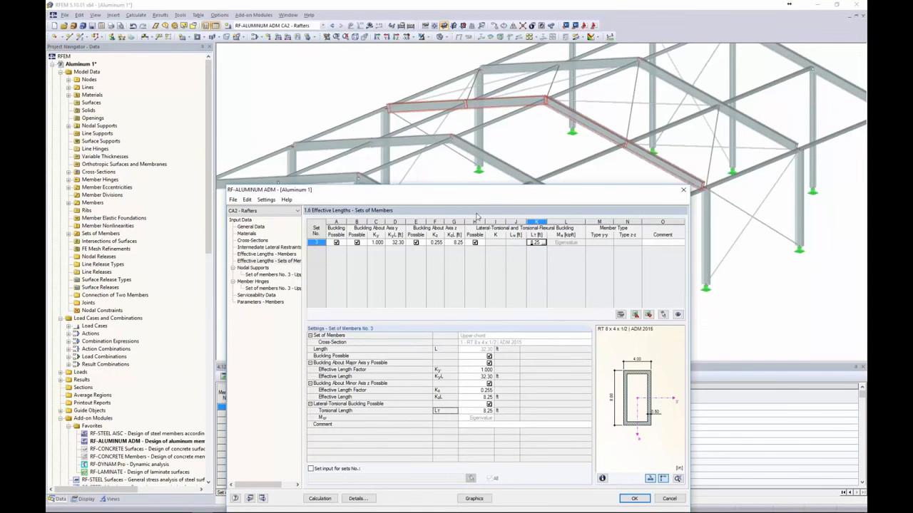
drag(491, 192, 510, 116)
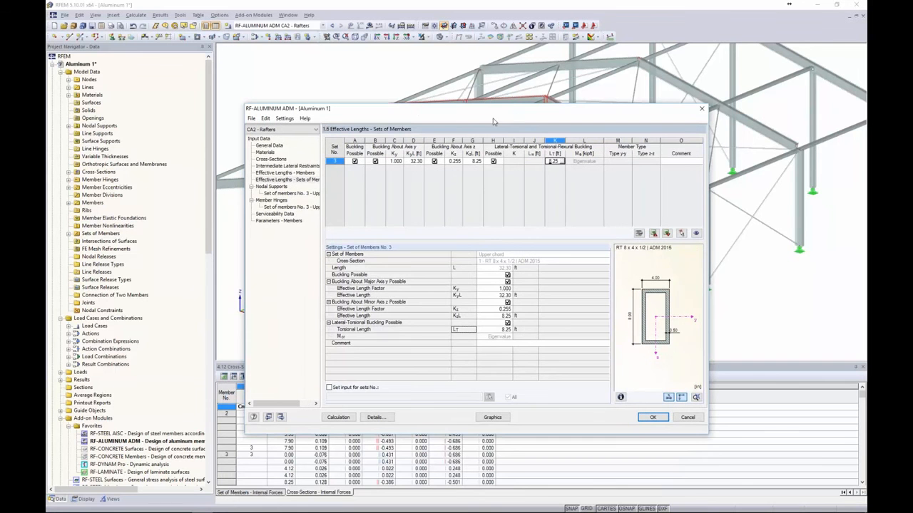
click(271, 187)
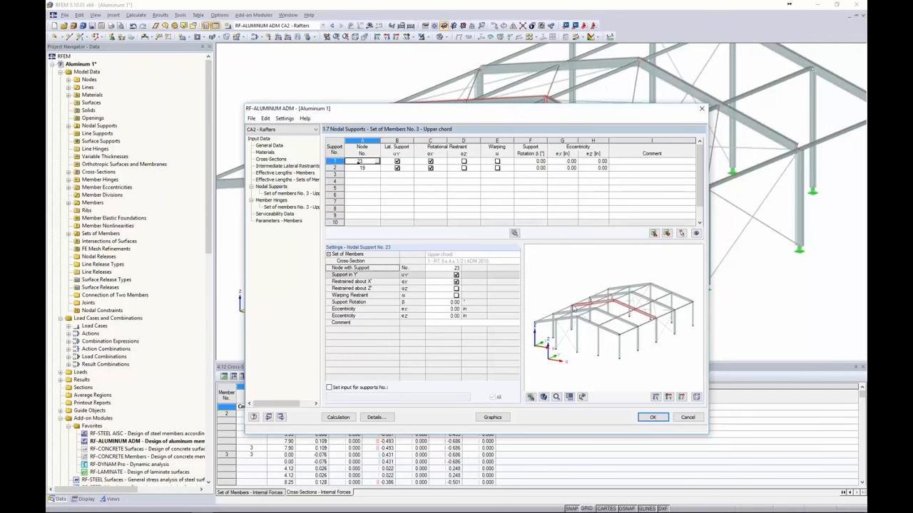
Add nodes 20, 21 and 22 as further nodal supports for set 3
drag(506, 112, 486, 220)
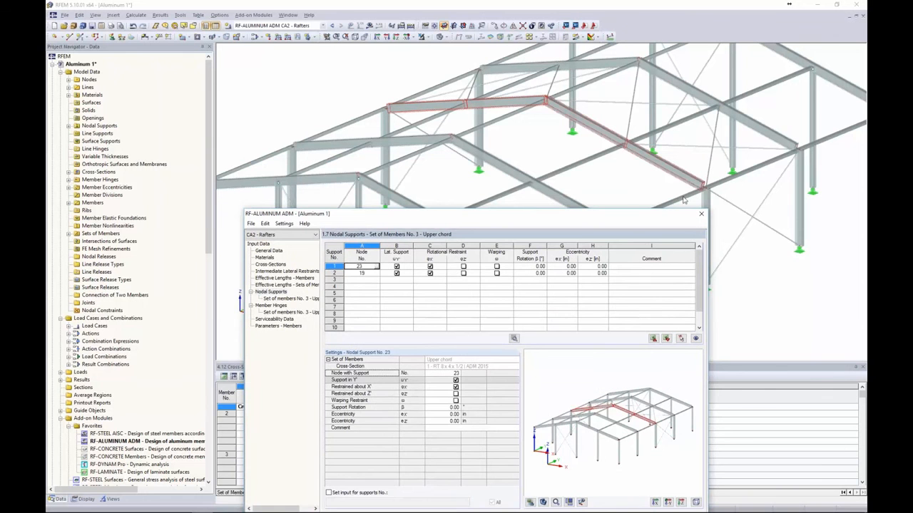
click(368, 280)
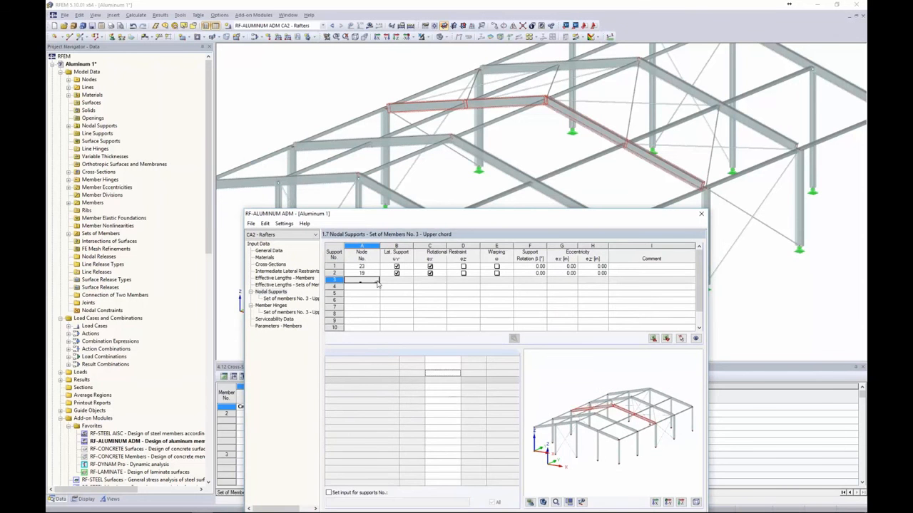
click(378, 282)
click(466, 105)
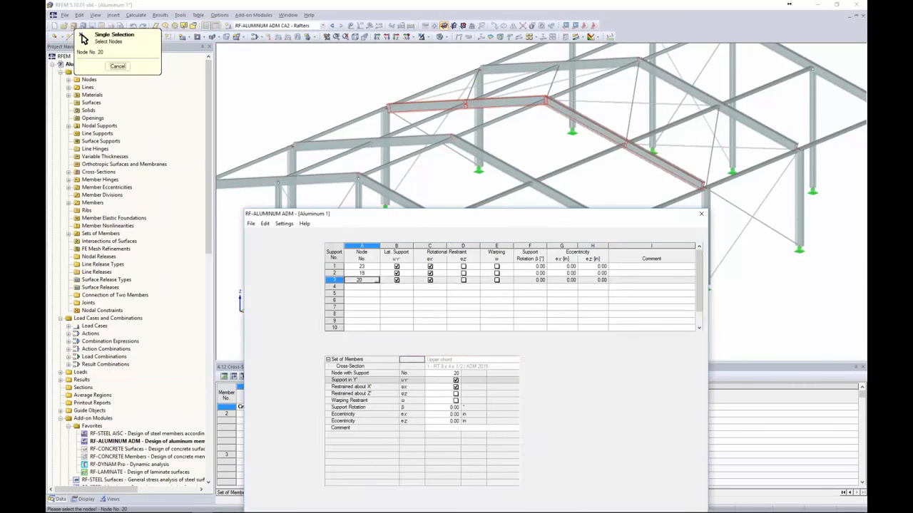
click(373, 288)
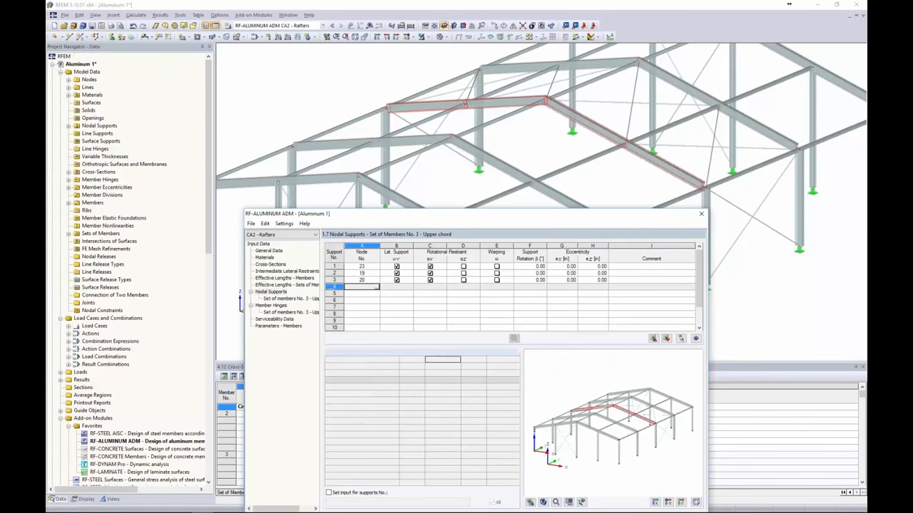
click(378, 288)
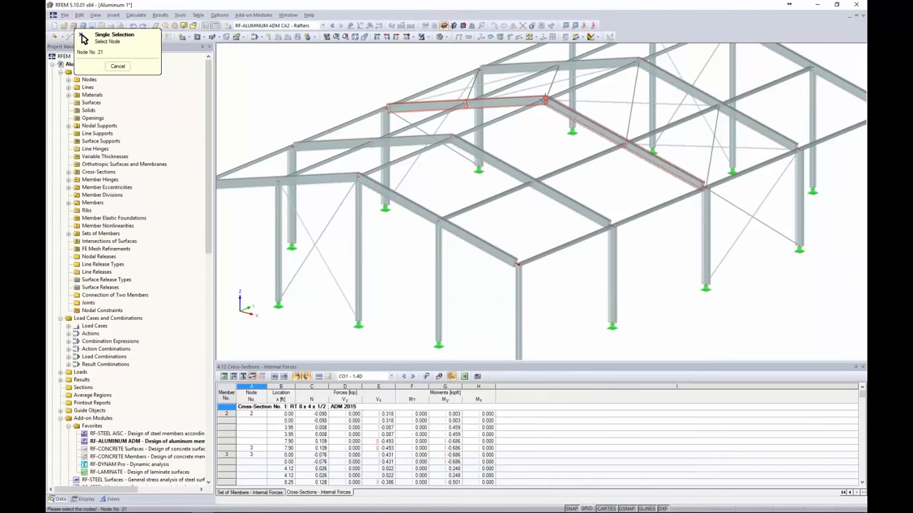
click(545, 99)
click(374, 294)
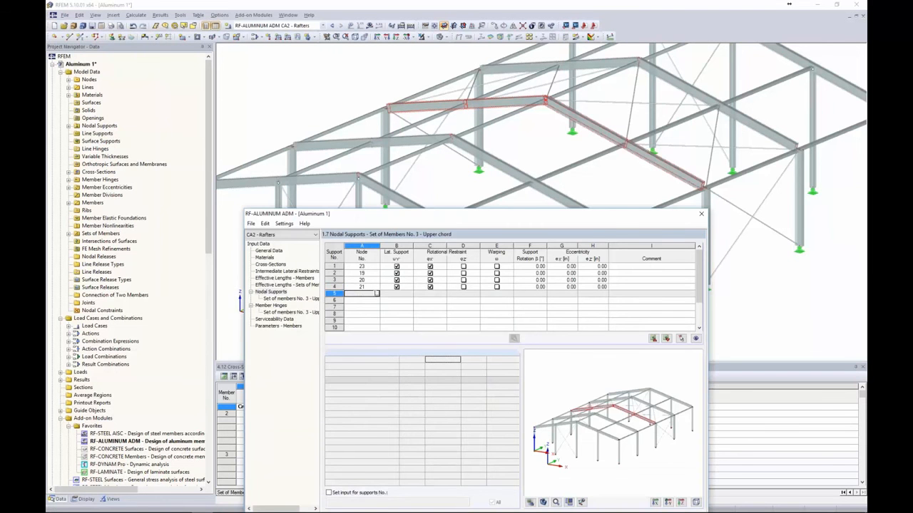
click(379, 294)
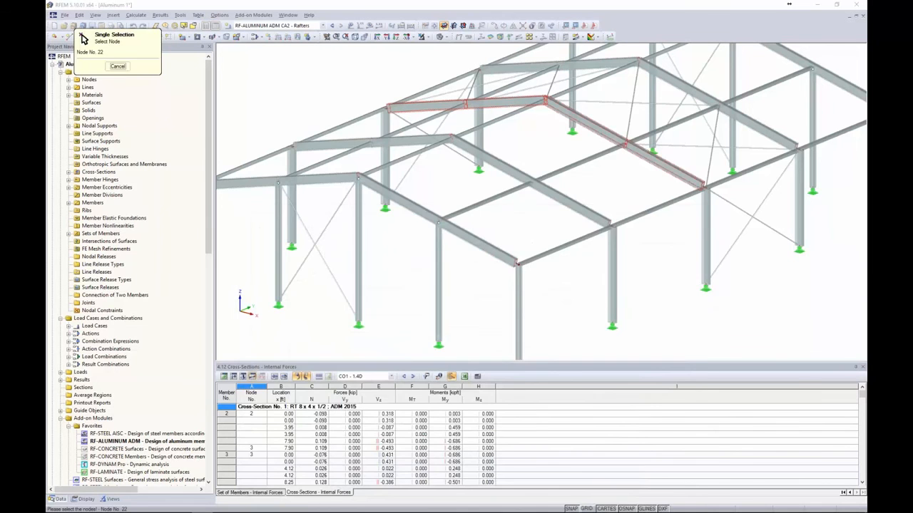
click(529, 210)
Restrain warping at node 23 and bring up its warp spring settings
drag(530, 211, 530, 115)
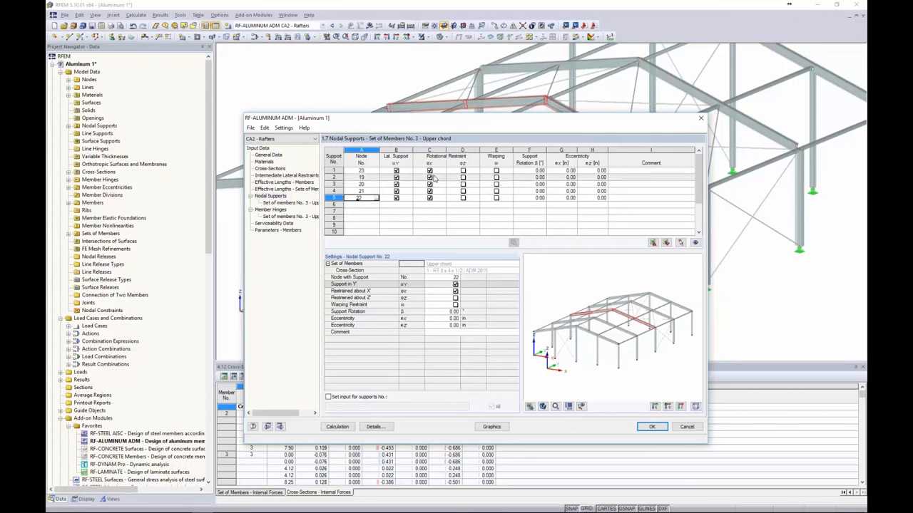
click(497, 172)
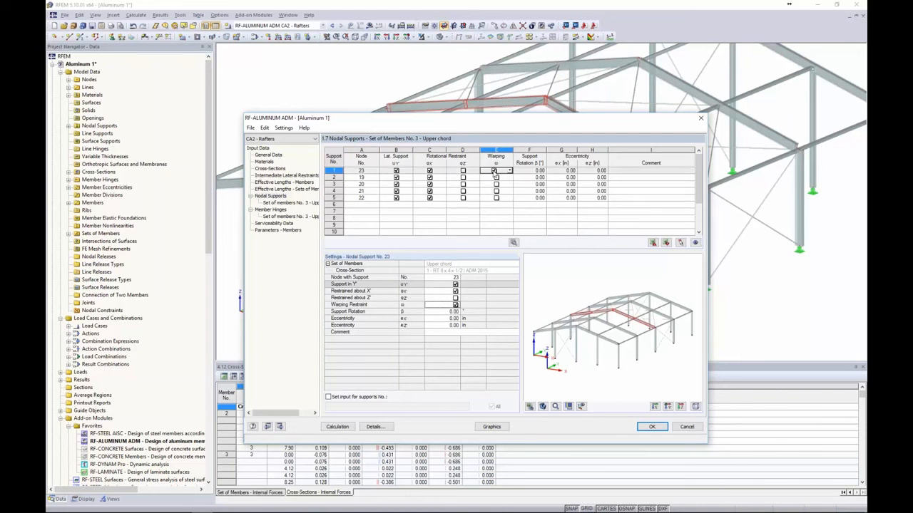
click(514, 243)
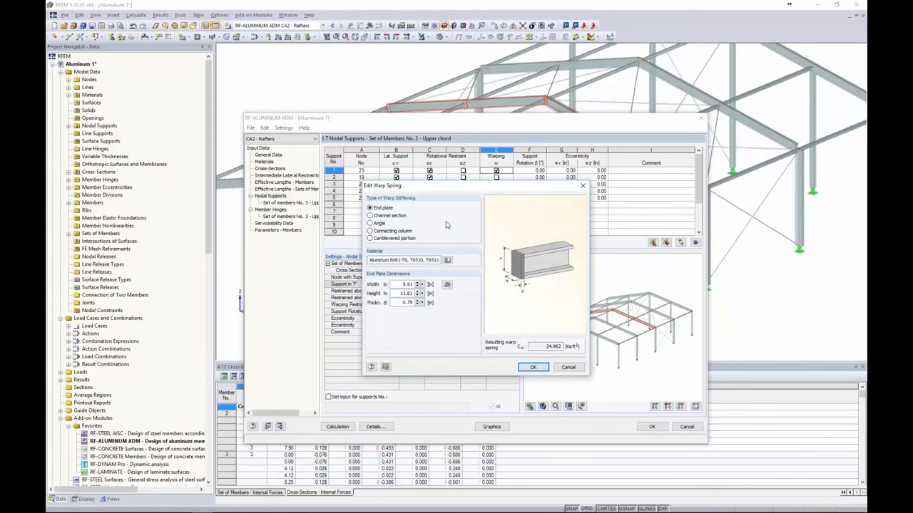
Try channel and angle warp stiffeners, then cancel to drop node 23's warping restraint
click(370, 215)
click(370, 223)
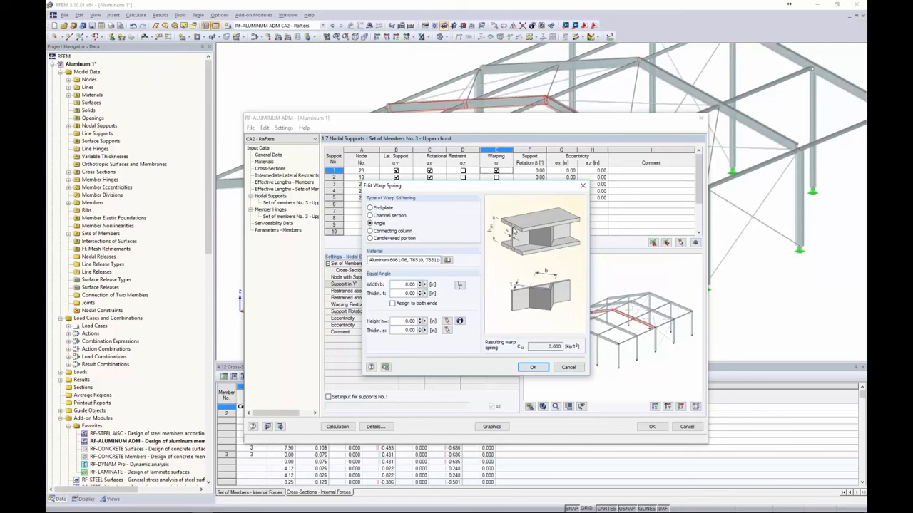
click(568, 368)
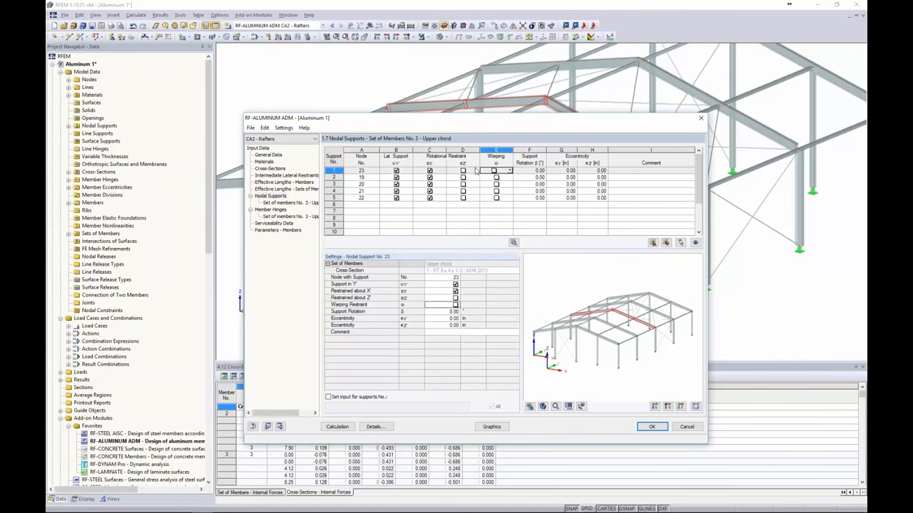
Review set 3's effective lengths and nodal supports, then show the Member Hinges page
click(284, 188)
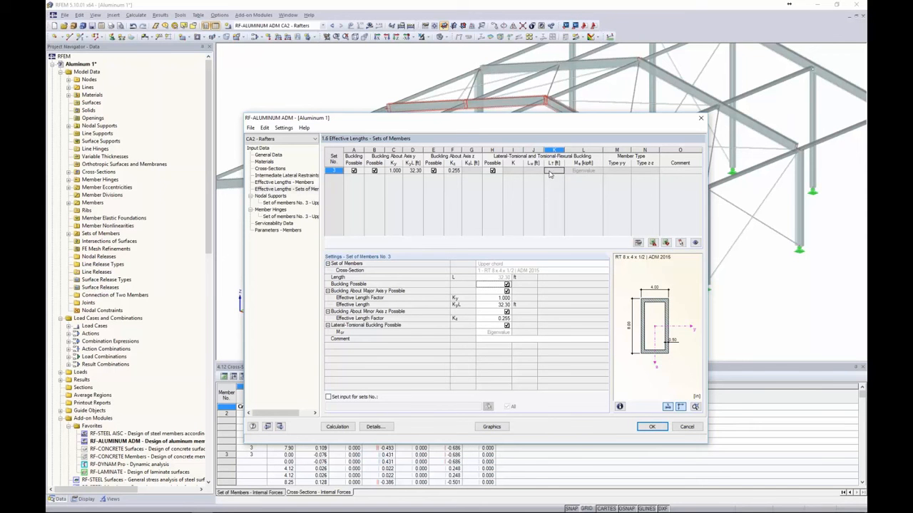
click(272, 196)
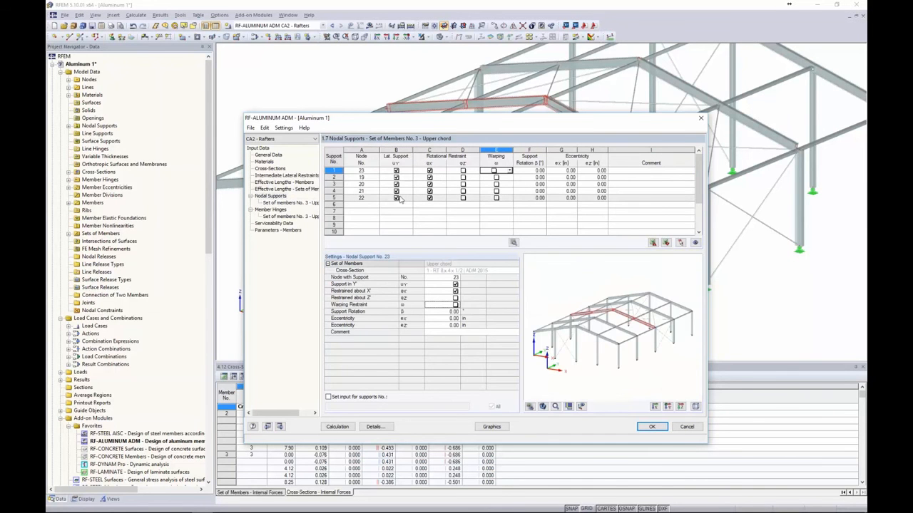
click(306, 189)
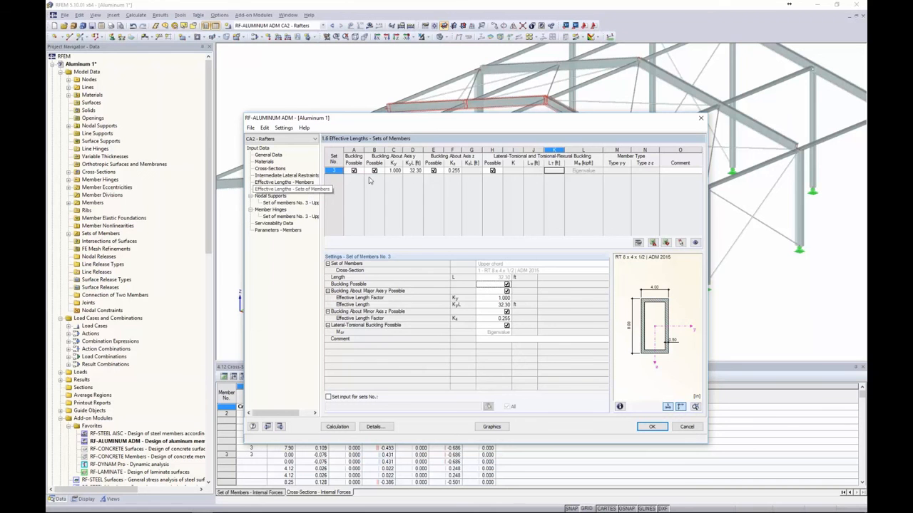
click(259, 197)
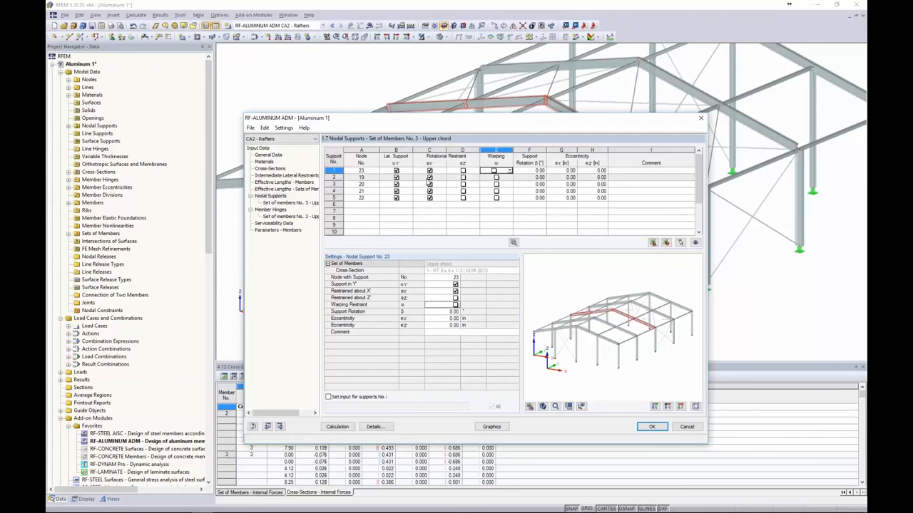
click(272, 210)
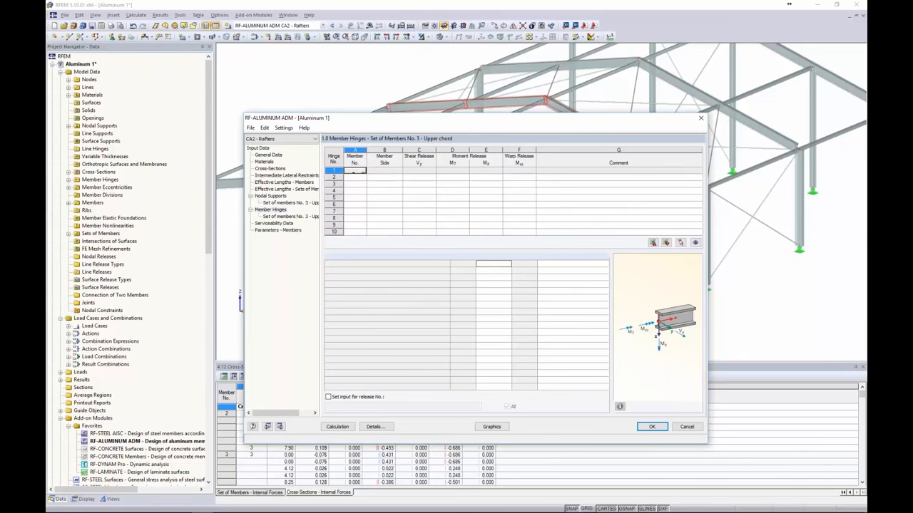
Enter a hinge on member 17, then delete that row so no hinges remain
click(362, 172)
click(427, 106)
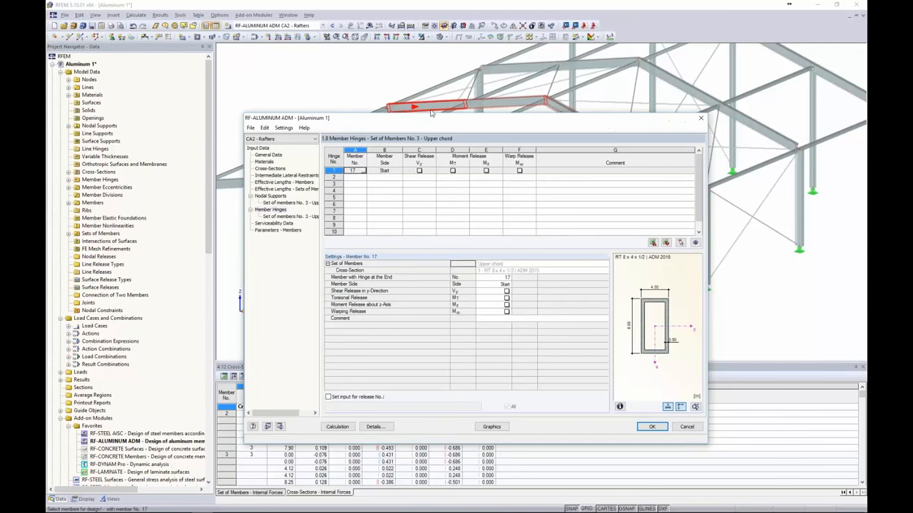
click(389, 172)
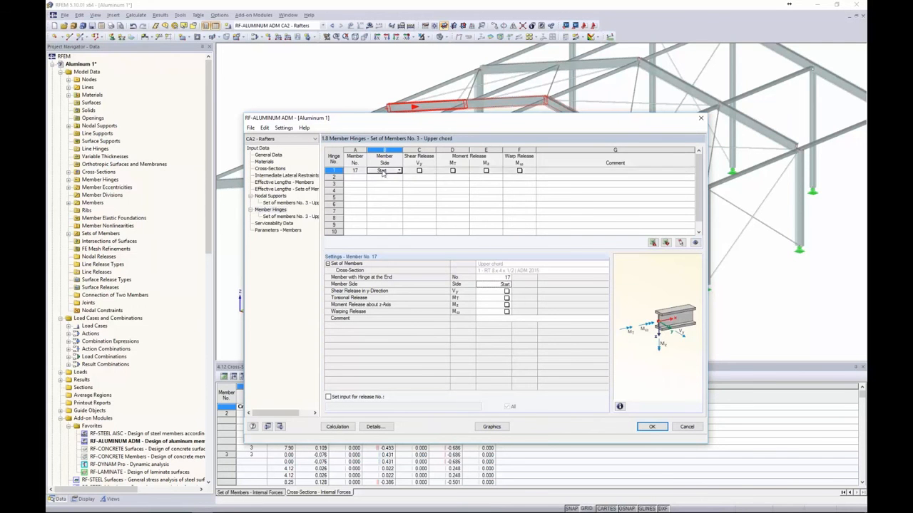
click(332, 171)
key(Delete)
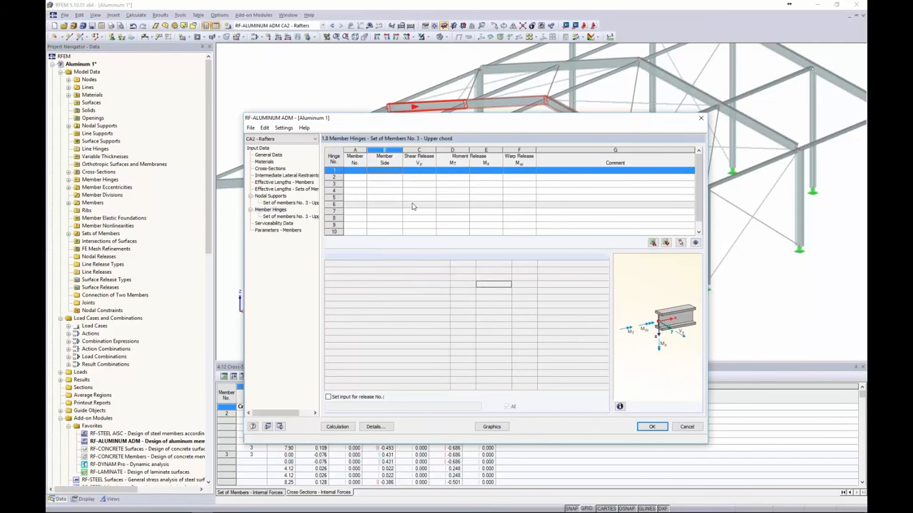
Add members 11–14 as single-member rows in the Serviceability Data table
click(283, 223)
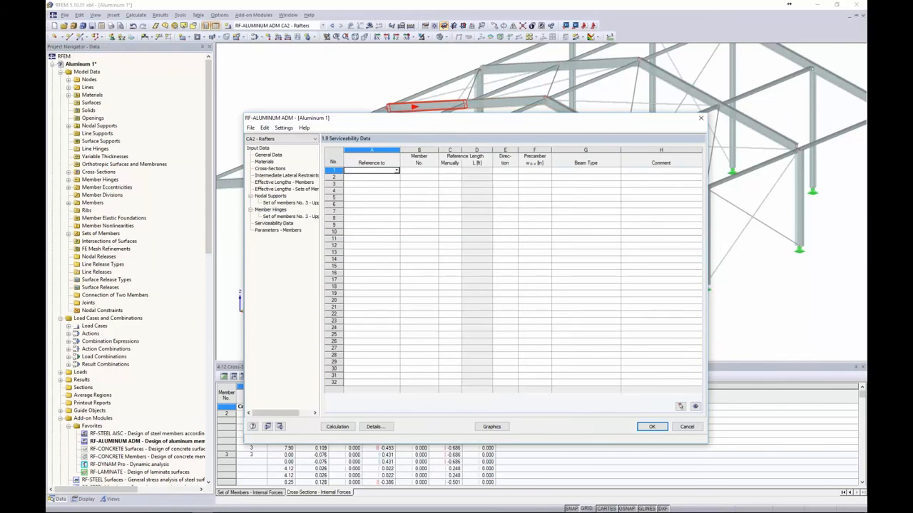
click(397, 171)
click(357, 176)
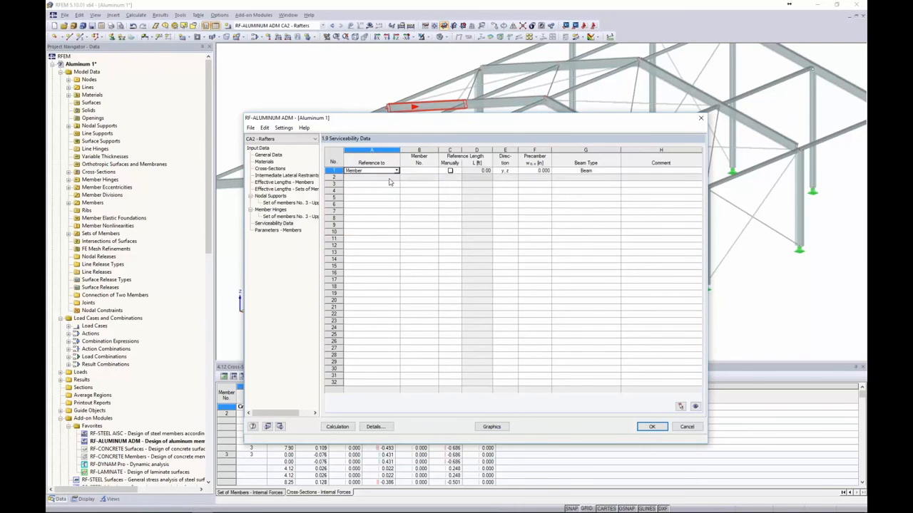
click(437, 172)
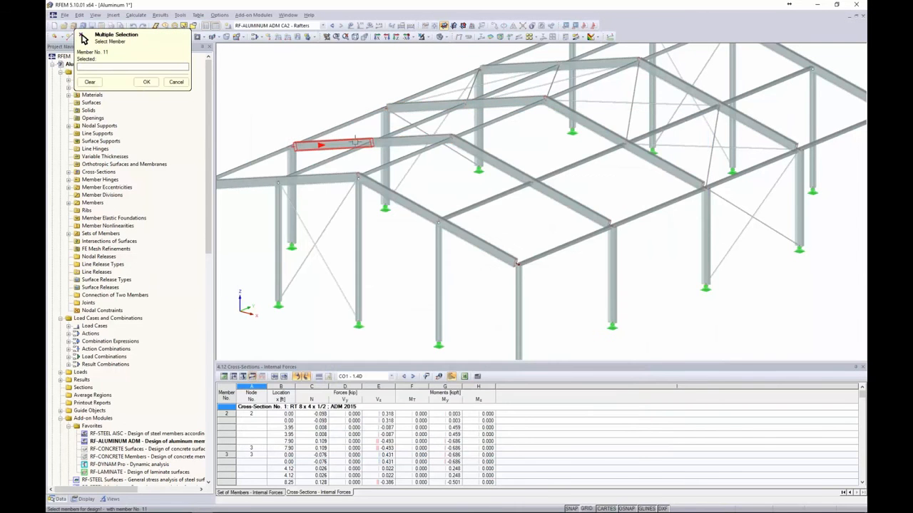
click(412, 140)
click(491, 160)
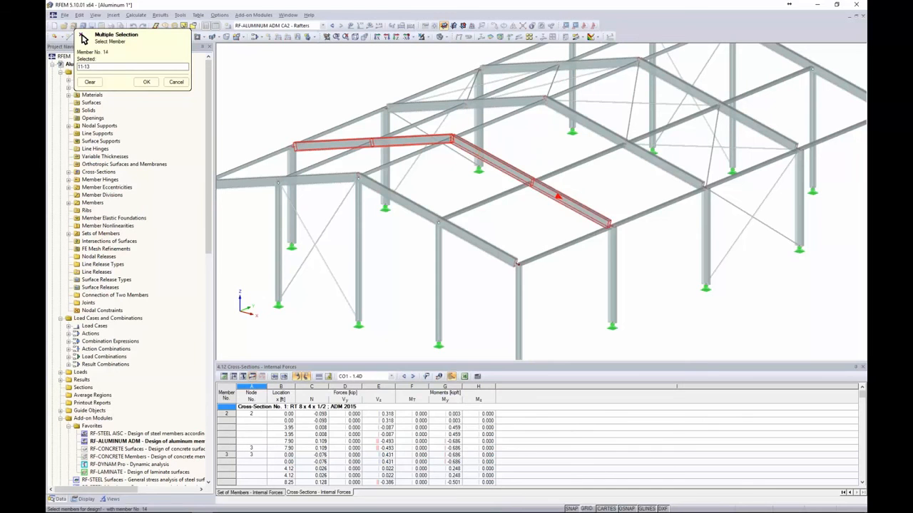
click(567, 203)
click(146, 82)
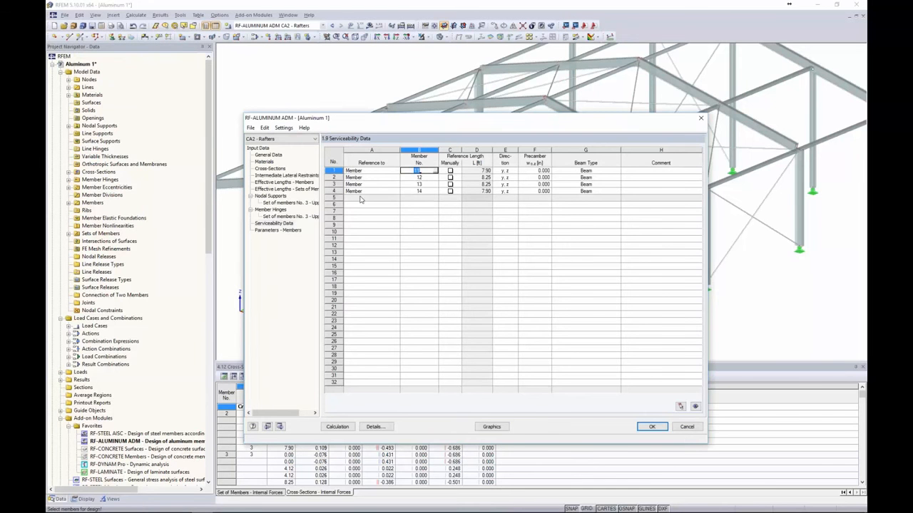
Add set of members 3 (upper chord) as the fifth serviceability row
click(371, 199)
click(397, 198)
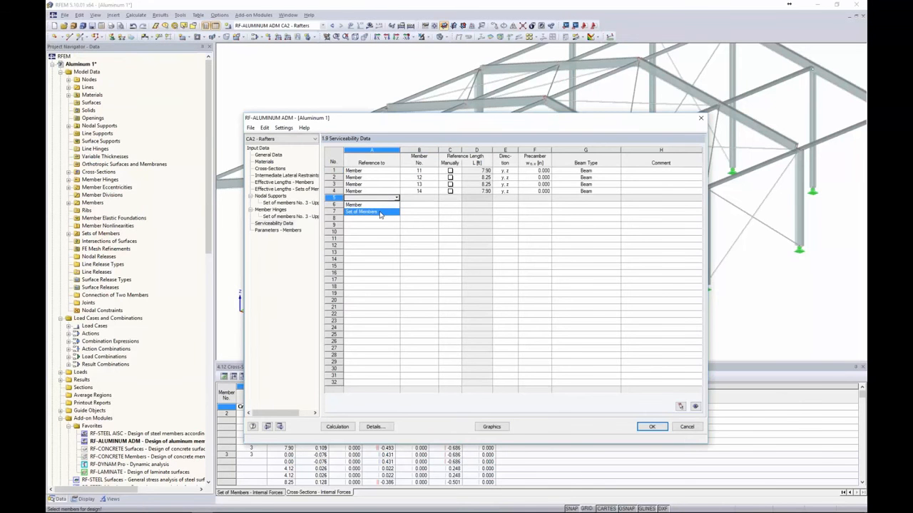
click(361, 211)
click(435, 200)
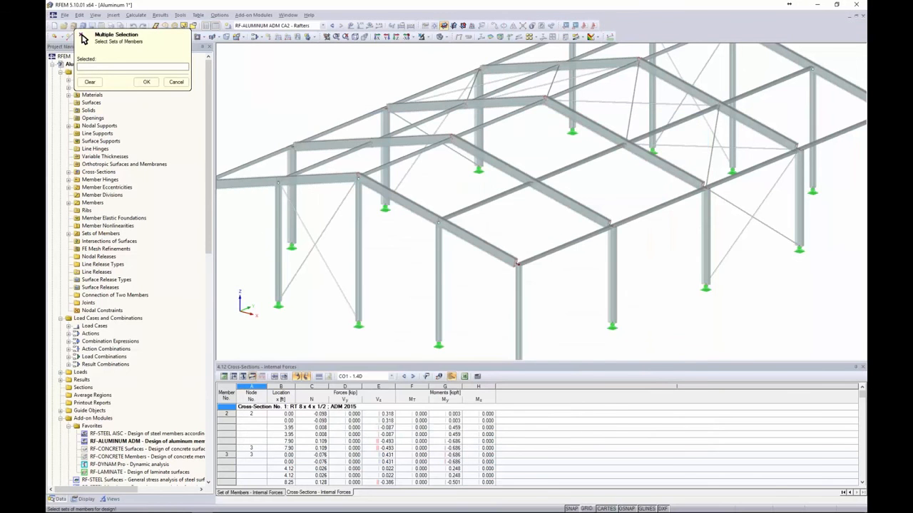
click(442, 102)
click(146, 81)
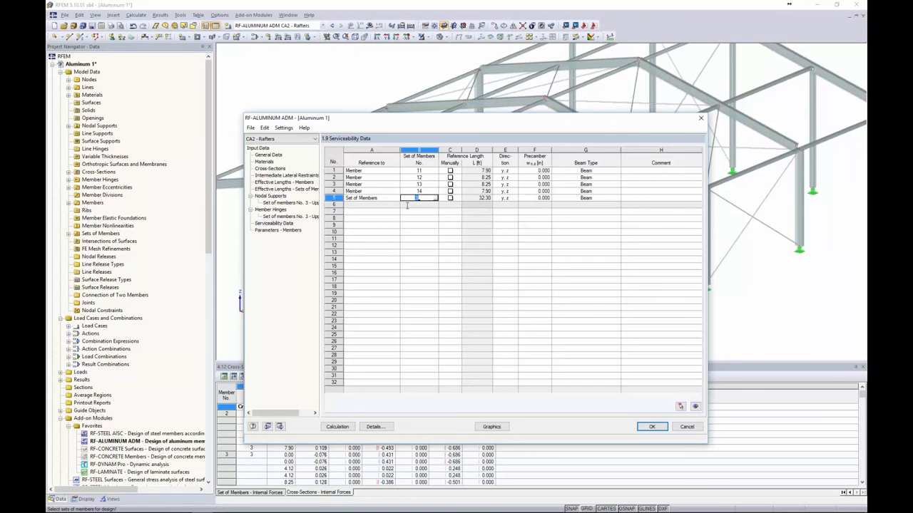
drag(482, 127, 477, 157)
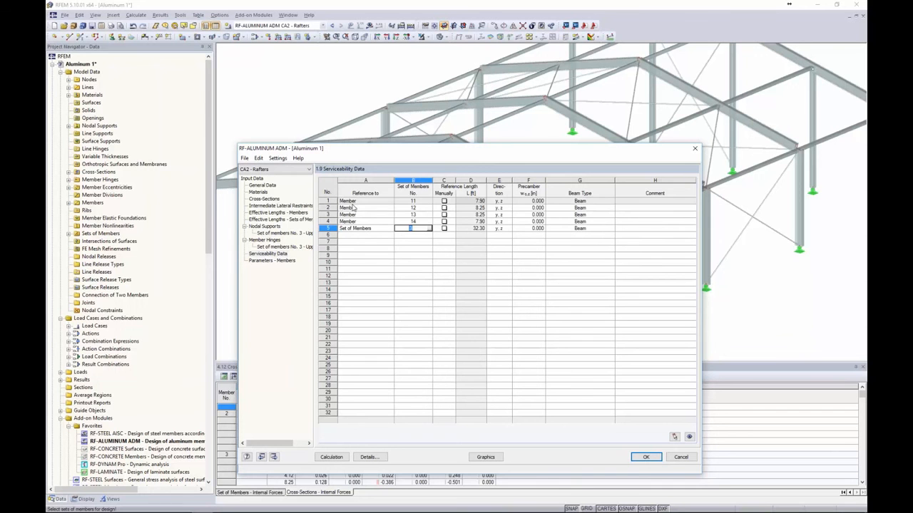
click(444, 201)
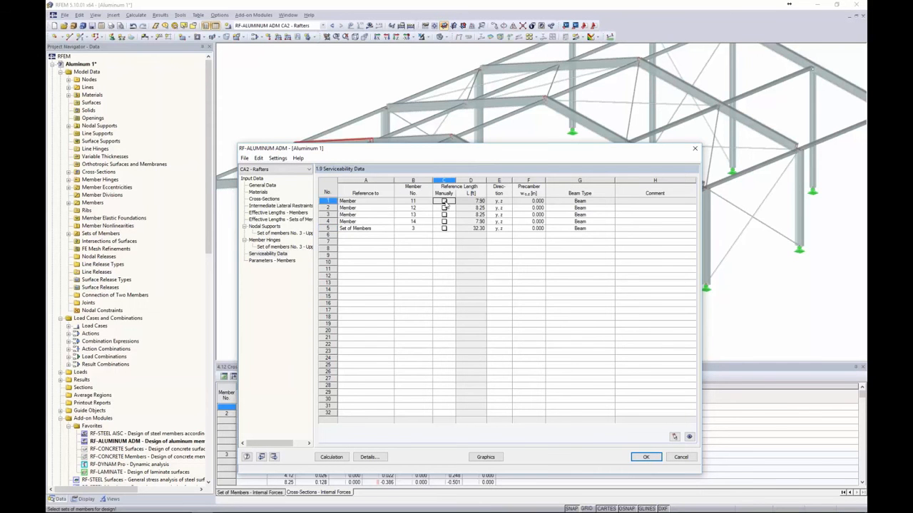
Give members 11–14 manual reference lengths of 32.30 ft
click(445, 209)
click(445, 216)
click(445, 223)
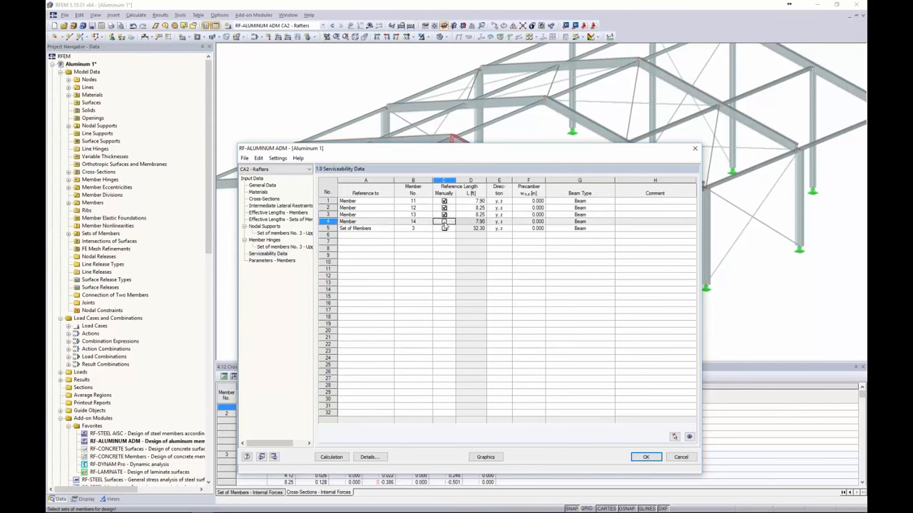
click(471, 201)
text(3)
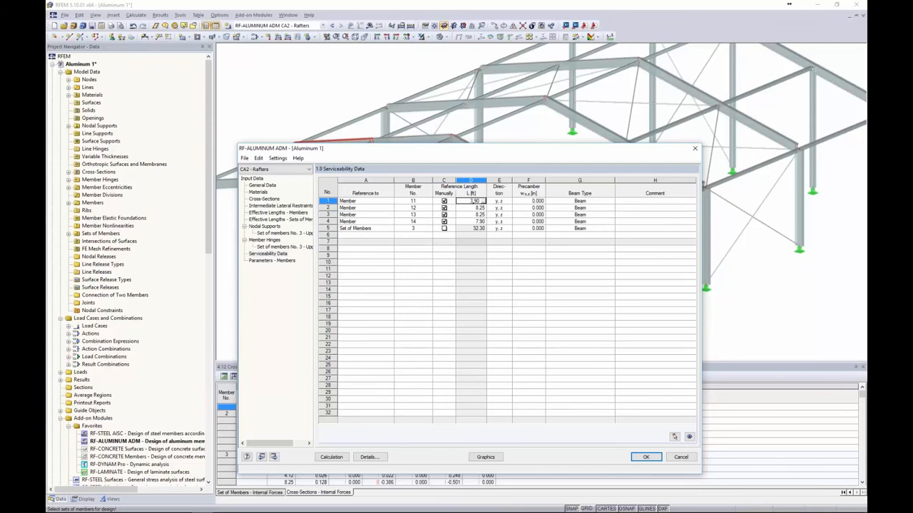
text(2.3)
key(Return)
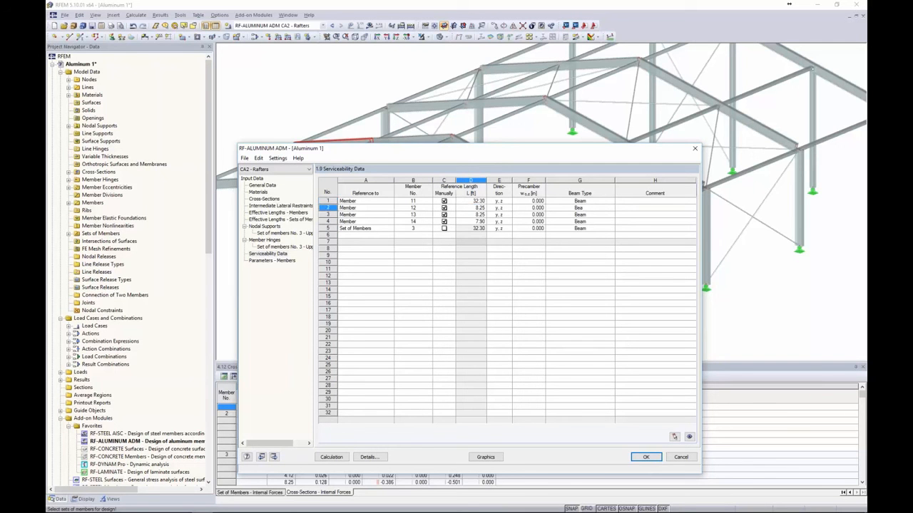
key(F8)
key(F8)
key(F8)
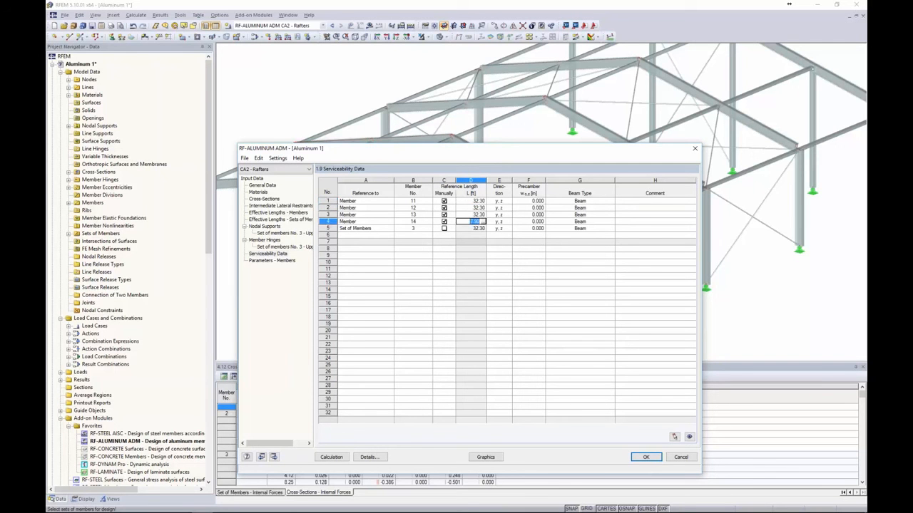
click(526, 255)
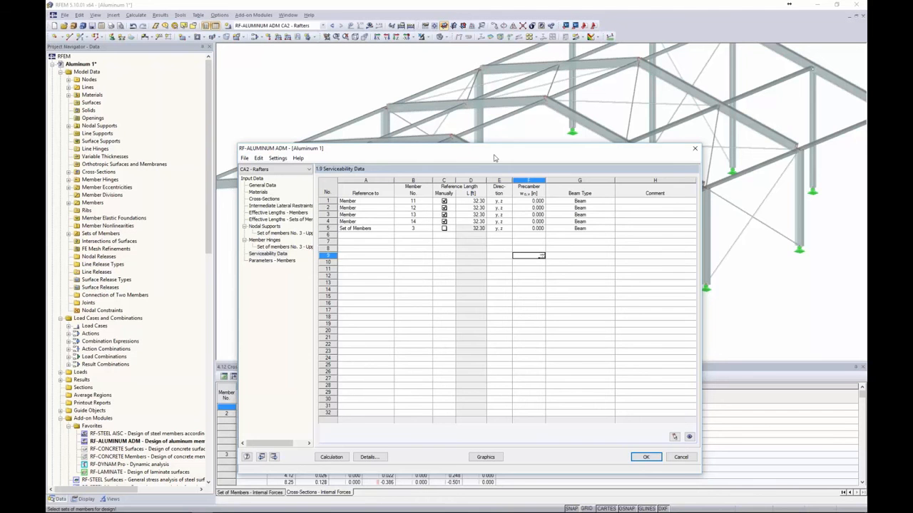
drag(493, 152, 483, 96)
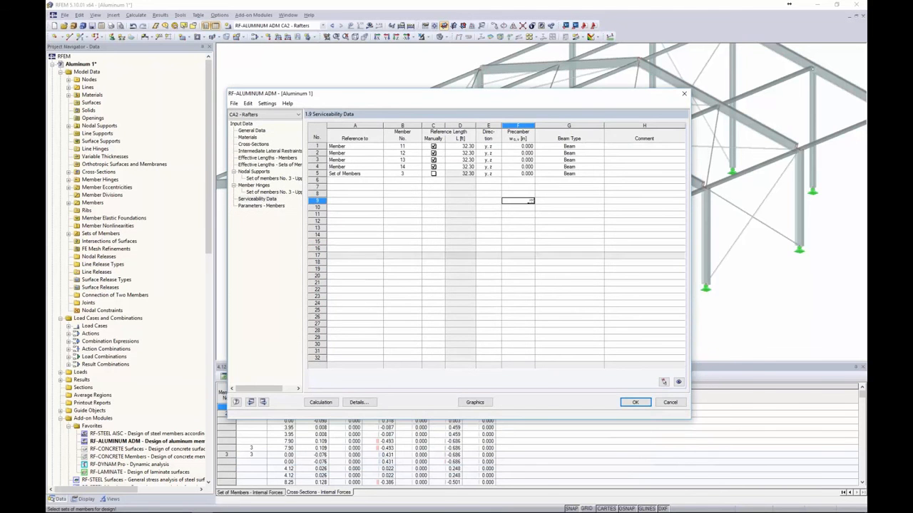
In Details, set deflections relative to the 'Undeformed system', then show Parameters – Members
click(359, 403)
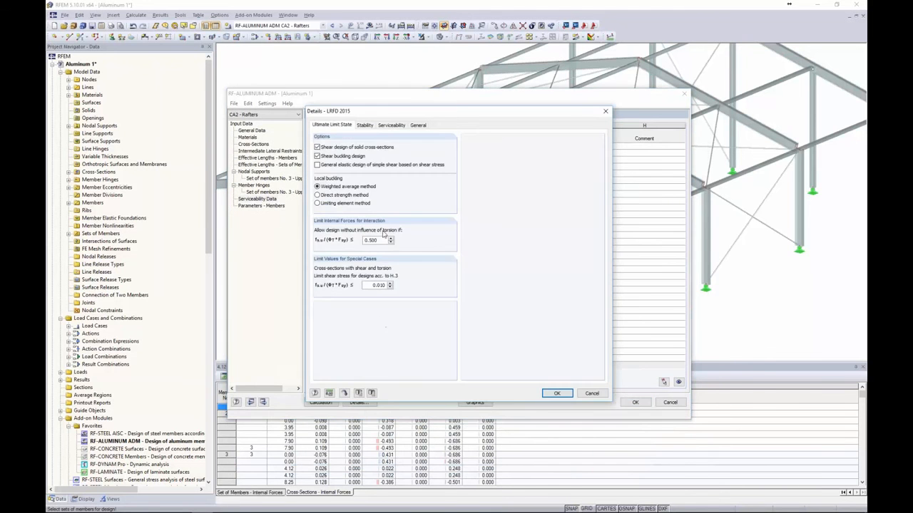
click(386, 127)
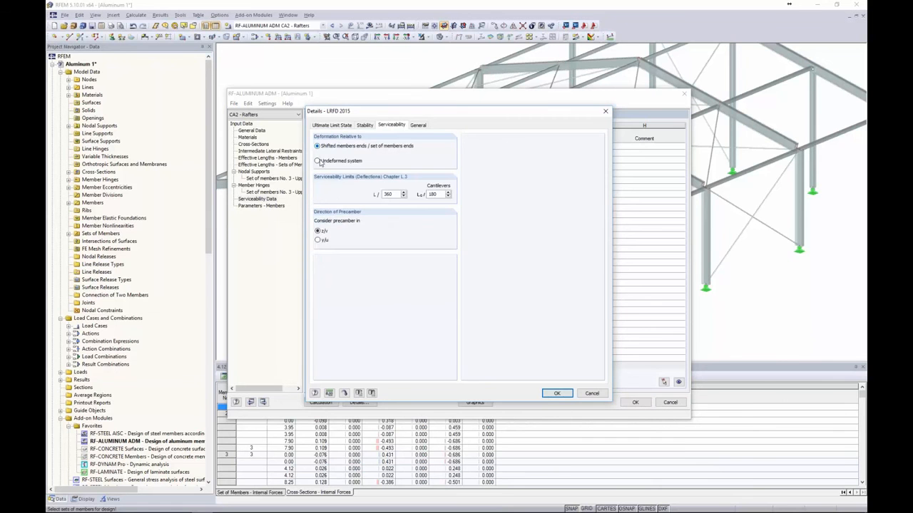
click(318, 161)
drag(434, 116, 394, 226)
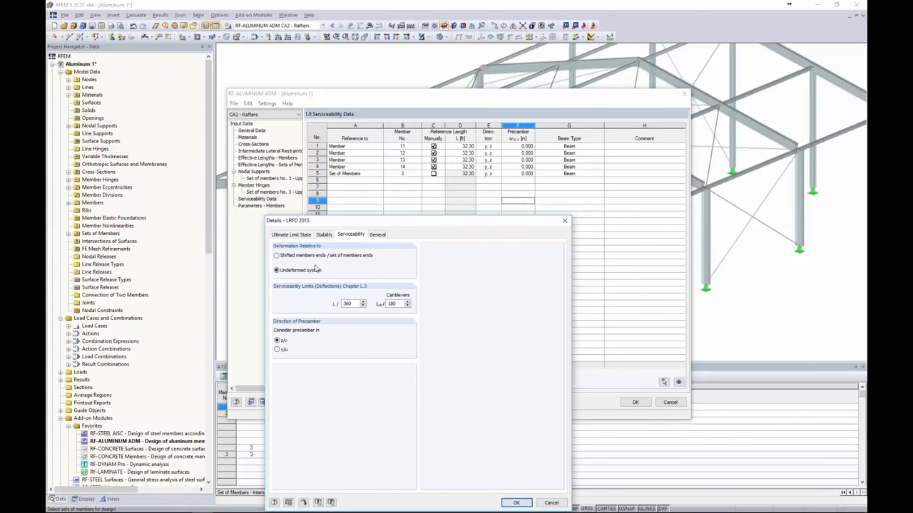
drag(352, 222, 357, 129)
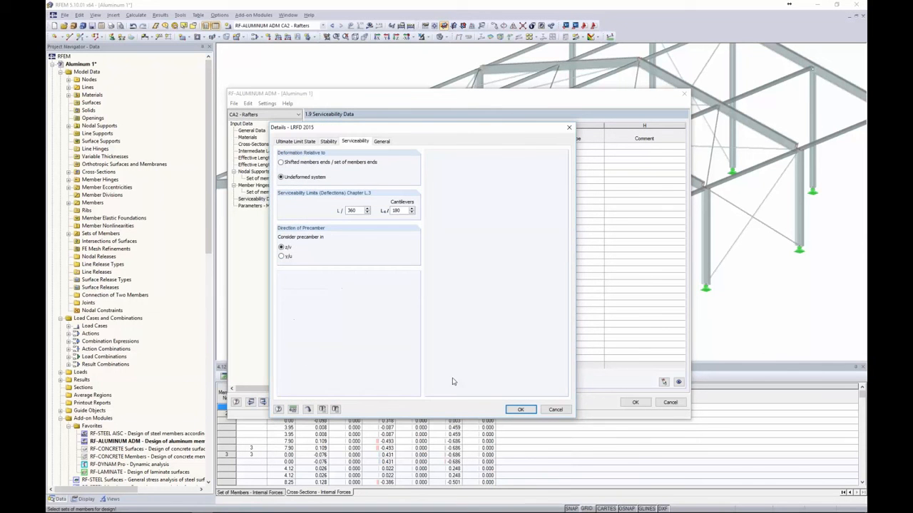
click(520, 409)
click(259, 206)
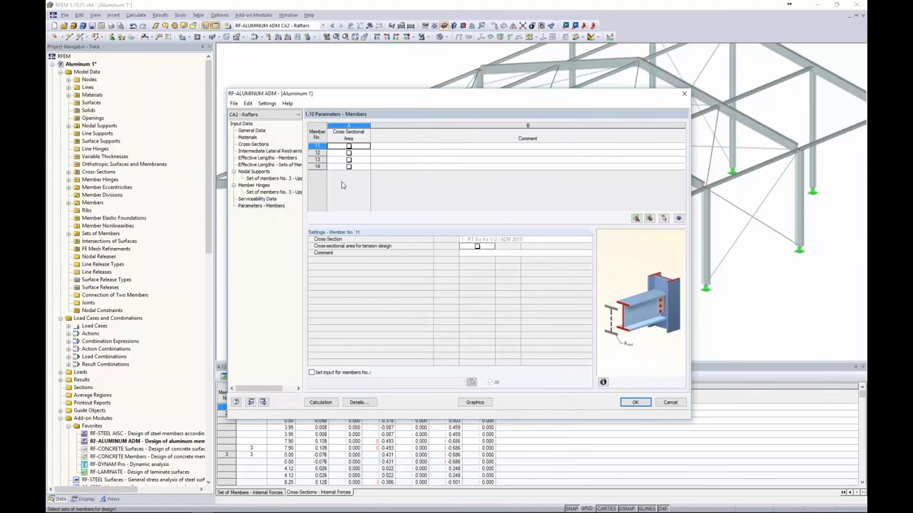
Calculate Rafters case CA2, review results by set of members and by member, and plot ratios on the model
click(320, 402)
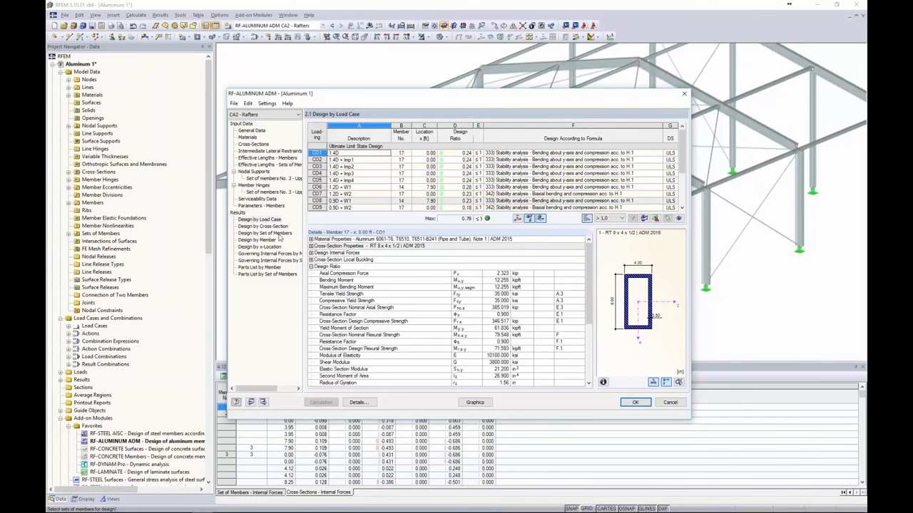
click(278, 235)
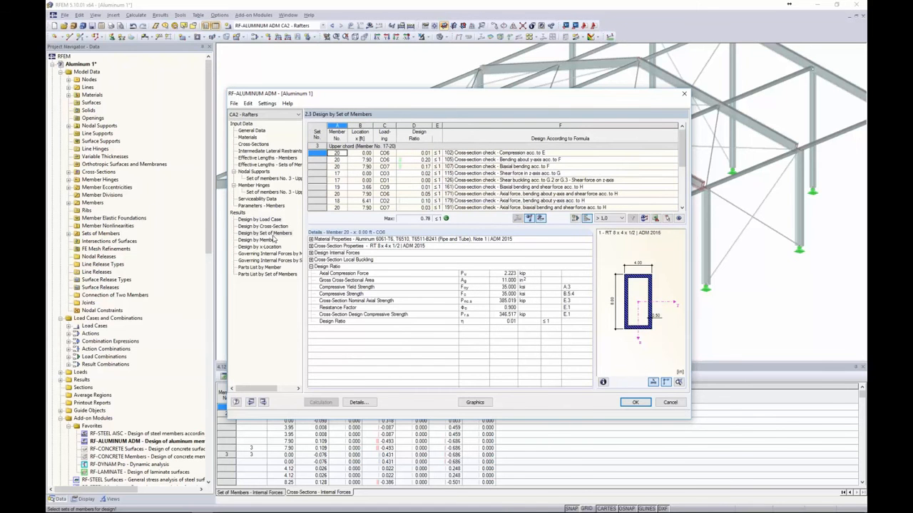
click(266, 240)
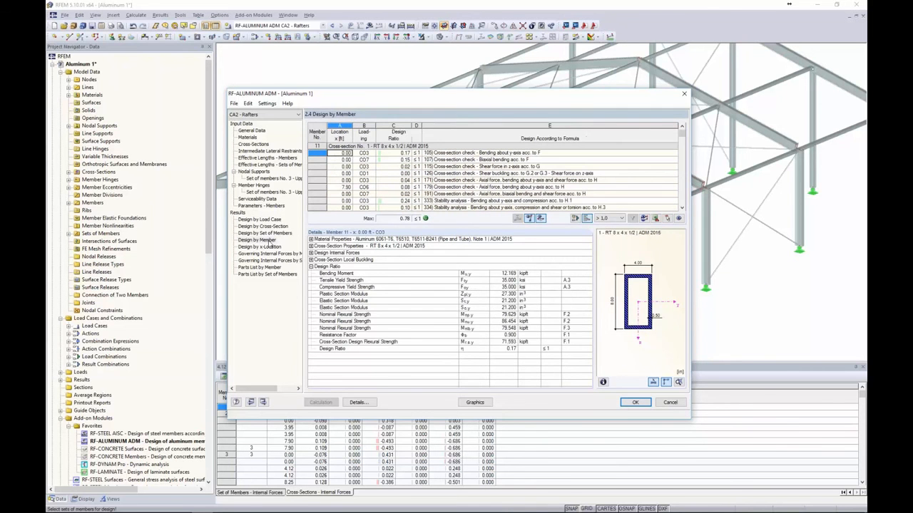
drag(682, 133, 680, 182)
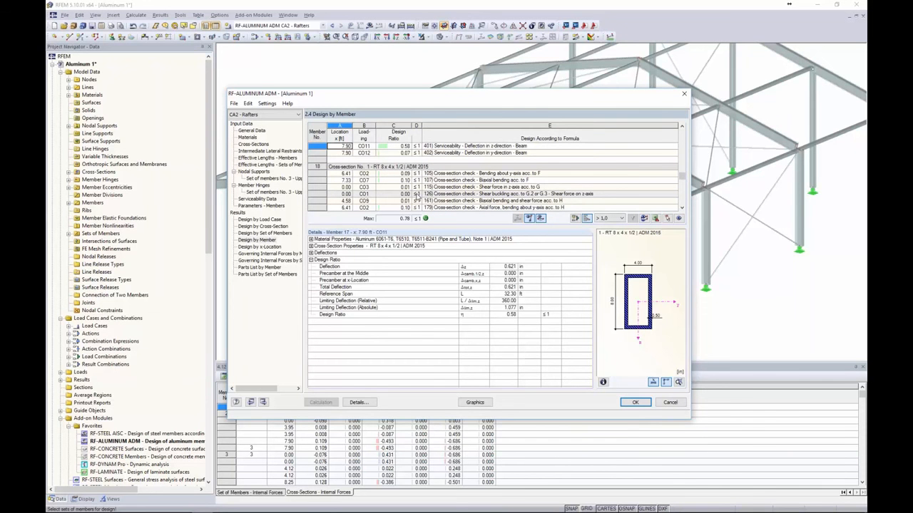
click(468, 403)
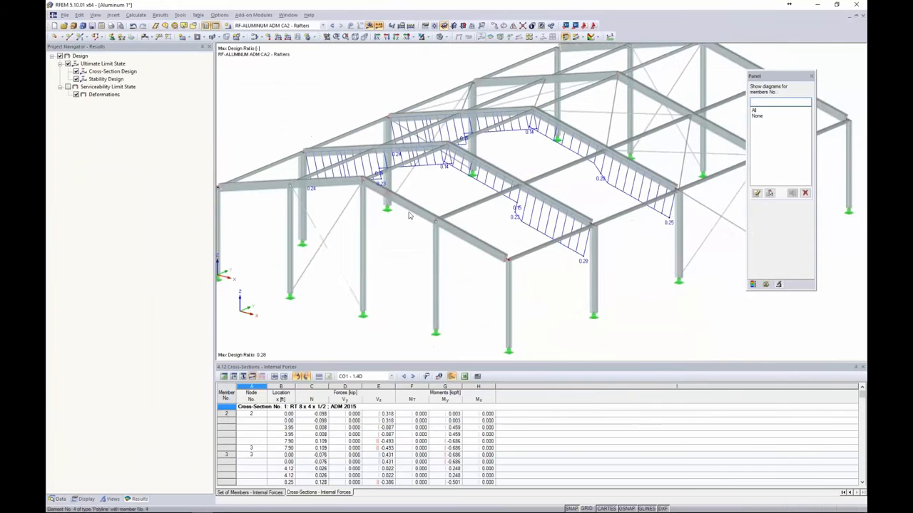
Display the serviceability ratios instead of ultimate limit state ones on the rafters, then reopen the aluminum module
ctrl+middle_drag(425, 202, 428, 226)
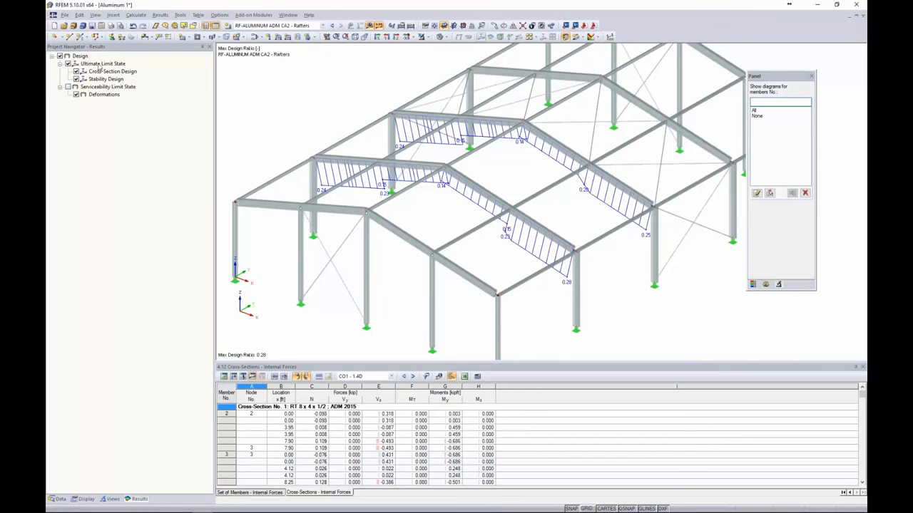
scroll(464, 198, up, 1)
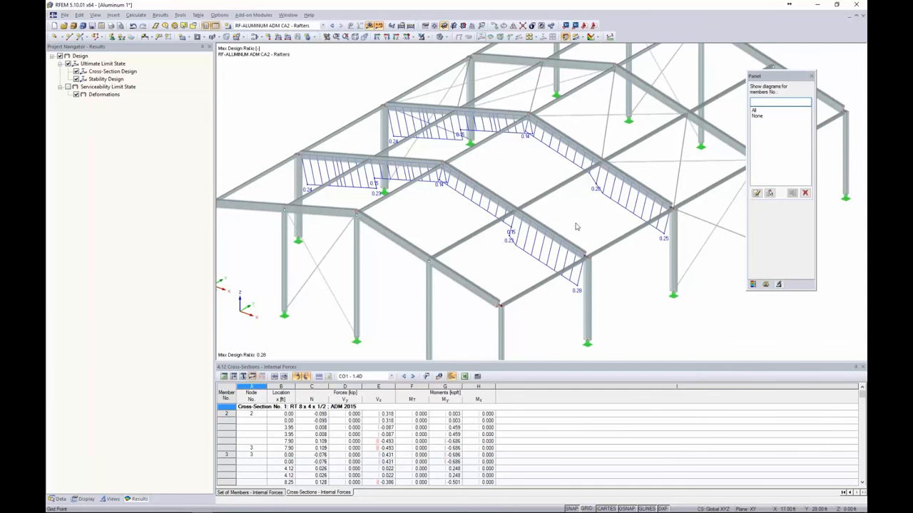
click(69, 86)
click(67, 63)
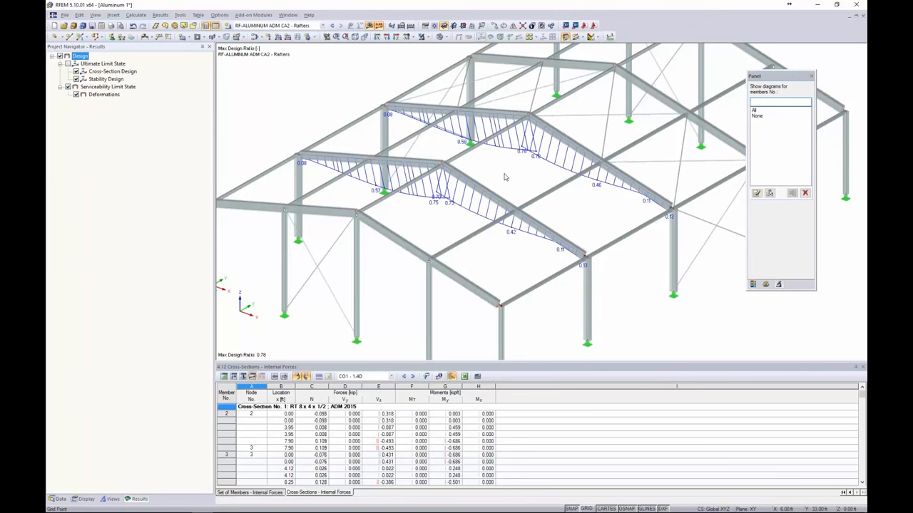
click(253, 15)
click(259, 26)
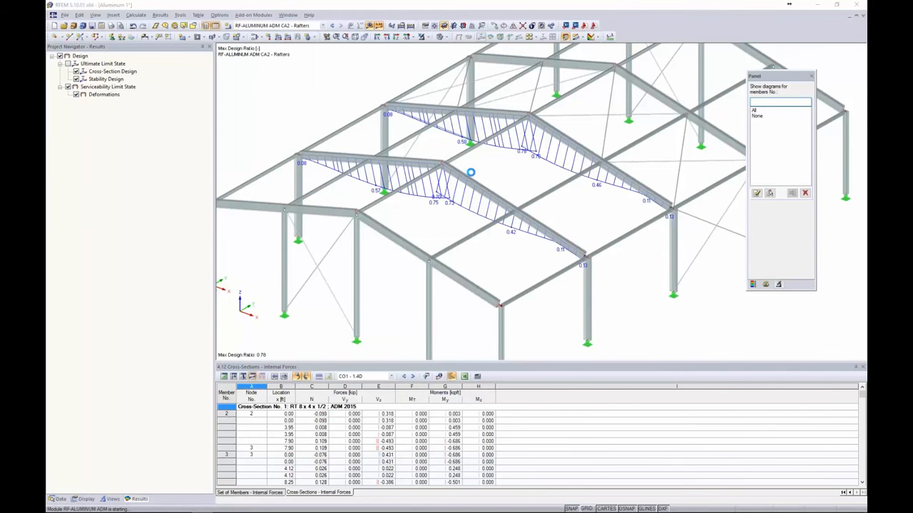
On the Cross-Sections page, inspect section 1's optimization choices, leaving it at No
click(251, 146)
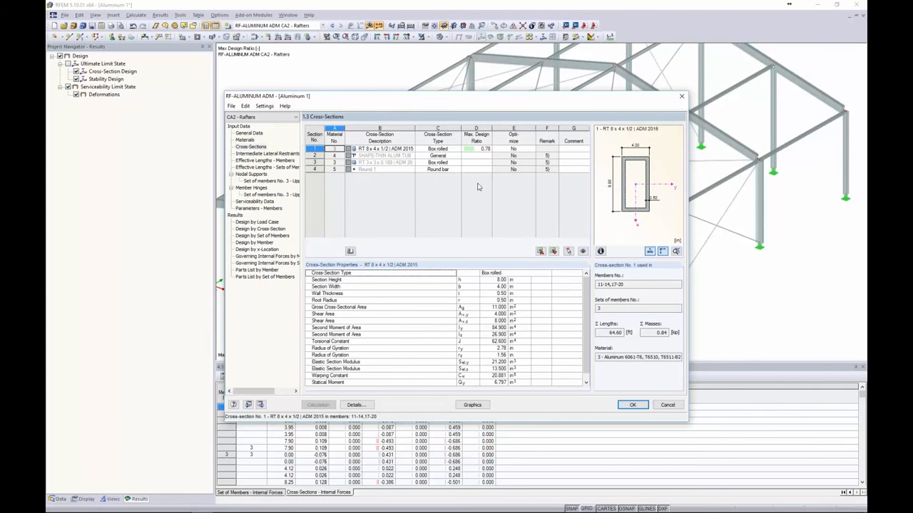
click(515, 149)
click(532, 149)
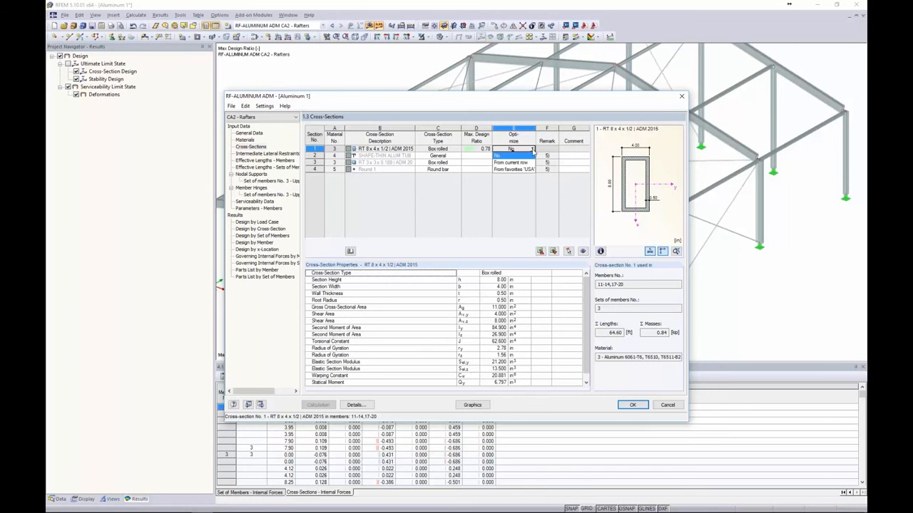
click(482, 151)
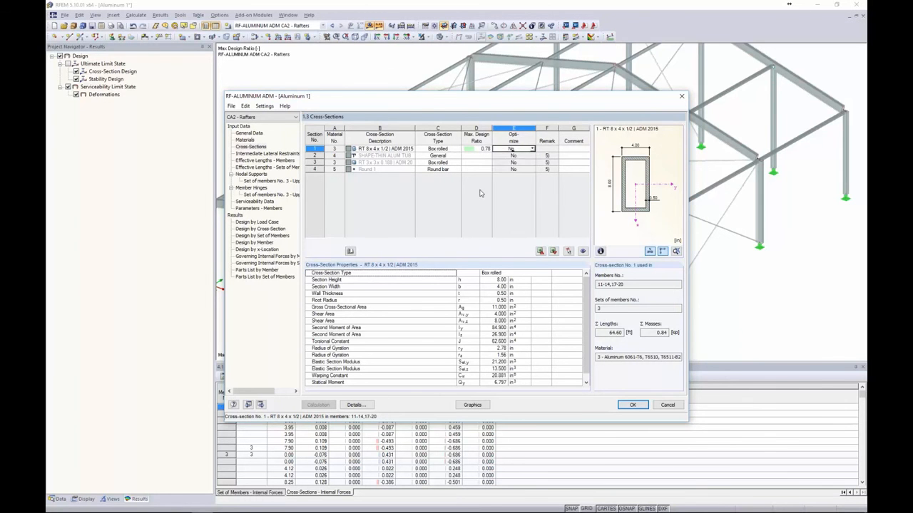
Switch to design case CA1 - Columns & Braces and set section 1 to optimize 'From current row'
click(254, 118)
click(252, 127)
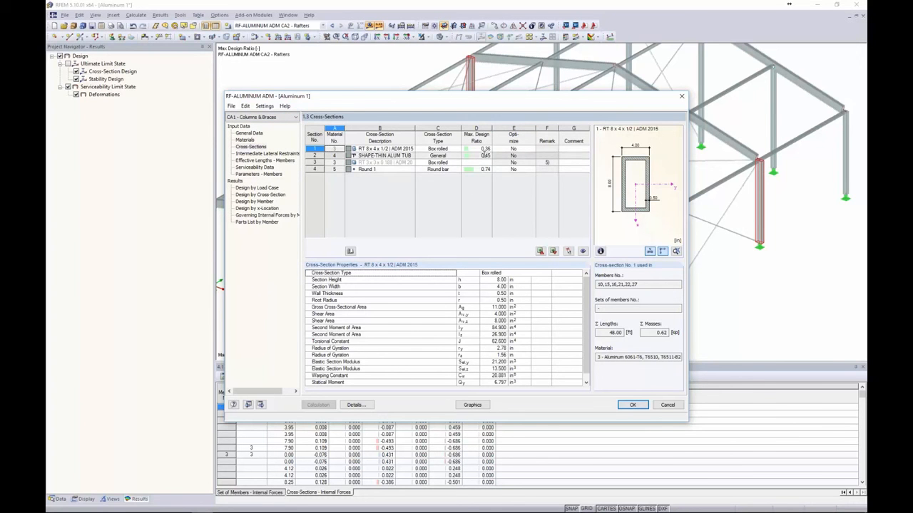
click(519, 149)
click(532, 148)
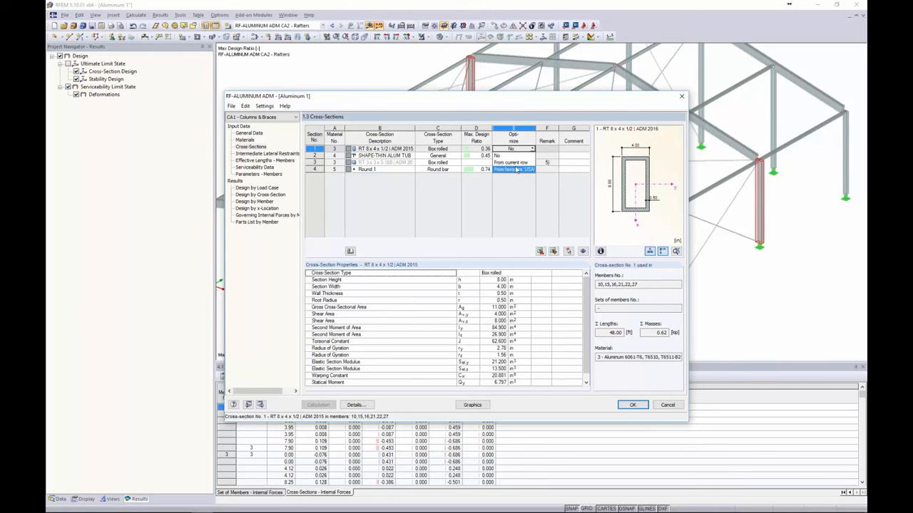
click(512, 162)
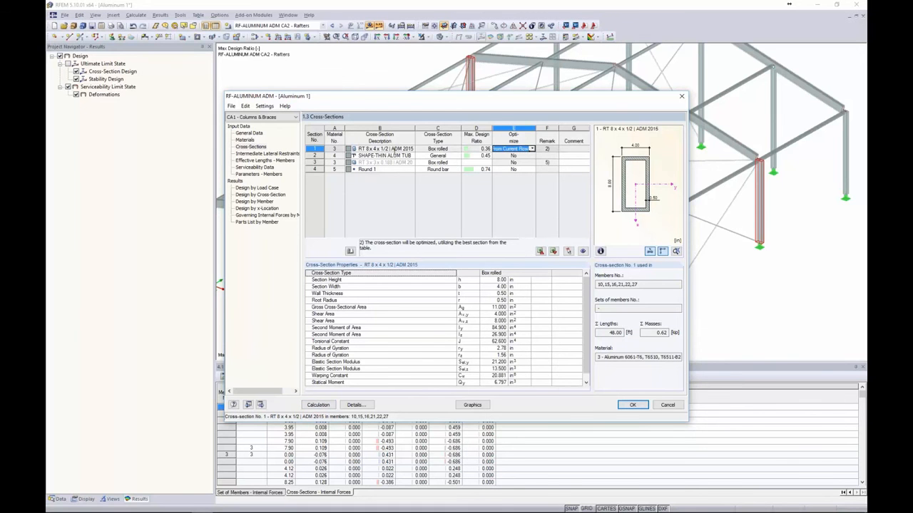
Close the aluminum module discarding the changes, then advance the slideshow to the More Information slide
right_click(376, 148)
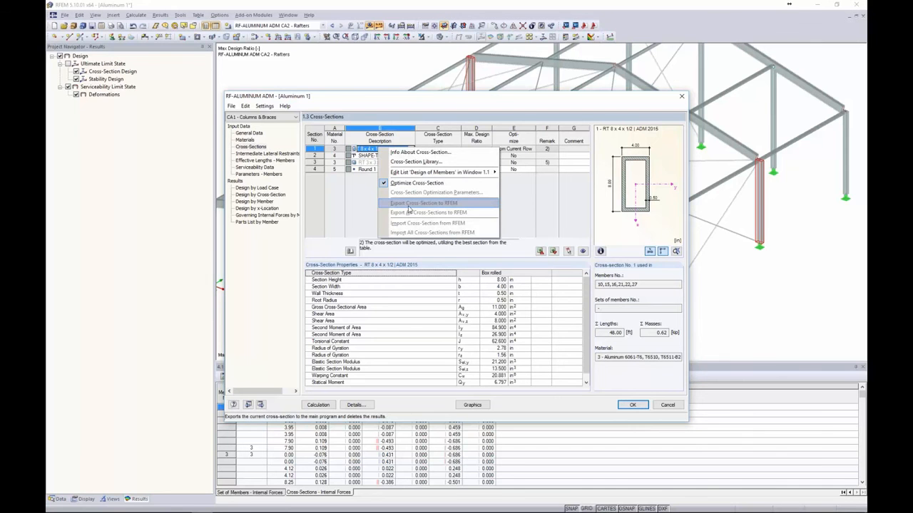
click(505, 209)
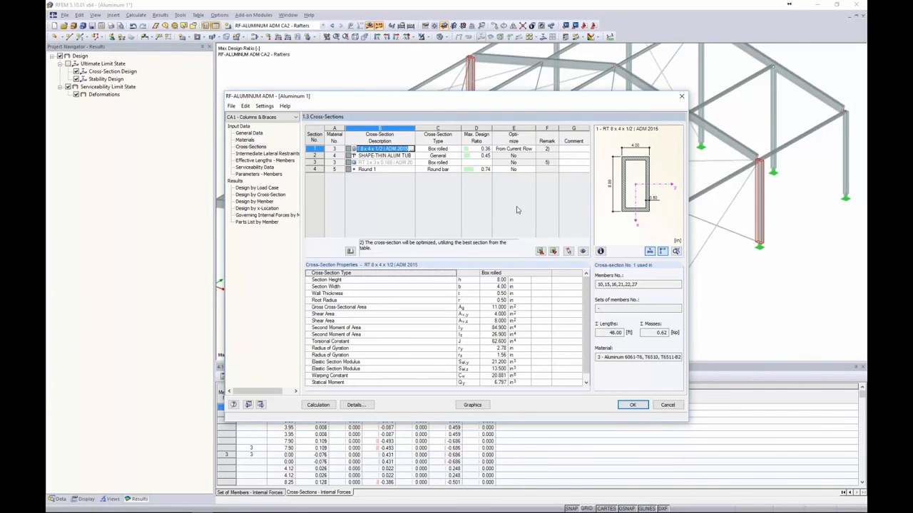
click(667, 406)
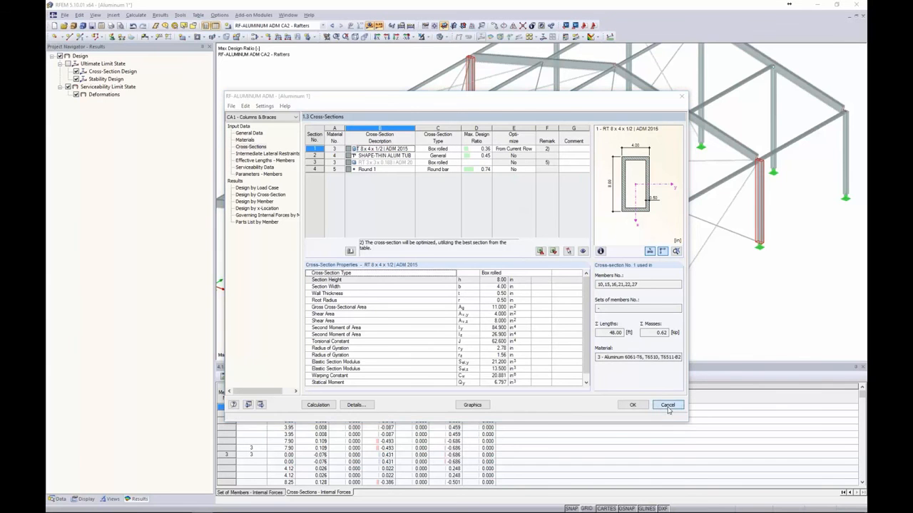
click(441, 270)
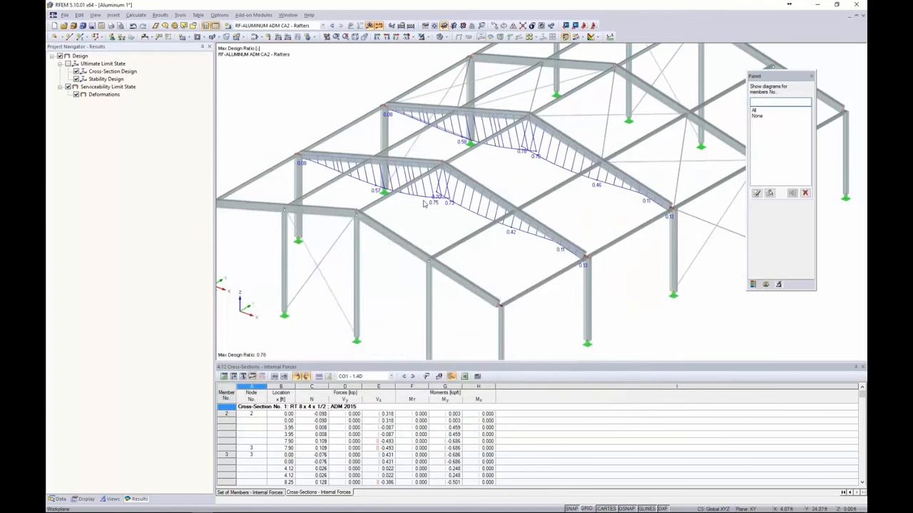
key(alt+Tab)
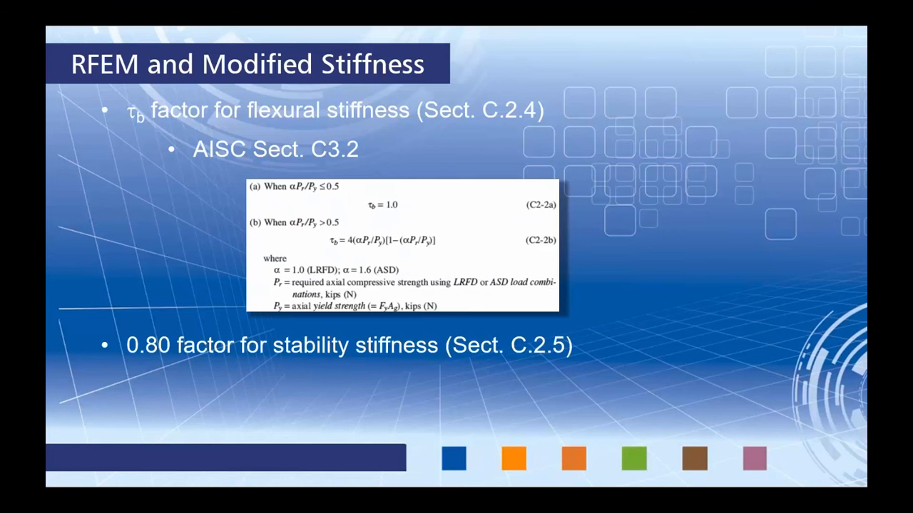
key(Right)
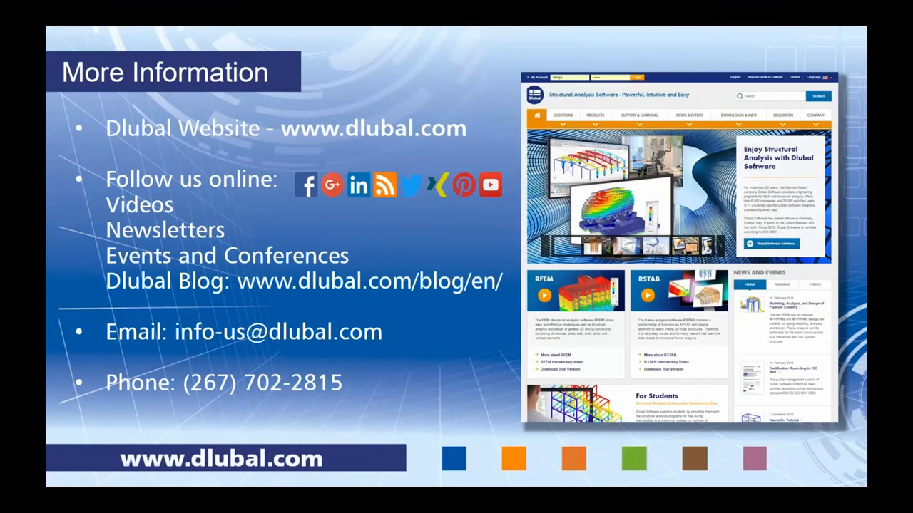